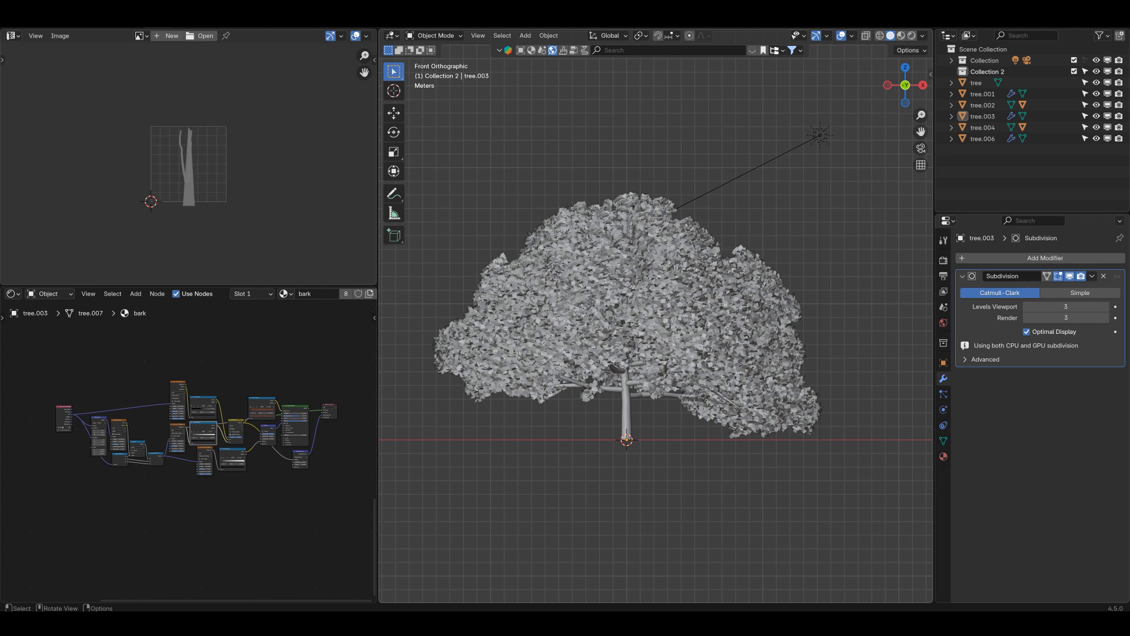
# Switch the viewport to rendered shading and hide tree.002, tree.004 and their leaves, keeping the bark-textured trunk tree.003 displayed.
pyautogui.click(912, 36)
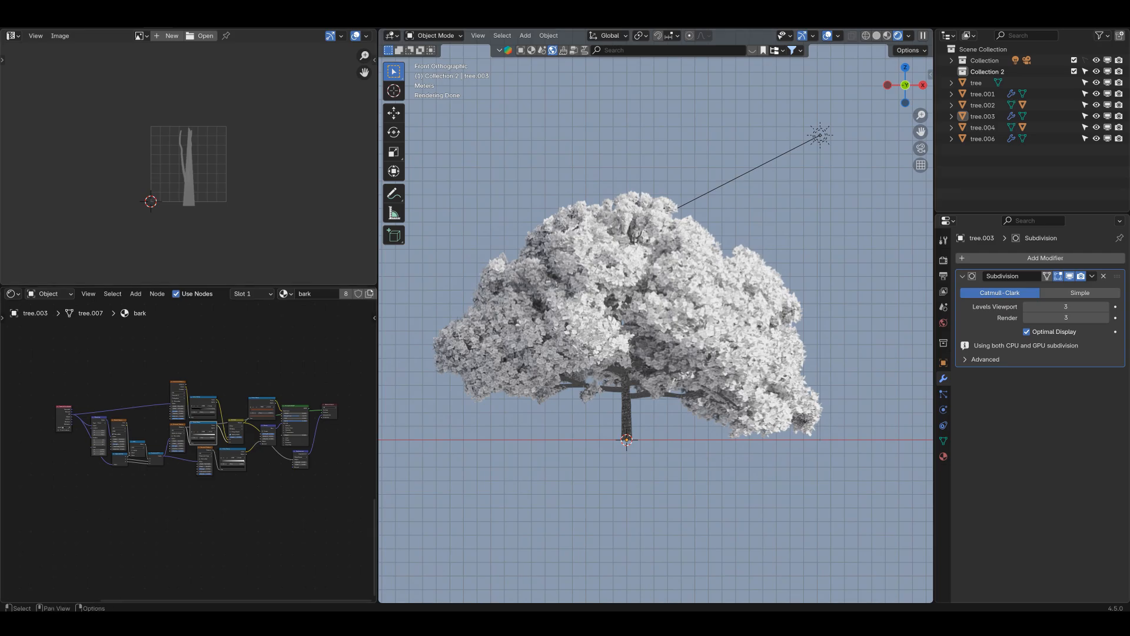
pyautogui.click(295, 425)
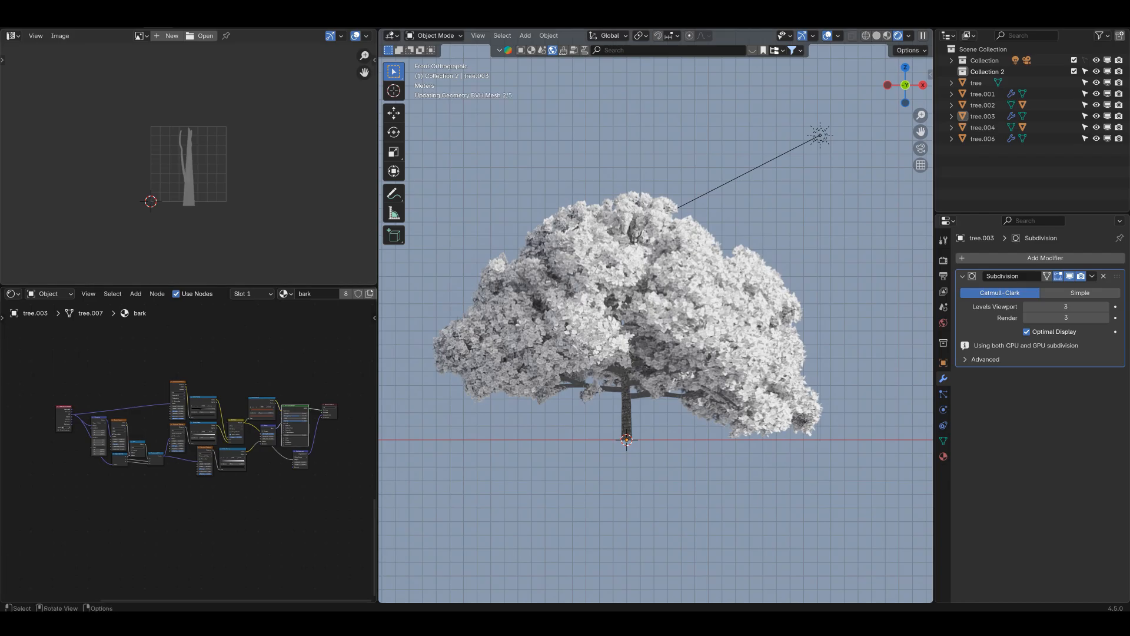
pyautogui.moveTo(700, 382); pyautogui.dragTo(705, 398)
pyautogui.press('h')
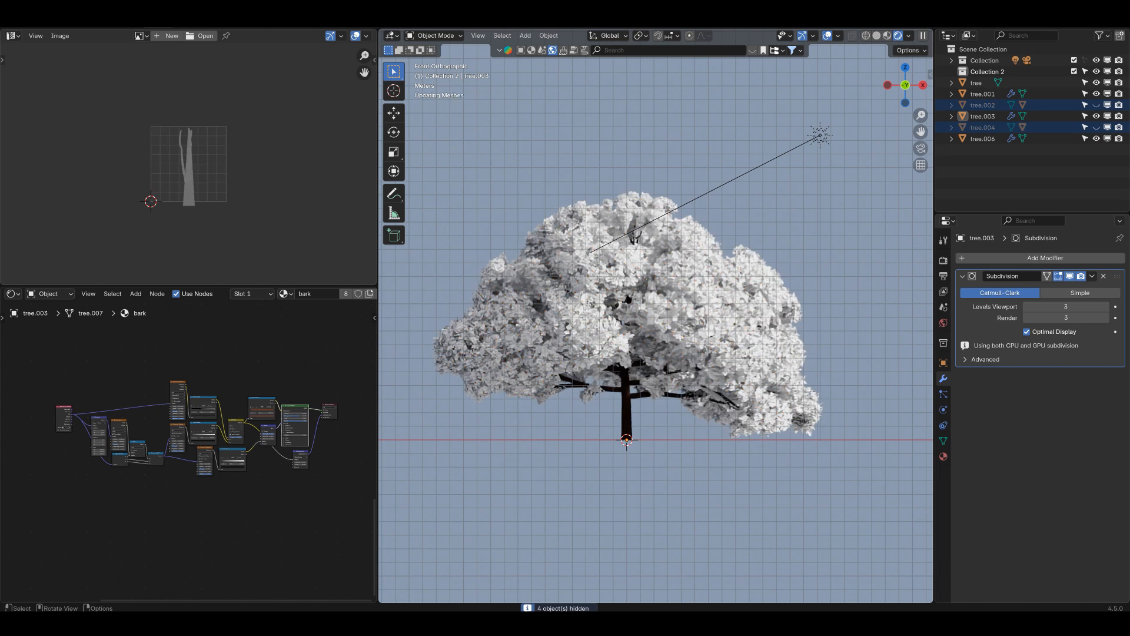
# Examine the bark material on the trunk tree.003 up close and along its full height.
pyautogui.scroll(6, 633, 426)
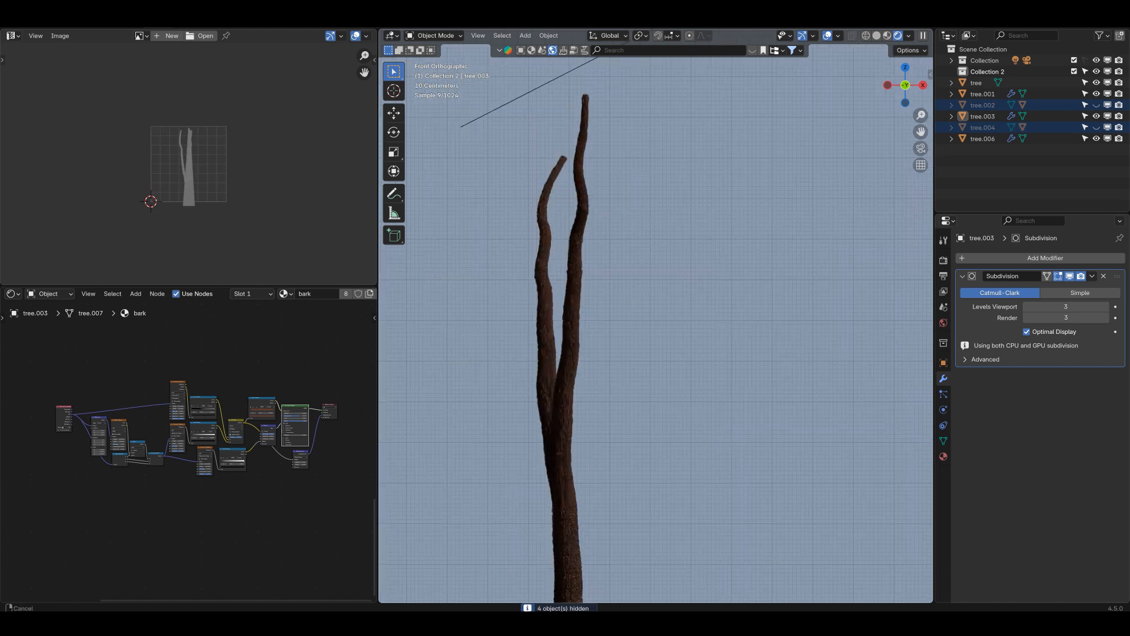
pyautogui.scroll(8, 601, 427)
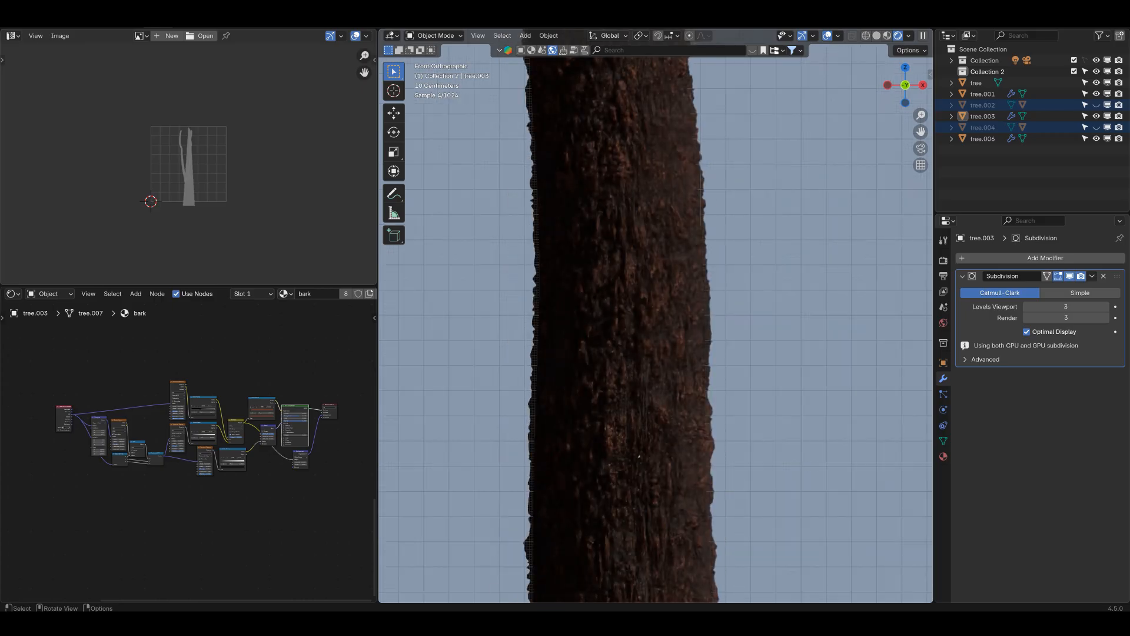
pyautogui.scroll(-3, 641, 330)
pyautogui.scroll(-1, 656, 329)
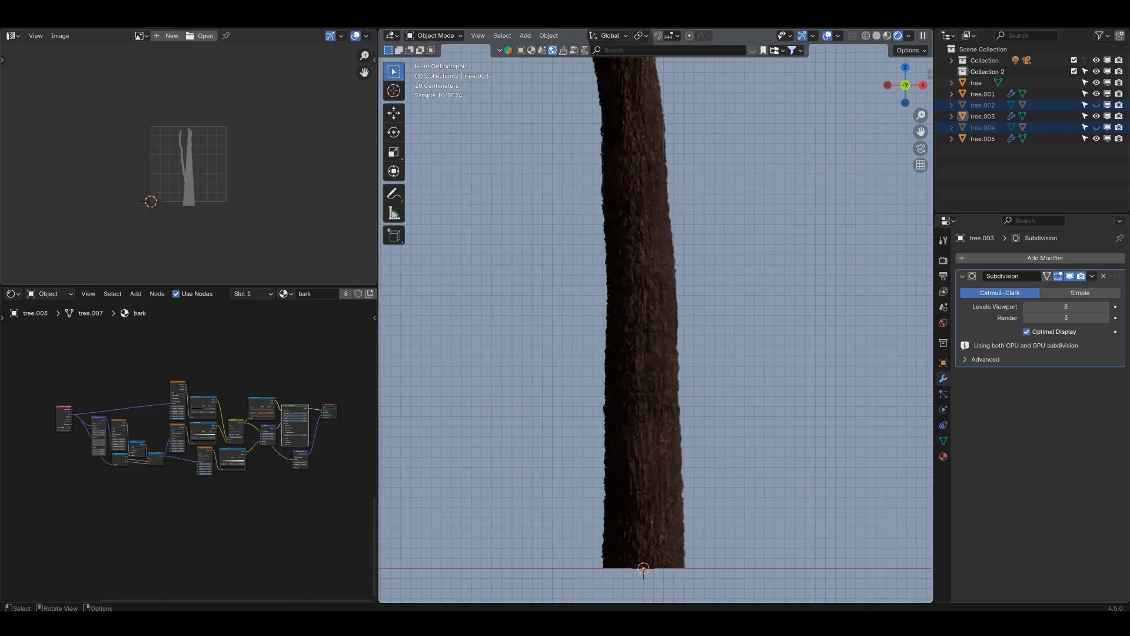
pyautogui.scroll(-1, 655, 329)
pyautogui.scroll(-5, 656, 329)
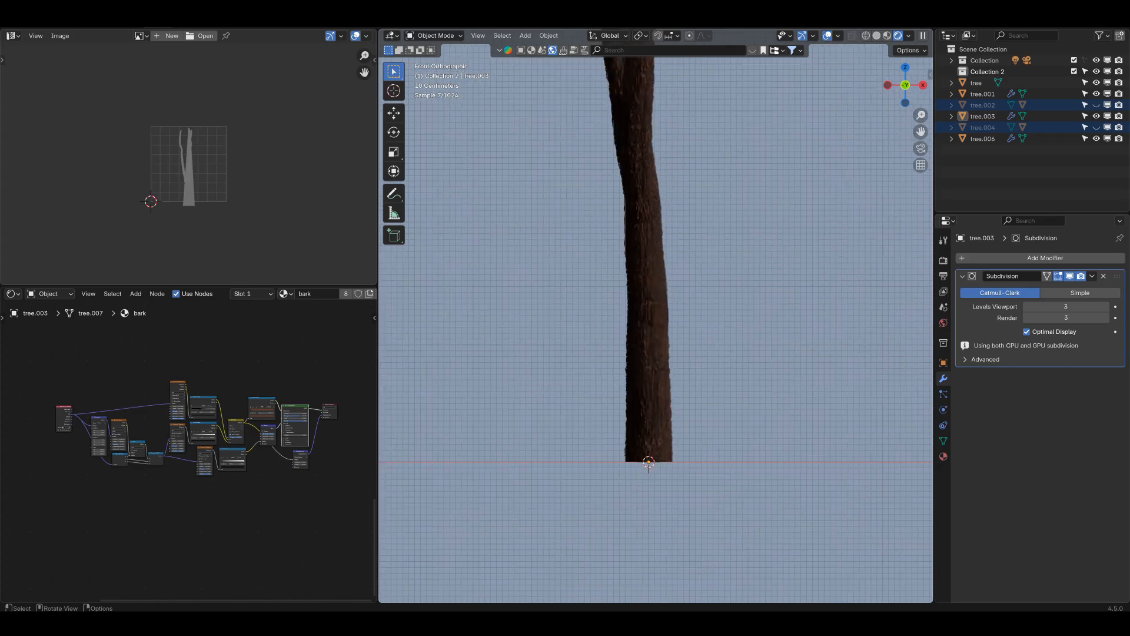
pyautogui.scroll(-2, 656, 330)
pyautogui.keyDown('shift'); pyautogui.moveTo(652, 290); pyautogui.dragTo(634, 365, button='middle'); pyautogui.keyUp('shift')
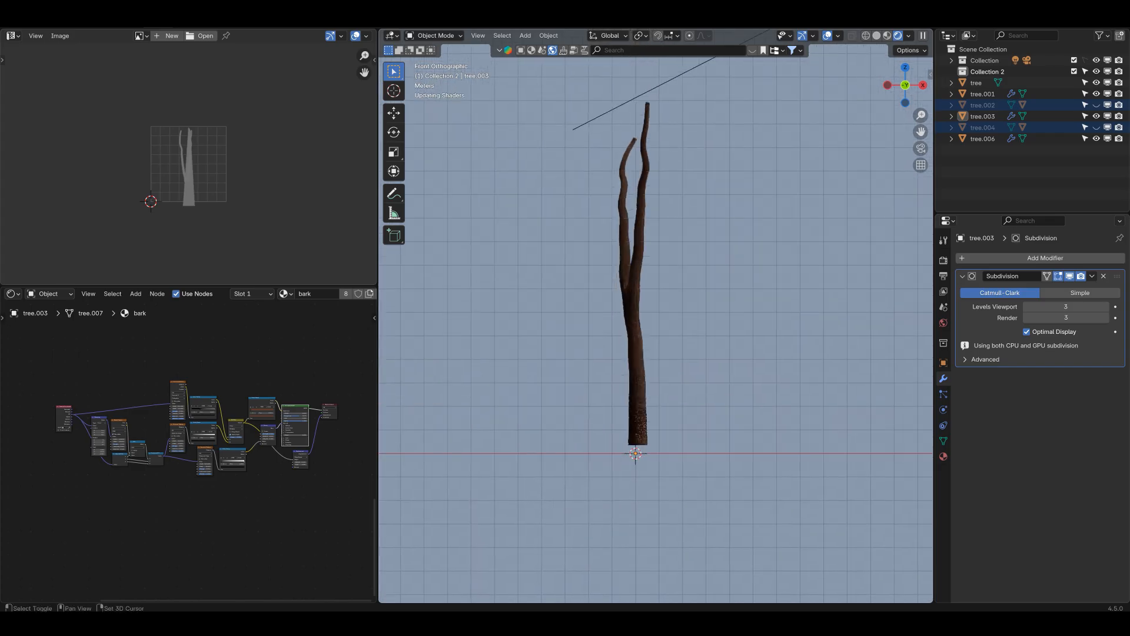
# Hide the bark-textured trunk tree.003 and return the viewport to solid shading.
pyautogui.click(634, 365)
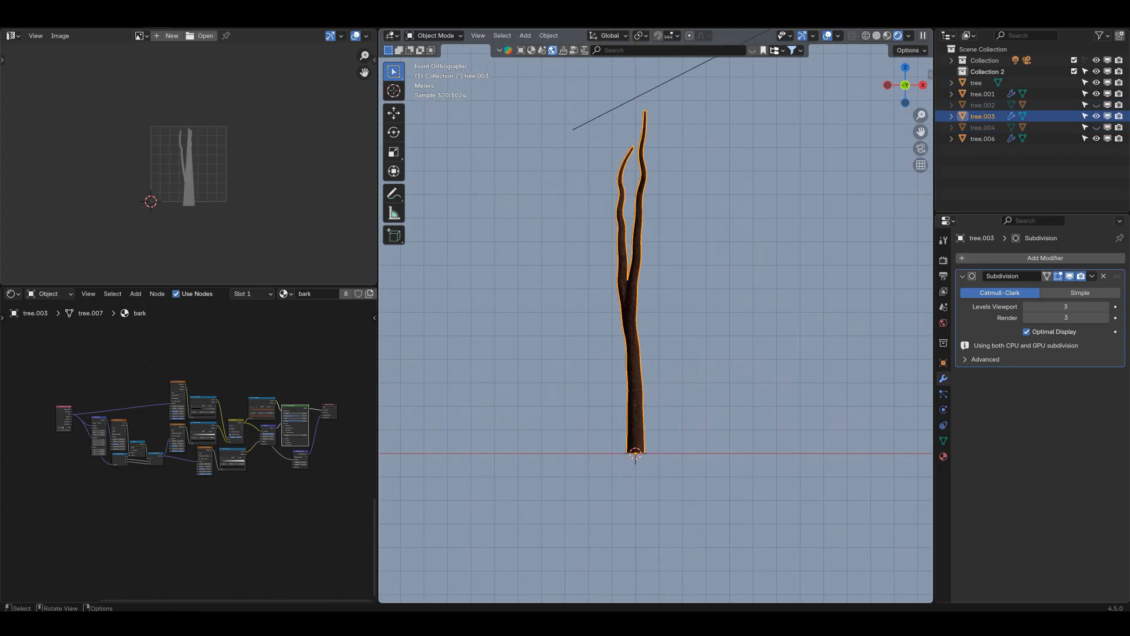
pyautogui.press('h')
pyautogui.click(876, 36)
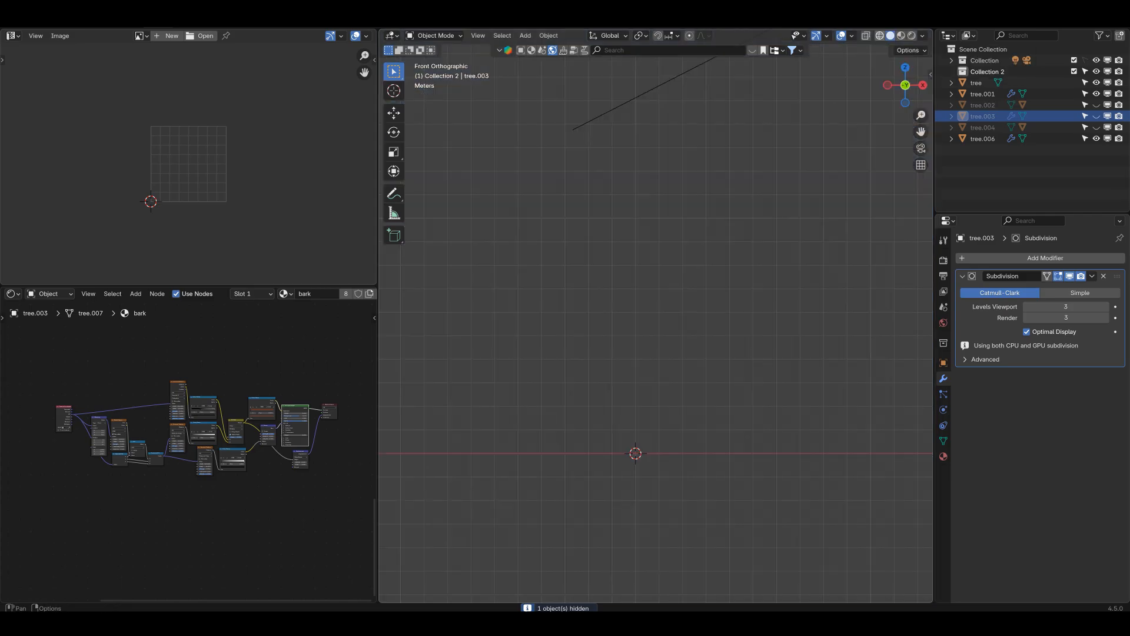
# Add a tree with Sapling and display its Geometry settings.
pyautogui.hotkey('shift', 'a')
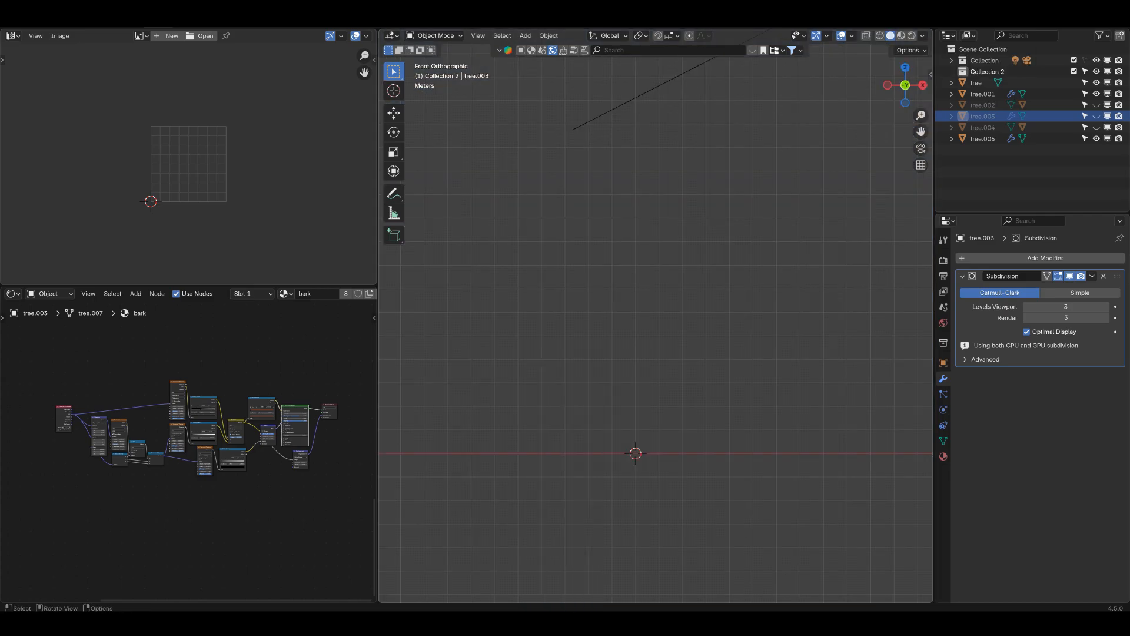
pyautogui.press('q')
pyautogui.click(544, 266)
pyautogui.click(508, 370)
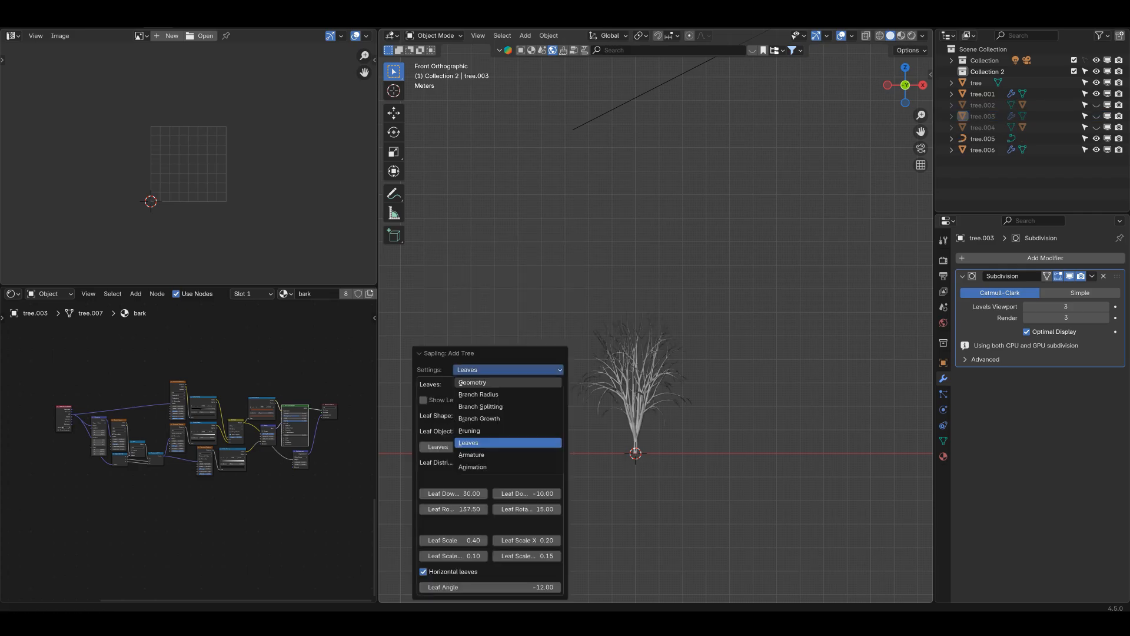
pyautogui.click(507, 382)
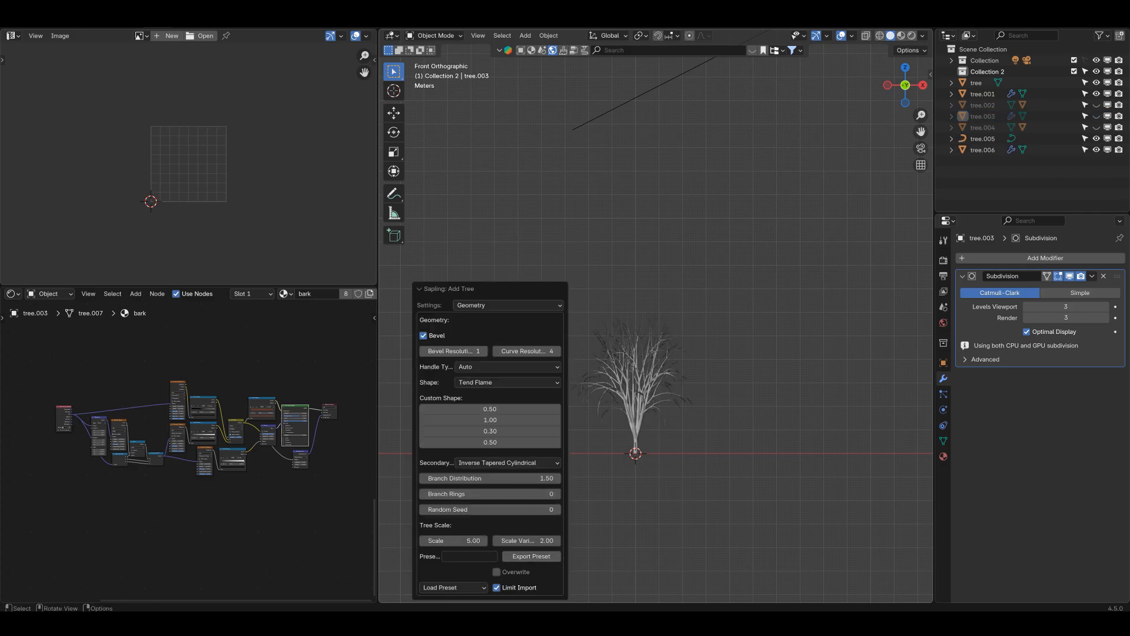
# Load the London Plane preset for the Sapling tree.
pyautogui.click(453, 587)
pyautogui.scroll(10, 471, 569)
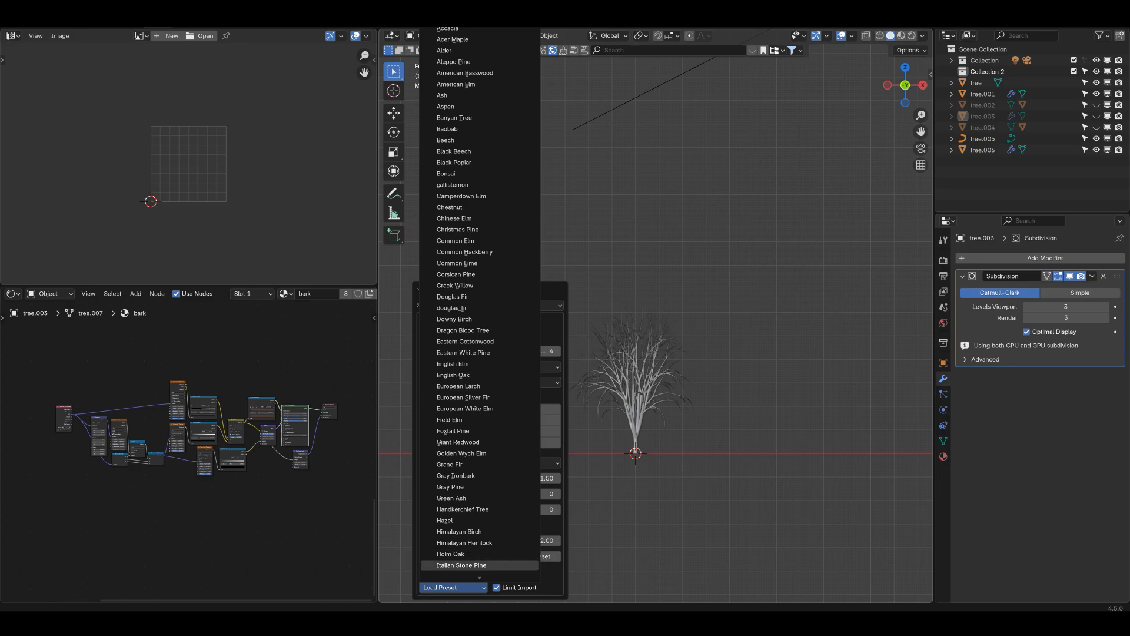
pyautogui.scroll(-5, 471, 570)
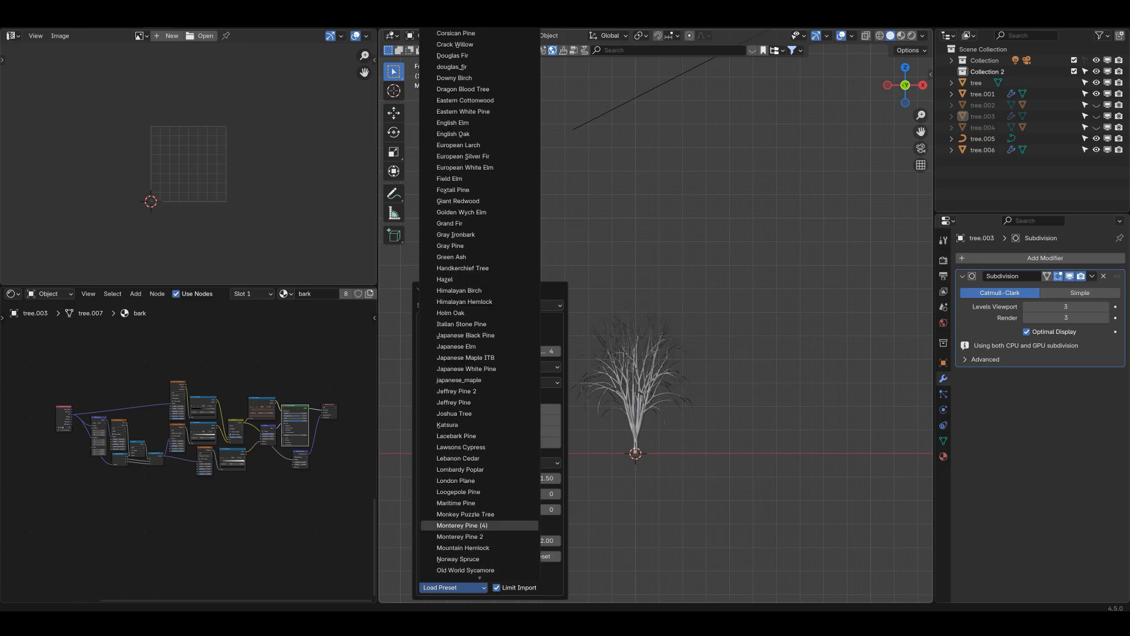
pyautogui.click(465, 479)
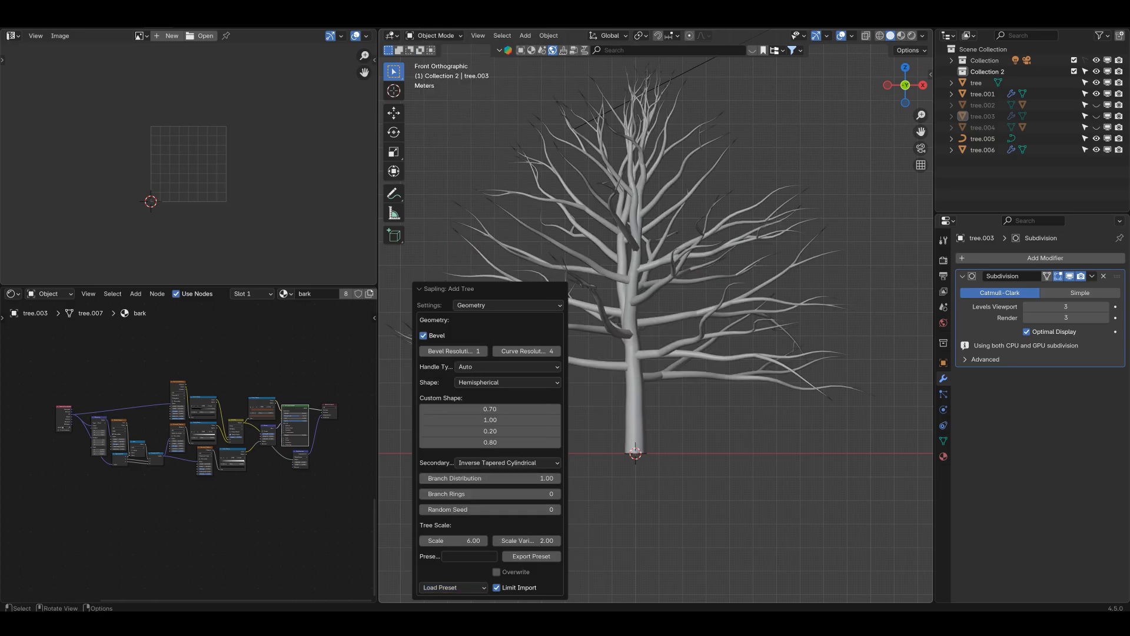
# Increase the tree's Branch Splitting levels and turn on Show Leaves in the Leaves settings.
pyautogui.keyDown('shift'); pyautogui.moveTo(595, 300); pyautogui.dragTo(693, 300, button='middle'); pyautogui.keyUp('shift')
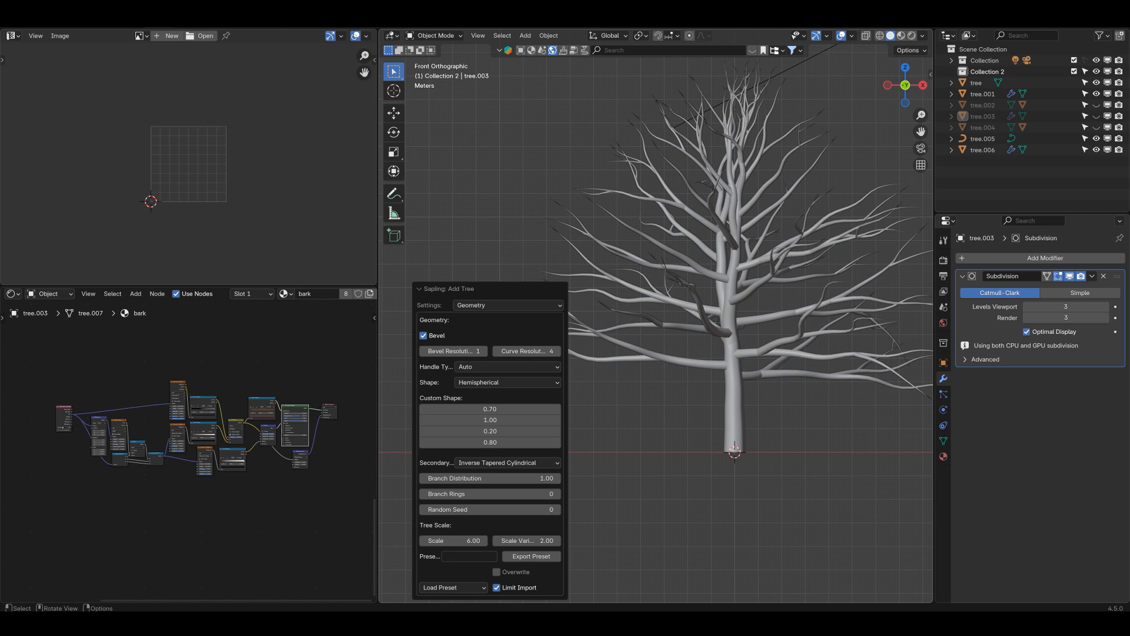
pyautogui.click(508, 305)
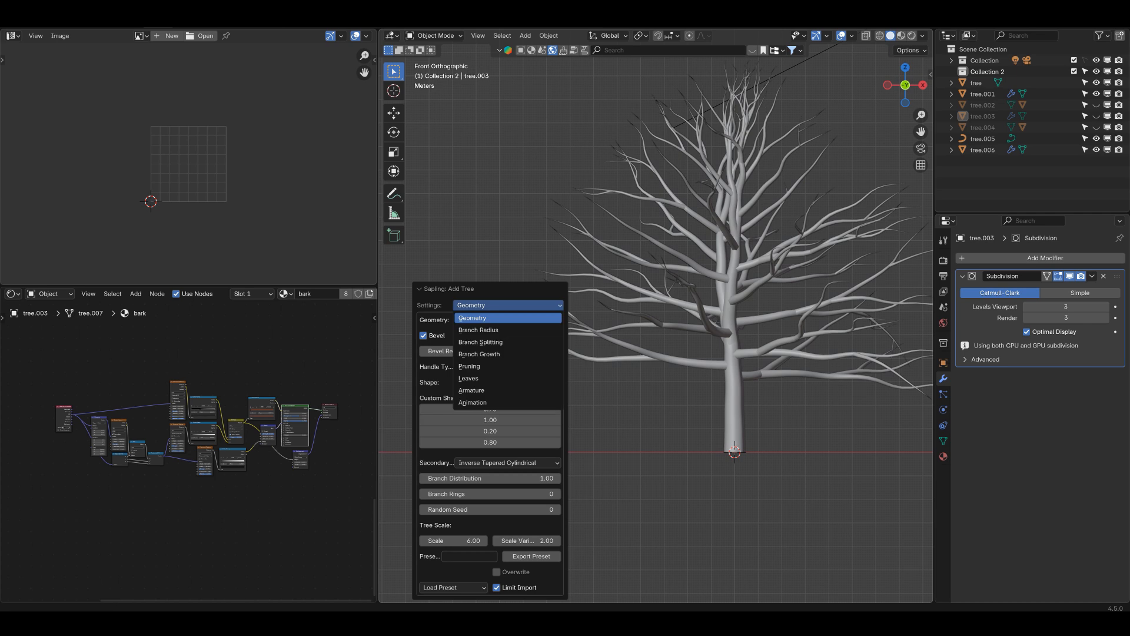
pyautogui.click(481, 342)
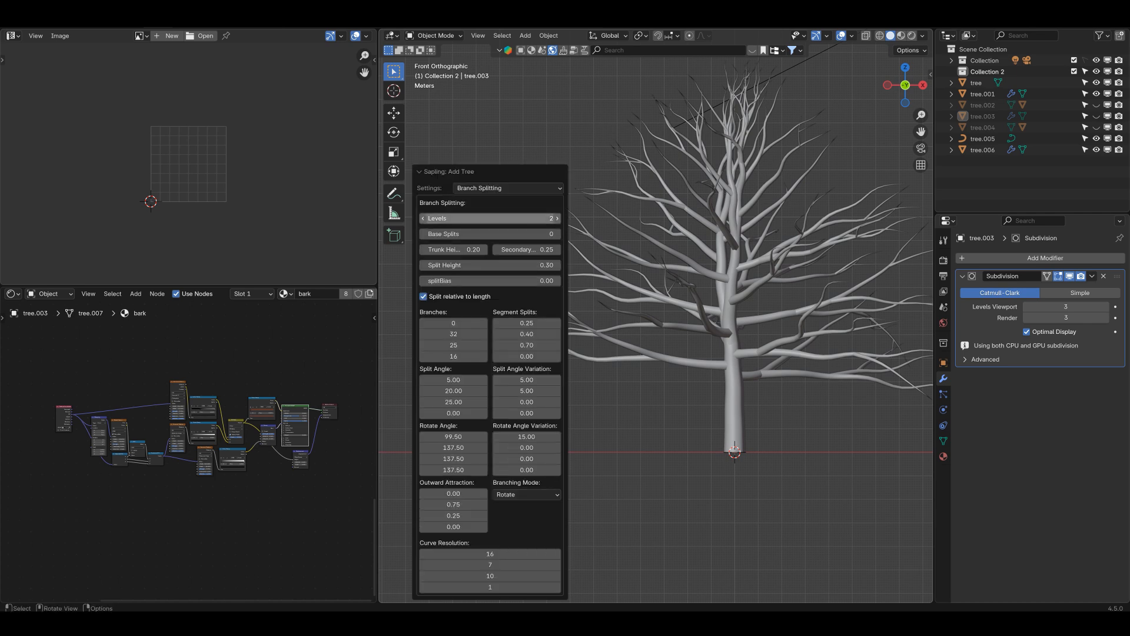
pyautogui.click(556, 218)
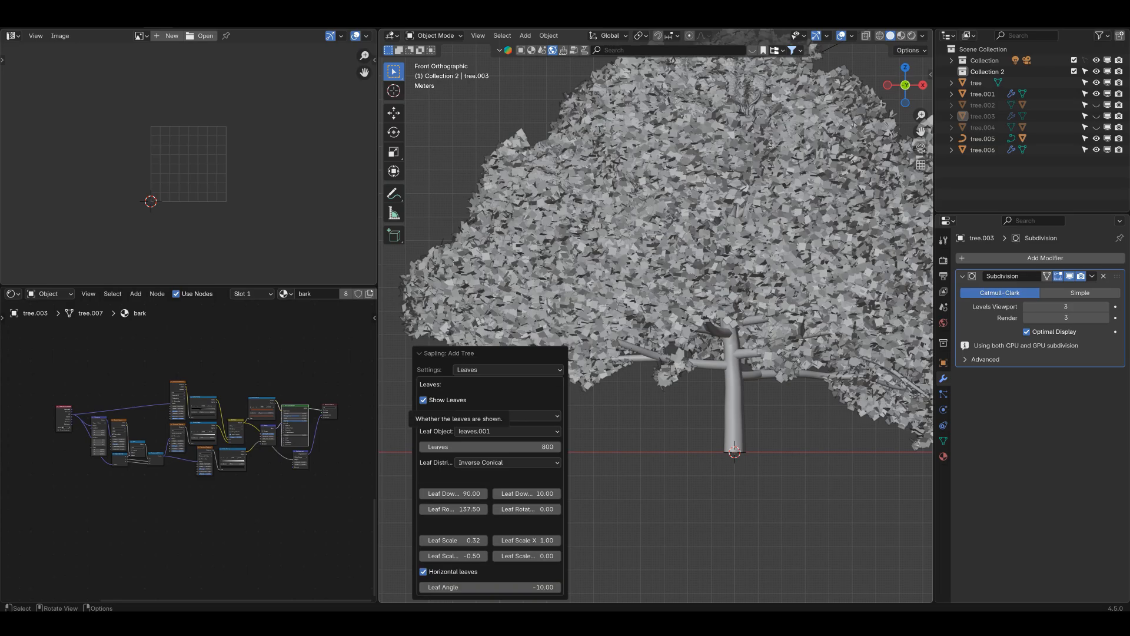
pyautogui.scroll(-3, 665, 265)
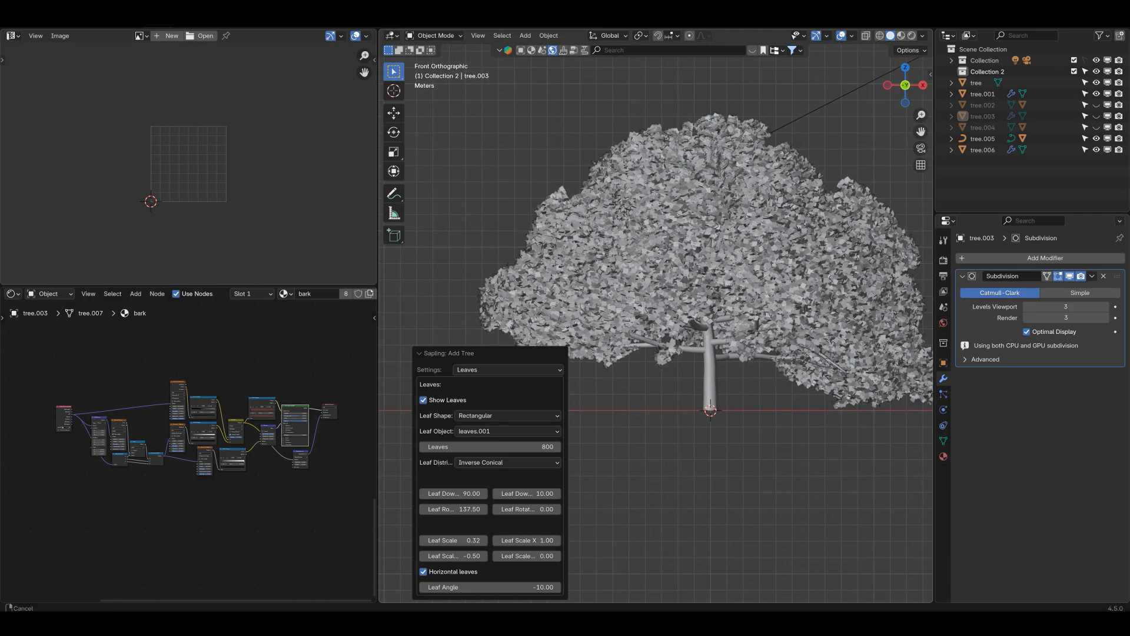
# Select the new tree's leaves, preview the tree in rendered shading, and hide the leaves.
pyautogui.click(766, 248)
pyautogui.click(848, 153)
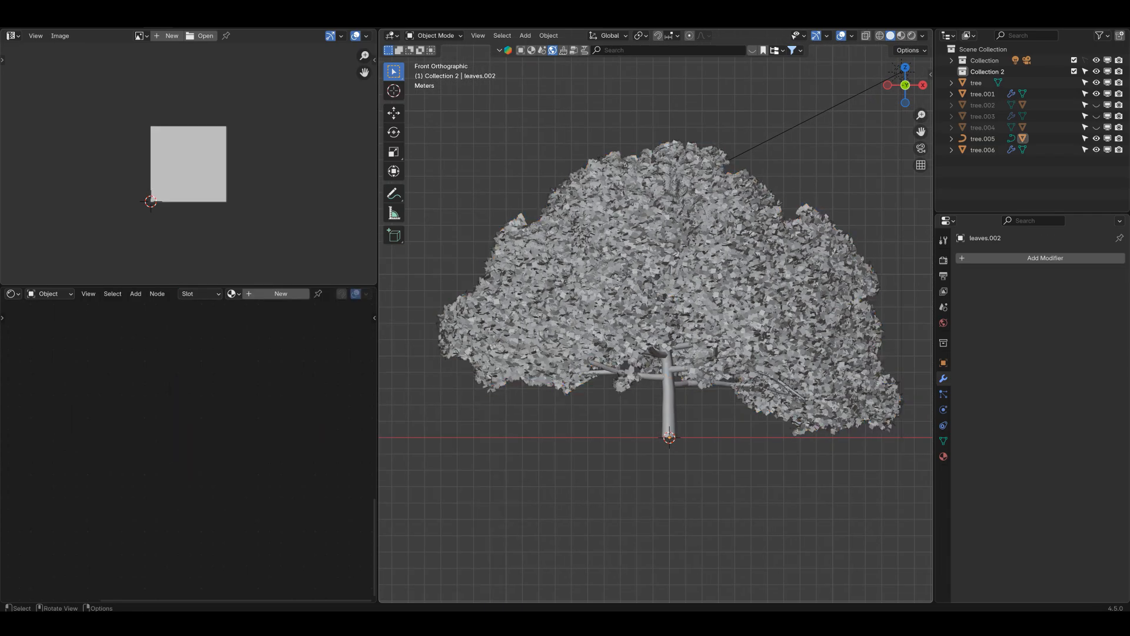
pyautogui.click(912, 36)
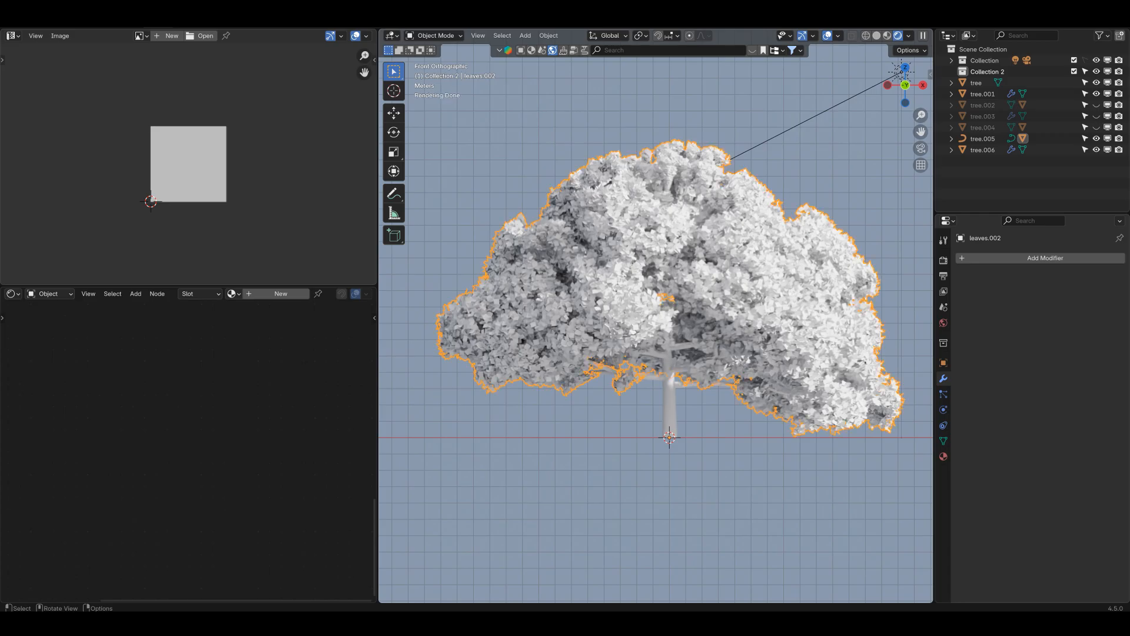
pyautogui.press('h')
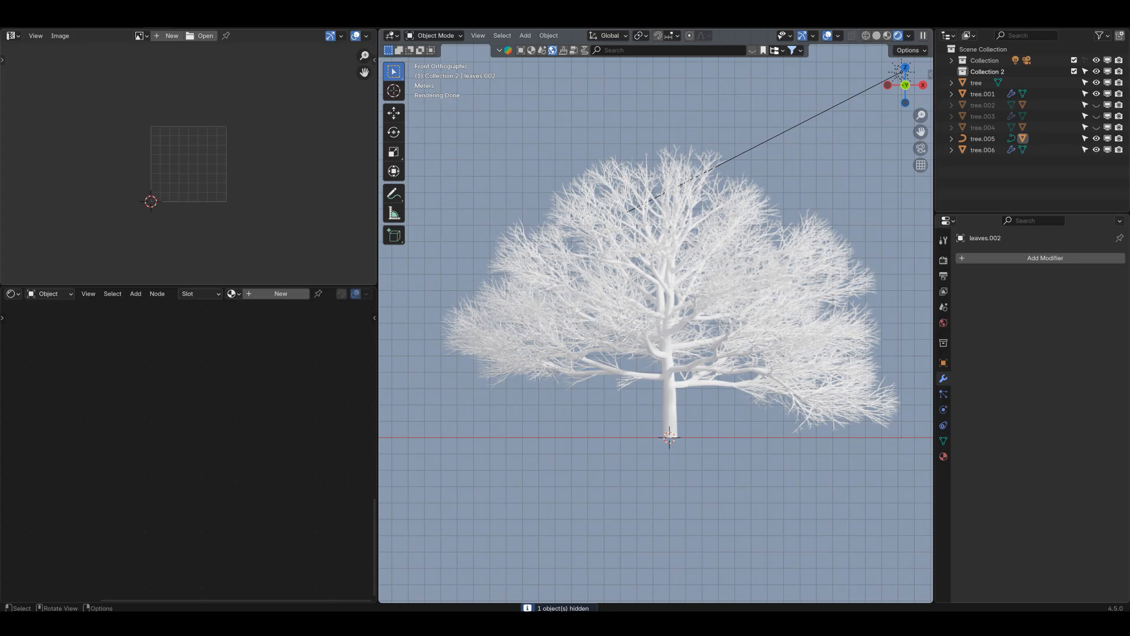
# Return to the front view in solid shading and select the bare branch curve tree.005.
pyautogui.moveTo(665, 330); pyautogui.dragTo(735, 306, button='middle')
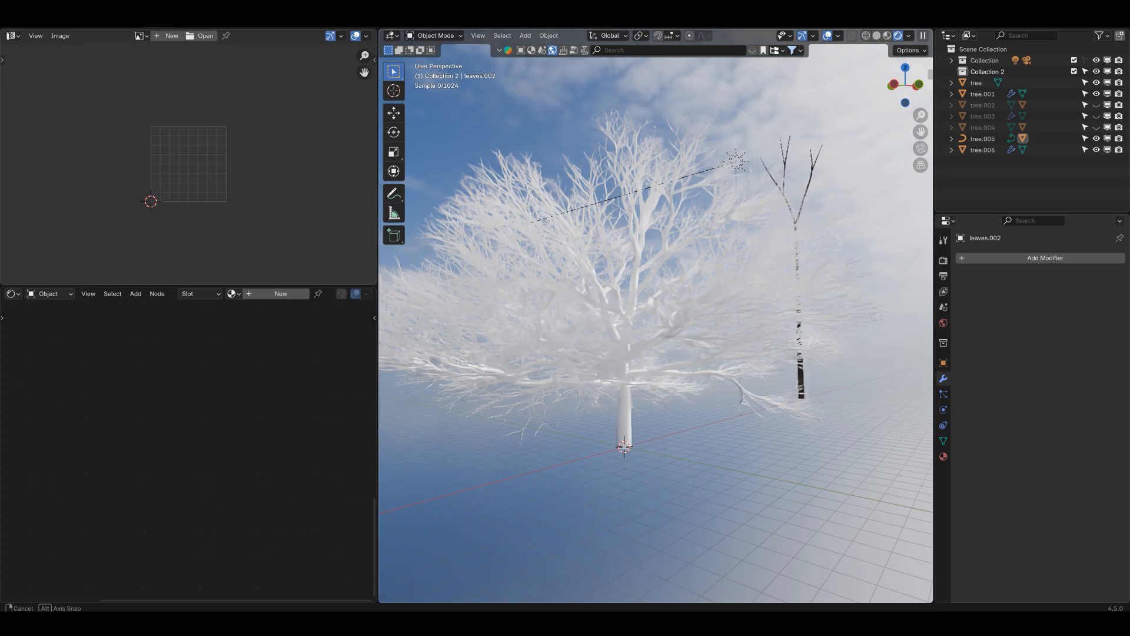
pyautogui.press('KP_1')
pyautogui.click(876, 36)
pyautogui.scroll(3, 655, 316)
pyautogui.keyDown('shift'); pyautogui.moveTo(677, 471); pyautogui.dragTo(649, 341, button='middle'); pyautogui.keyUp('shift')
pyautogui.click(651, 353)
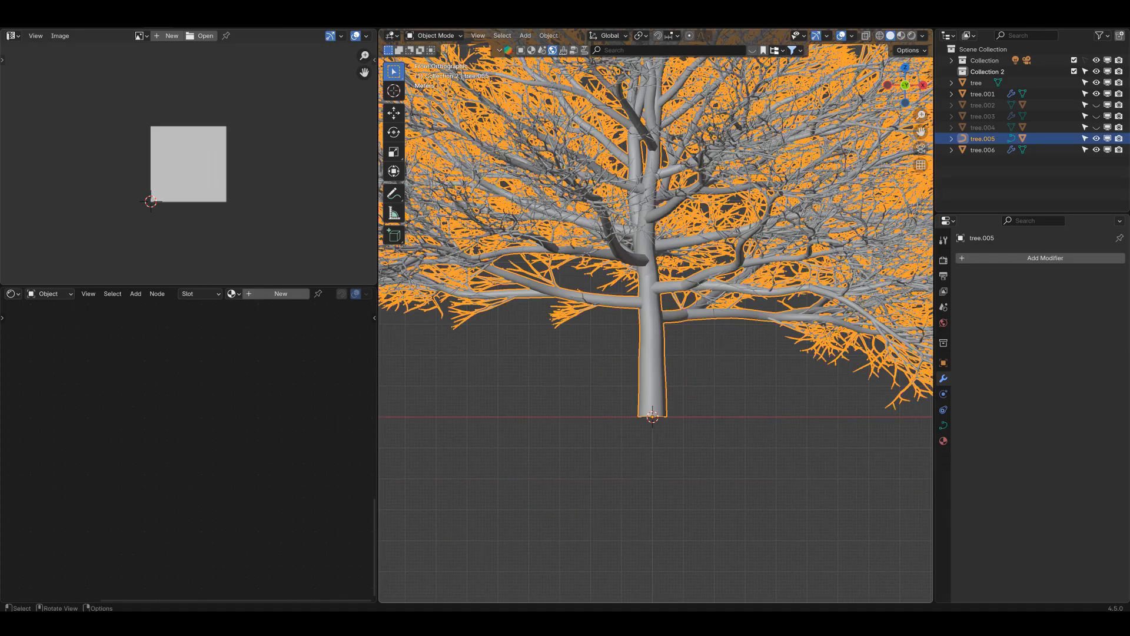
# Inspect the joints between the trunk and its lower branches on tree.005 from several angles.
pyautogui.scroll(6, 651, 353)
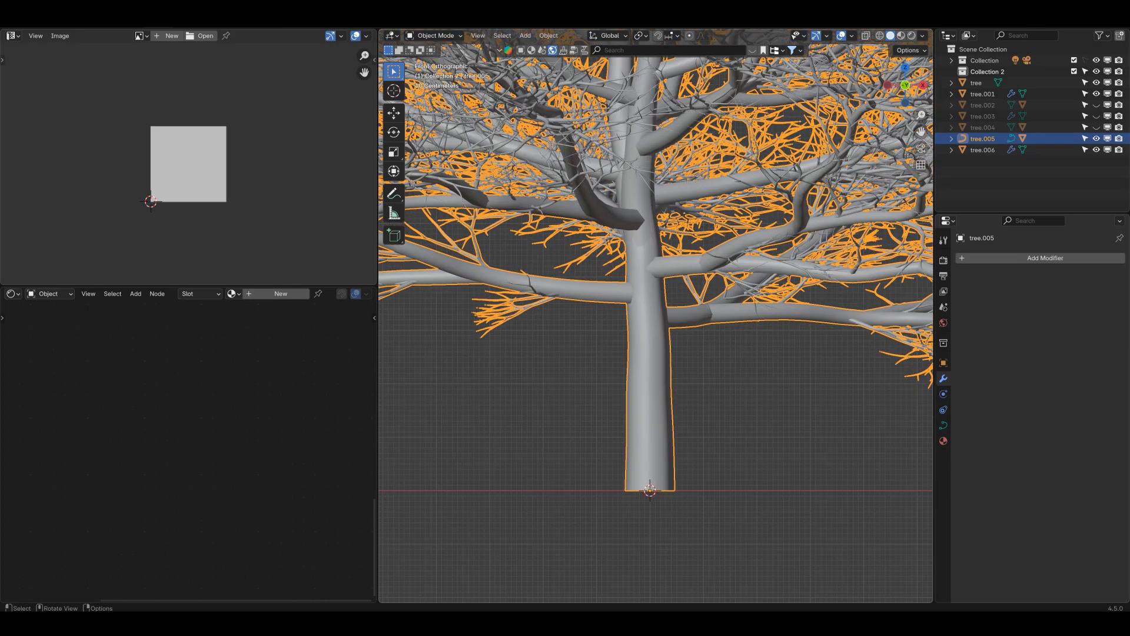
pyautogui.moveTo(651, 353); pyautogui.dragTo(724, 360, button='middle')
pyautogui.scroll(2, 655, 315)
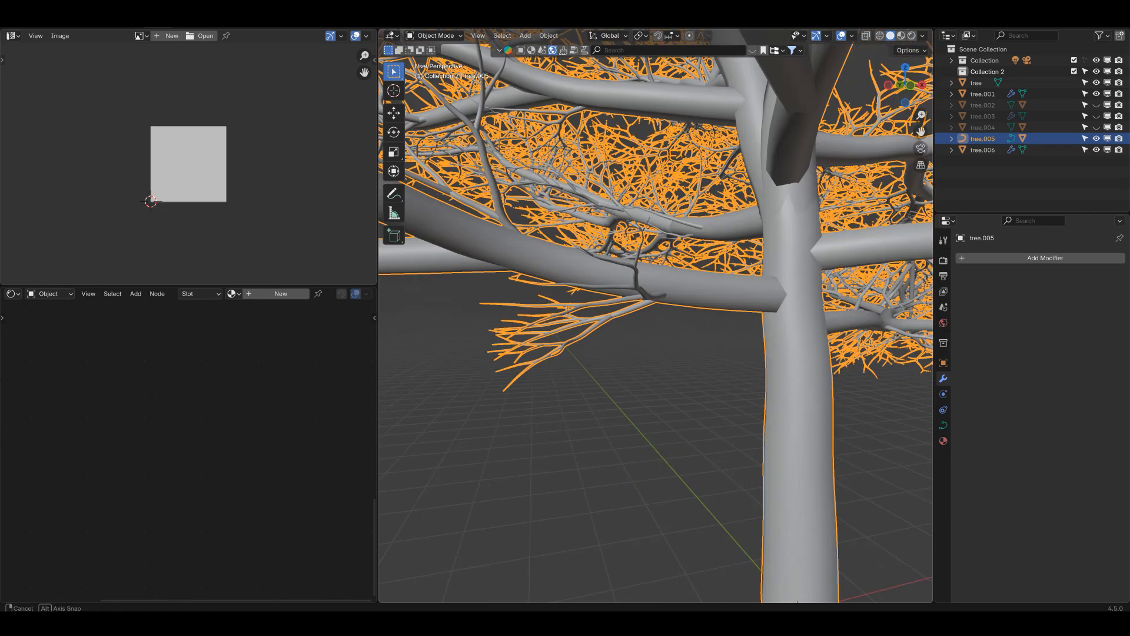
pyautogui.press('shift')
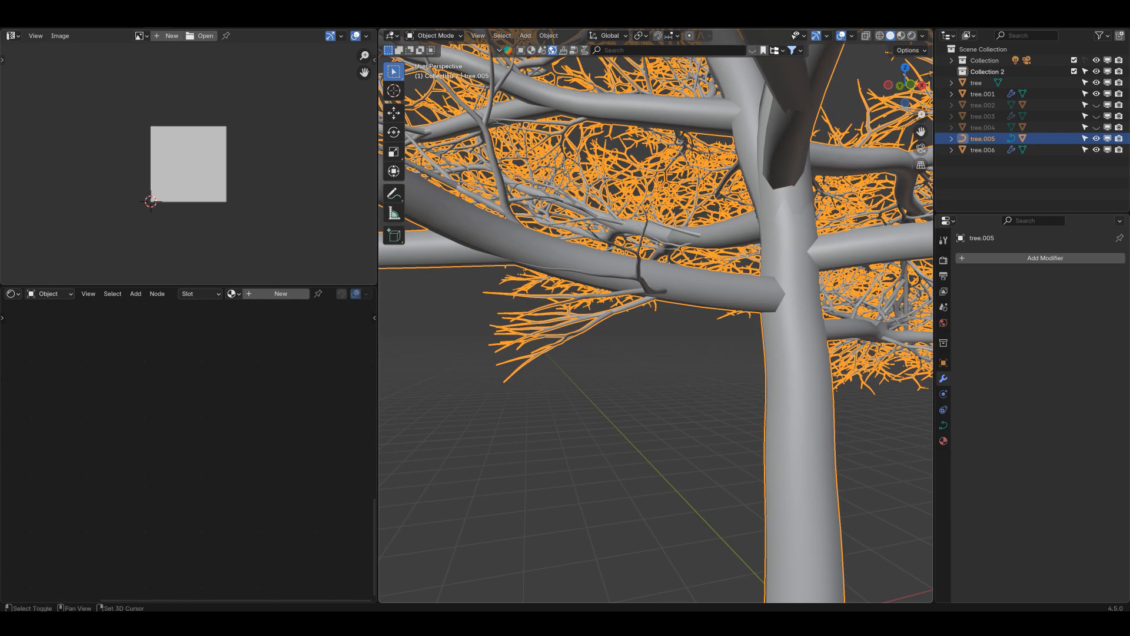
pyautogui.keyDown('shift'); pyautogui.moveTo(656, 315); pyautogui.dragTo(603, 275, button='middle'); pyautogui.keyUp('shift')
pyautogui.moveTo(656, 316); pyautogui.dragTo(641, 303, button='middle')
pyautogui.press('KP_1')
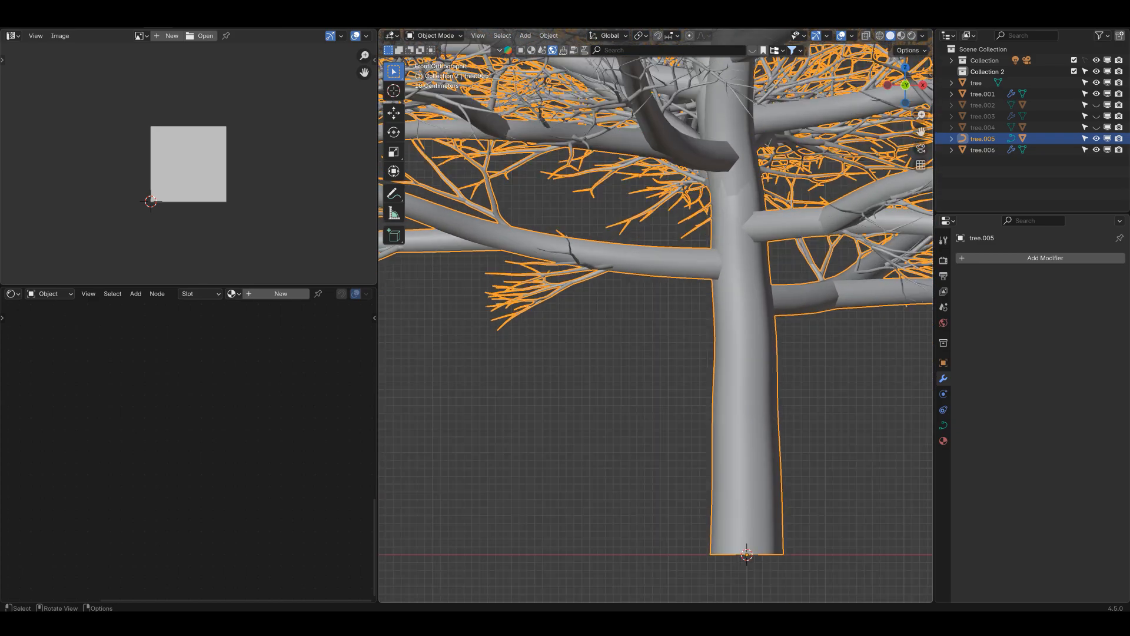
# Enter Edit Mode on tree.005 and bend the trunk by moving its mid-height control point toward negative X.
pyautogui.press('Tab')
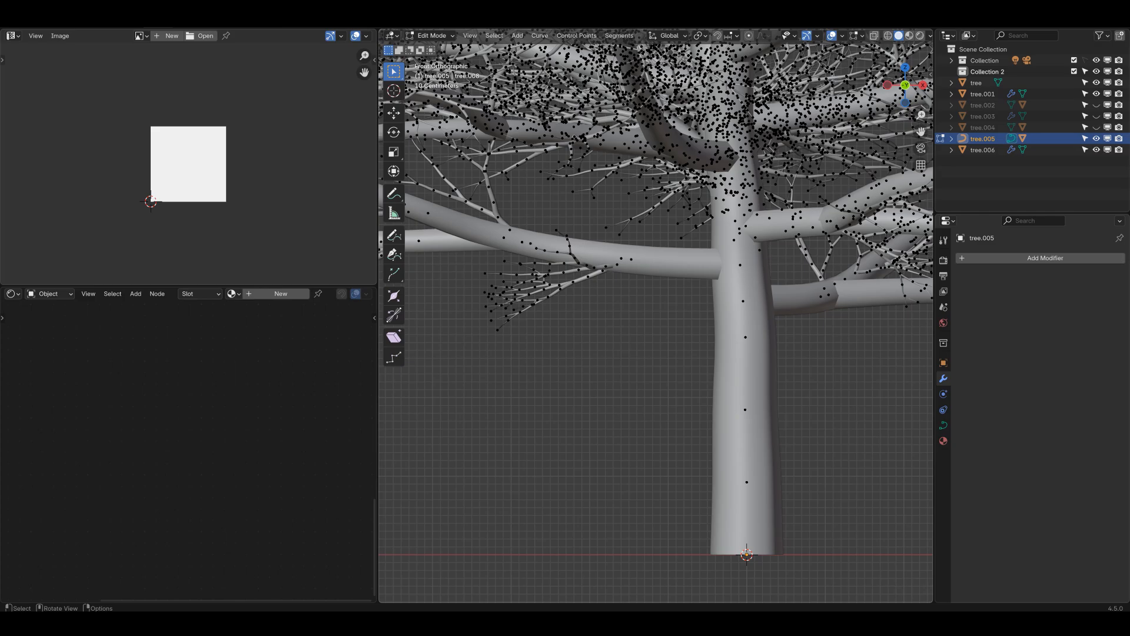
pyautogui.press('Tab')
pyautogui.press('Tab')
pyautogui.click(745, 409)
pyautogui.press('g')
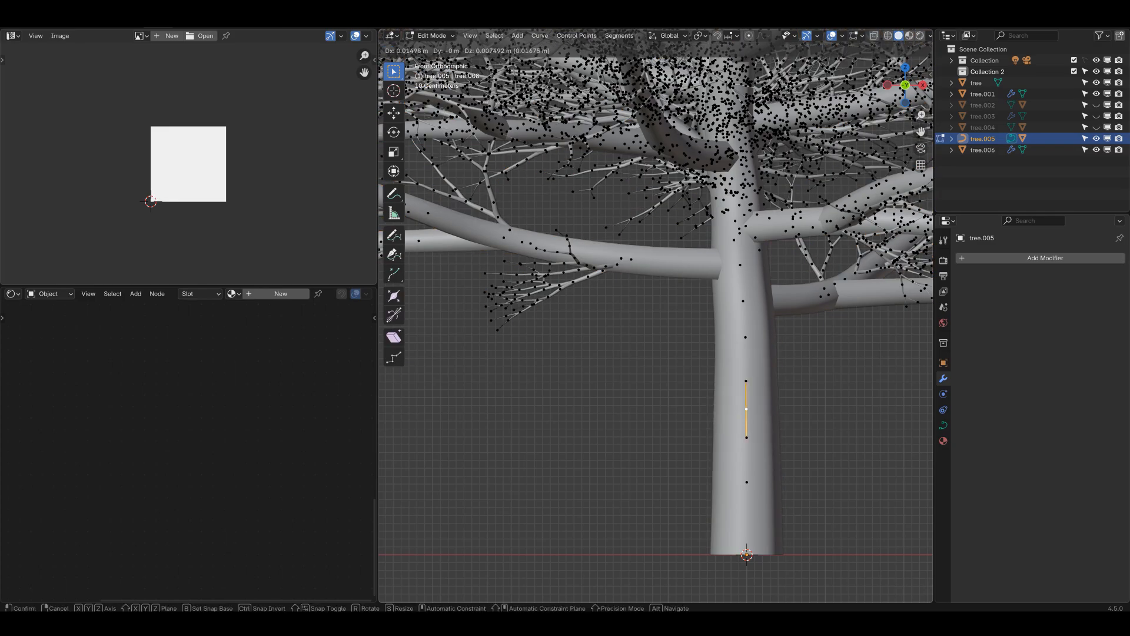
pyautogui.click(727, 406)
# Move the trunk control point level with the lowest branch about -0.075 m in X, and return to Object Mode.
pyautogui.click(742, 301)
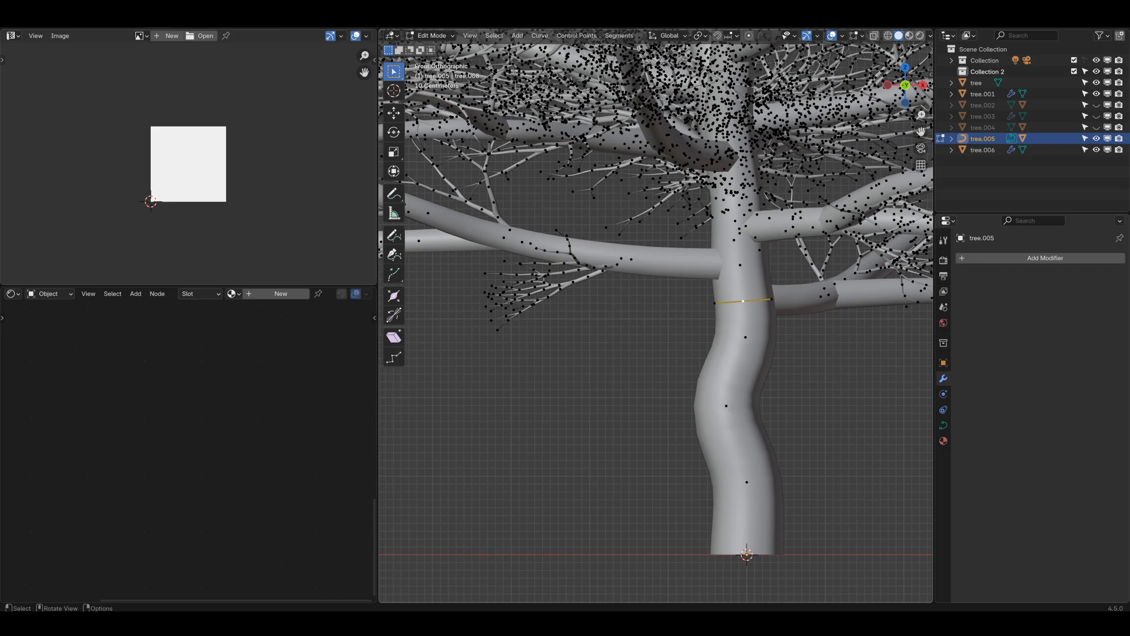
pyautogui.press('g')
pyautogui.click(743, 301)
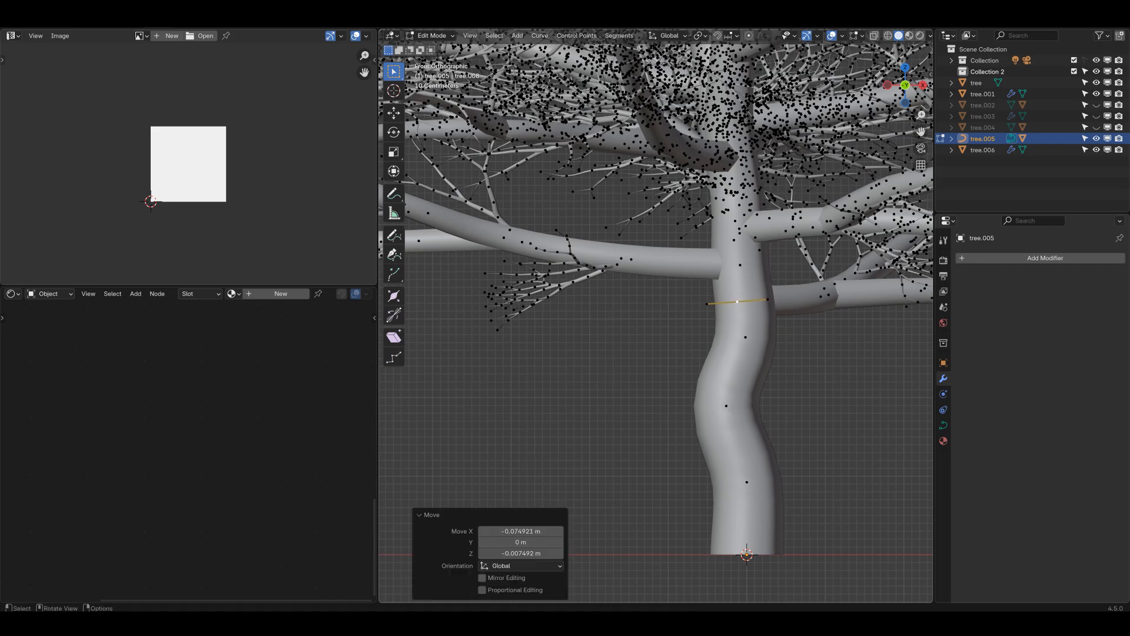
pyautogui.press('Tab')
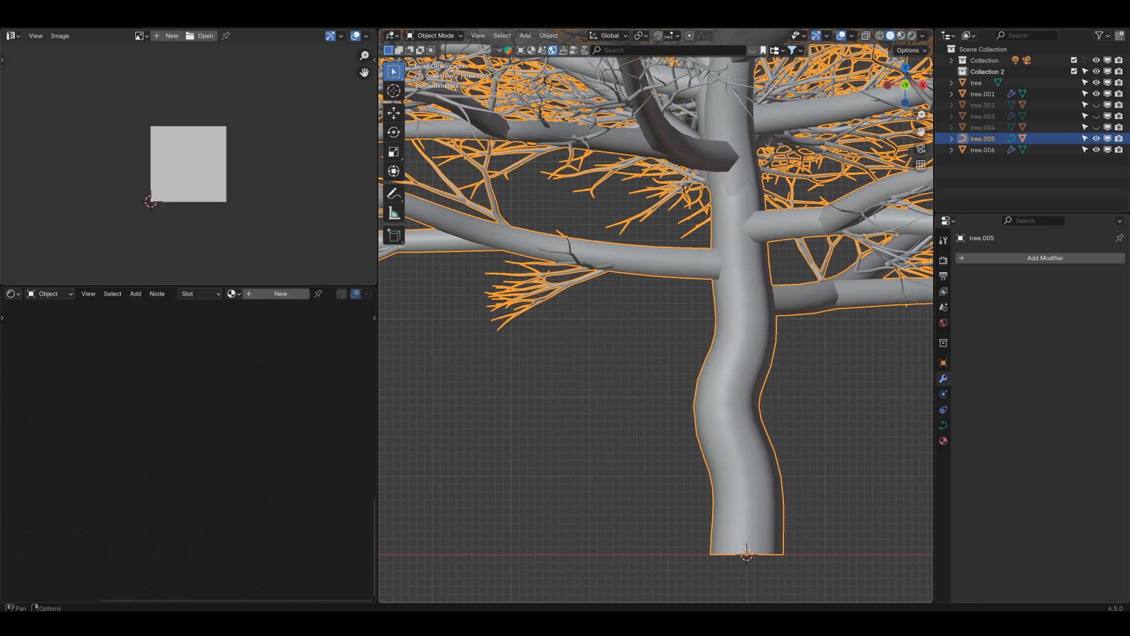
# Convert the tree.005 curve to a mesh and open the result in Edit Mode.
pyautogui.click(548, 36)
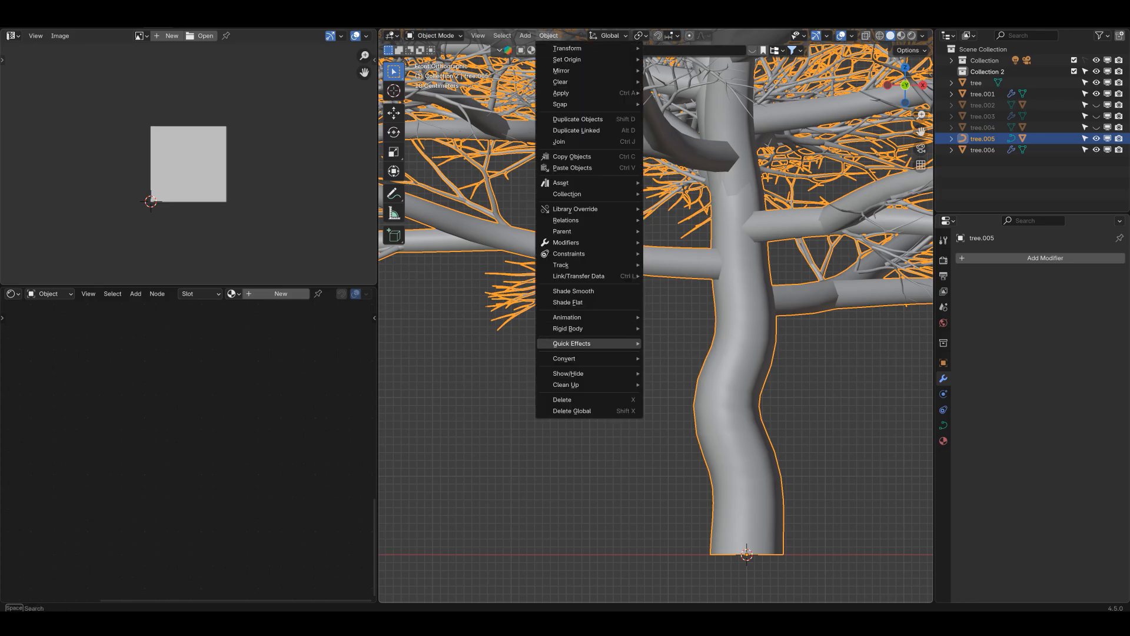
pyautogui.moveTo(564, 358)
pyautogui.click(668, 358)
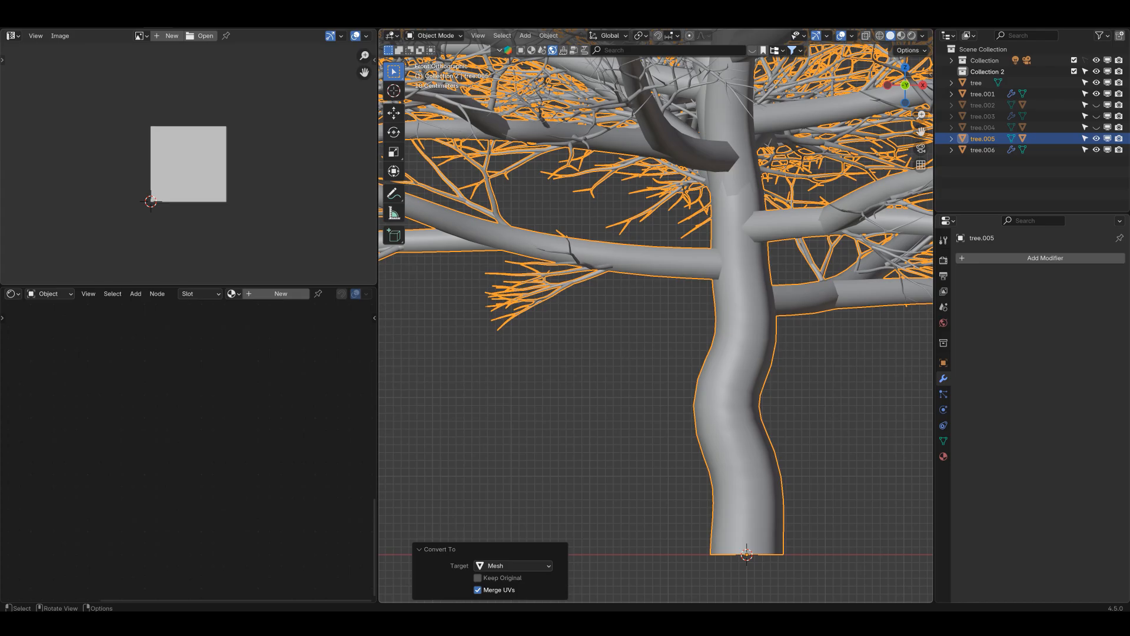
pyautogui.press('Tab')
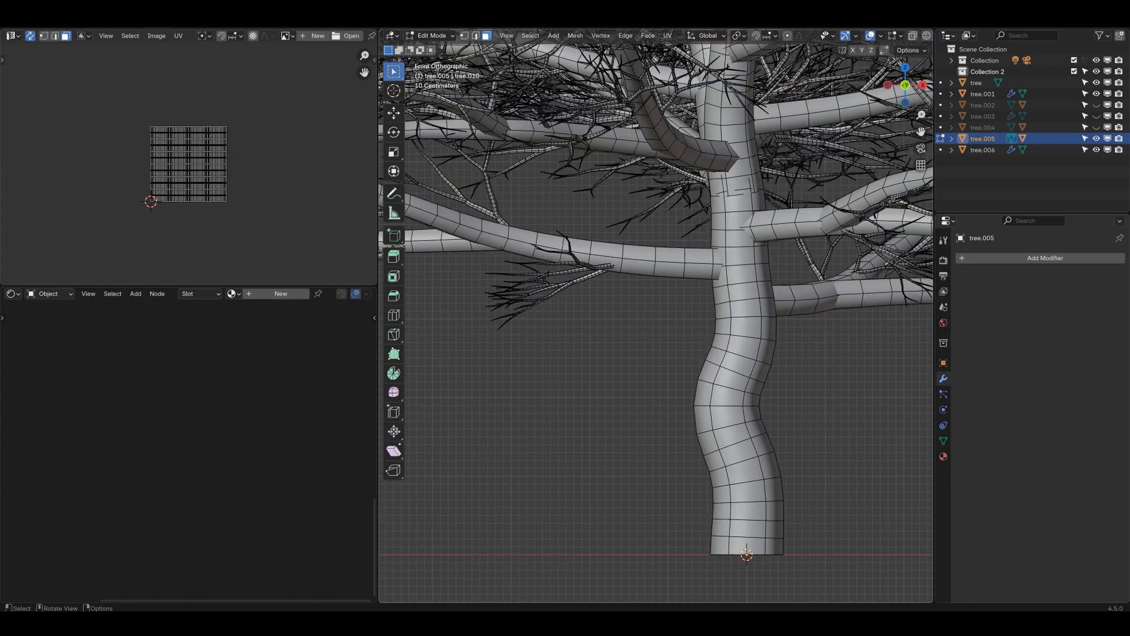
pyautogui.scroll(-4, 656, 315)
pyautogui.scroll(3, 656, 315)
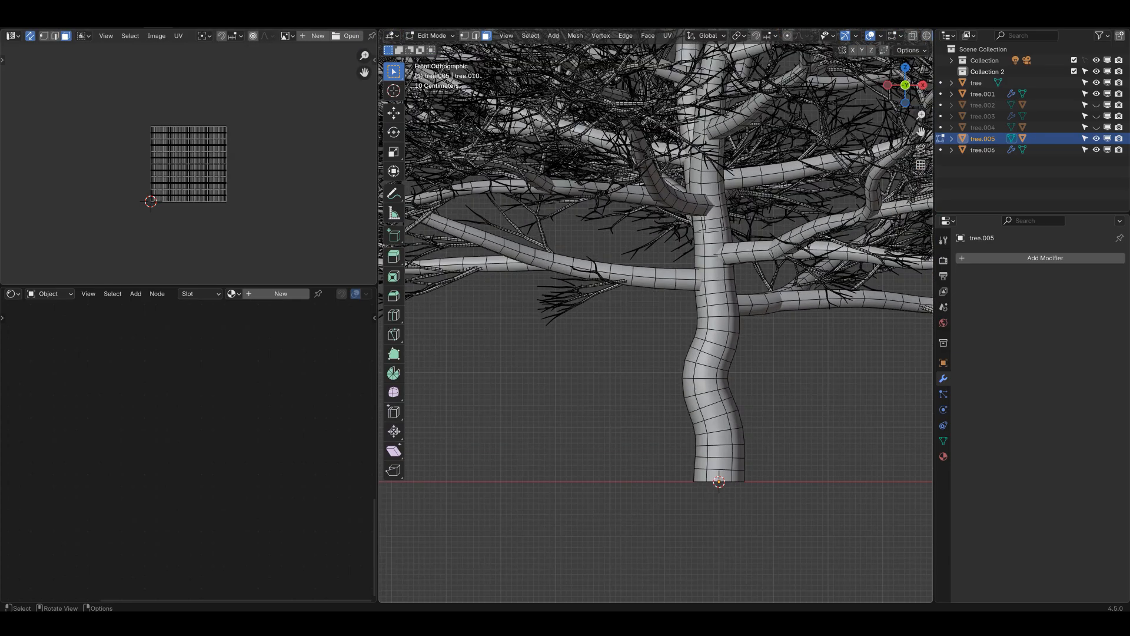
pyautogui.scroll(1, 656, 316)
pyautogui.keyDown('shift'); pyautogui.moveTo(655, 315); pyautogui.dragTo(586, 288, button='middle'); pyautogui.keyUp('shift')
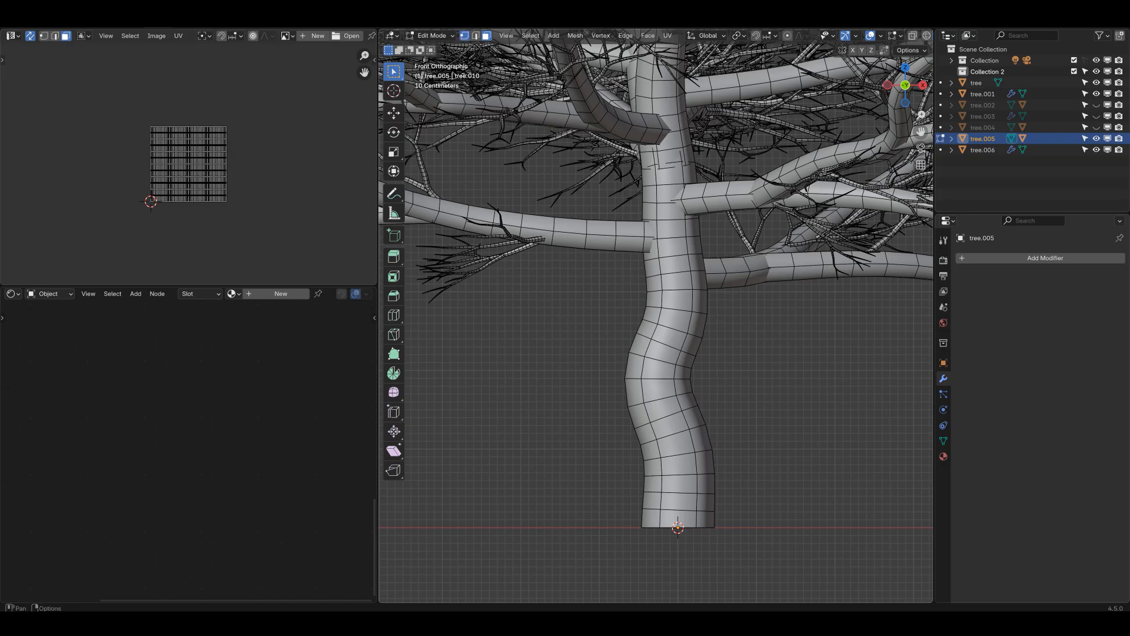
# Select the whole trunk of tree.005 by picking one trunk vertex in vertex mode and extending to linked geometry.
pyautogui.click(464, 35)
pyautogui.click(658, 323)
pyautogui.moveTo(658, 324); pyautogui.dragTo(527, 279, button='middle')
pyautogui.click(530, 35)
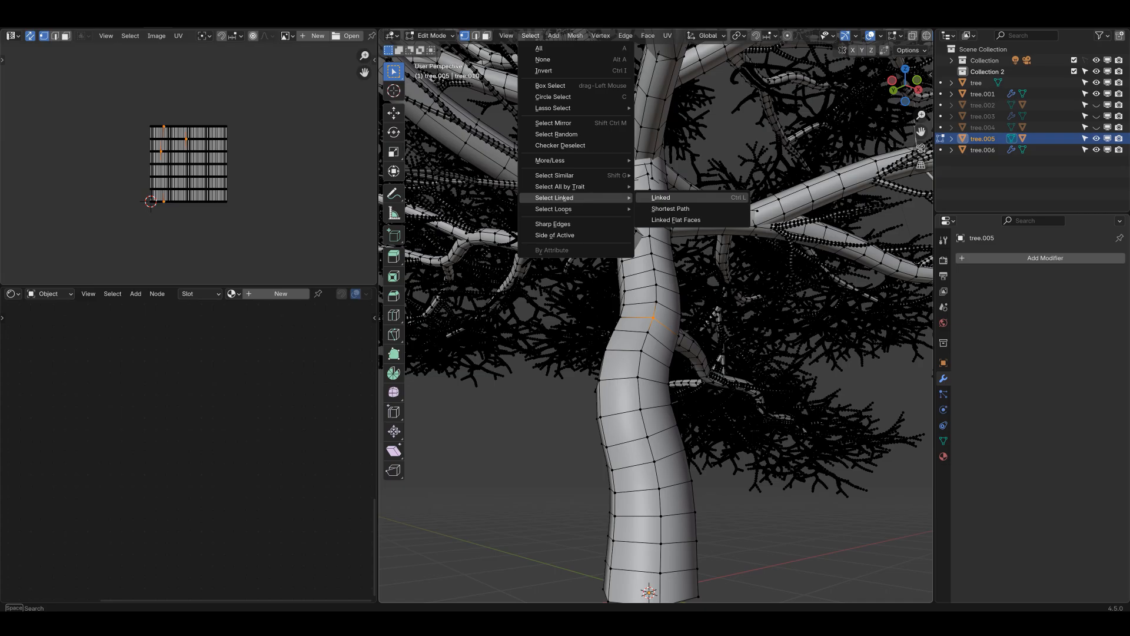
pyautogui.click(661, 197)
pyautogui.moveTo(661, 197); pyautogui.dragTo(603, 197, button='middle')
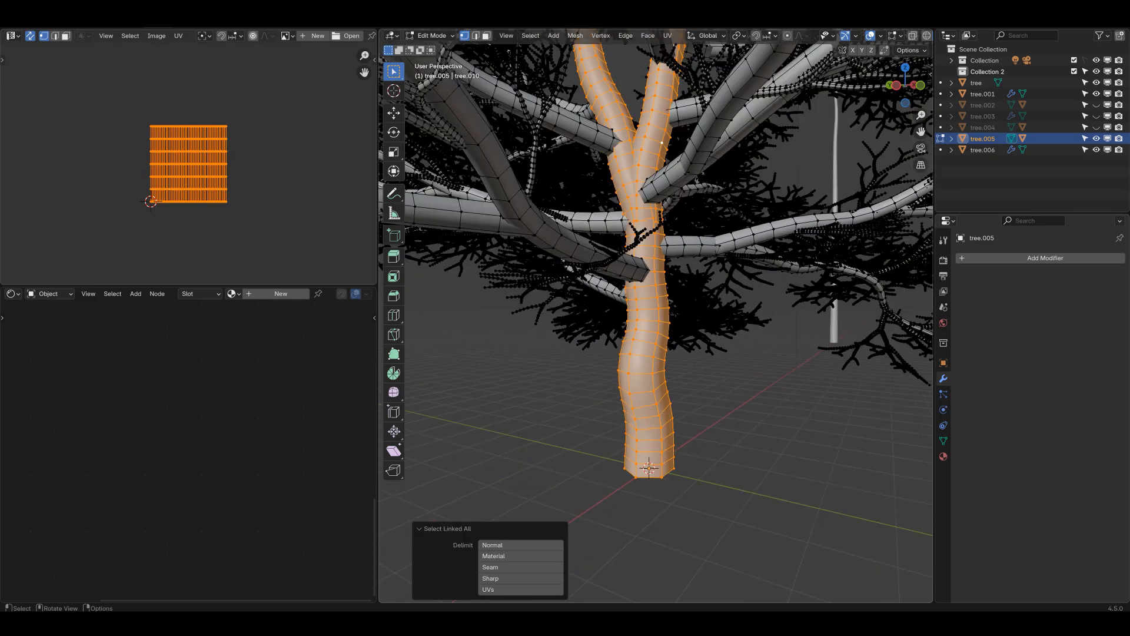
# Separate the selected trunk into its own object and return to Object Mode in the front view.
pyautogui.scroll(-4, 606, 283)
pyautogui.moveTo(606, 283); pyautogui.dragTo(802, 97, button='middle')
pyautogui.moveTo(736, 235); pyautogui.dragTo(691, 259, button='middle')
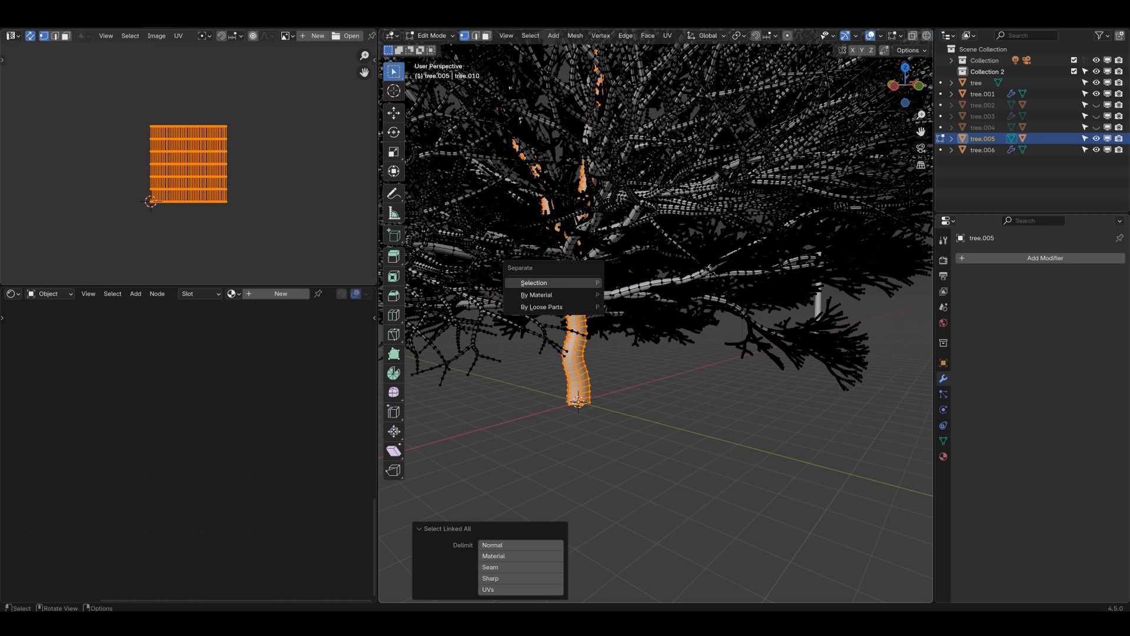
pyautogui.press('Return')
pyautogui.press('KP_1')
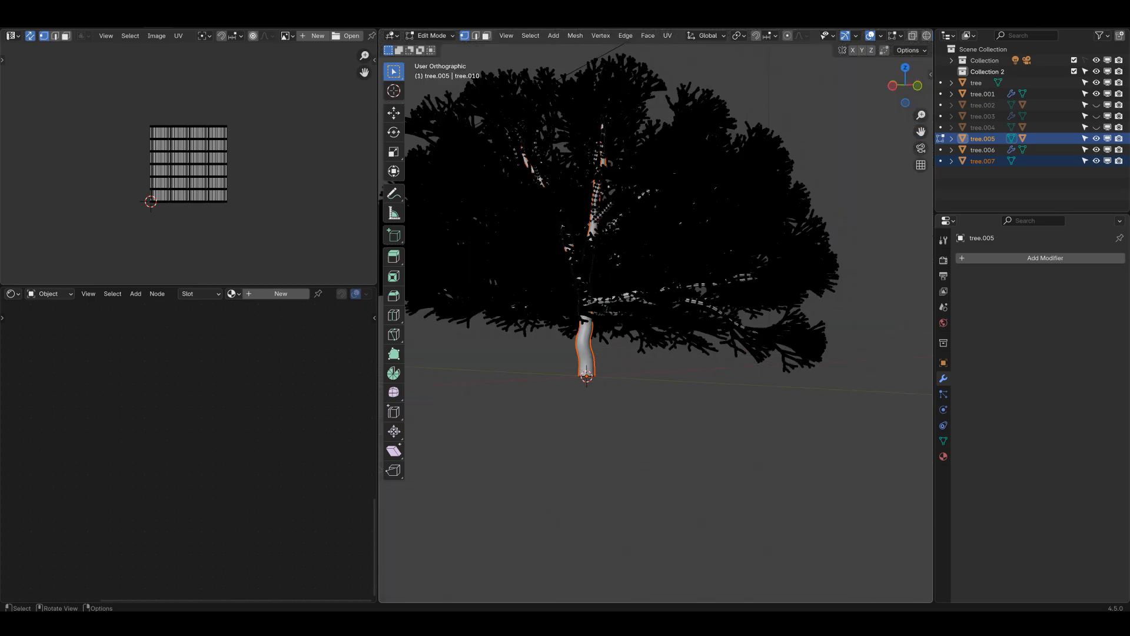
pyautogui.press('Tab')
pyautogui.scroll(7, 668, 294)
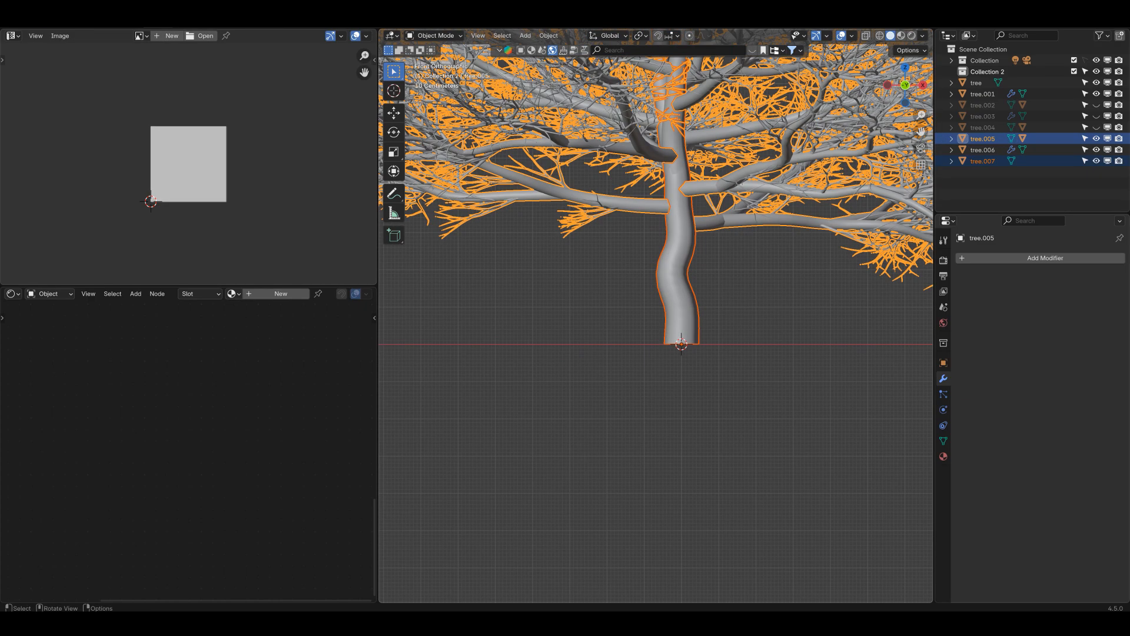
# Hide the branch object tree.005 and select the separated trunk tree.007.
pyautogui.click(693, 282)
pyautogui.keyDown('shift'); pyautogui.moveTo(694, 283); pyautogui.dragTo(599, 364, button='middle'); pyautogui.keyUp('shift')
pyautogui.moveTo(709, 61); pyautogui.dragTo(776, 298)
pyautogui.press('h')
pyautogui.click(605, 262)
pyautogui.scroll(-4, 606, 262)
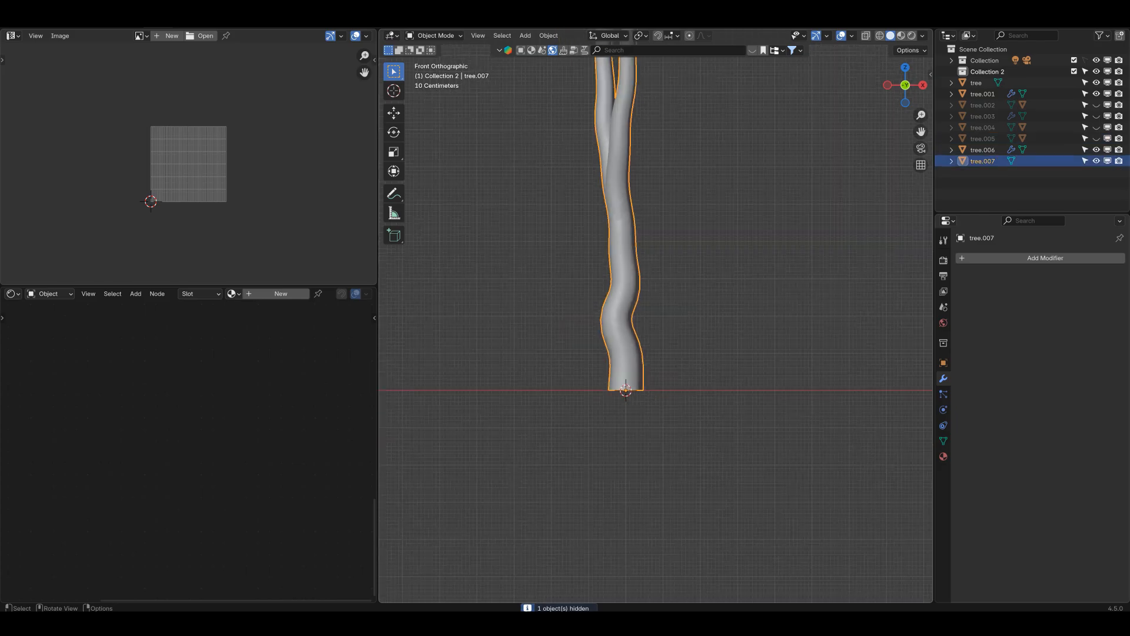
pyautogui.keyDown('shift'); pyautogui.moveTo(606, 262); pyautogui.dragTo(689, 289, button='middle'); pyautogui.keyUp('shift')
# Examine the mesh topology of the separated trunk tree.007 from the front and at an angle.
pyautogui.press('Tab')
pyautogui.scroll(1, 677, 368)
pyautogui.scroll(2, 677, 369)
pyautogui.press('KP_5')
pyautogui.press('Tab')
pyautogui.press('KP_1')
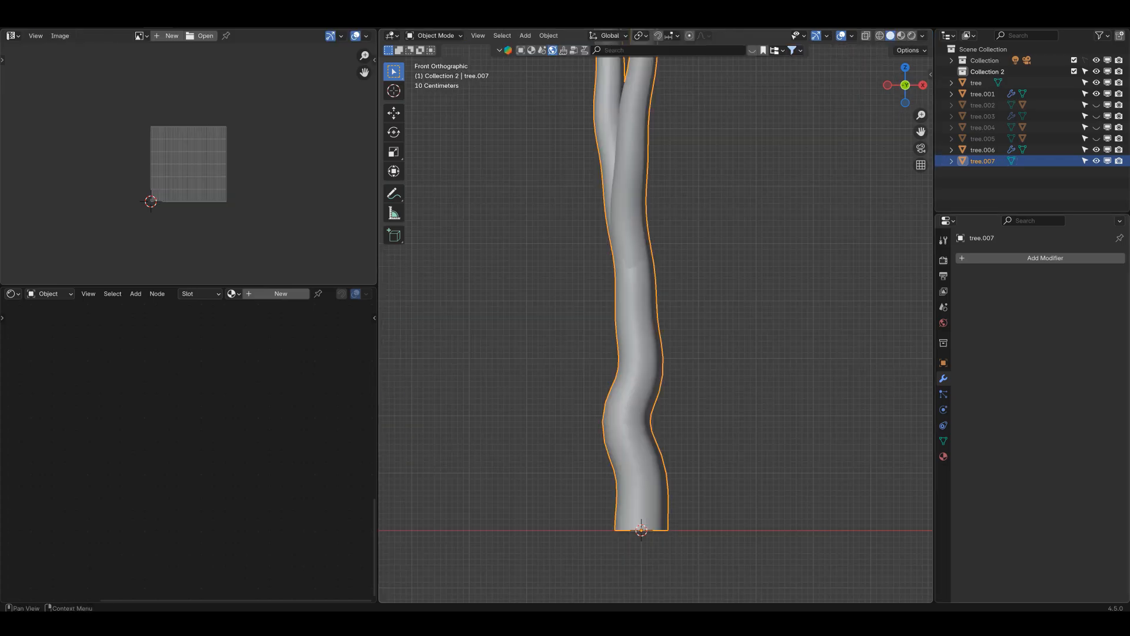
pyautogui.press('Tab')
pyautogui.moveTo(624, 354); pyautogui.dragTo(674, 361, button='middle')
pyautogui.scroll(1, 675, 360)
pyautogui.scroll(2, 657, 324)
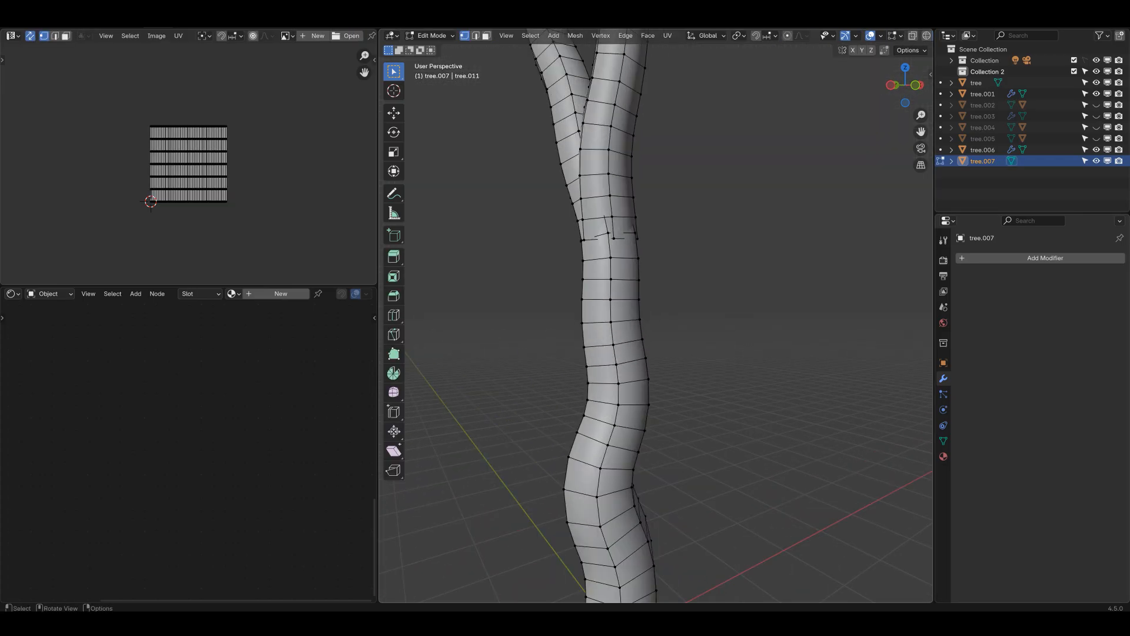
# Try to subdivide the entire trunk mesh twice in Edit Mode.
pyautogui.press('a')
pyautogui.rightClick(565, 169)
pyautogui.click(565, 170)
pyautogui.rightClick(566, 170)
pyautogui.click(565, 170)
pyautogui.press('Tab')
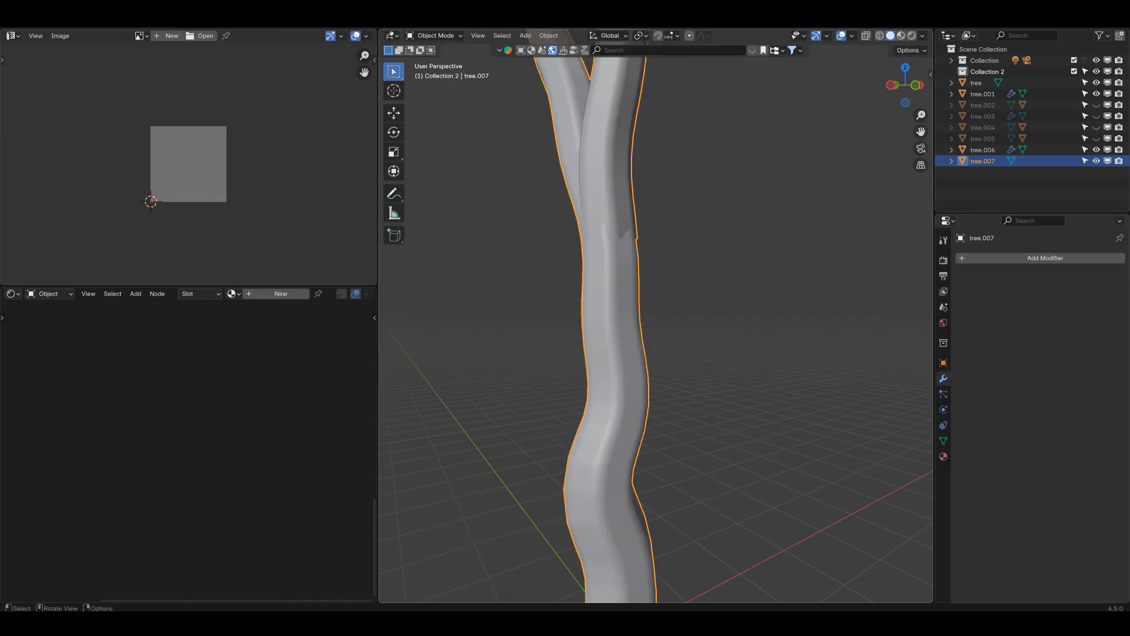
pyautogui.press('Tab')
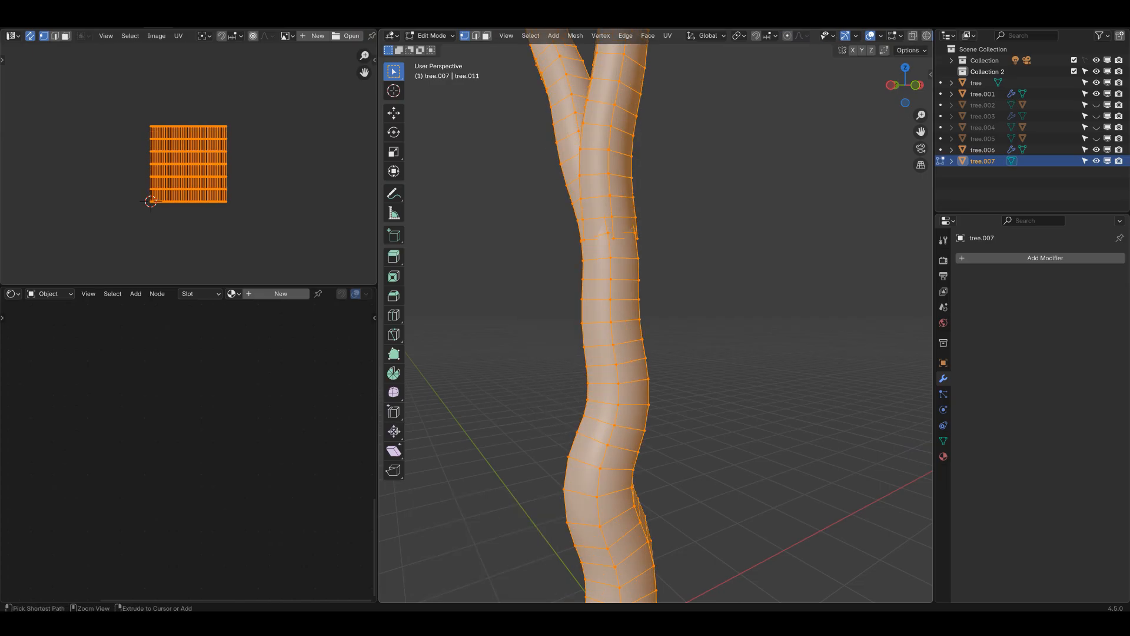
# Add a Subdivision Surface modifier with viewport and render levels of 2 to tree.007 and apply it.
pyautogui.press('Tab')
pyautogui.click(1044, 258)
pyautogui.moveTo(1001, 266)
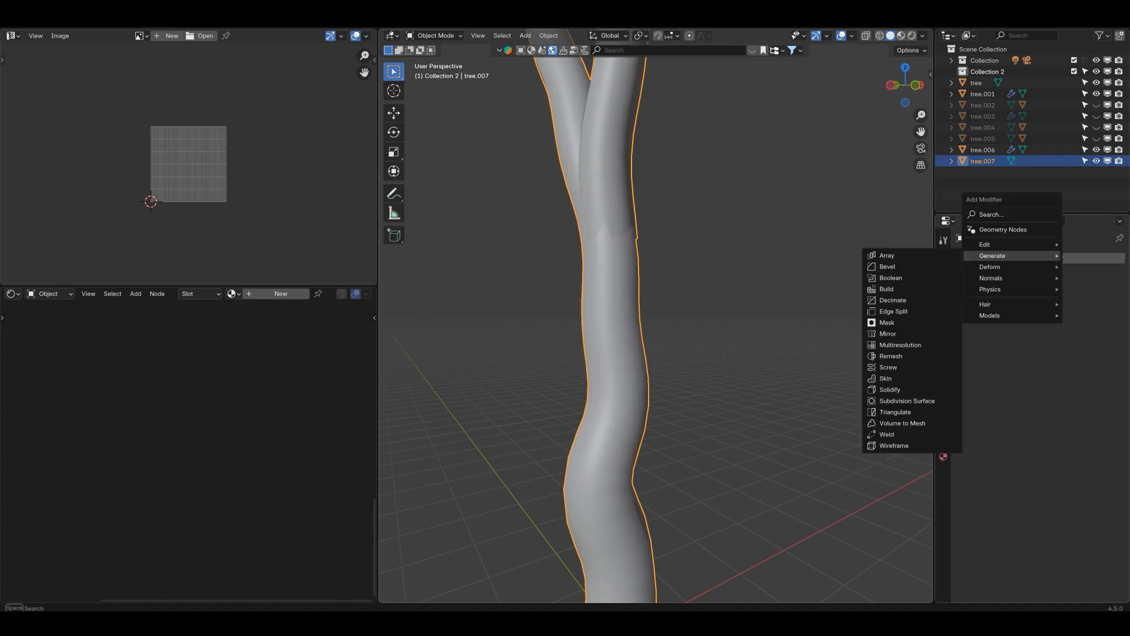
pyautogui.click(913, 390)
pyautogui.moveTo(1066, 306); pyautogui.dragTo(1065, 318)
pyautogui.write('2')
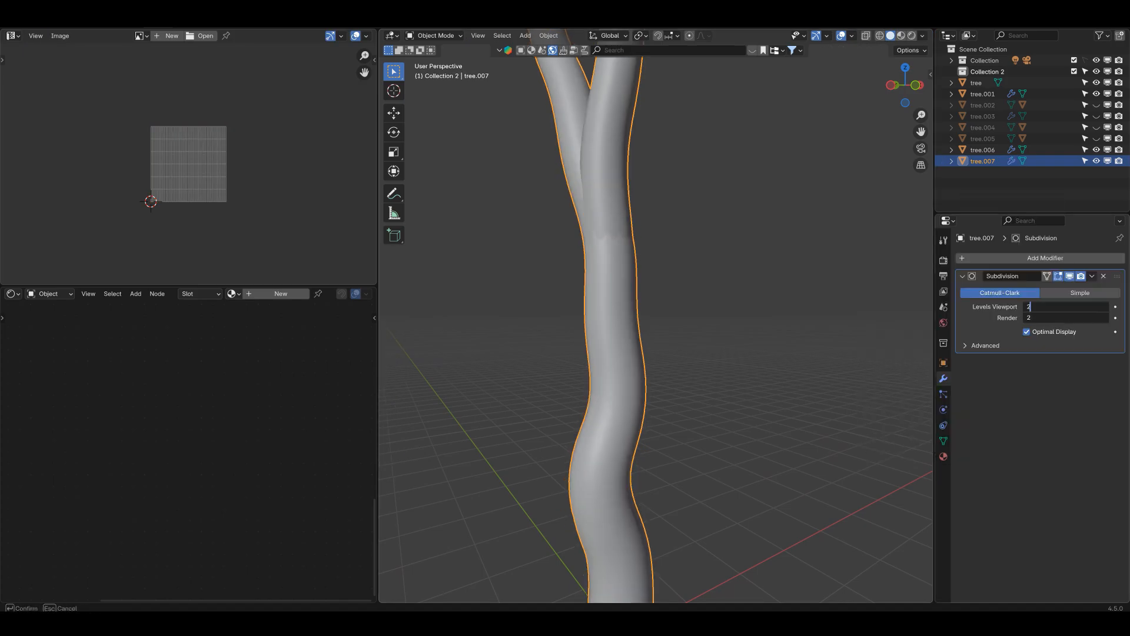
pyautogui.press('Return')
pyautogui.hotkey('ctrl', 'a')
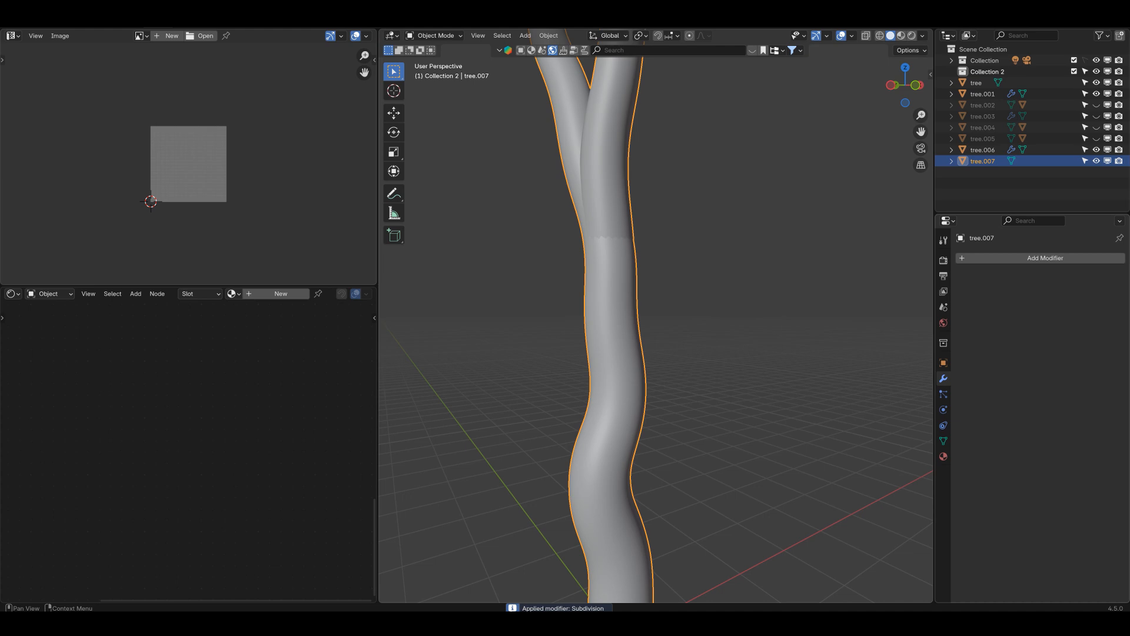
# Inspect the subdivided trunk's mesh density and smoothness from an angled view and the front.
pyautogui.press('Tab')
pyautogui.press('KP_1')
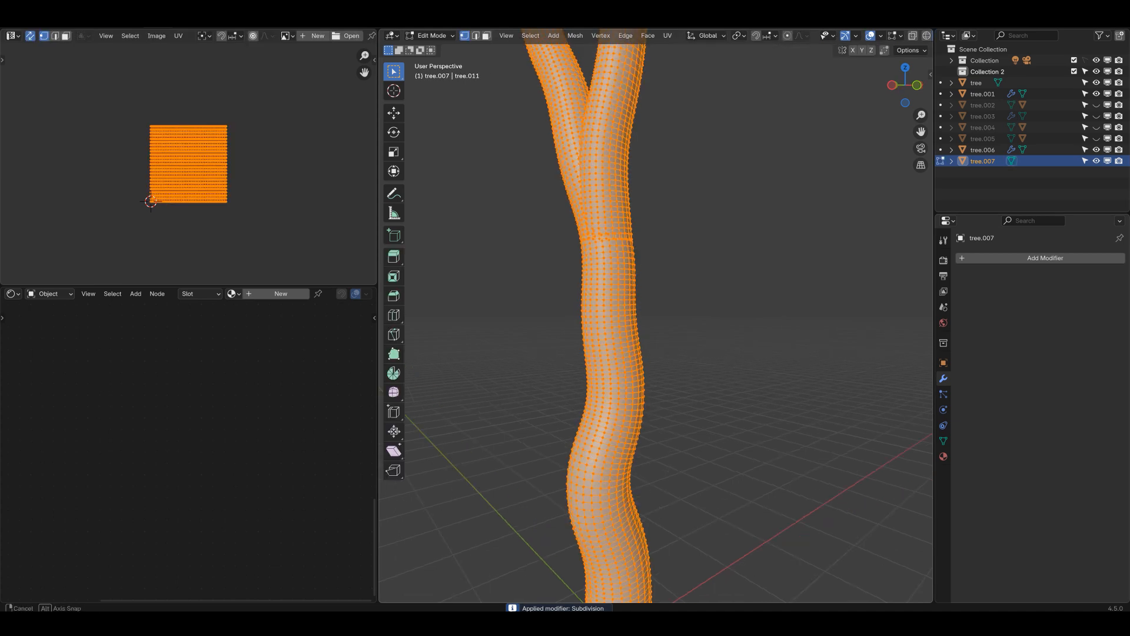
pyautogui.press('Tab')
pyautogui.moveTo(589, 306); pyautogui.dragTo(648, 311, button='middle')
pyautogui.scroll(-2, 682, 314)
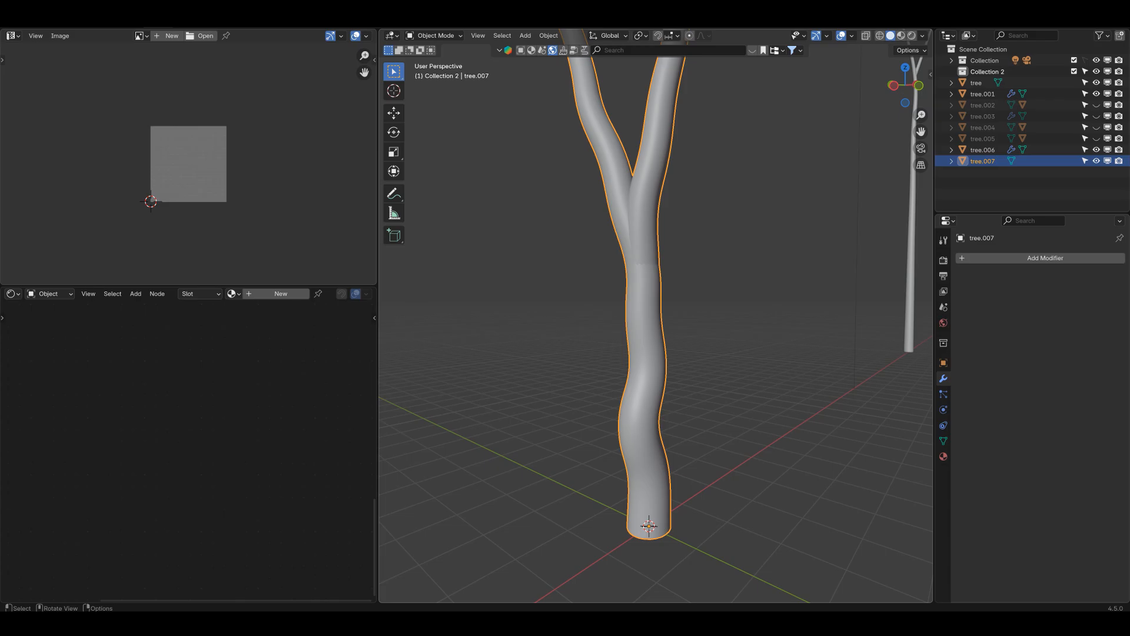
pyautogui.press('KP_1')
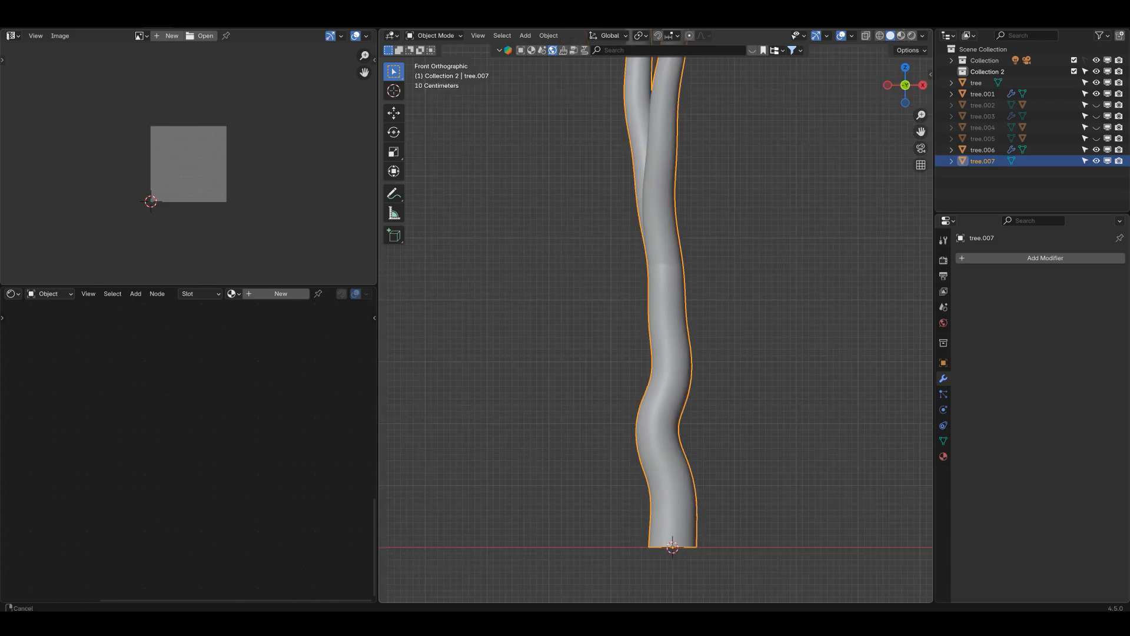
pyautogui.scroll(-1, 656, 330)
pyautogui.scroll(2, 656, 329)
pyautogui.scroll(2, 656, 329)
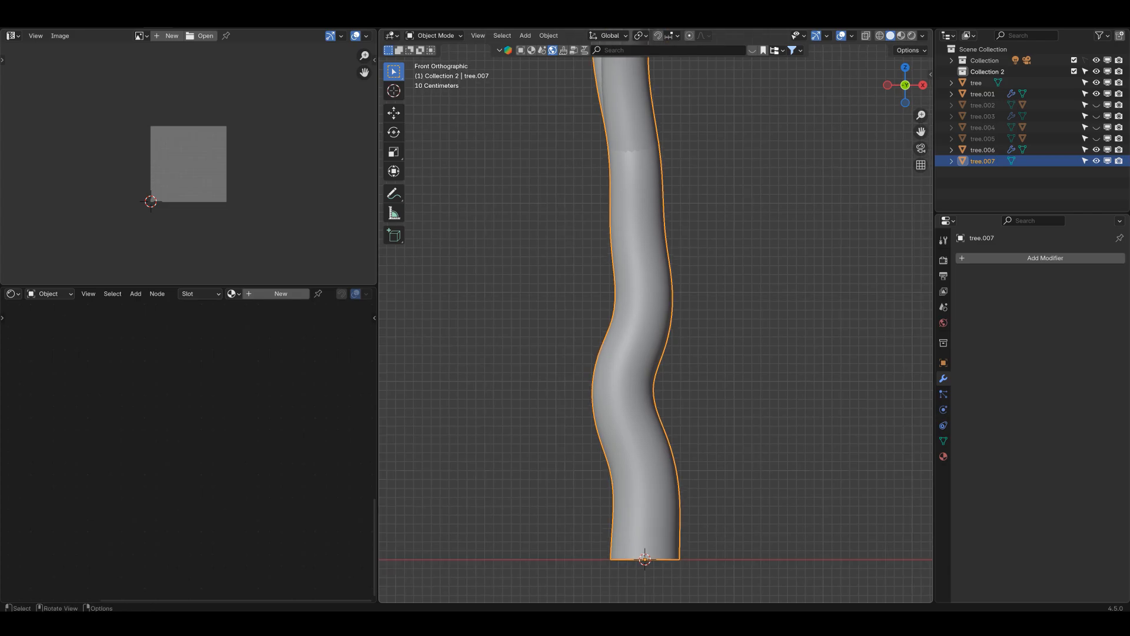
# Show tree.007's UV layout in the UV Editor in Edit Mode, with UV sync selection enabled.
pyautogui.click(13, 36)
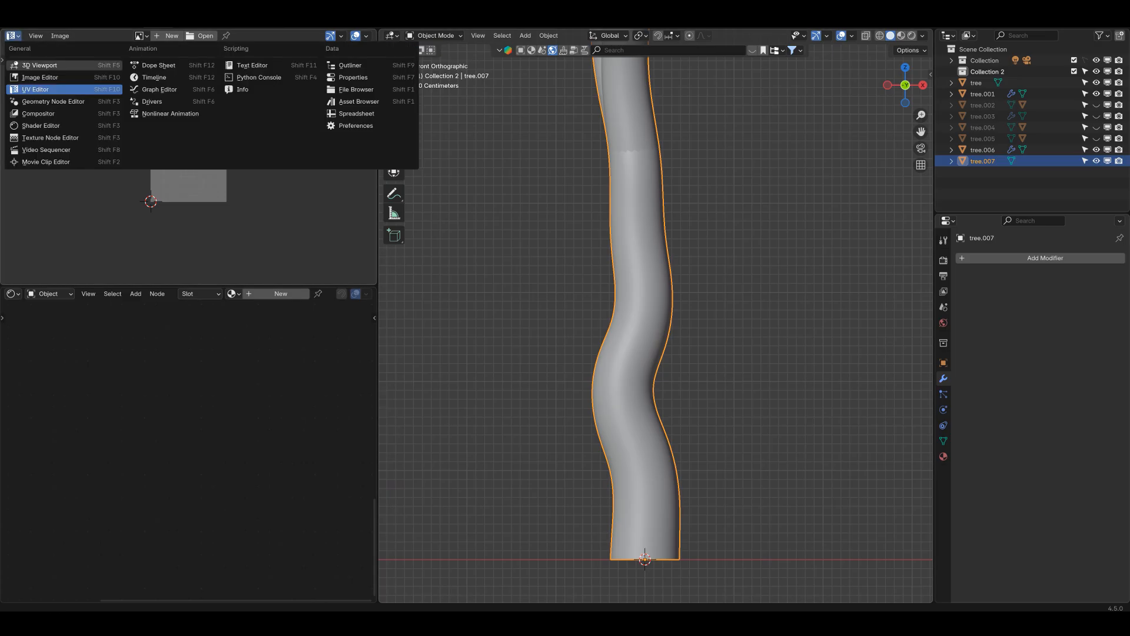
pyautogui.click(36, 89)
pyautogui.scroll(3, 188, 163)
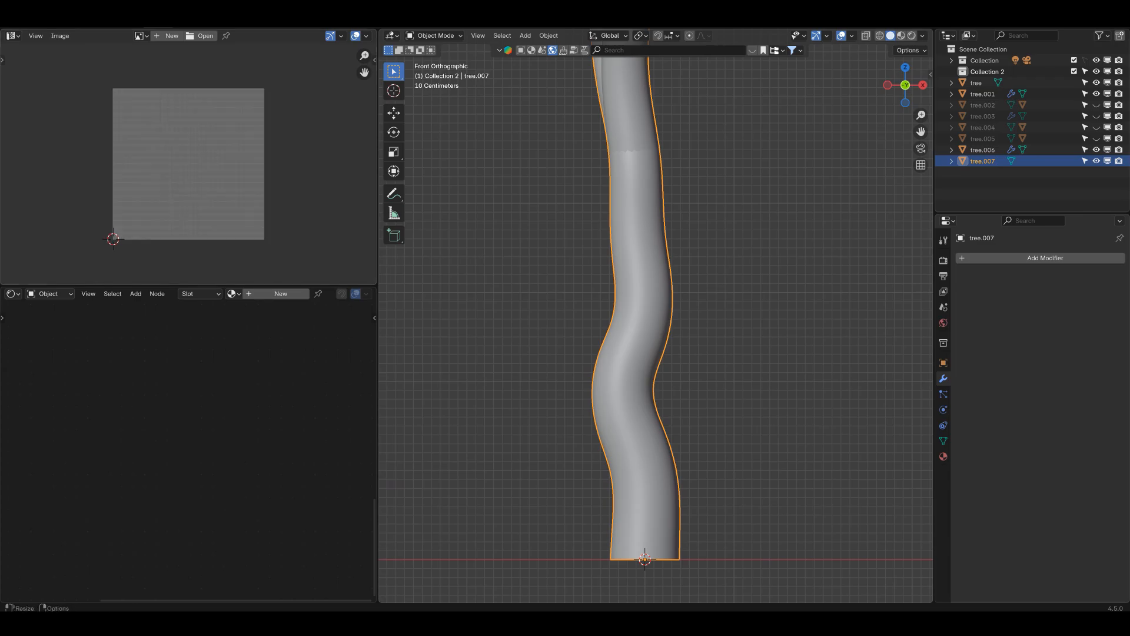
pyautogui.press('Tab')
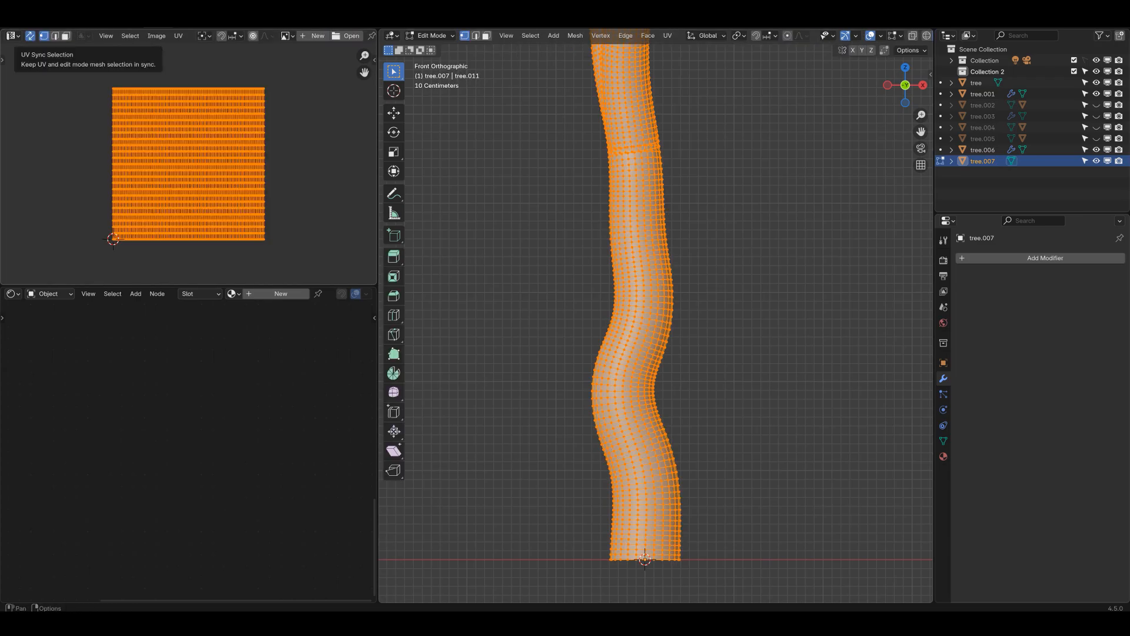
pyautogui.click(30, 35)
pyautogui.click(30, 35)
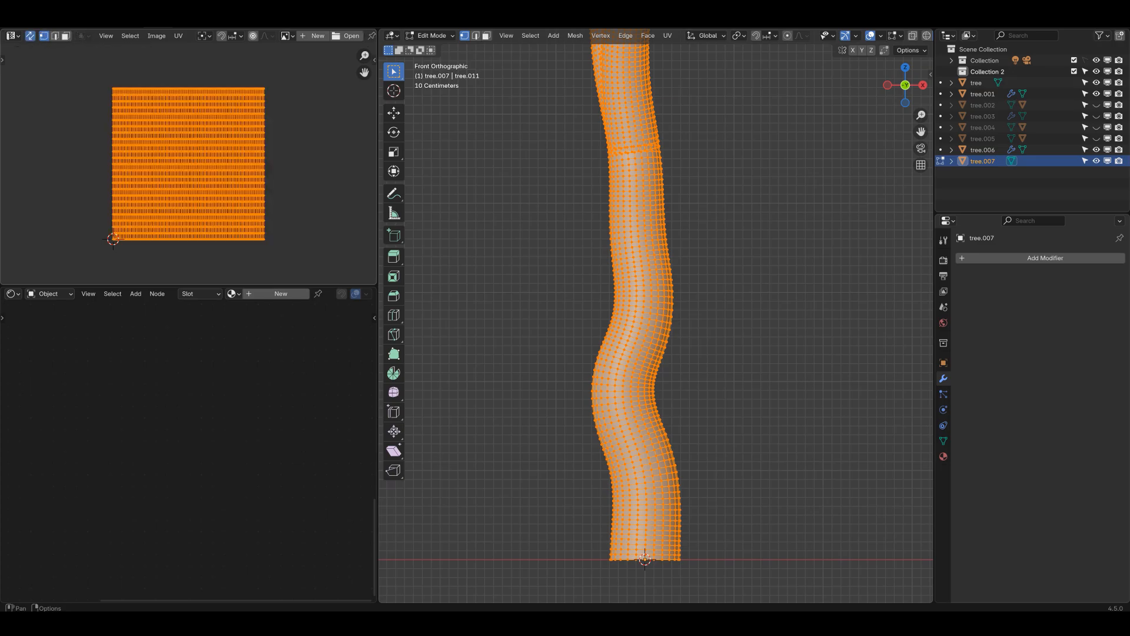
# Select the whole trunk mesh in face mode and make a quad on its bottom edge the active face.
pyautogui.moveTo(631, 254); pyautogui.dragTo(648, 284)
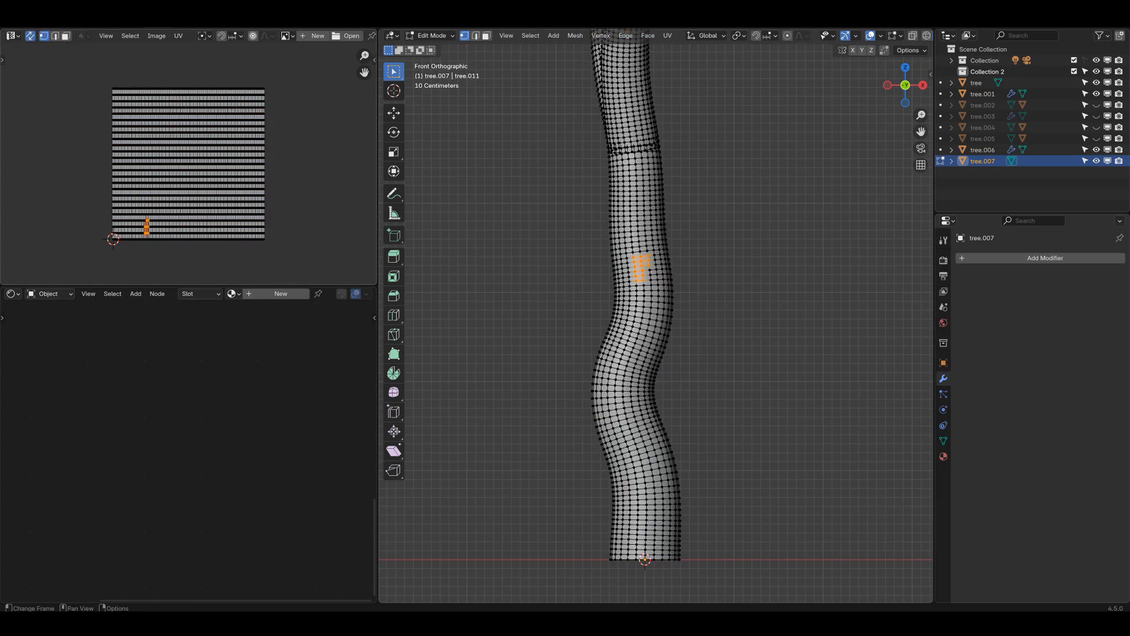
pyautogui.press('a')
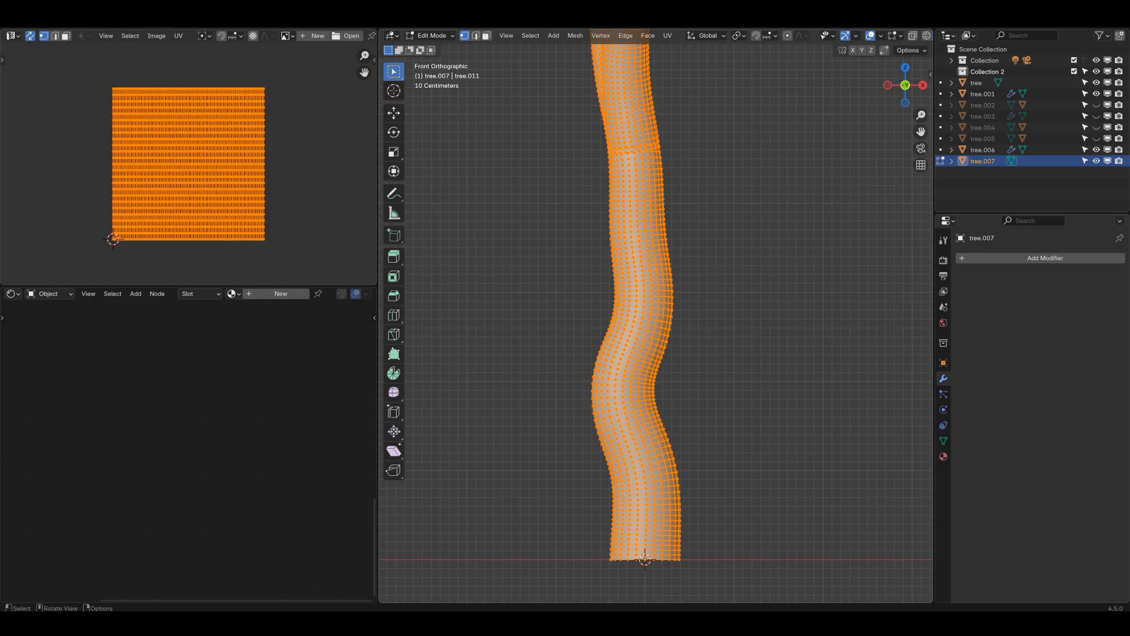
pyautogui.keyDown('shift'); pyautogui.moveTo(644, 354); pyautogui.dragTo(626, 222, button='middle'); pyautogui.keyUp('shift')
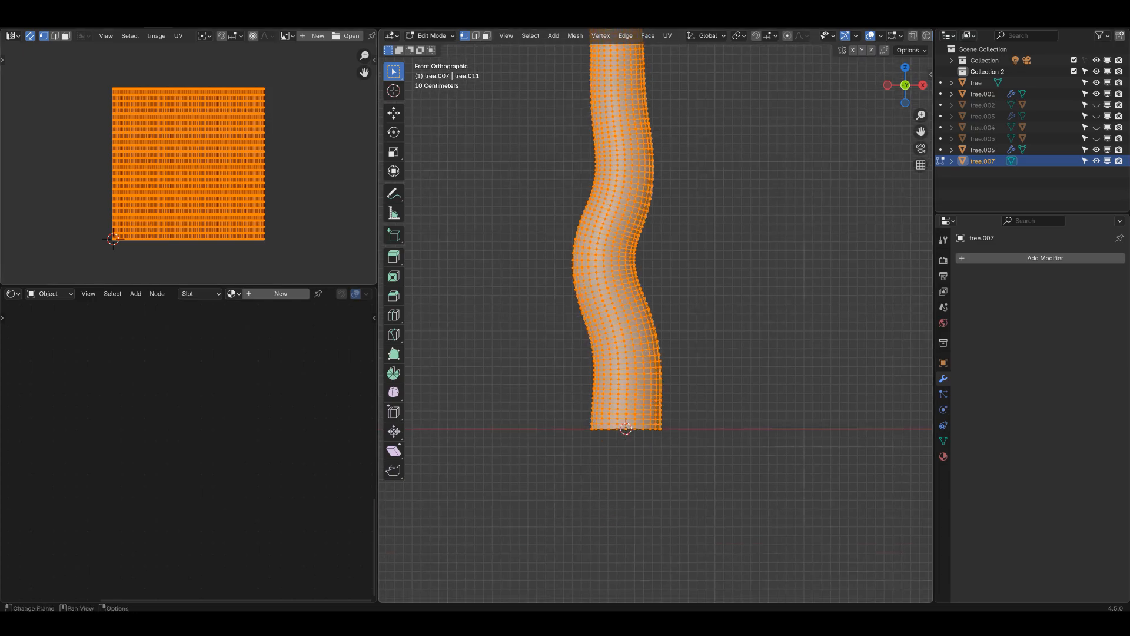
pyautogui.press('3')
pyautogui.scroll(3, 644, 412)
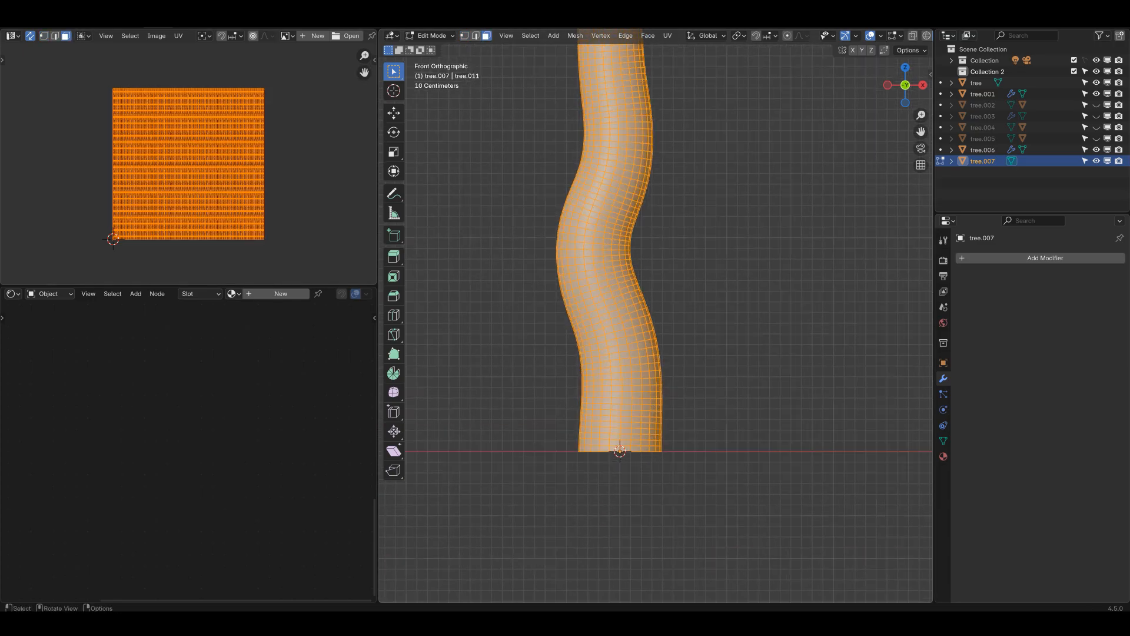
pyautogui.scroll(5, 634, 499)
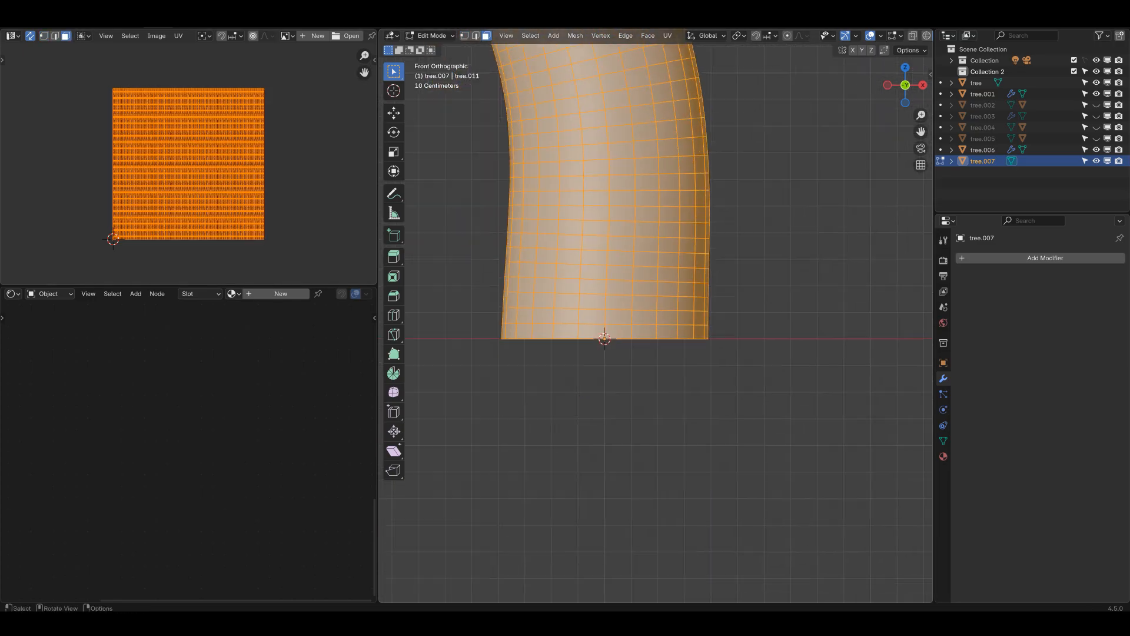
pyautogui.keyDown('shift'); pyautogui.click(526, 338); pyautogui.keyUp('shift')
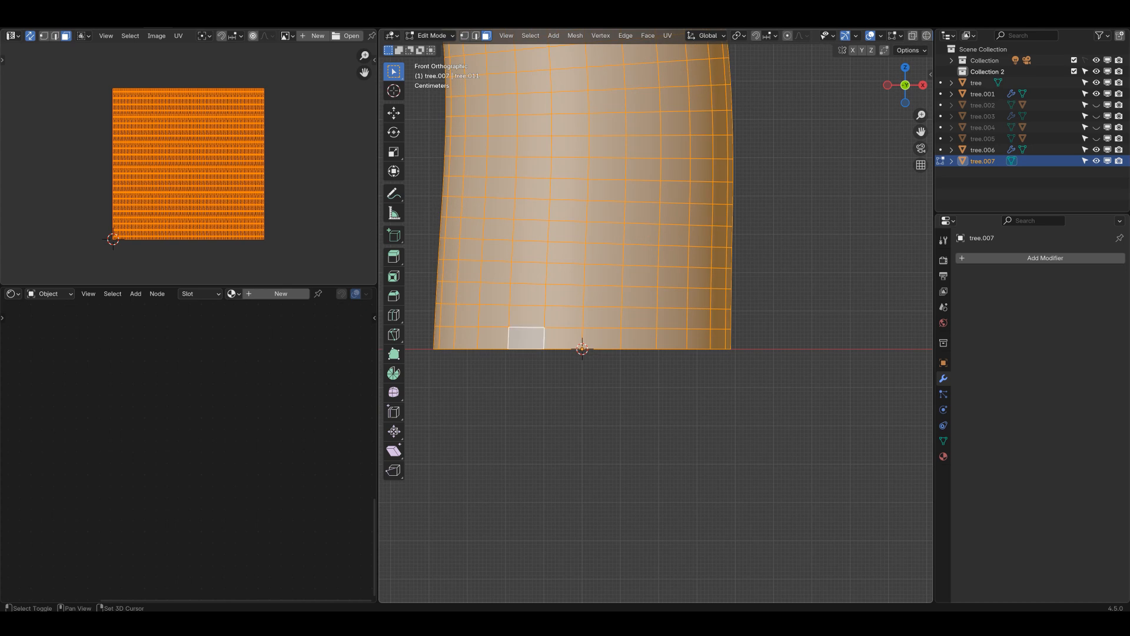
# Unwrap the selected trunk faces with Follow Active Quads using the Length Average edge length mode.
pyautogui.press('u')
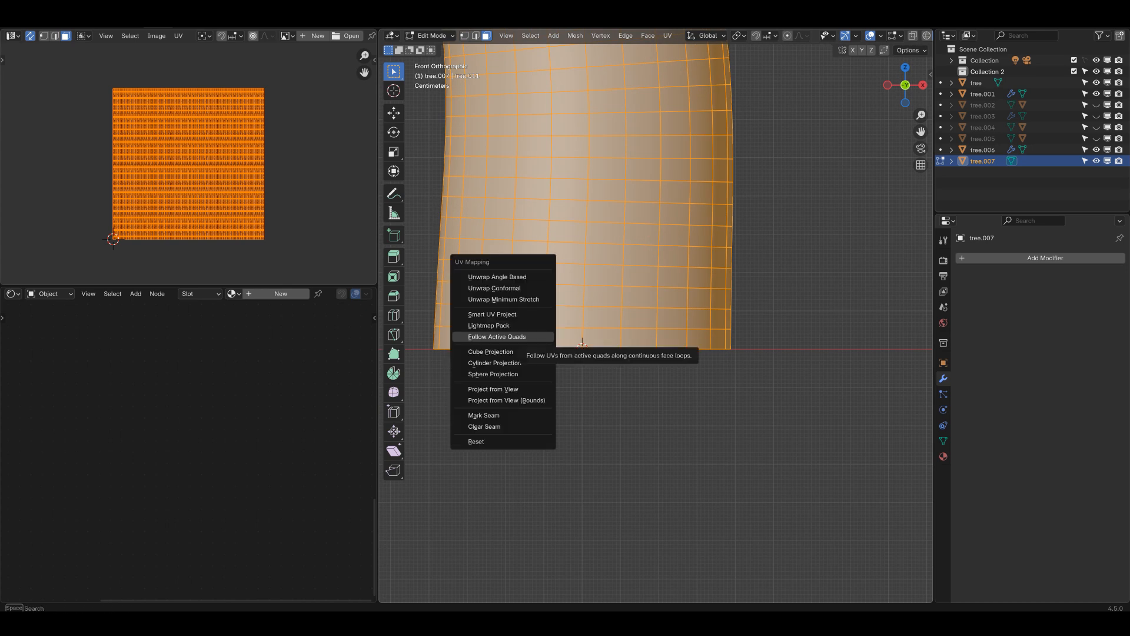
pyautogui.click(530, 337)
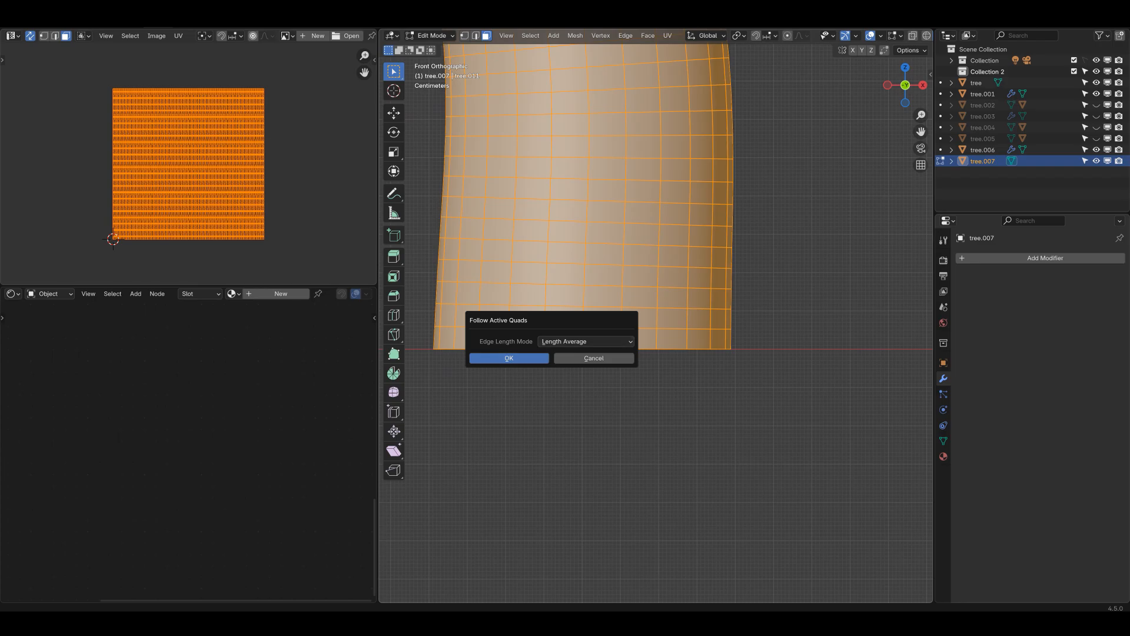
pyautogui.click(509, 358)
pyautogui.moveTo(188, 194); pyautogui.dragTo(204, 159, button='middle')
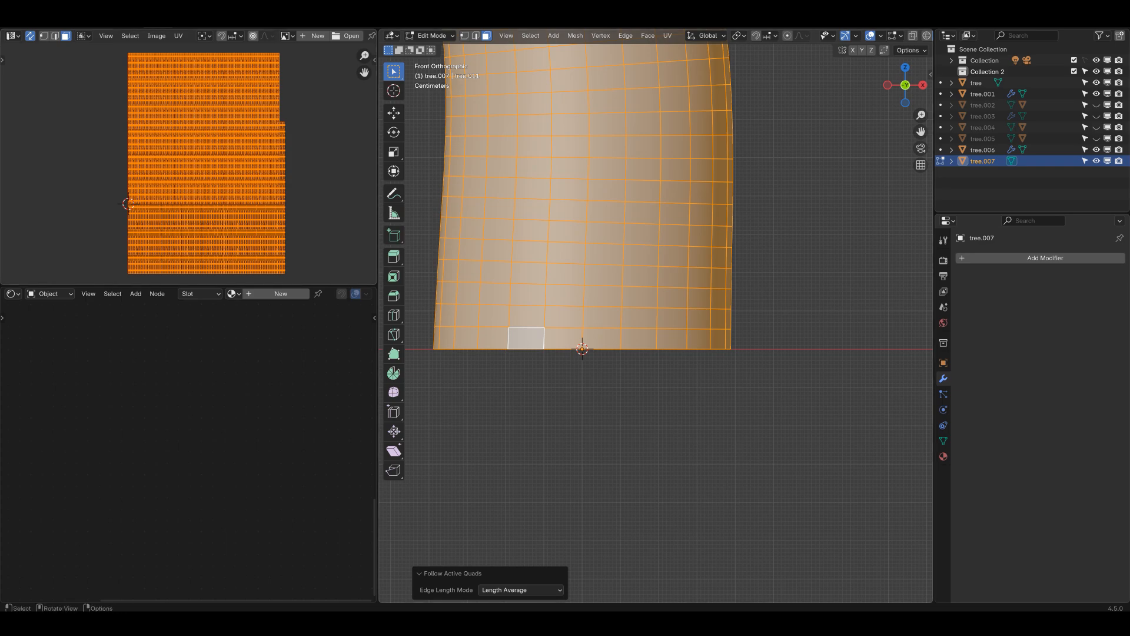
# Undo the Follow Active Quads unwrap and apply a Cube Projection to the selected trunk faces.
pyautogui.hotkey('ctrl', 'z')
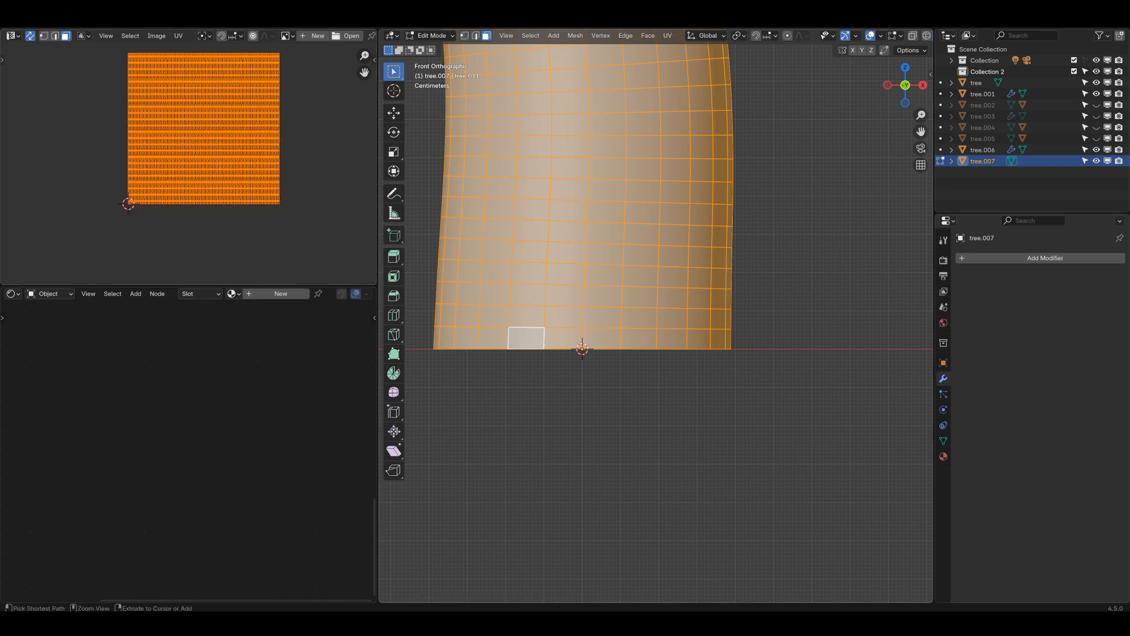
pyautogui.press('u')
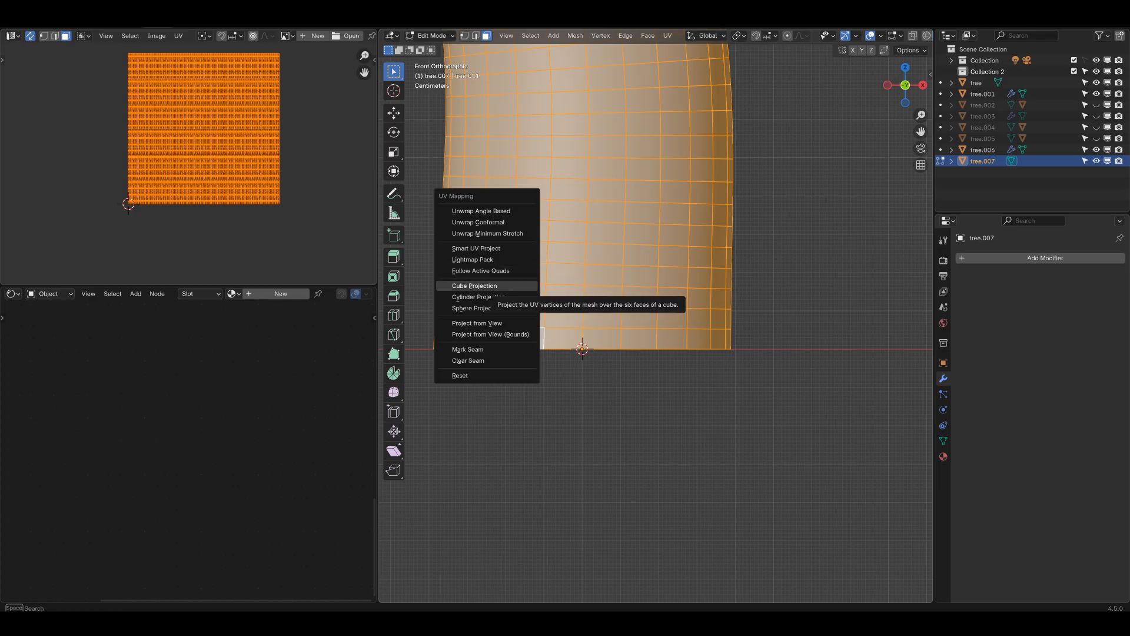
pyautogui.click(492, 286)
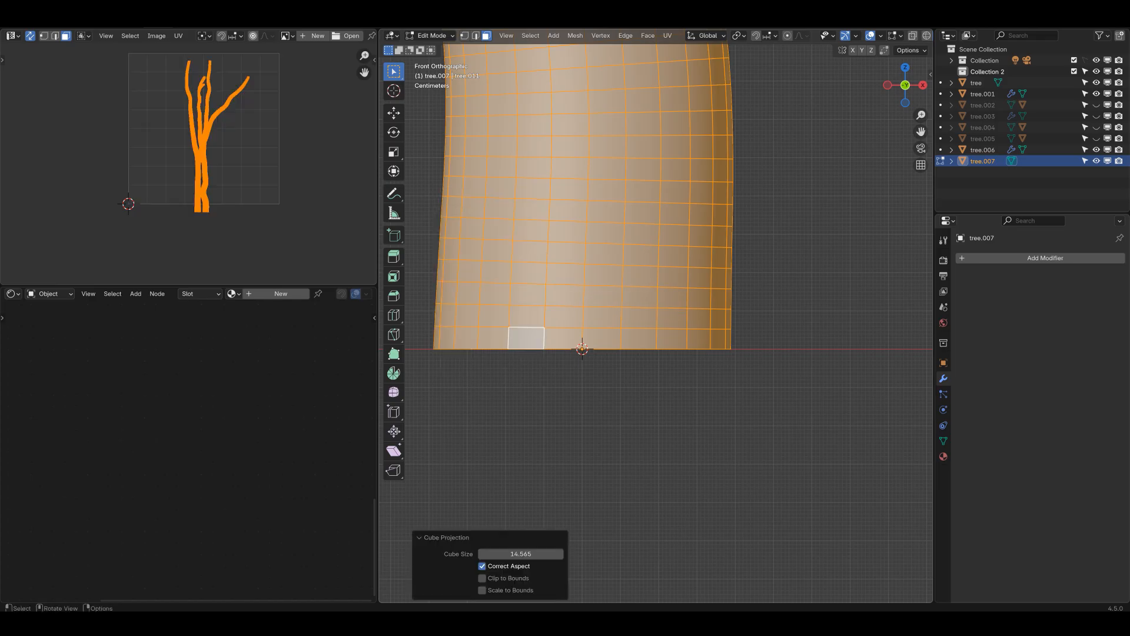
# Unwrap the cube-projected trunk faces with Follow Active Quads in Length Average mode, then return to Object Mode.
pyautogui.press('u')
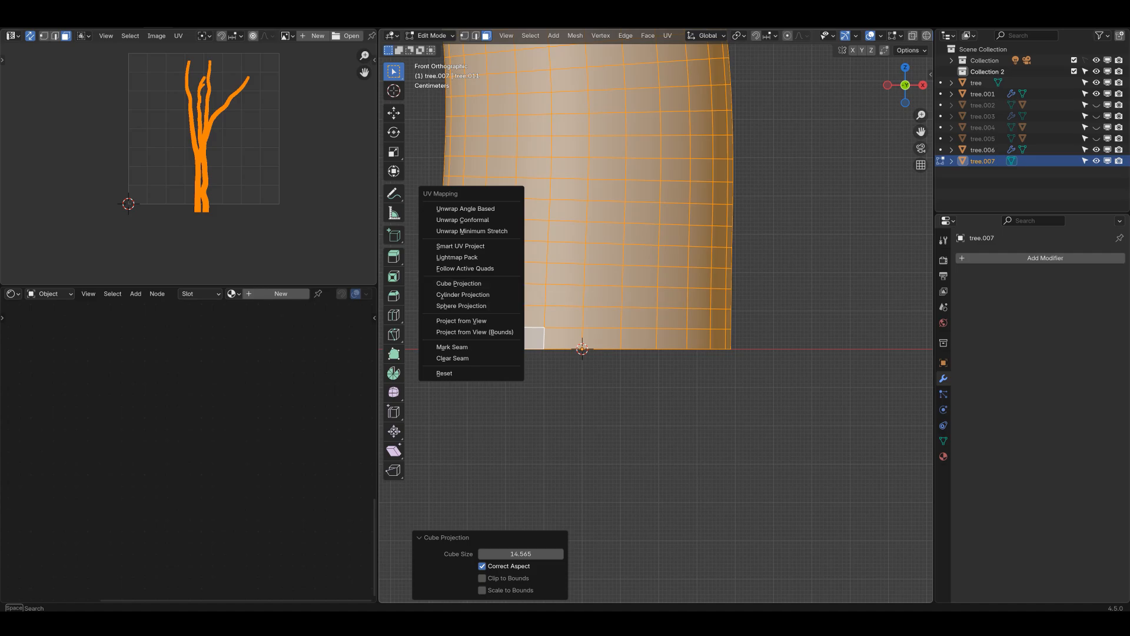
pyautogui.click(465, 268)
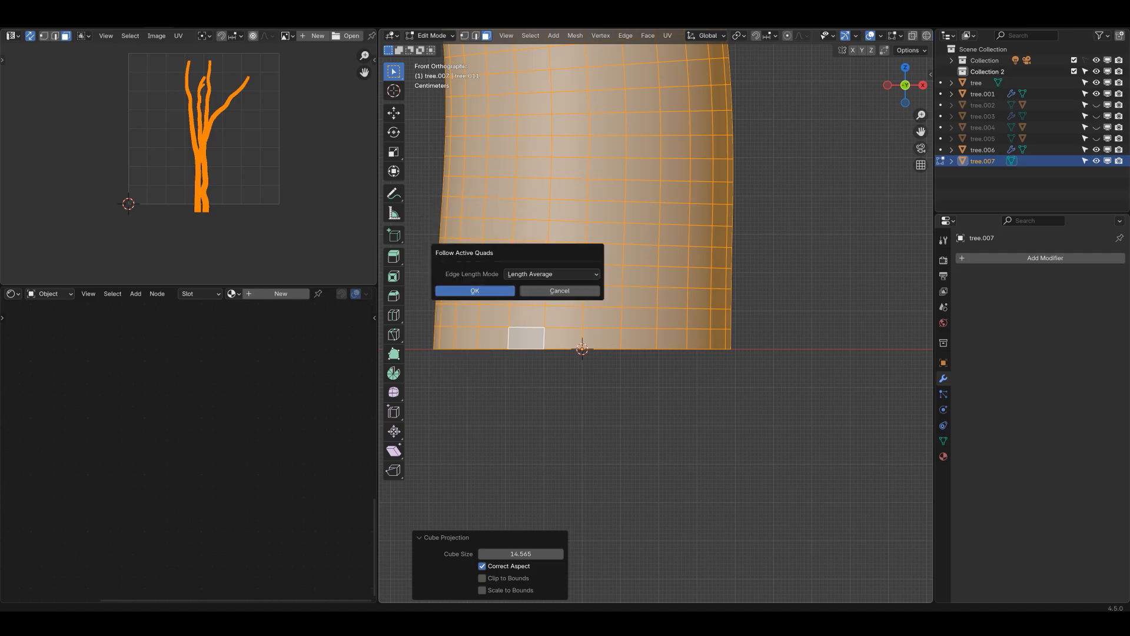
pyautogui.press('Return')
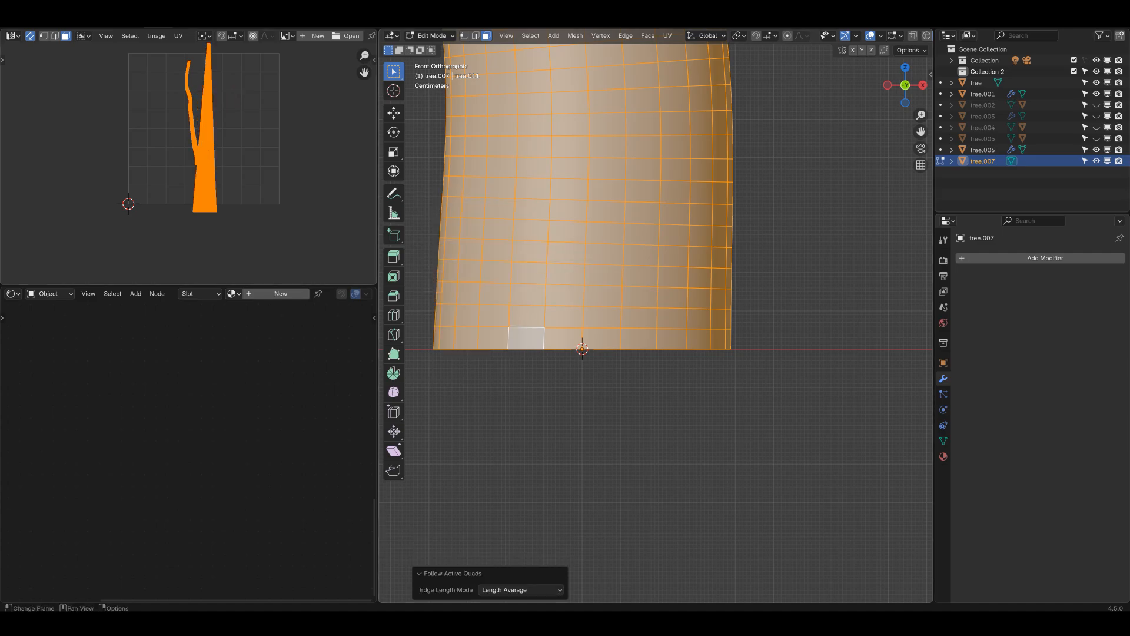
pyautogui.scroll(9, 189, 163)
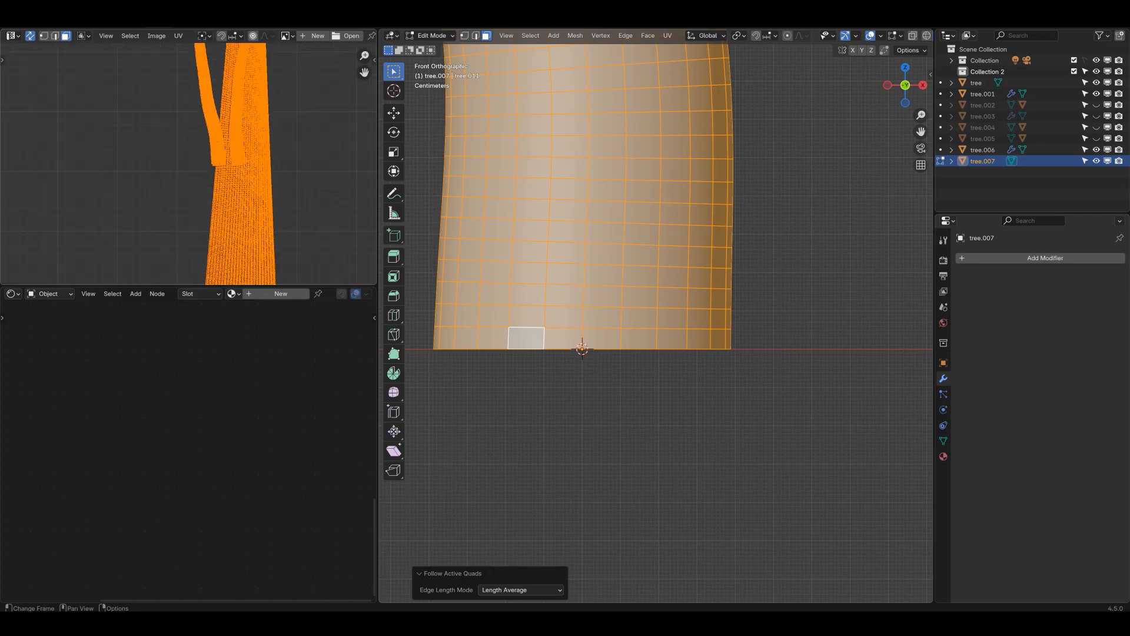
pyautogui.scroll(-6, 189, 164)
pyautogui.press('Tab')
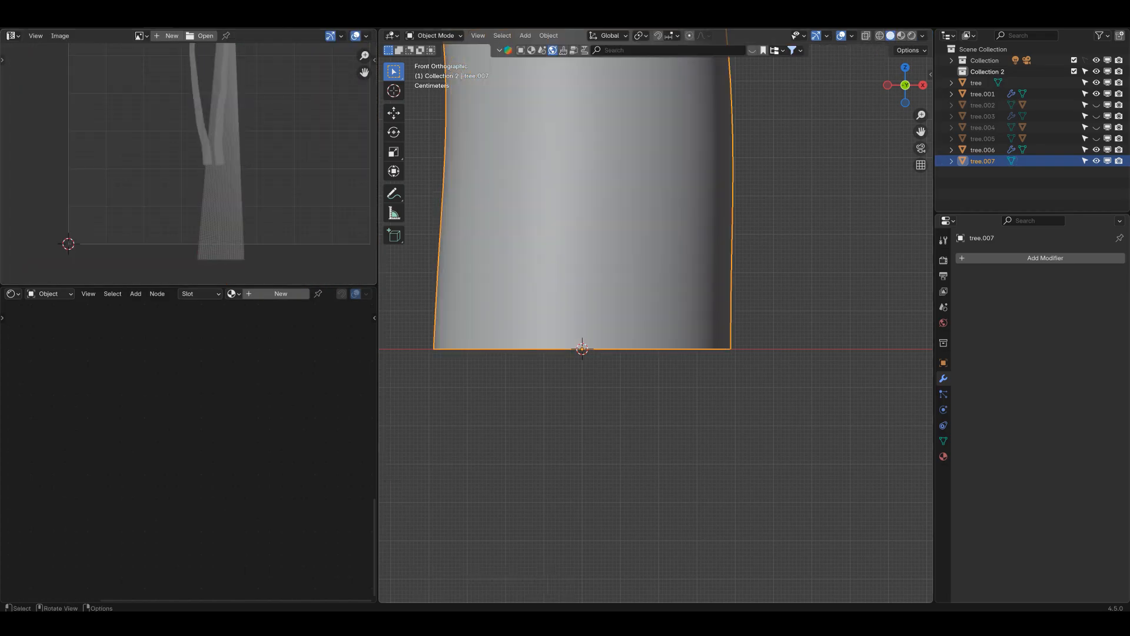
# Display the trunk in rendered viewport shading and make the Cycles film background transparent.
pyautogui.scroll(-5, 655, 317)
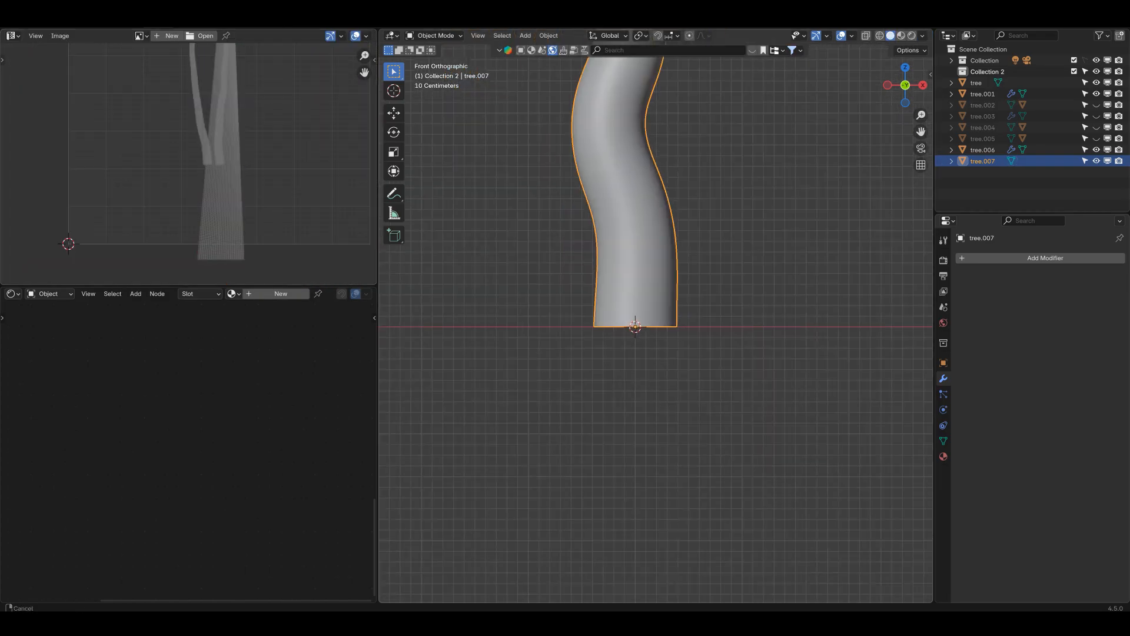
pyautogui.scroll(-3, 655, 318)
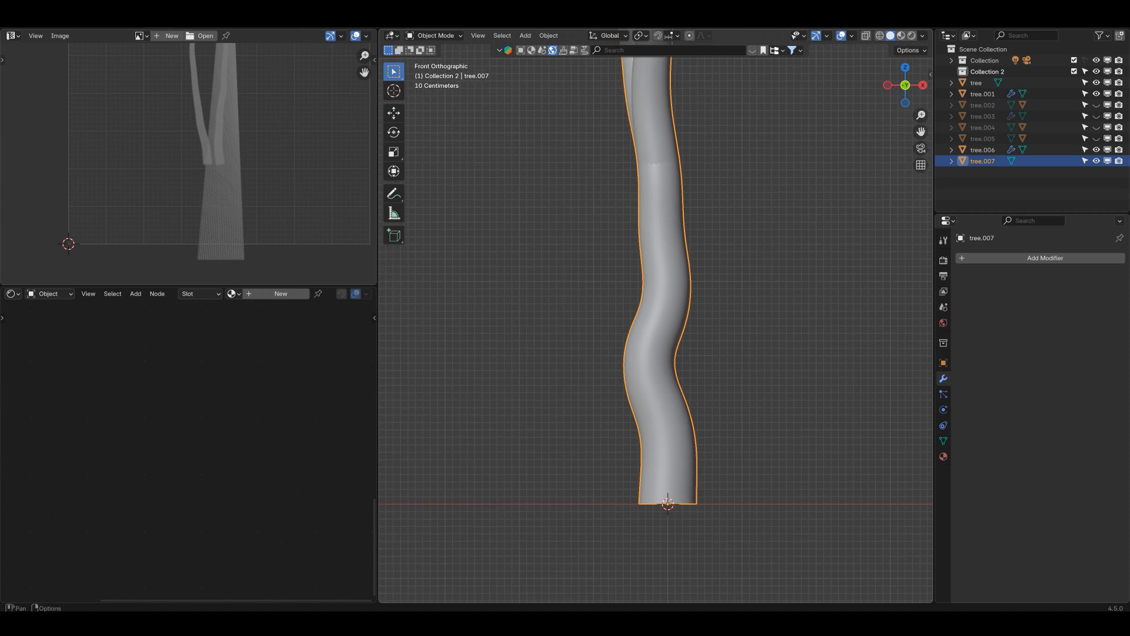
pyautogui.click(912, 36)
pyautogui.keyDown('shift'); pyautogui.moveTo(655, 318); pyautogui.dragTo(607, 330, button='middle'); pyautogui.keyUp('shift')
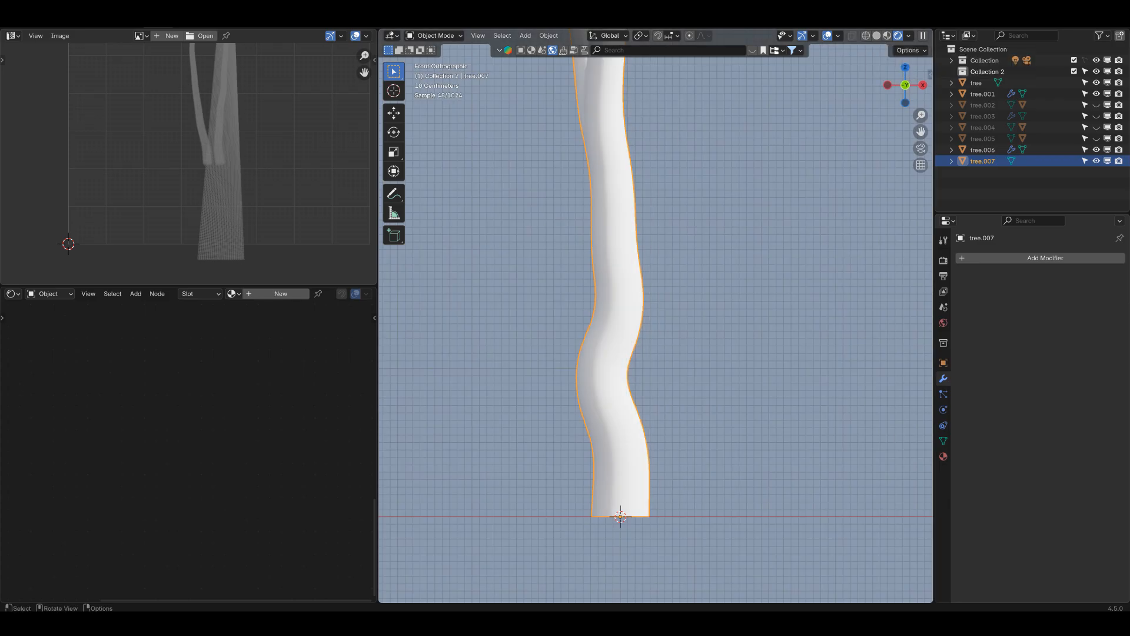
pyautogui.click(943, 259)
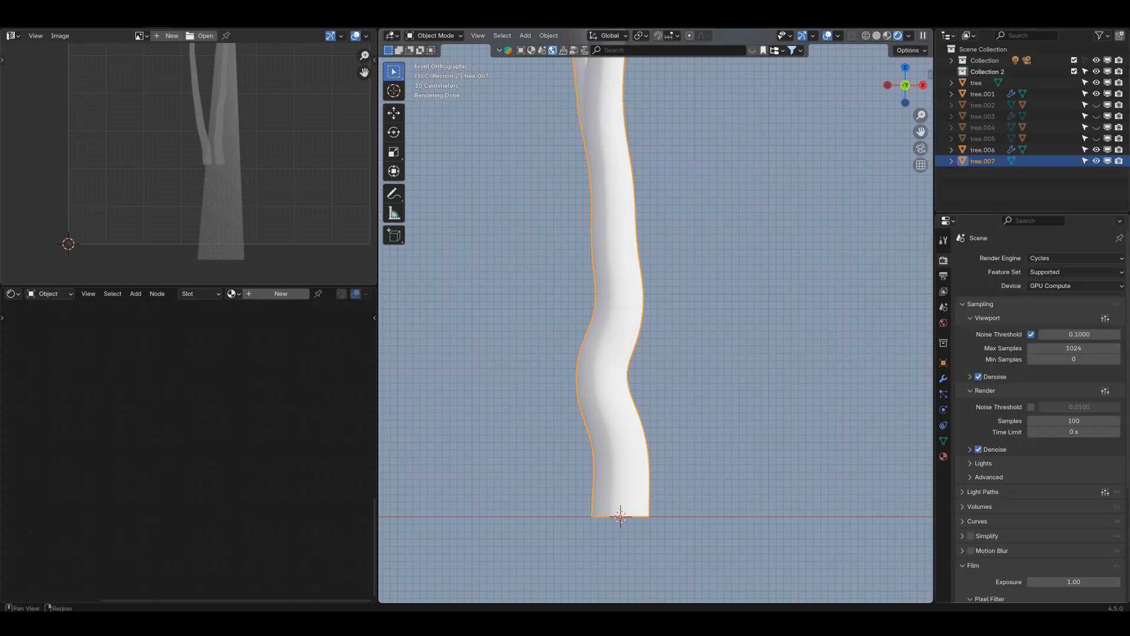
pyautogui.scroll(-6, 1037, 412)
pyautogui.click(979, 512)
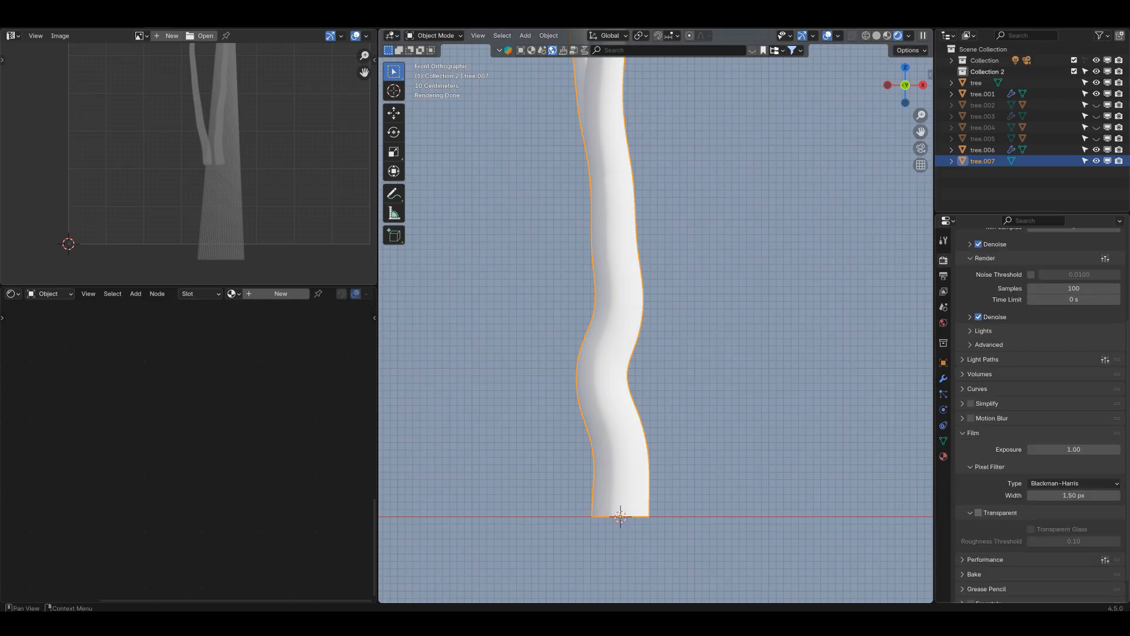
pyautogui.keyDown('shift'); pyautogui.moveTo(654, 329); pyautogui.dragTo(692, 331, button='middle'); pyautogui.keyUp('shift')
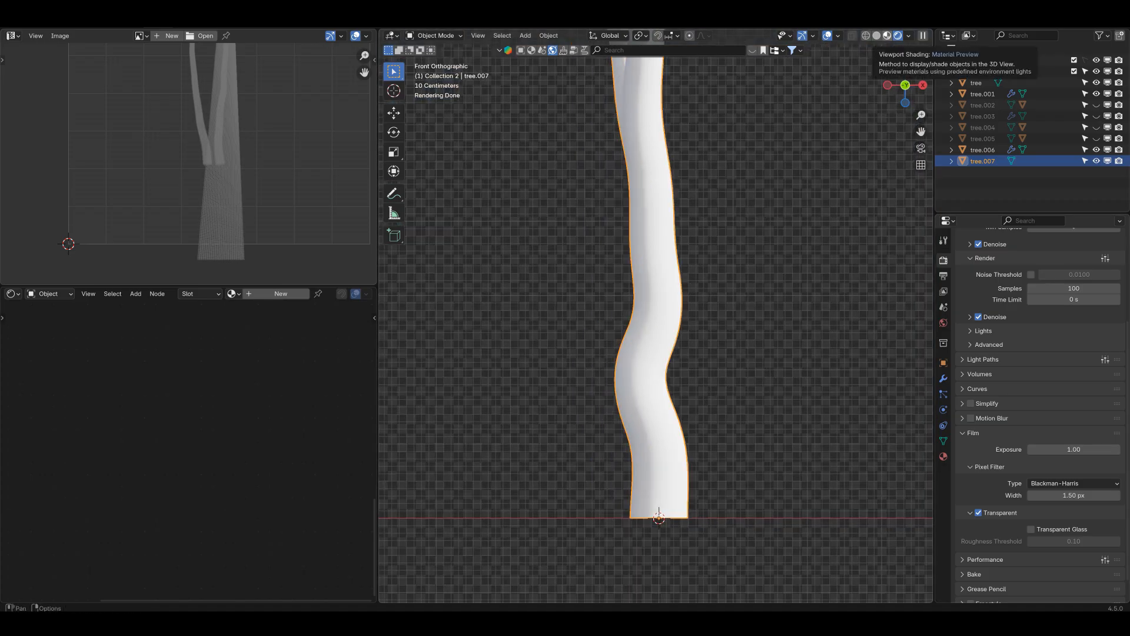
pyautogui.click(887, 35)
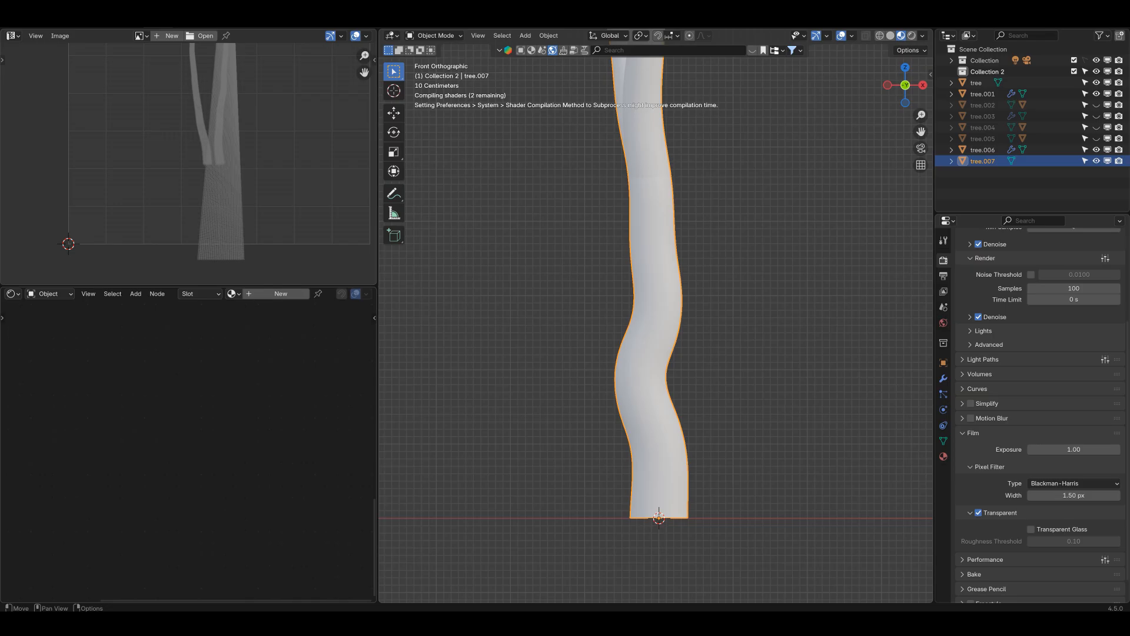
pyautogui.click(912, 36)
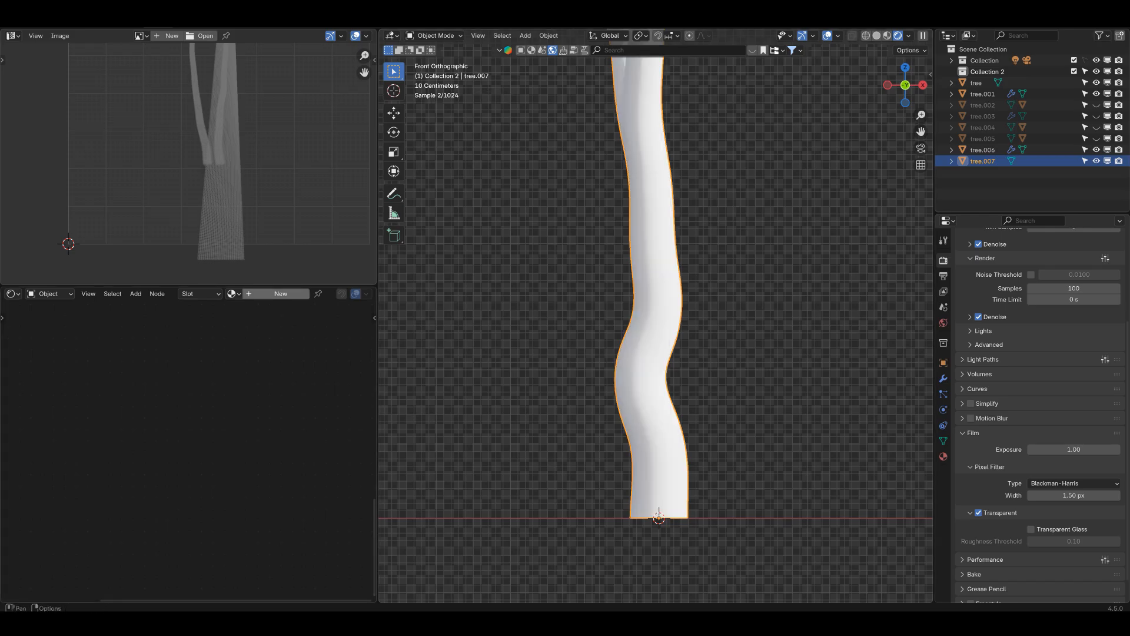
# Create a new node-based material for the trunk object tree.007.
pyautogui.scroll(17, 156, 462)
pyautogui.moveTo(155, 462); pyautogui.dragTo(247, 435, button='middle')
pyautogui.scroll(-1, 248, 436)
pyautogui.scroll(-2, 268, 449)
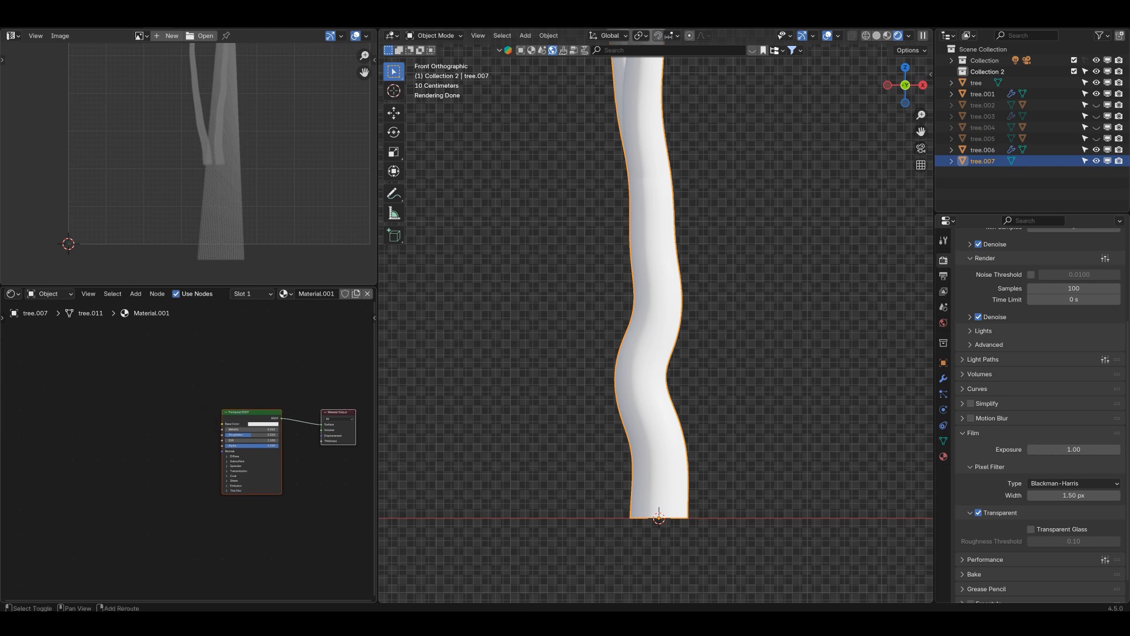
pyautogui.scroll(-1, 189, 448)
pyautogui.keyDown('shift'); pyautogui.moveTo(189, 448); pyautogui.dragTo(198, 445, button='middle'); pyautogui.keyUp('shift')
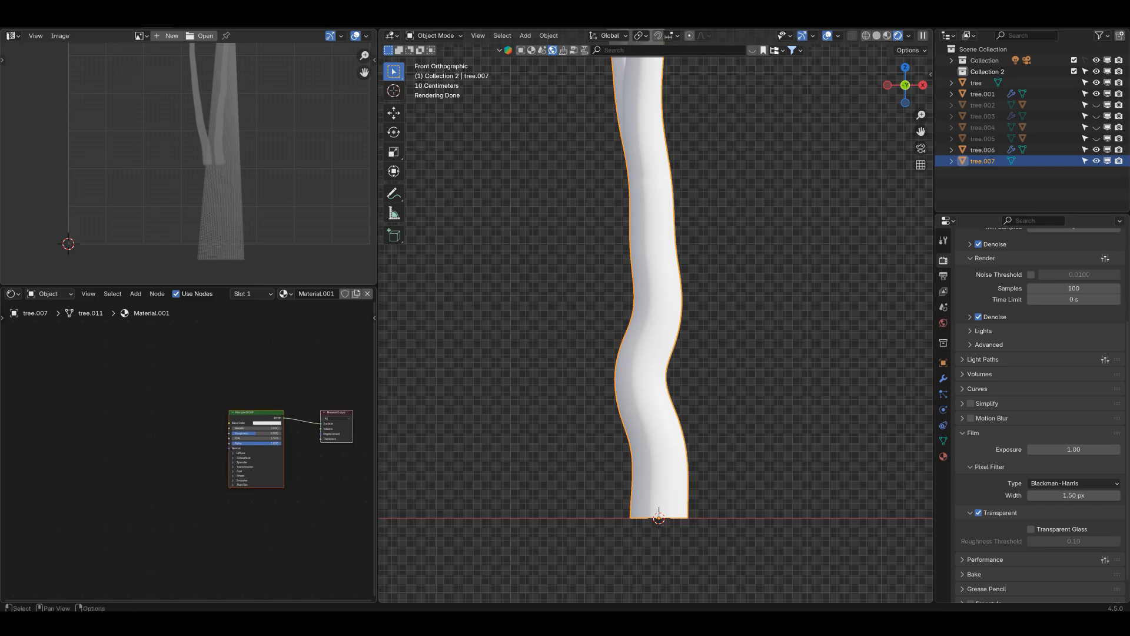
# Add two Voronoi Texture nodes to the trunk material, one above the other, ahead of the Principled BSDF.
pyautogui.hotkey('shift', 'a')
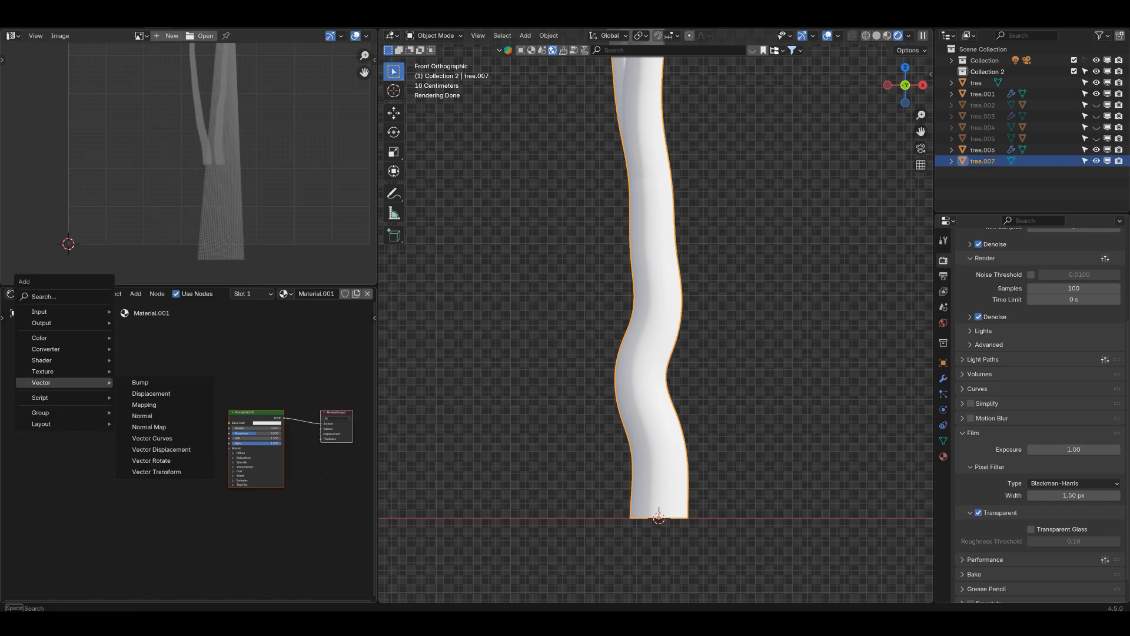
pyautogui.moveTo(41, 372)
pyautogui.click(154, 494)
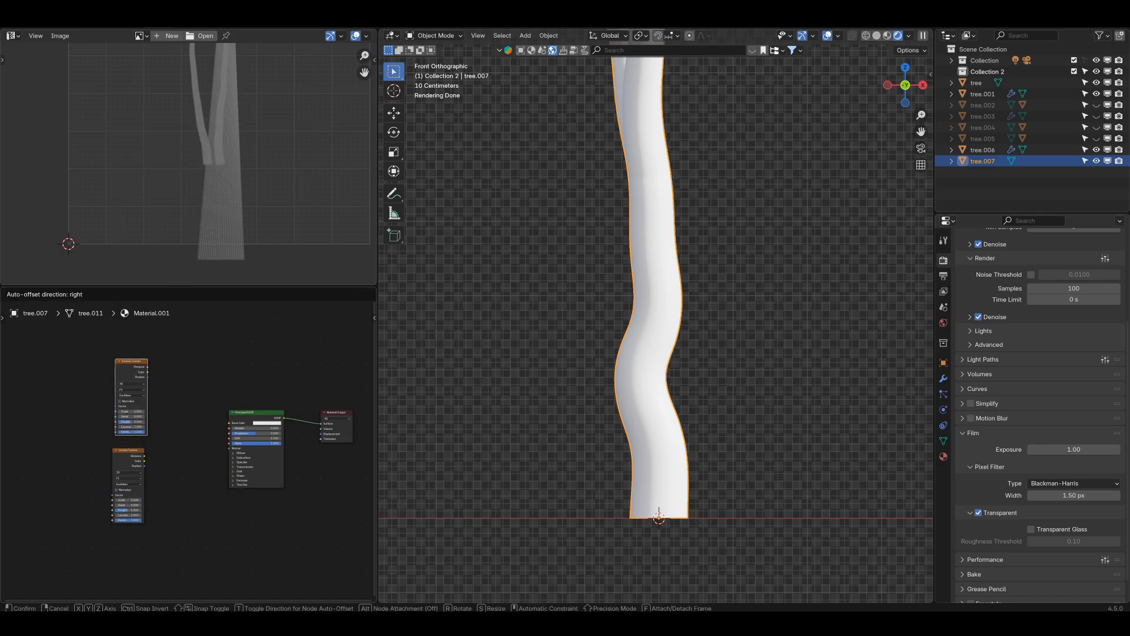
pyautogui.click(115, 360)
pyautogui.moveTo(115, 361); pyautogui.dragTo(153, 331, button='middle')
pyautogui.scroll(1, 189, 451)
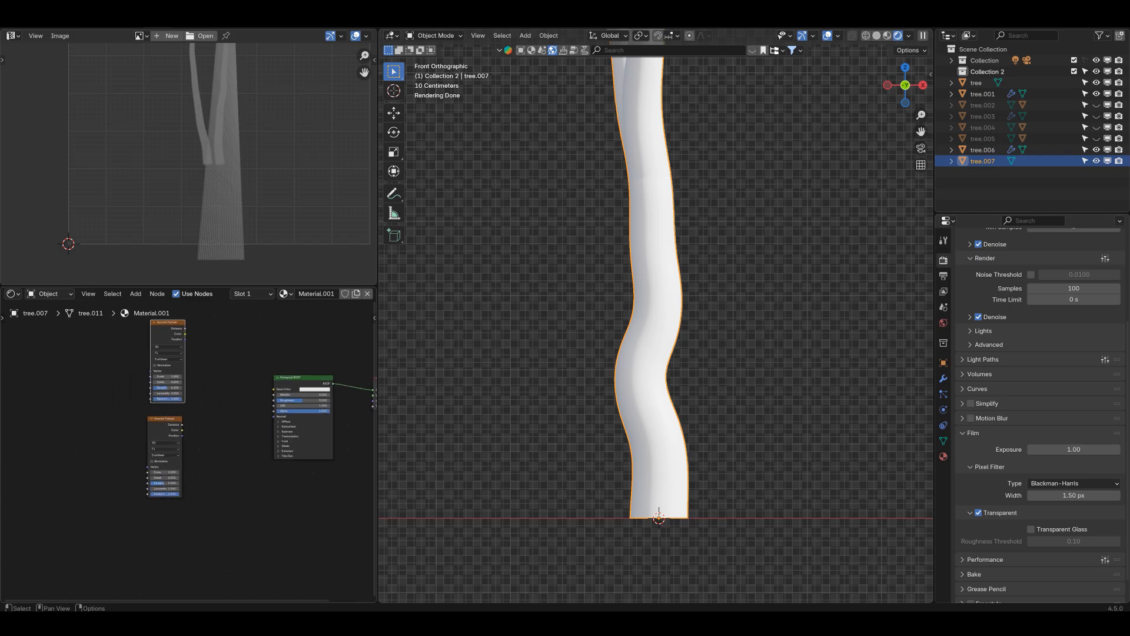
# Add a Color Ramp node and arrange it between the lower Voronoi Texture and the Principled BSDF.
pyautogui.press('q')
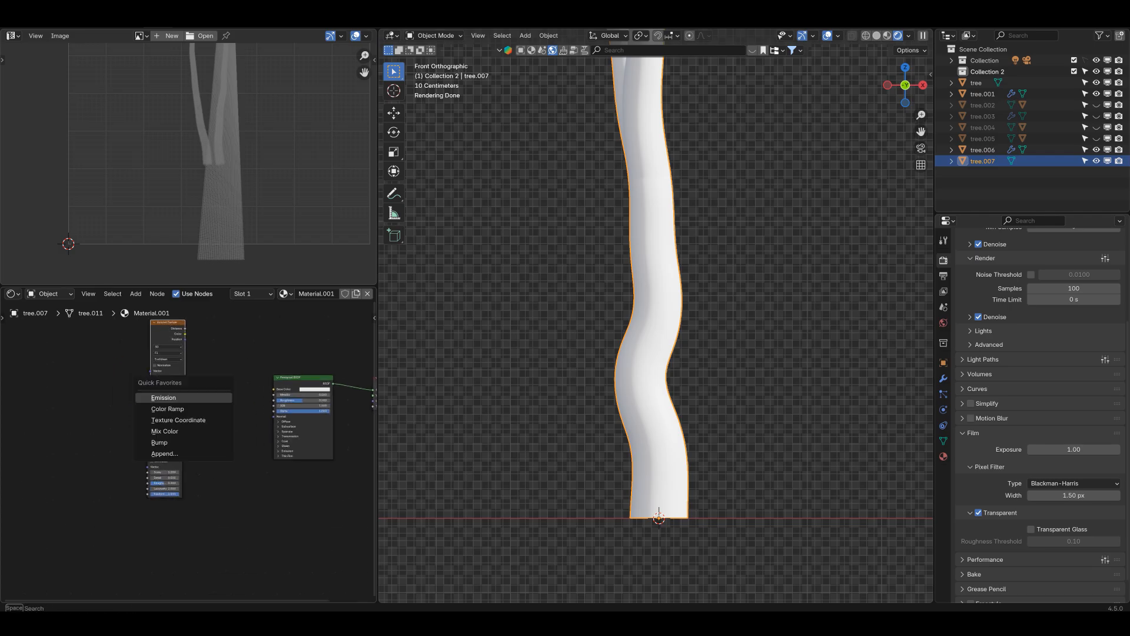
pyautogui.click(168, 409)
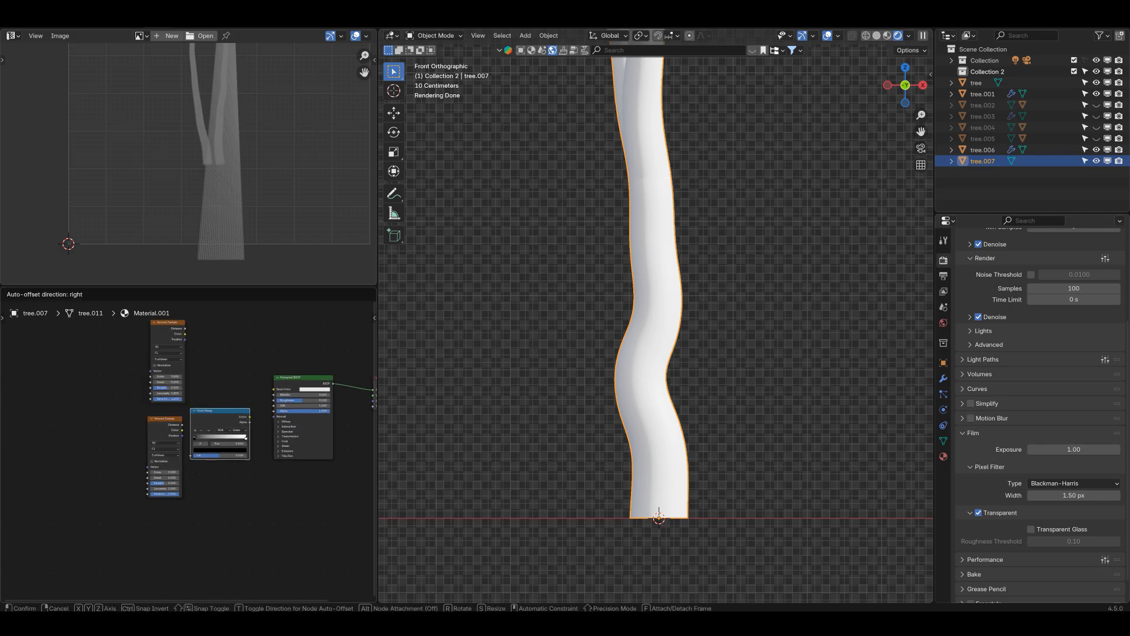
pyautogui.click(200, 425)
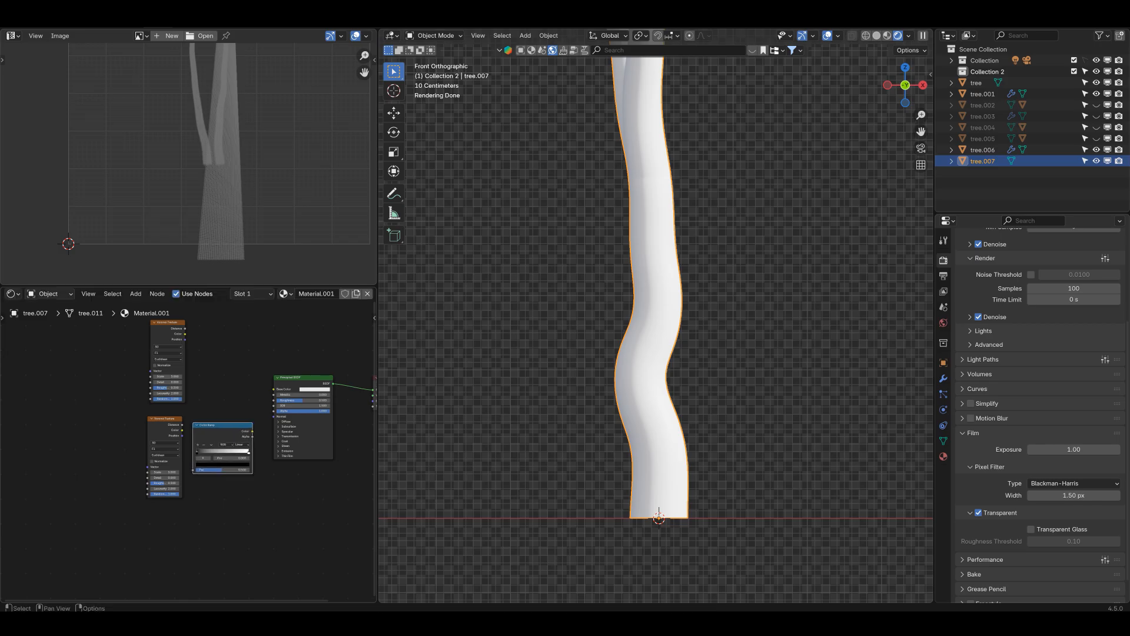
pyautogui.moveTo(165, 419); pyautogui.dragTo(147, 422)
pyautogui.moveTo(216, 425); pyautogui.dragTo(205, 425)
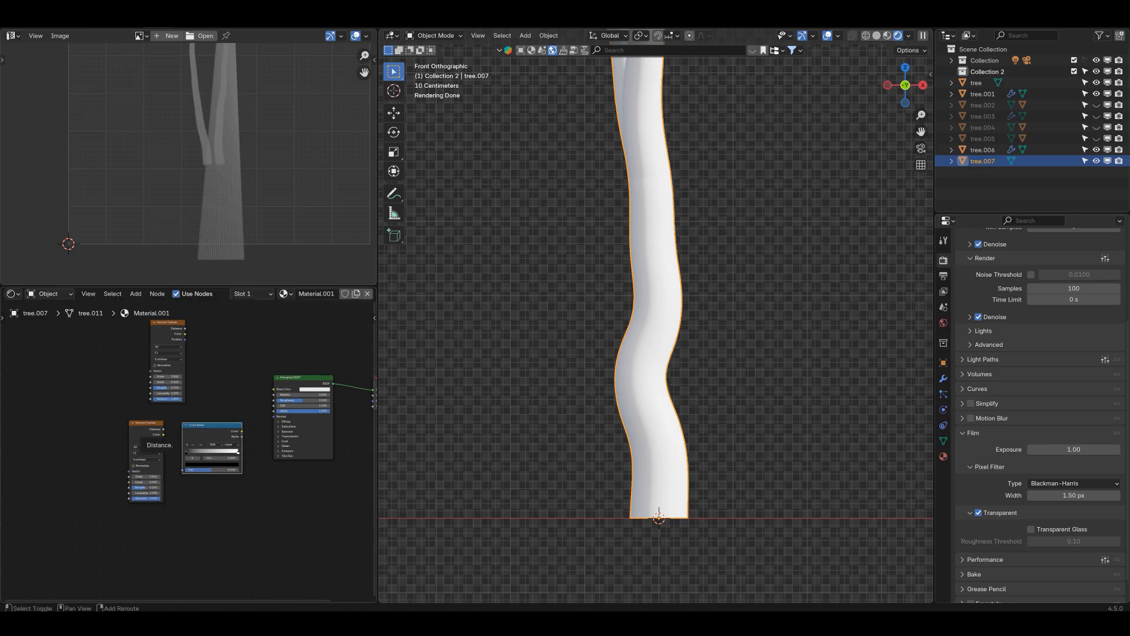
pyautogui.hotkey('shift', 'a')
pyautogui.rightClick(194, 430)
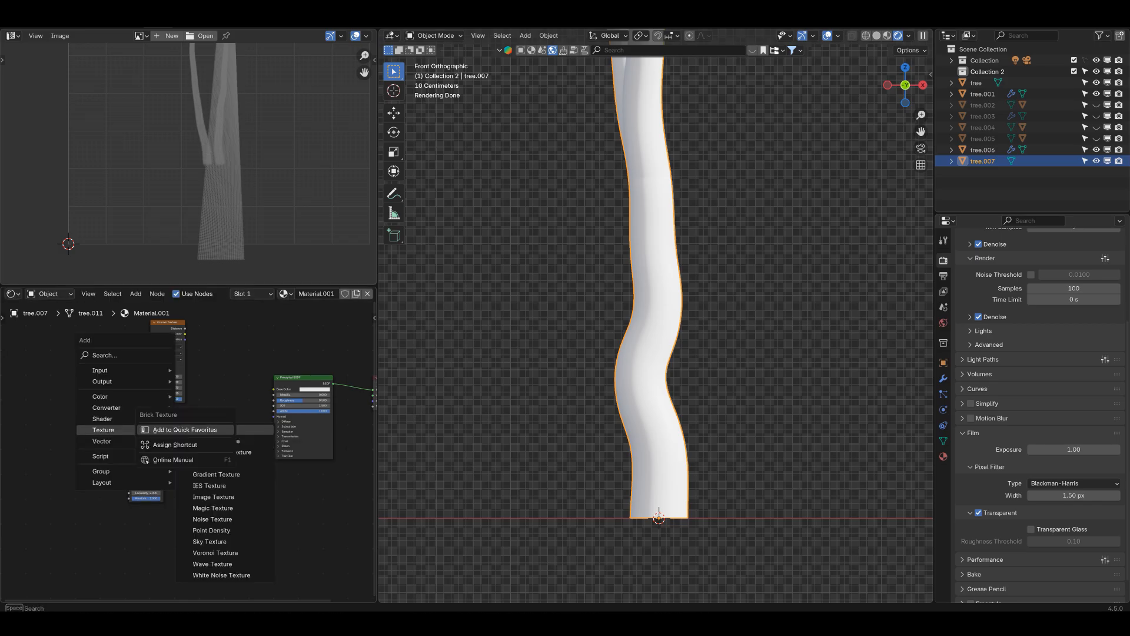
pyautogui.press('Escape')
pyautogui.press('q')
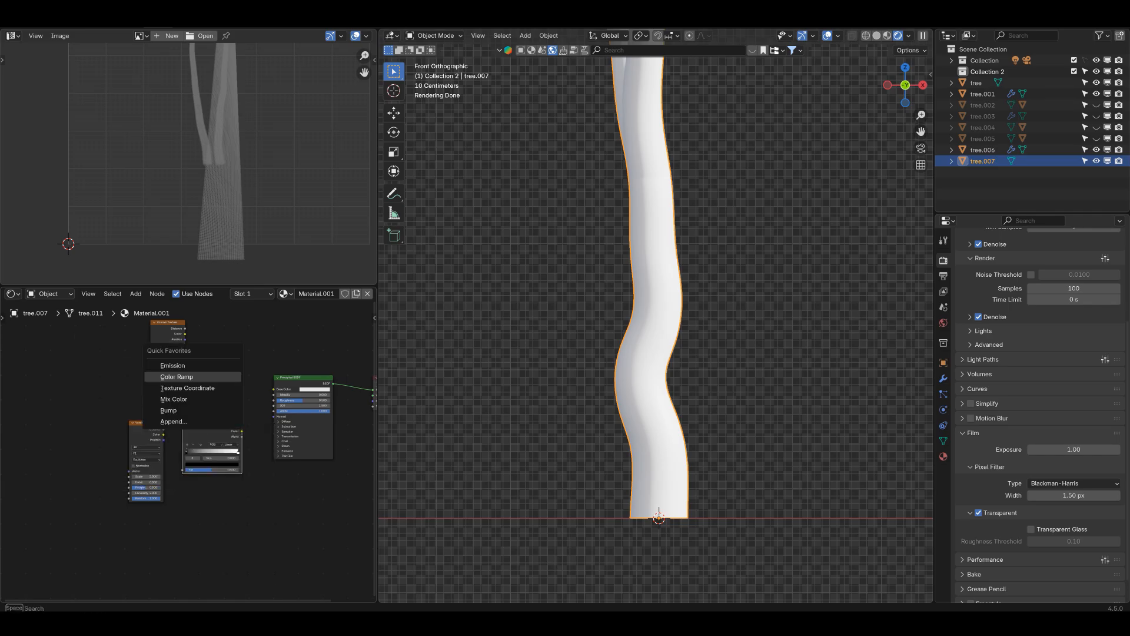
pyautogui.press('Escape')
# Connect the lower Voronoi Texture's Distance output to the Color Ramp's Fac and preview the Color Ramp output on the trunk.
pyautogui.scroll(2, 189, 452)
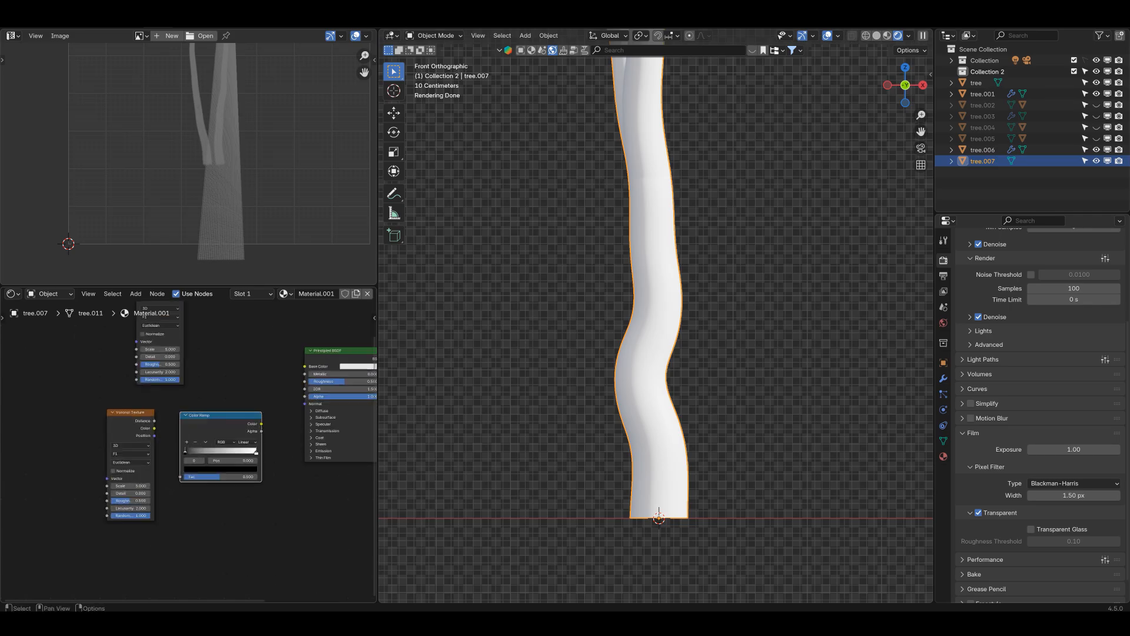
pyautogui.moveTo(154, 420); pyautogui.dragTo(180, 476)
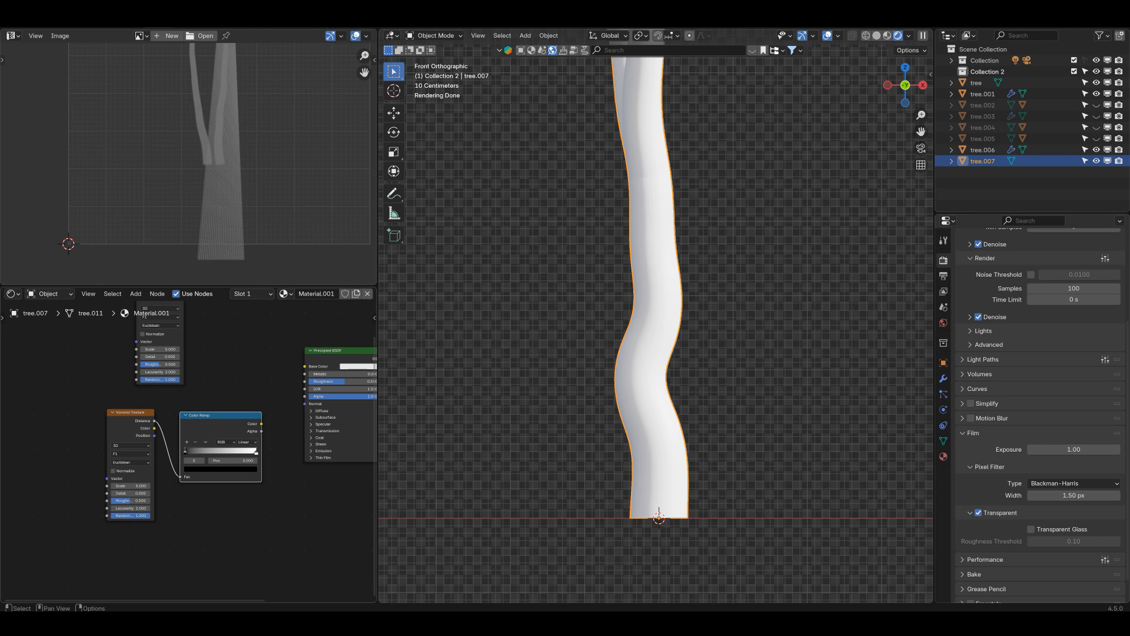
pyautogui.moveTo(262, 424); pyautogui.dragTo(305, 367)
pyautogui.keyDown('ctrl'); pyautogui.keyDown('shift'); pyautogui.click(221, 424); pyautogui.keyUp('shift'); pyautogui.keyUp('ctrl')
pyautogui.scroll(1, 191, 455)
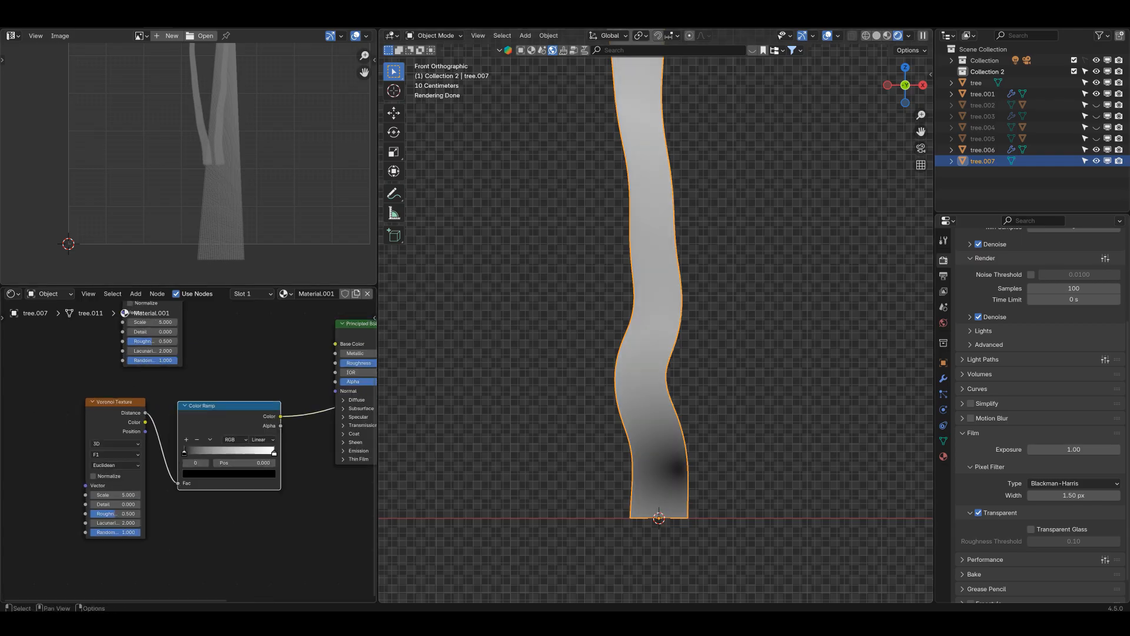
# Set the lower Voronoi Texture's feature output to Distance to Edge.
pyautogui.click(115, 454)
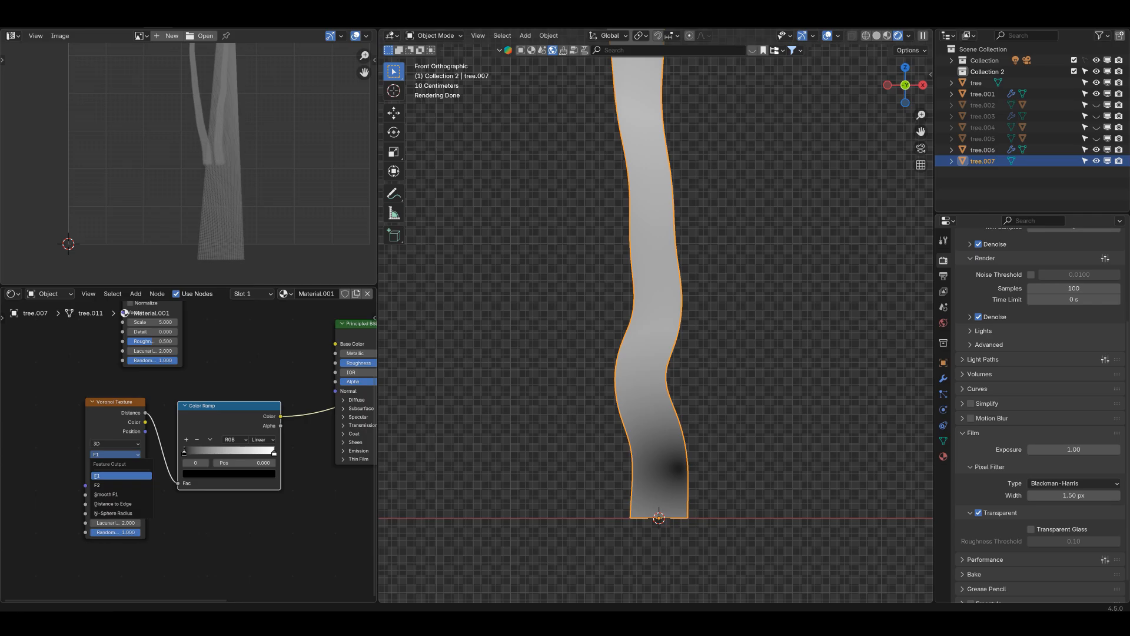
pyautogui.click(113, 503)
pyautogui.scroll(1, 115, 468)
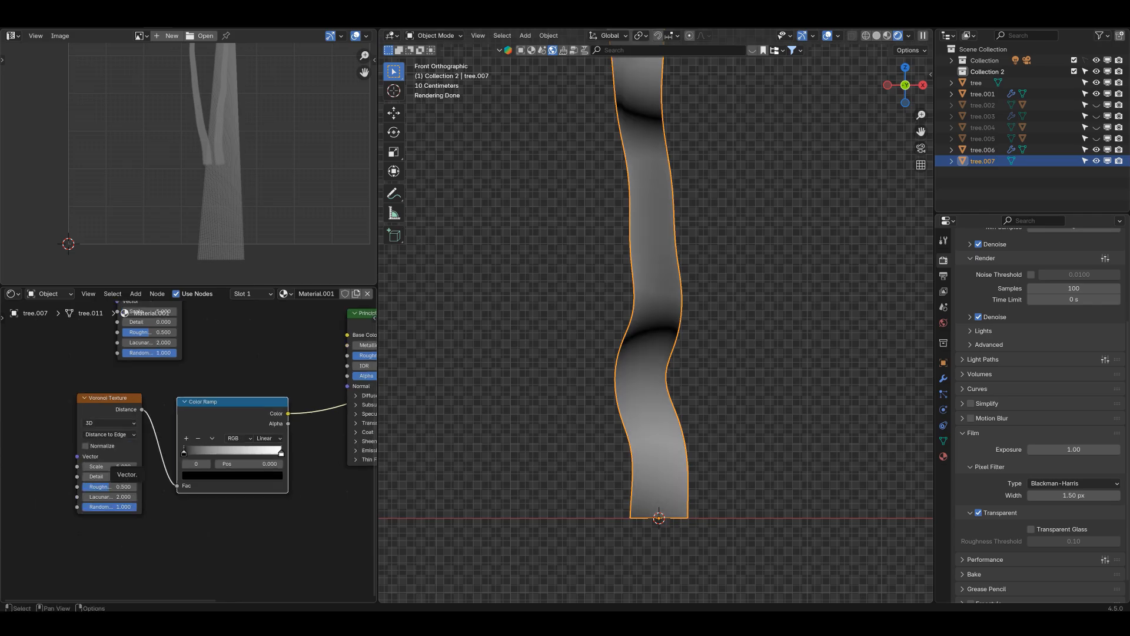
# Set the lower Voronoi Texture's scale to 41 and its detail to 11.1.
pyautogui.click(109, 467)
pyautogui.write('41')
pyautogui.press('Return')
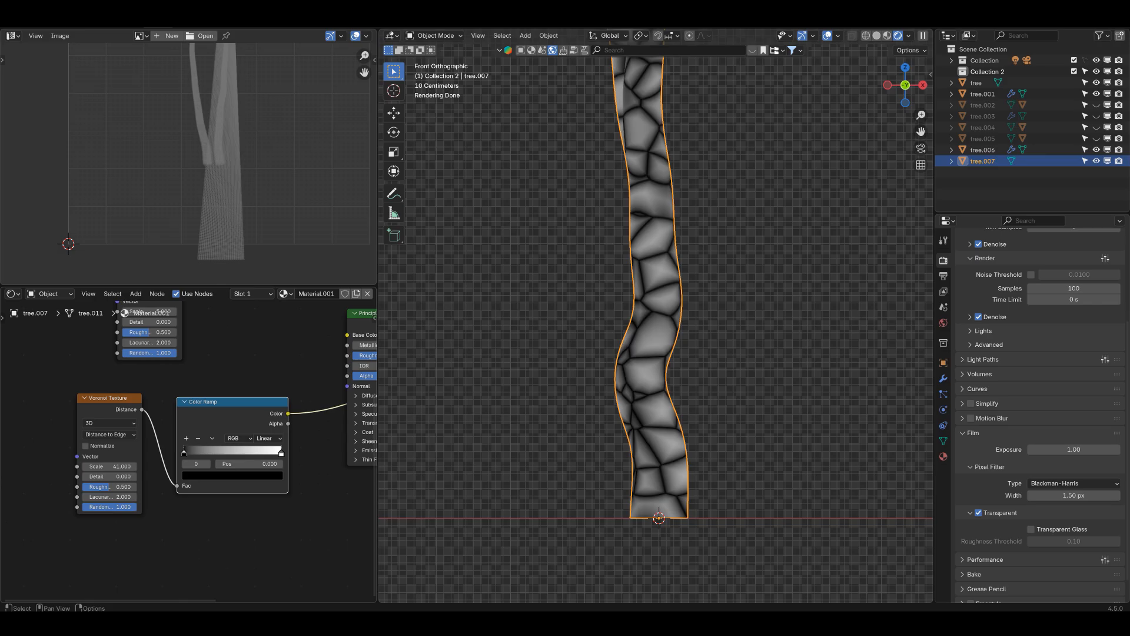
pyautogui.moveTo(109, 477); pyautogui.dragTo(154, 477)
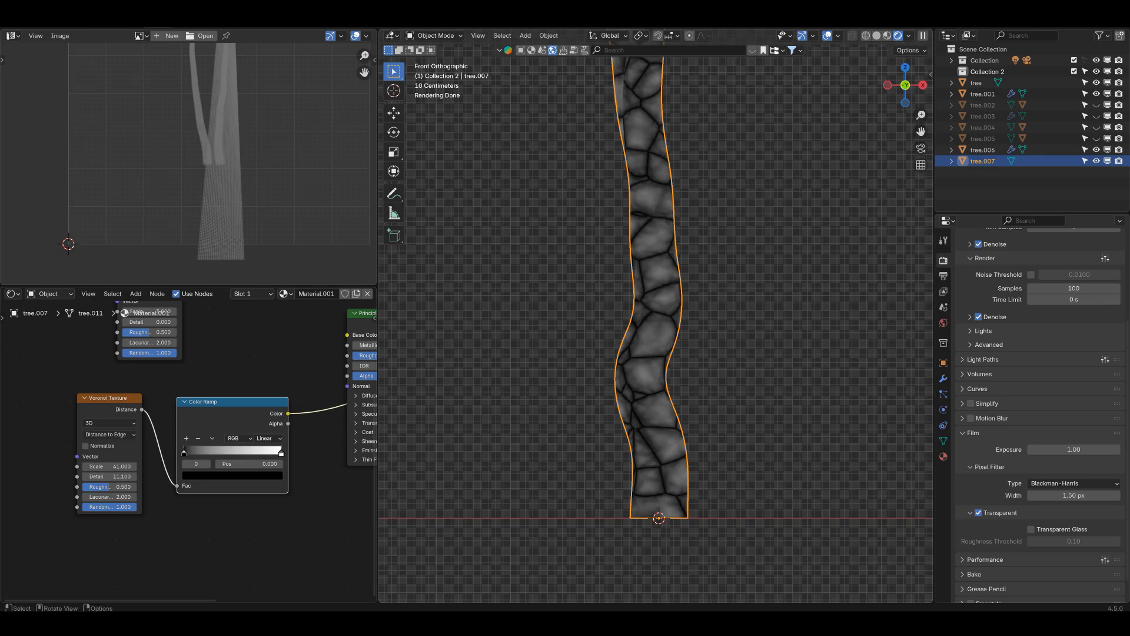
pyautogui.scroll(1, 657, 330)
pyautogui.scroll(2, 657, 330)
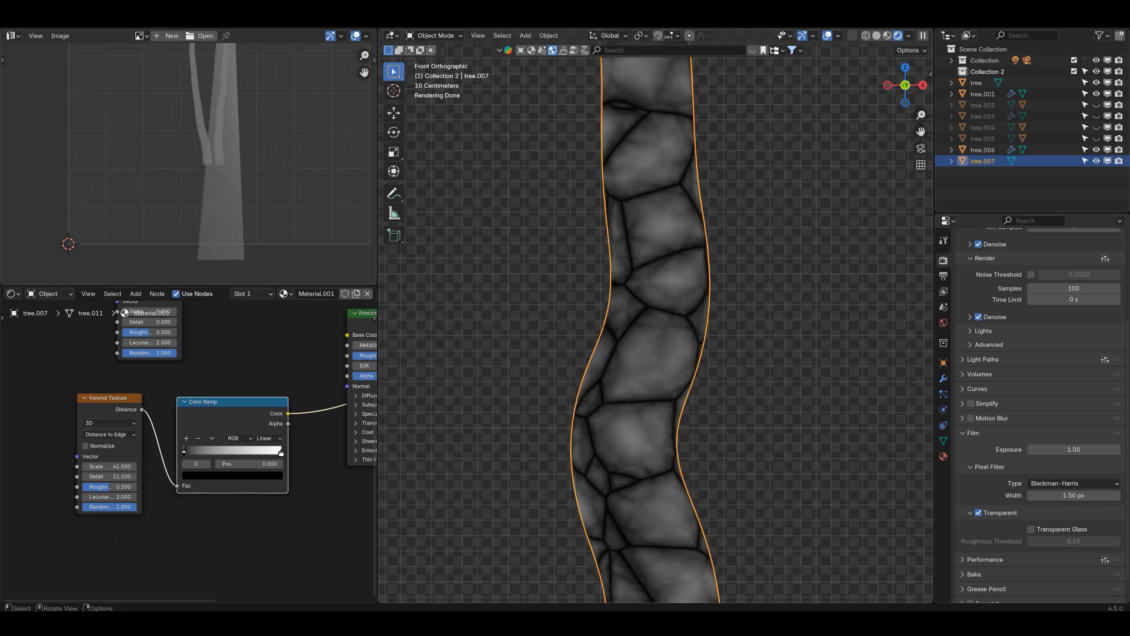
# Add a Separate XYZ node and a Combine XYZ node side by side, ahead of the lower Voronoi Texture.
pyautogui.scroll(-2, 656, 329)
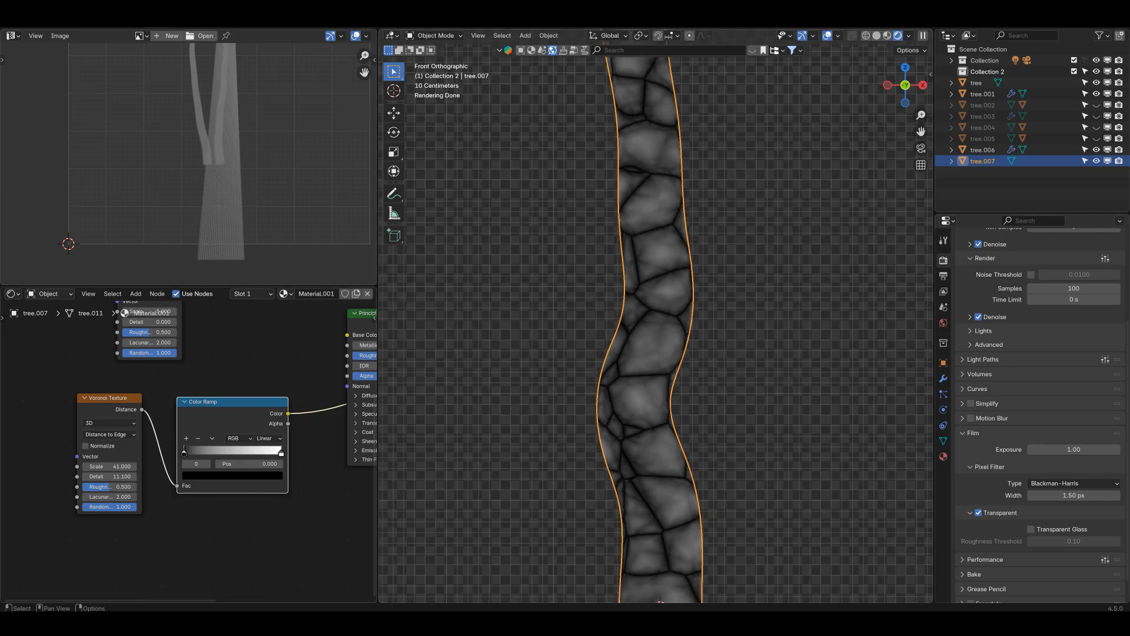
pyautogui.scroll(-8, 197, 458)
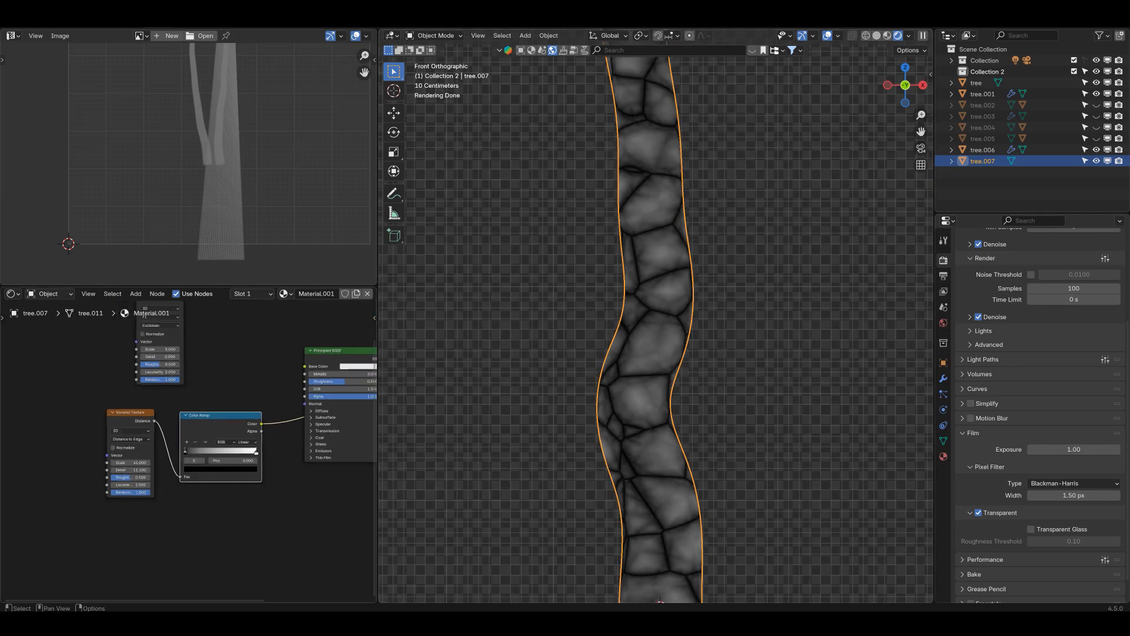
pyautogui.moveTo(197, 458); pyautogui.dragTo(337, 450, button='middle')
pyautogui.scroll(1, 188, 452)
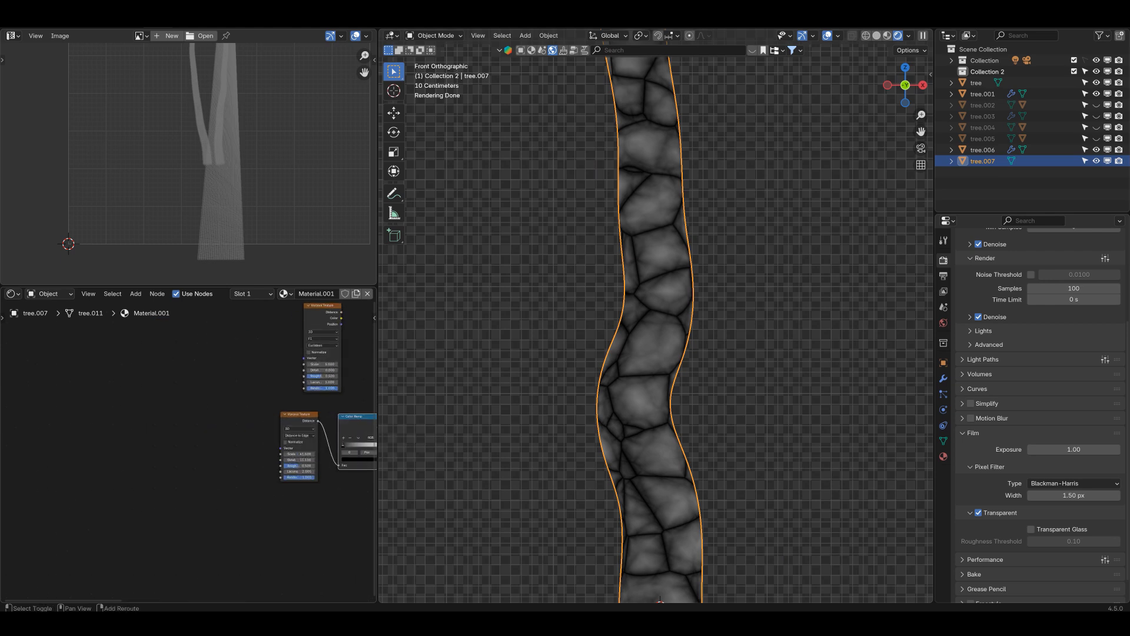
pyautogui.hotkey('shift', 'a')
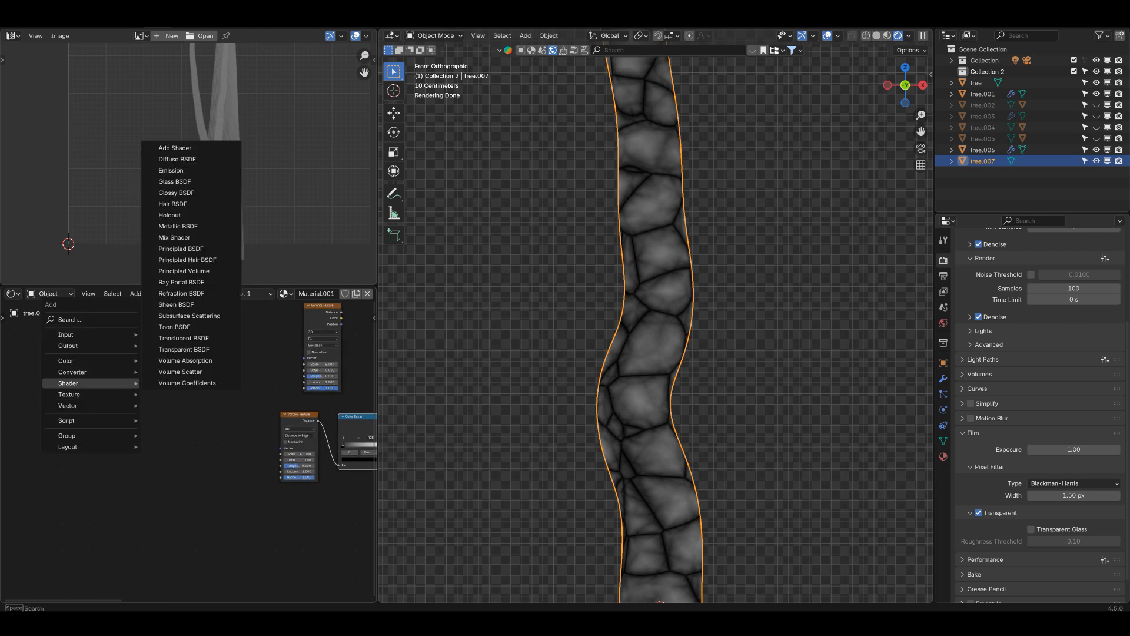
pyautogui.moveTo(88, 372)
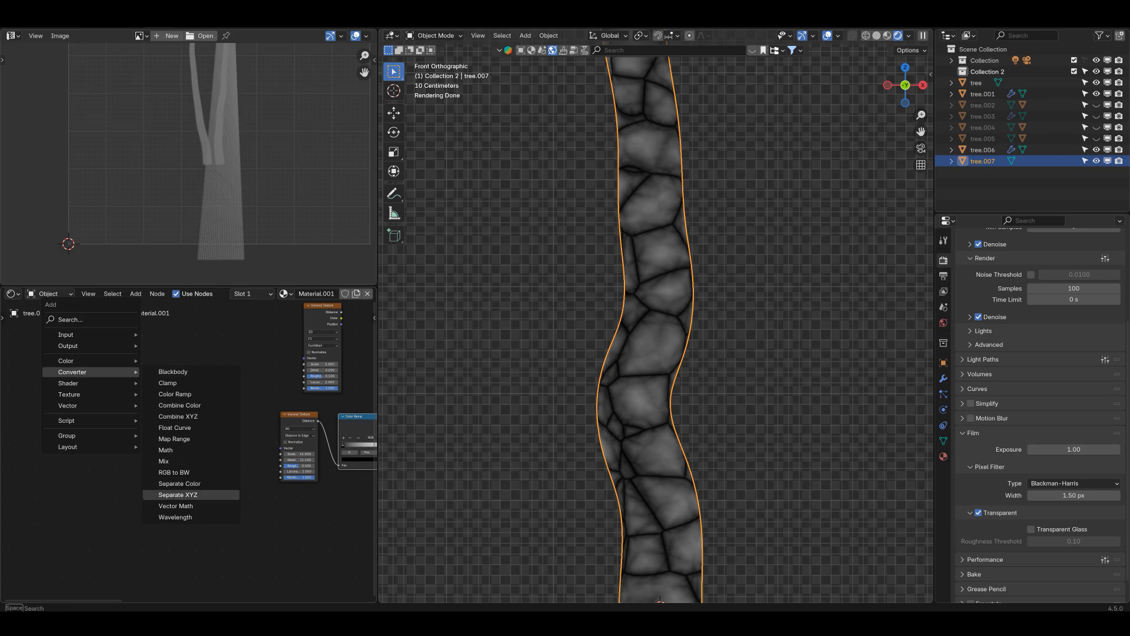
pyautogui.click(178, 495)
pyautogui.click(127, 441)
pyautogui.hotkey('shift', 'a')
pyautogui.moveTo(130, 418)
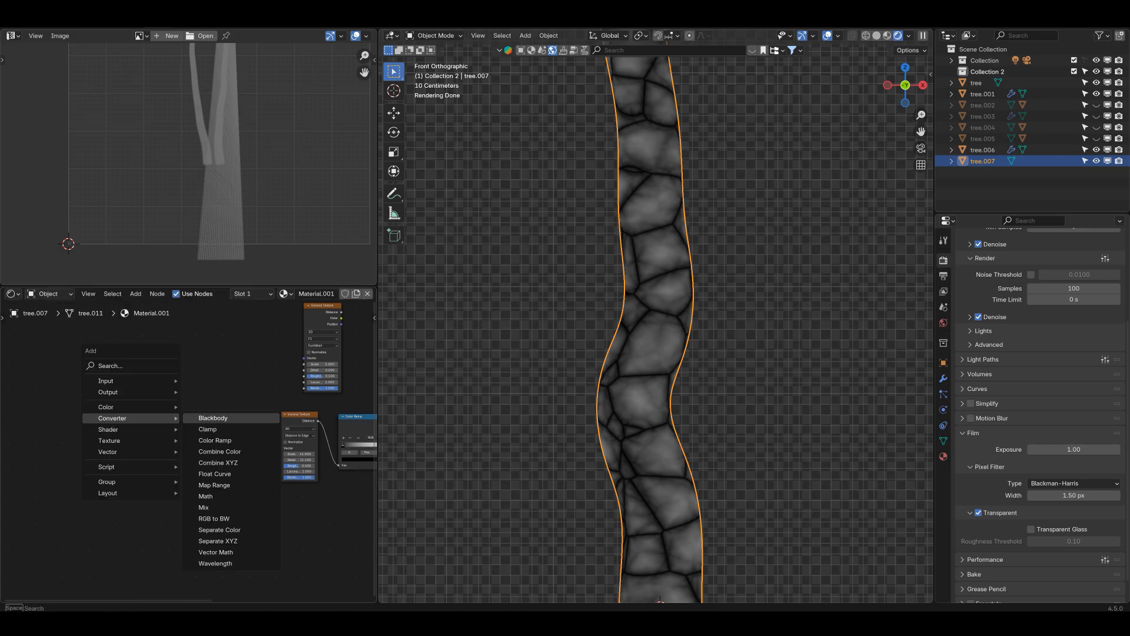
pyautogui.click(218, 462)
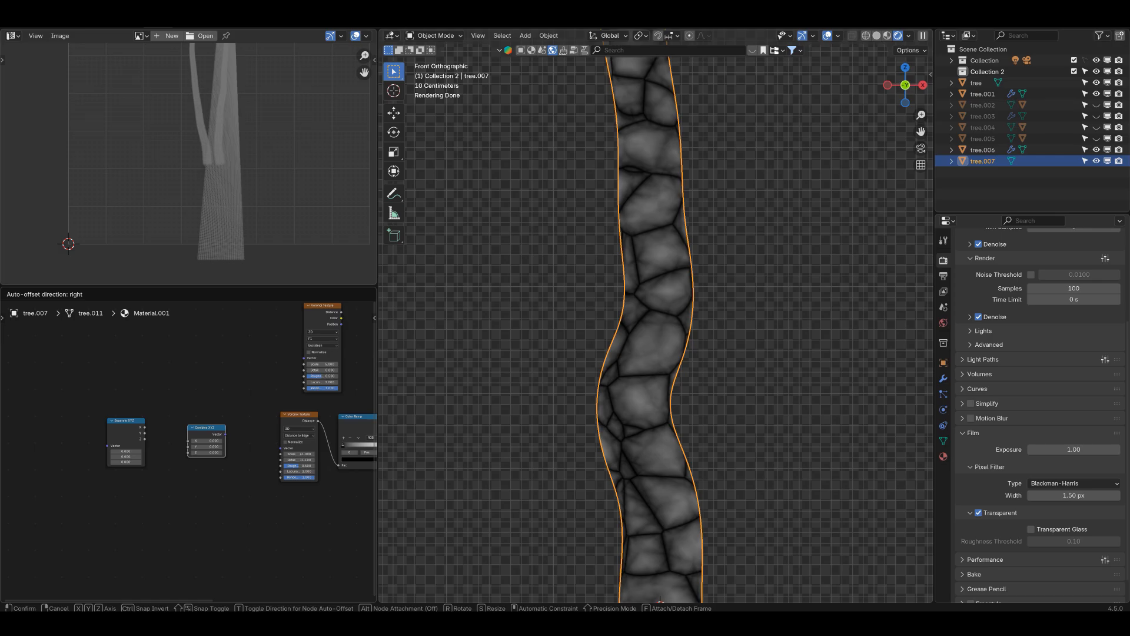
pyautogui.click(208, 438)
# Connect the Separate XYZ node's X, Y and Z outputs to the matching inputs of the Combine XYZ node.
pyautogui.scroll(3, 189, 453)
pyautogui.moveTo(107, 406); pyautogui.dragTo(197, 432)
pyautogui.moveTo(102, 417); pyautogui.dragTo(196, 443)
pyautogui.moveTo(101, 428); pyautogui.dragTo(197, 453)
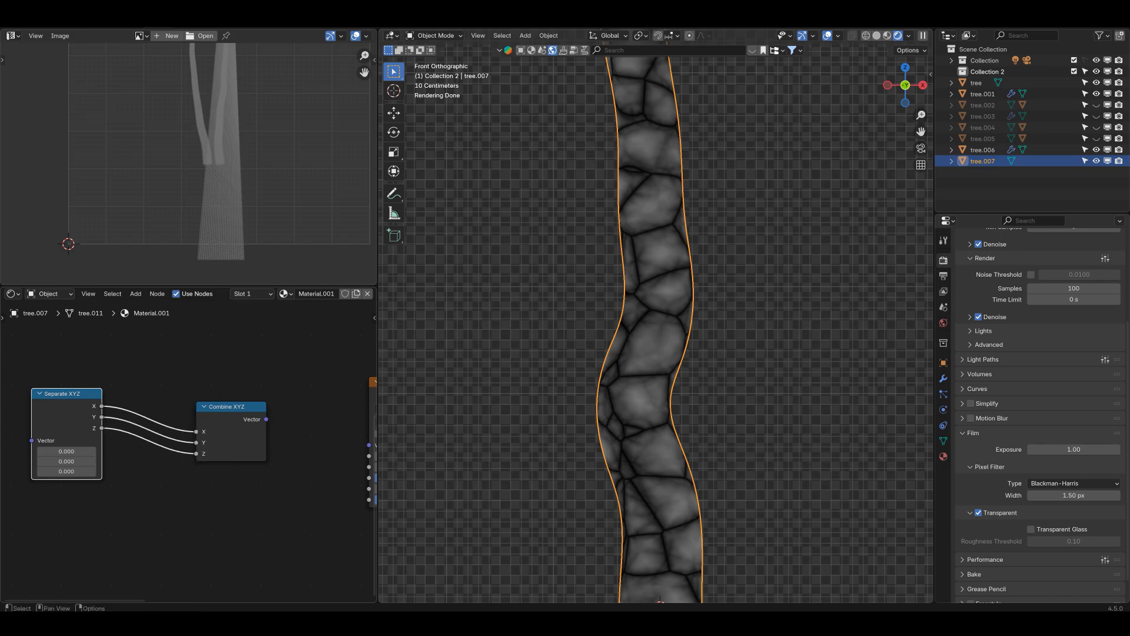
# Add a Texture Coordinate node before Separate XYZ and connect its UV output to the Separate XYZ Vector input.
pyautogui.scroll(-3, 199, 451)
pyautogui.moveTo(199, 451); pyautogui.dragTo(271, 435, button='middle')
pyautogui.scroll(-3, 270, 435)
pyautogui.hotkey('shift', 'a')
pyautogui.moveTo(125, 329)
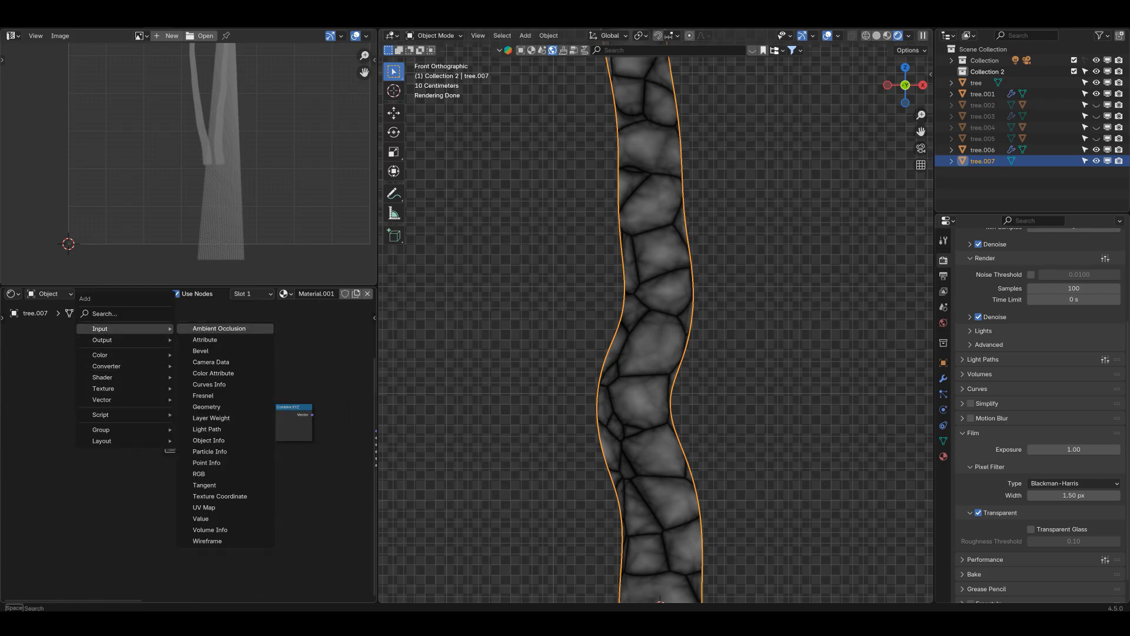
pyautogui.click(219, 496)
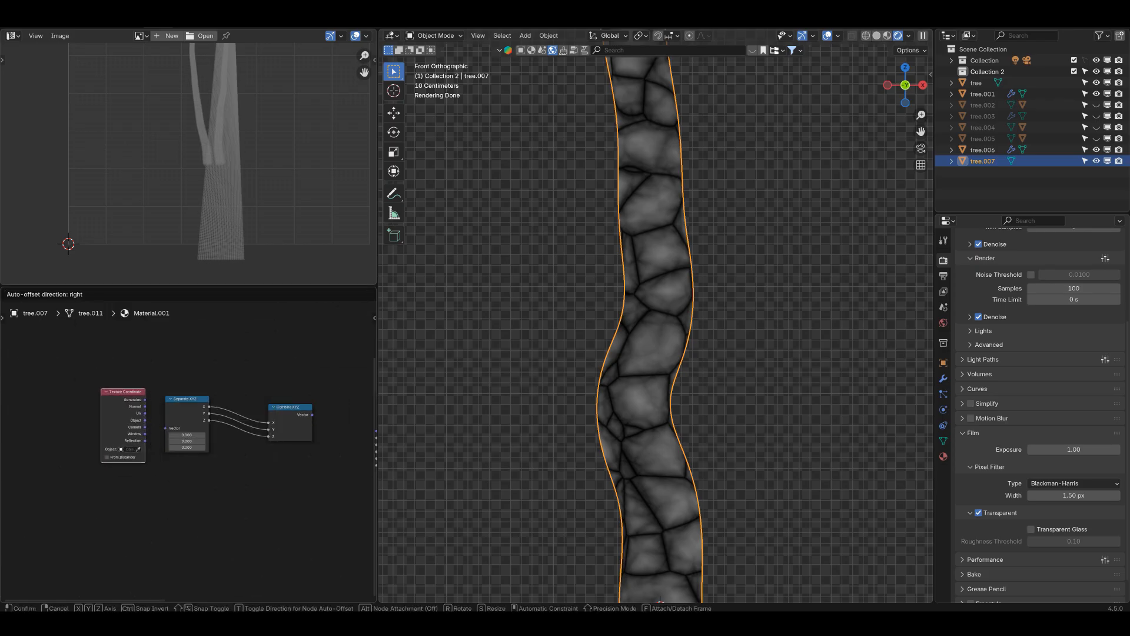
pyautogui.click(116, 409)
pyautogui.moveTo(127, 399); pyautogui.dragTo(156, 420)
# Connect the Combine XYZ node's Vector output to the Vector input of the lower Voronoi Texture.
pyautogui.moveTo(247, 419); pyautogui.dragTo(81, 431, button='middle')
pyautogui.moveTo(192, 413); pyautogui.dragTo(279, 436)
pyautogui.scroll(-1, 656, 330)
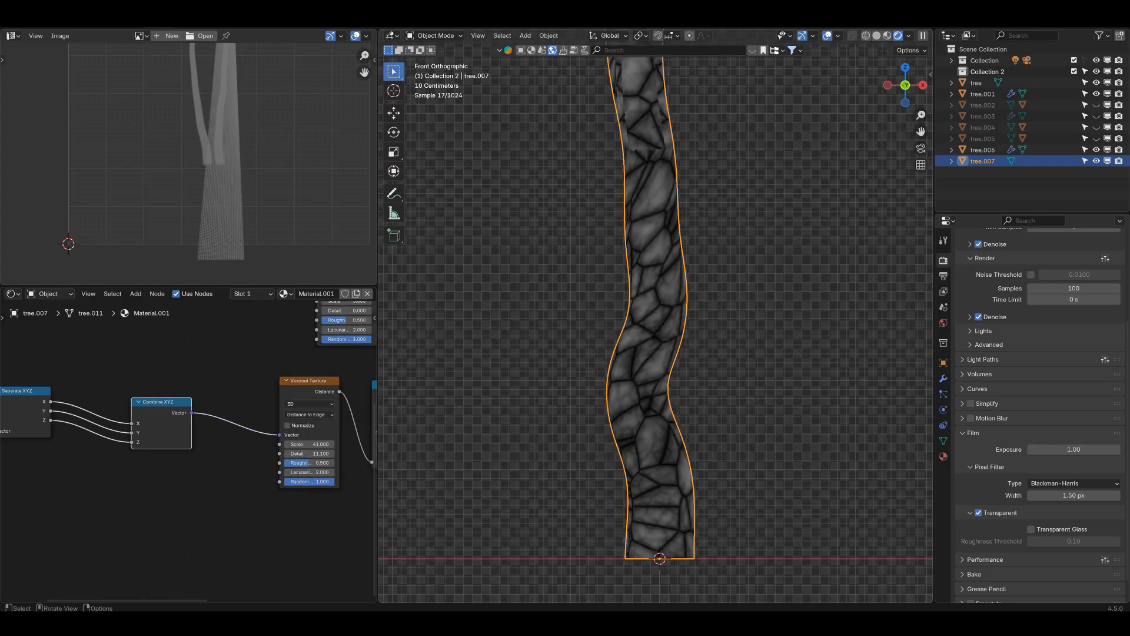
# Move the Texture Coordinate and Separate XYZ nodes farther away from Combine XYZ to make room between them.
pyautogui.moveTo(136, 465); pyautogui.dragTo(247, 468, button='middle')
pyautogui.moveTo(70, 439); pyautogui.dragTo(202, 448, button='middle')
pyautogui.moveTo(170, 417); pyautogui.dragTo(104, 427)
pyautogui.moveTo(259, 420); pyautogui.dragTo(198, 435)
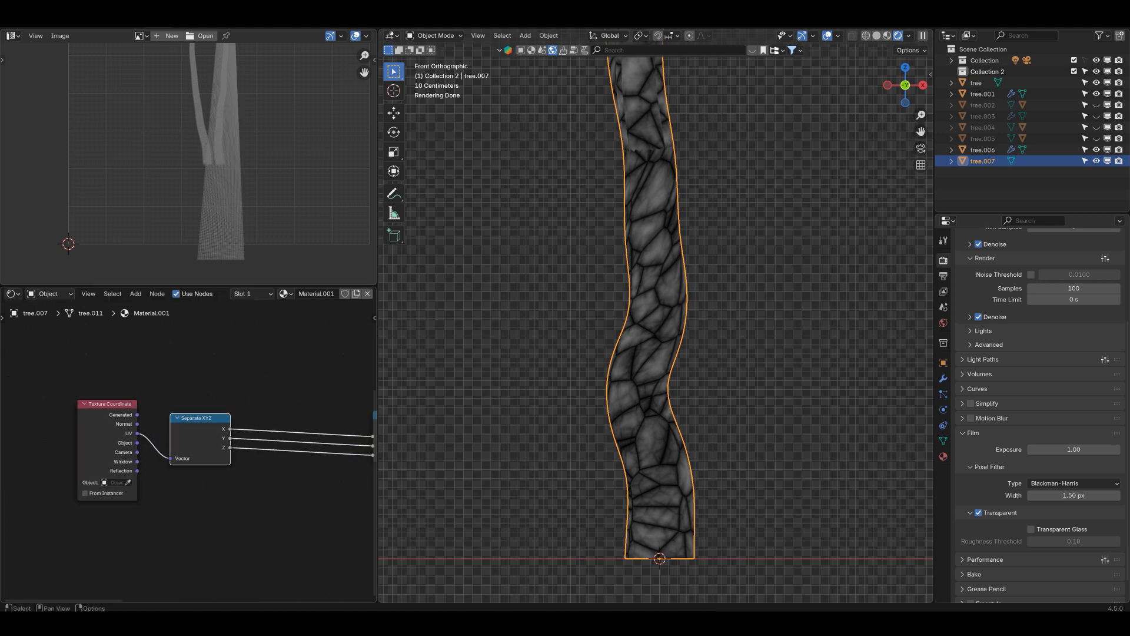
# Insert a Math node set to Add on the X link between Separate XYZ and Combine XYZ, placed above the other links.
pyautogui.moveTo(236, 442); pyautogui.dragTo(153, 455, button='middle')
pyautogui.hotkey('shift', 'a')
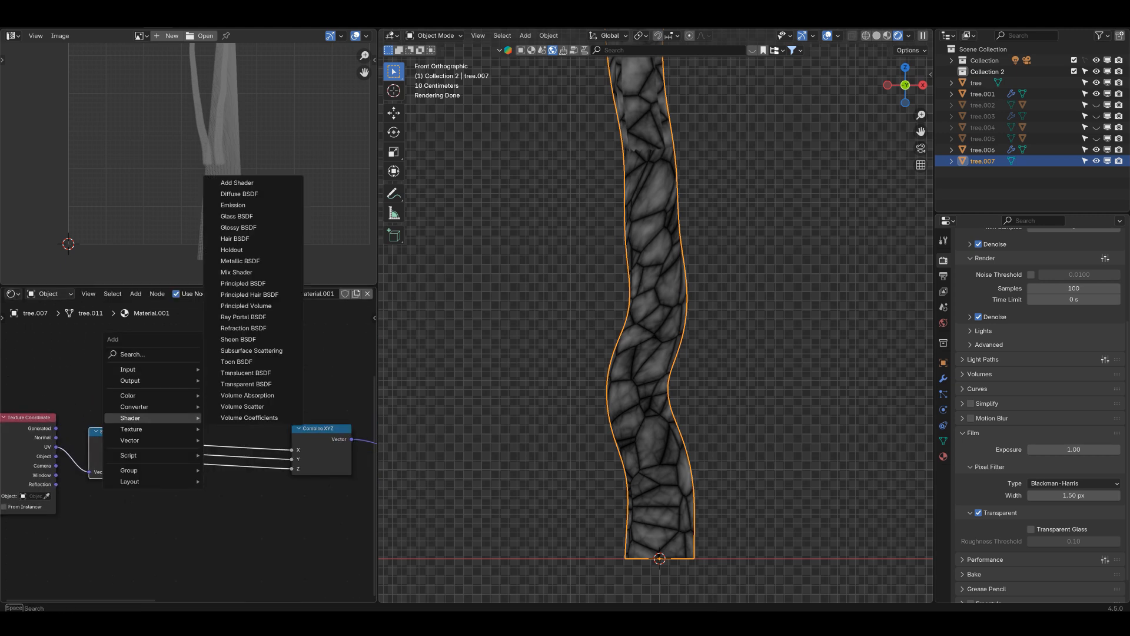
pyautogui.moveTo(134, 407)
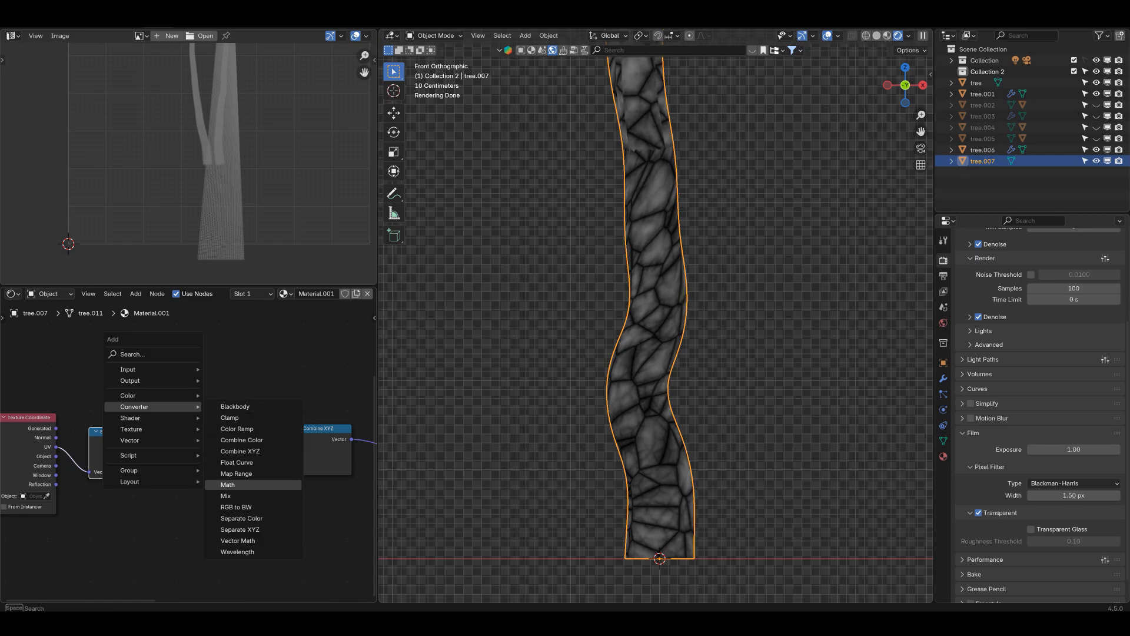
pyautogui.click(235, 484)
pyautogui.click(223, 439)
pyautogui.moveTo(224, 435); pyautogui.dragTo(226, 369)
# Add a Noise Texture above Separate XYZ and connect its Fac output to the Add node's second Value input.
pyautogui.hotkey('shift', 'a')
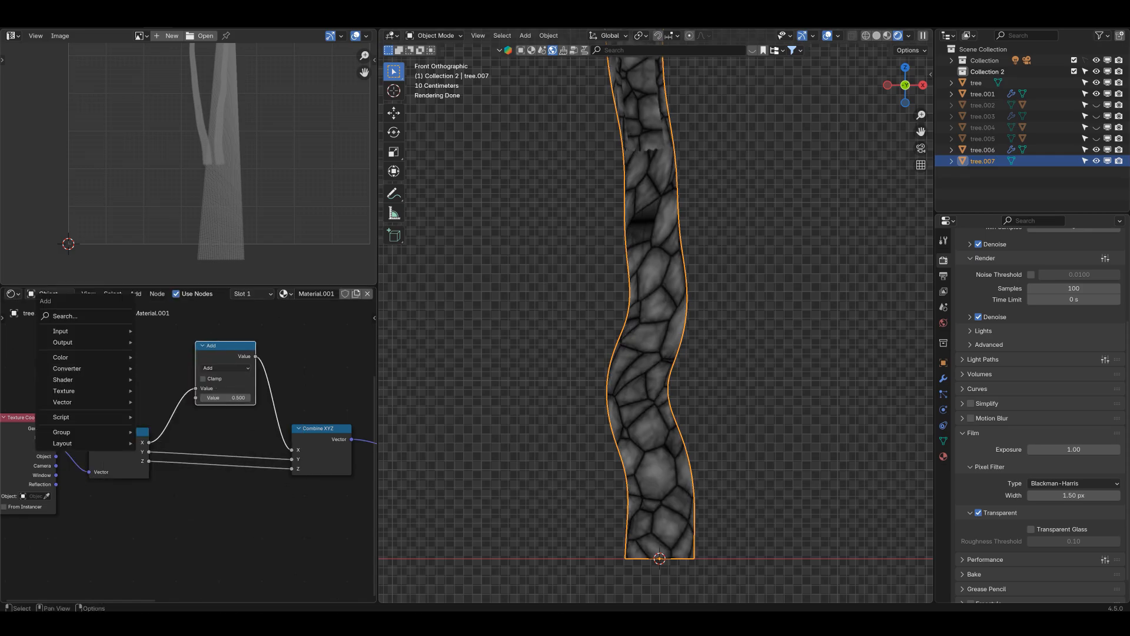
pyautogui.moveTo(89, 391)
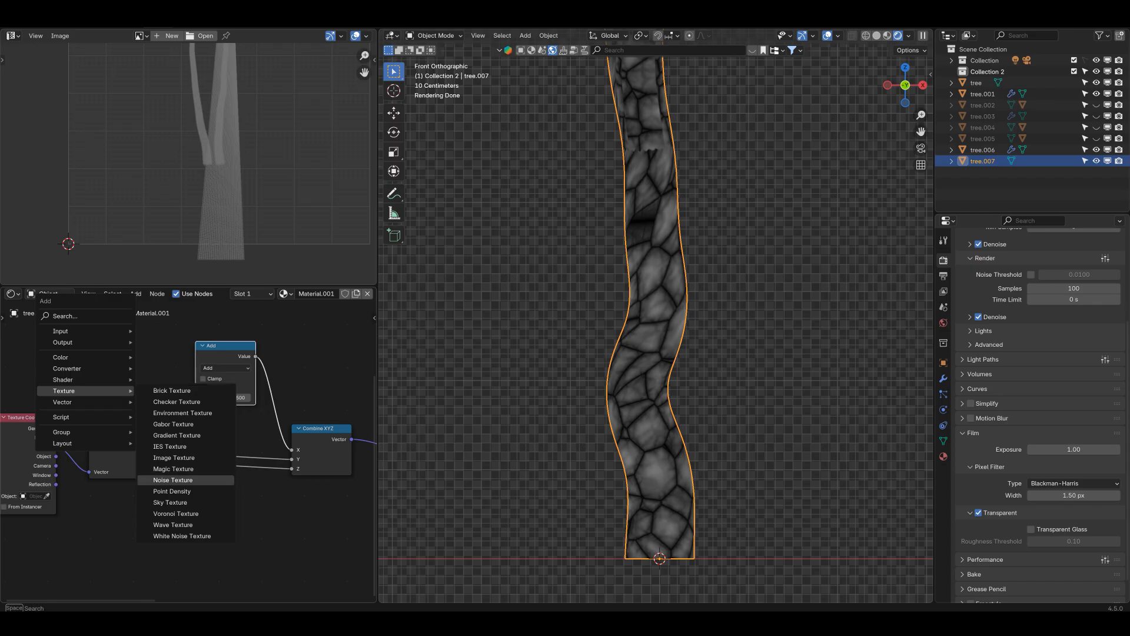
pyautogui.click(172, 480)
pyautogui.click(89, 364)
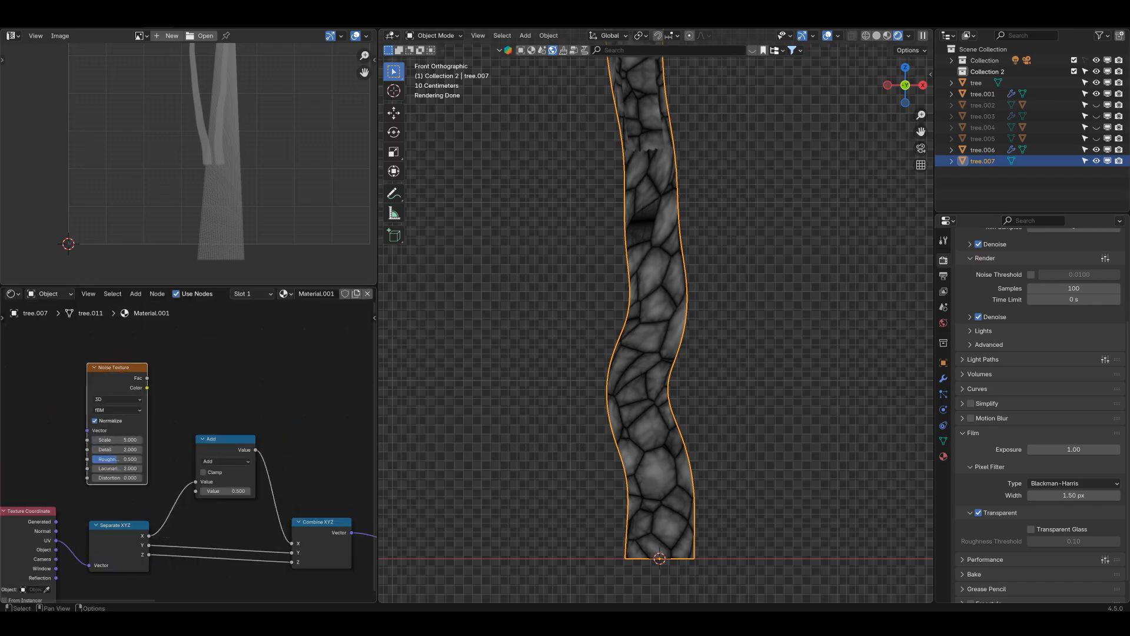
pyautogui.moveTo(147, 378); pyautogui.dragTo(161, 400)
pyautogui.moveTo(195, 482); pyautogui.dragTo(196, 491)
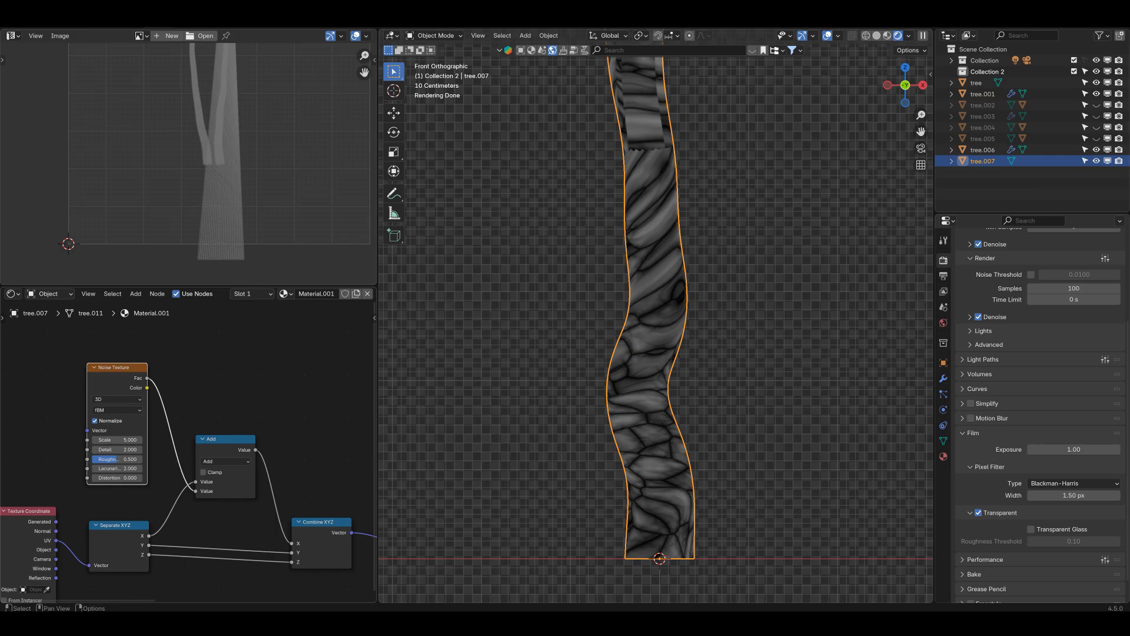
# Set the Noise Texture's scale to 22.4 and increase the detail of both the Noise Texture and the lower Voronoi Texture.
pyautogui.moveTo(117, 440); pyautogui.dragTo(215, 440)
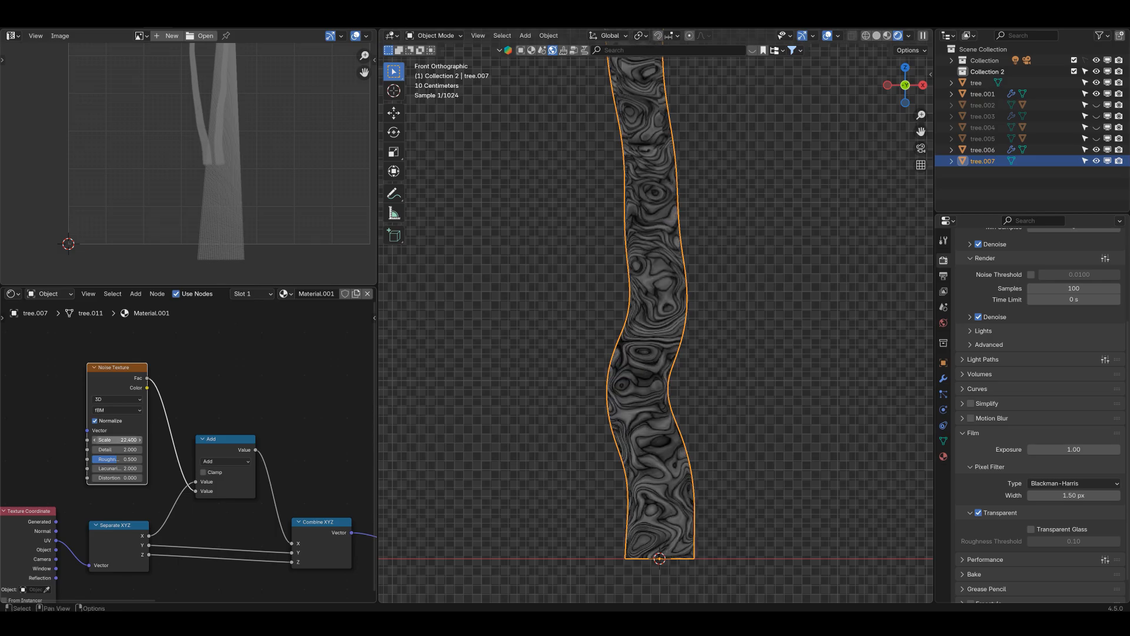
pyautogui.moveTo(115, 449)
pyautogui.mouseDown()
pyautogui.moveTo(153, 449)
pyautogui.moveTo(118, 449)
pyautogui.mouseUp()
pyautogui.moveTo(247, 501); pyautogui.dragTo(130, 335, button='middle')
pyautogui.scroll(1, 130, 336)
pyautogui.moveTo(247, 423); pyautogui.dragTo(177, 429, button='middle')
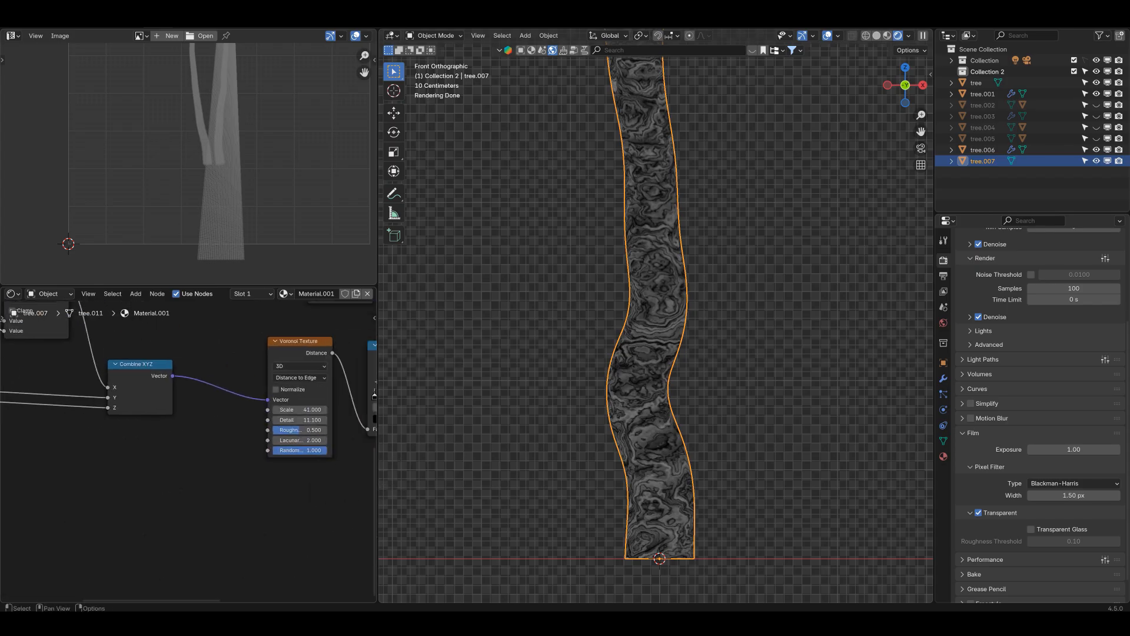
pyautogui.moveTo(300, 420); pyautogui.dragTo(301, 419)
pyautogui.scroll(6, 656, 330)
pyautogui.scroll(-2, 656, 330)
pyautogui.scroll(-2, 194, 450)
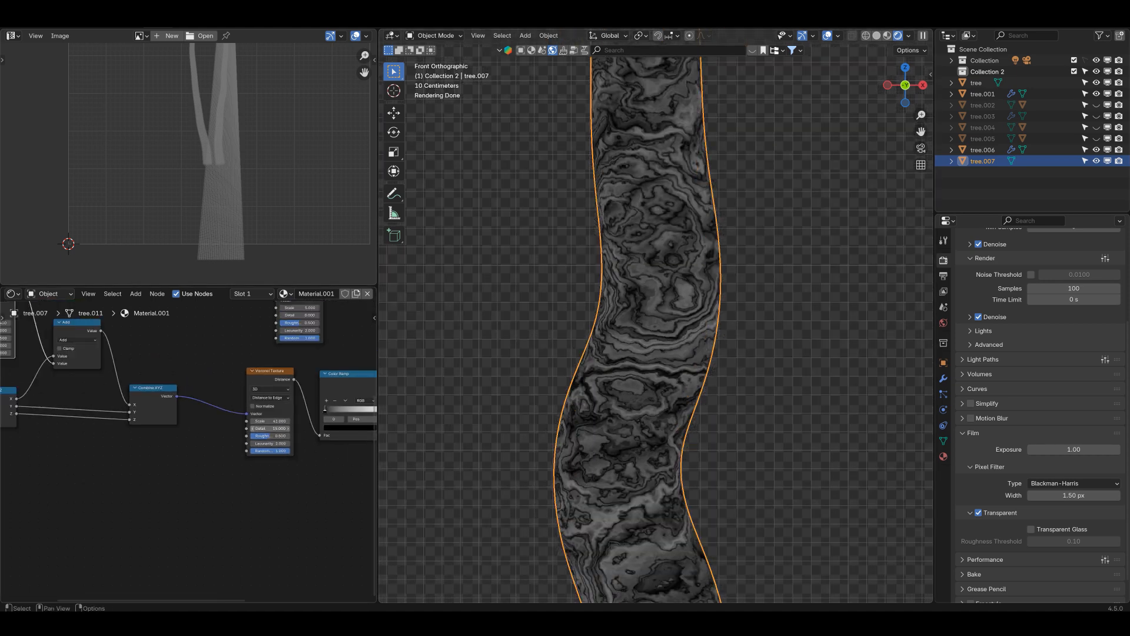
# Move the Texture Coordinate node farther out and connect its UV output to the Noise Texture's Vector input.
pyautogui.scroll(-5, 254, 429)
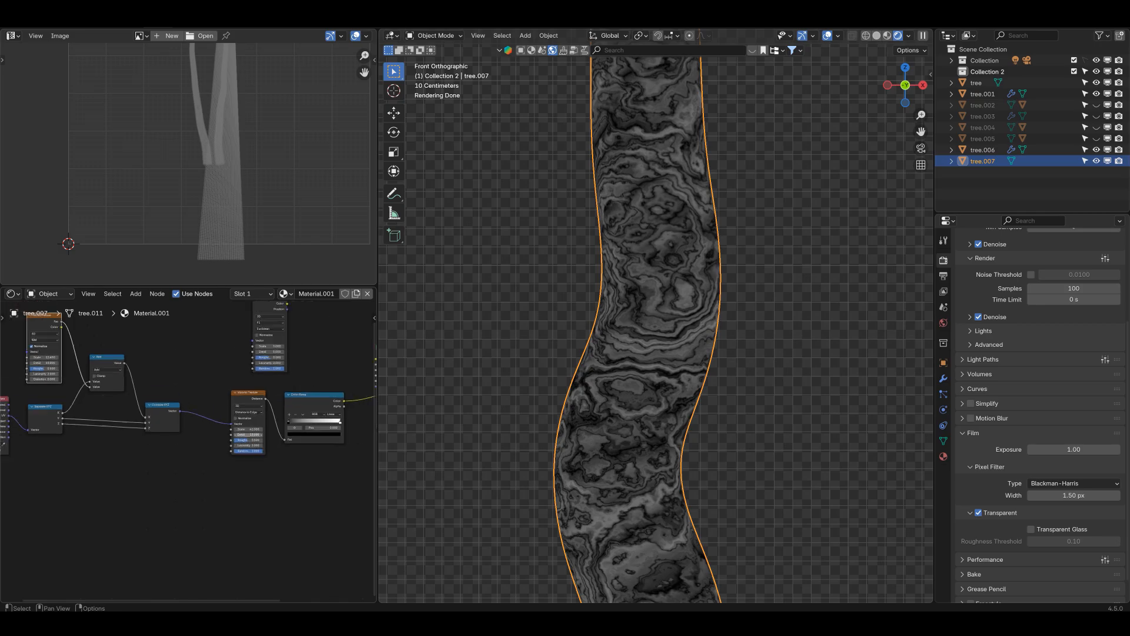
pyautogui.moveTo(120, 433); pyautogui.dragTo(355, 469, button='middle')
pyautogui.moveTo(249, 452); pyautogui.dragTo(130, 456)
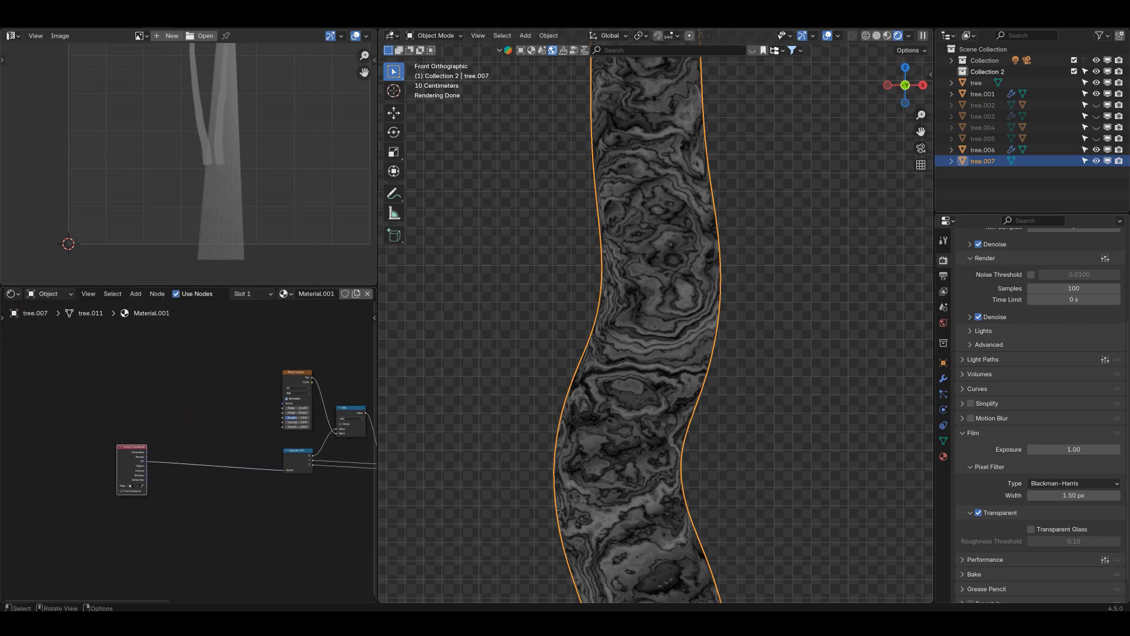
pyautogui.scroll(3, 192, 454)
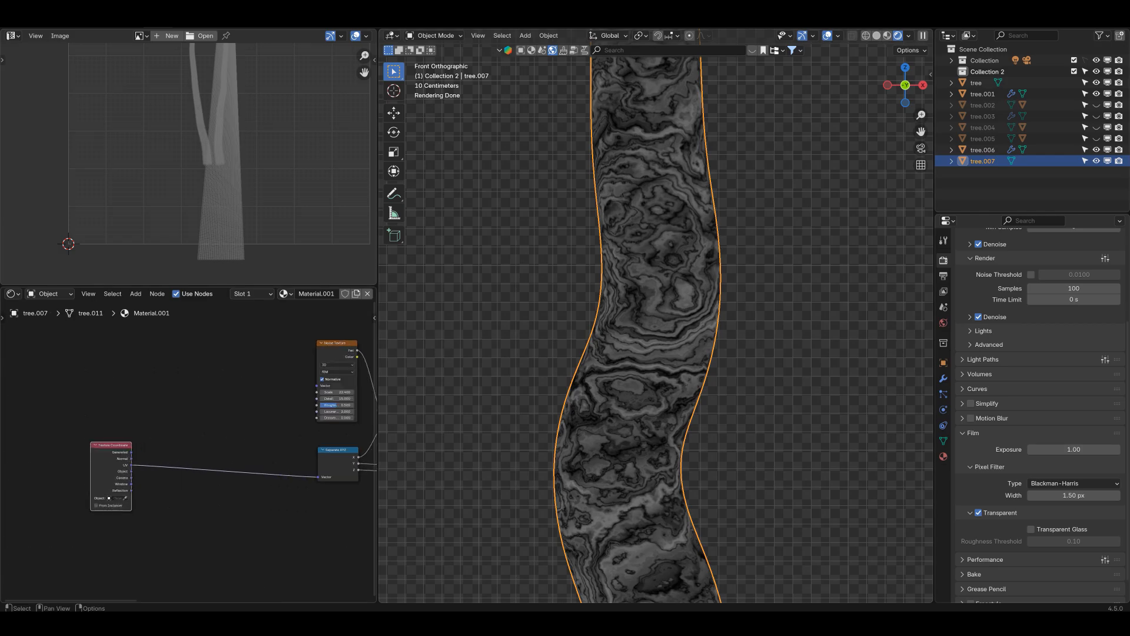
pyautogui.moveTo(131, 466); pyautogui.dragTo(134, 464)
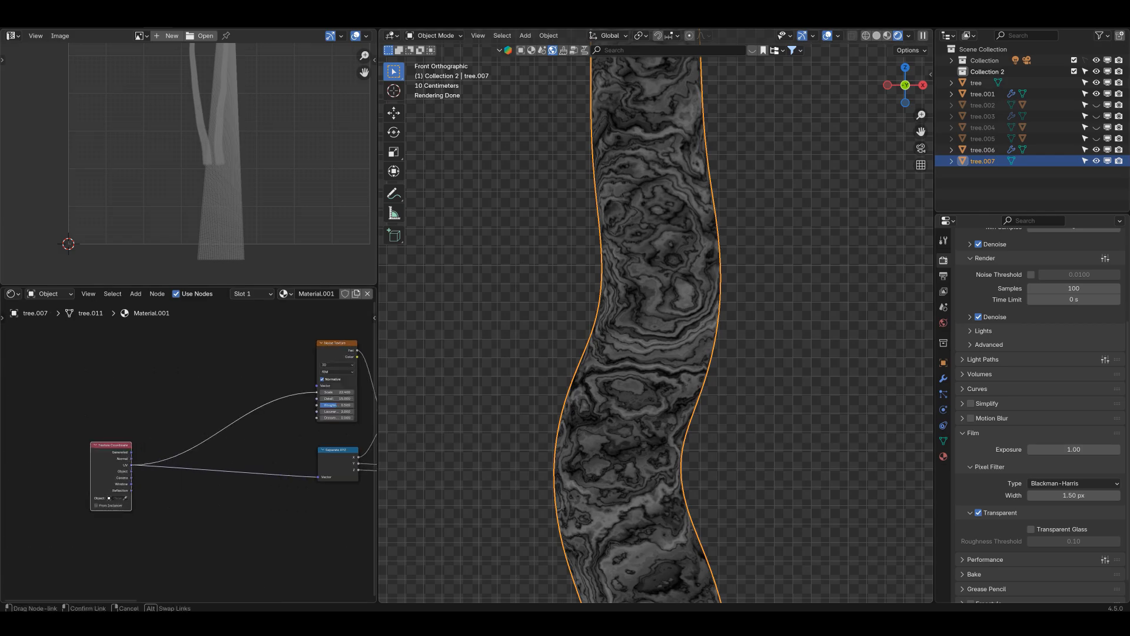
pyautogui.moveTo(327, 384); pyautogui.dragTo(318, 386)
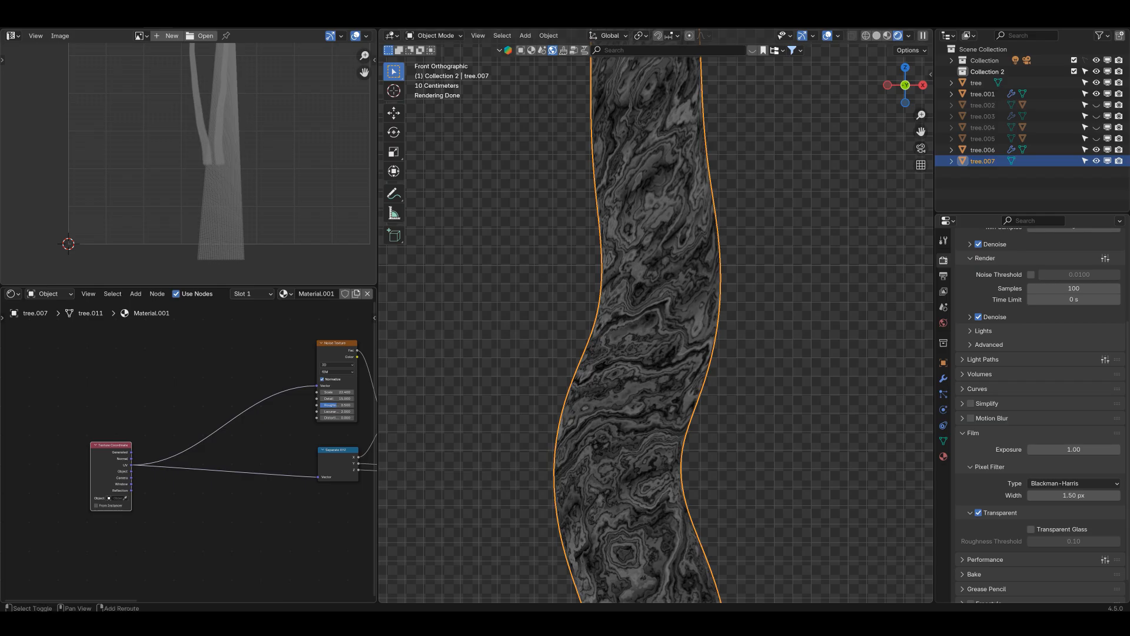
# Insert a Mapping node on the link between the Texture Coordinate's UV output and the Noise Texture's Vector input.
pyautogui.hotkey('shift', 'a')
pyautogui.moveTo(154, 366)
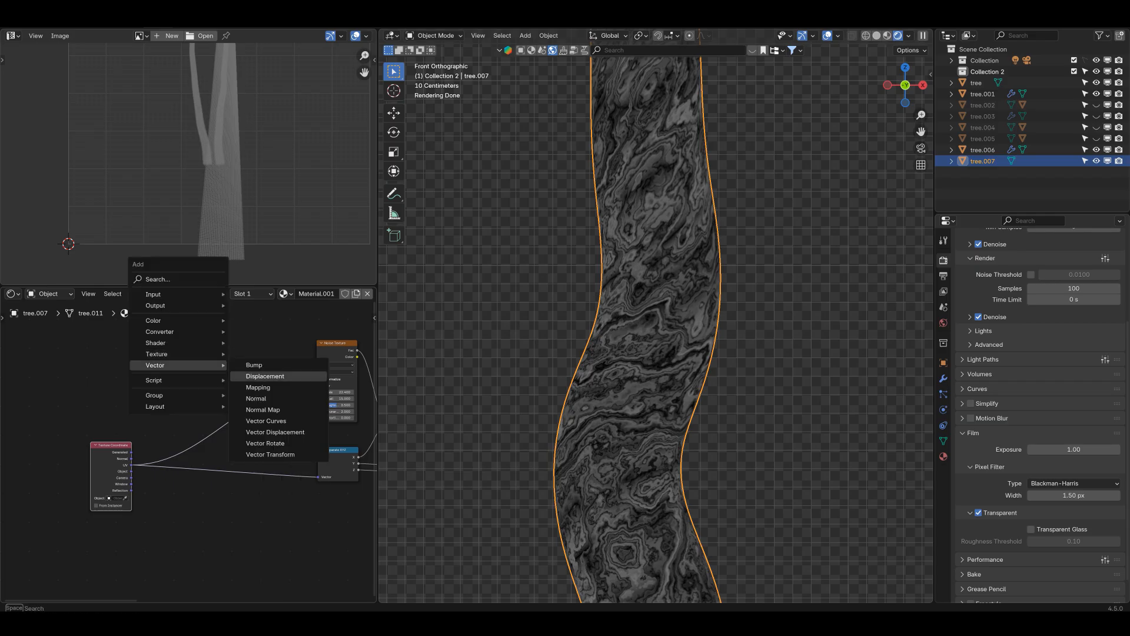
pyautogui.click(258, 387)
pyautogui.click(224, 406)
pyautogui.moveTo(225, 363); pyautogui.dragTo(230, 327)
# Set the Mapping node's Y scale to 0.2.
pyautogui.scroll(9, 253, 370)
pyautogui.click(271, 381)
pyautogui.write('.2')
pyautogui.press('Return')
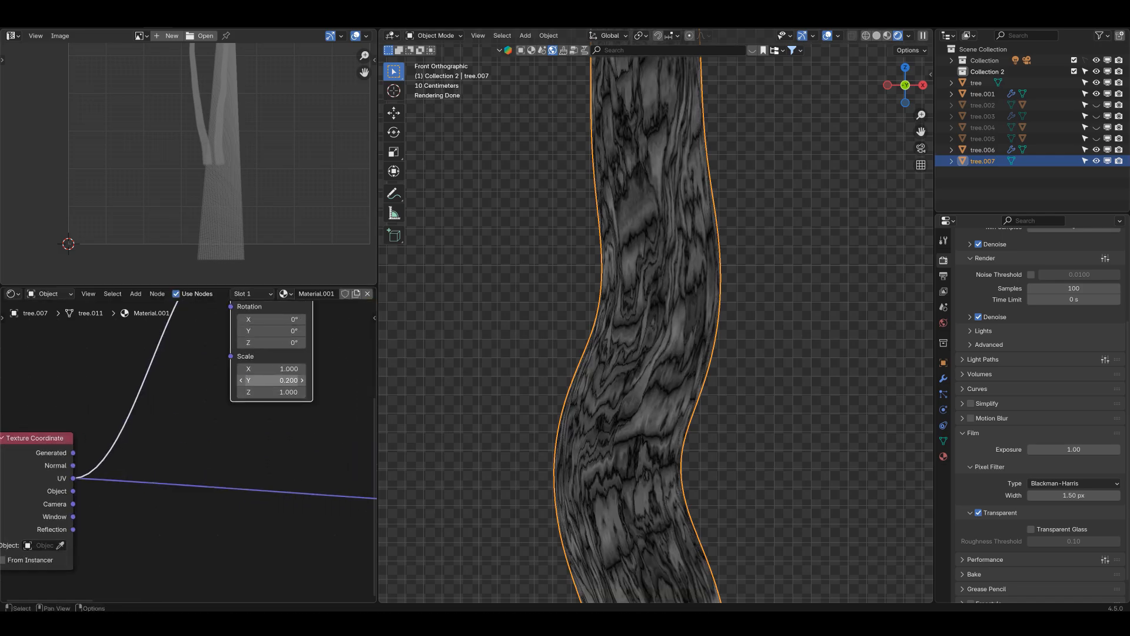
# Set the Mapping node's Y scale to 0.1.
pyautogui.click(271, 380)
pyautogui.press('BackSpace')
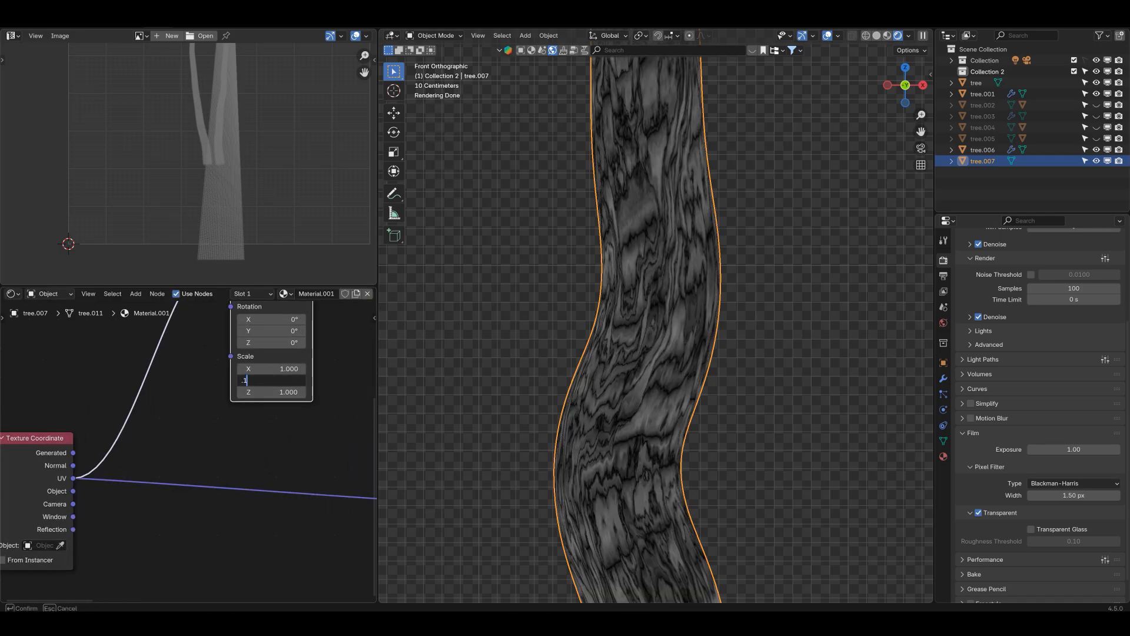
pyautogui.write('.1')
pyautogui.press('Return')
# Examine the stretched bark pattern on the trunk up close, from an angle and in front view.
pyautogui.scroll(-1, 656, 329)
pyautogui.scroll(5, 656, 329)
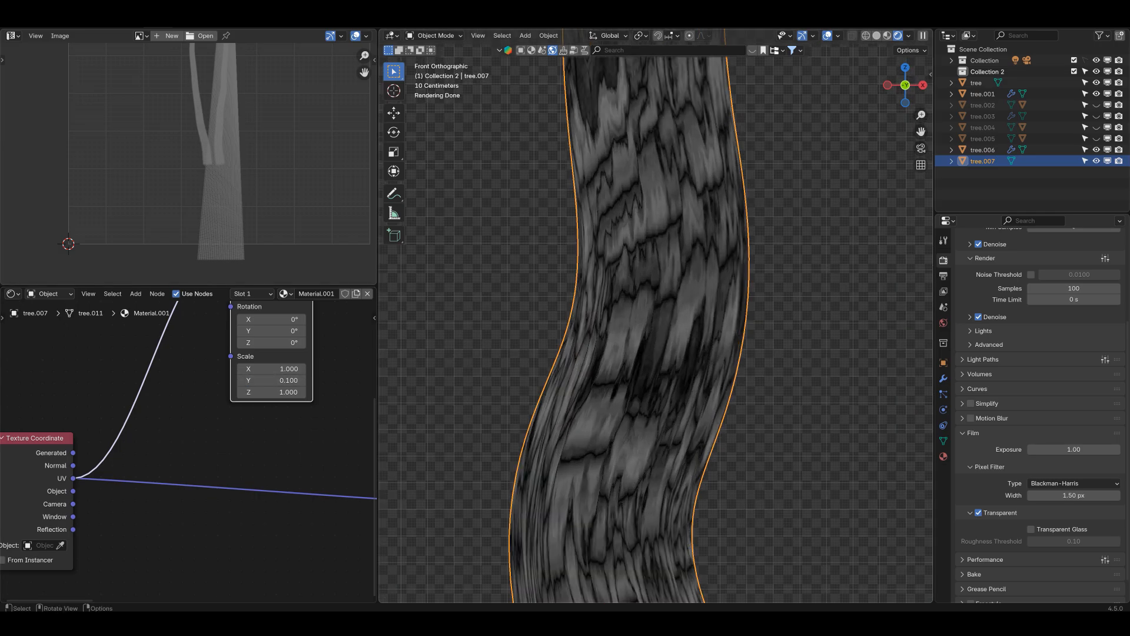
pyautogui.scroll(-1, 656, 330)
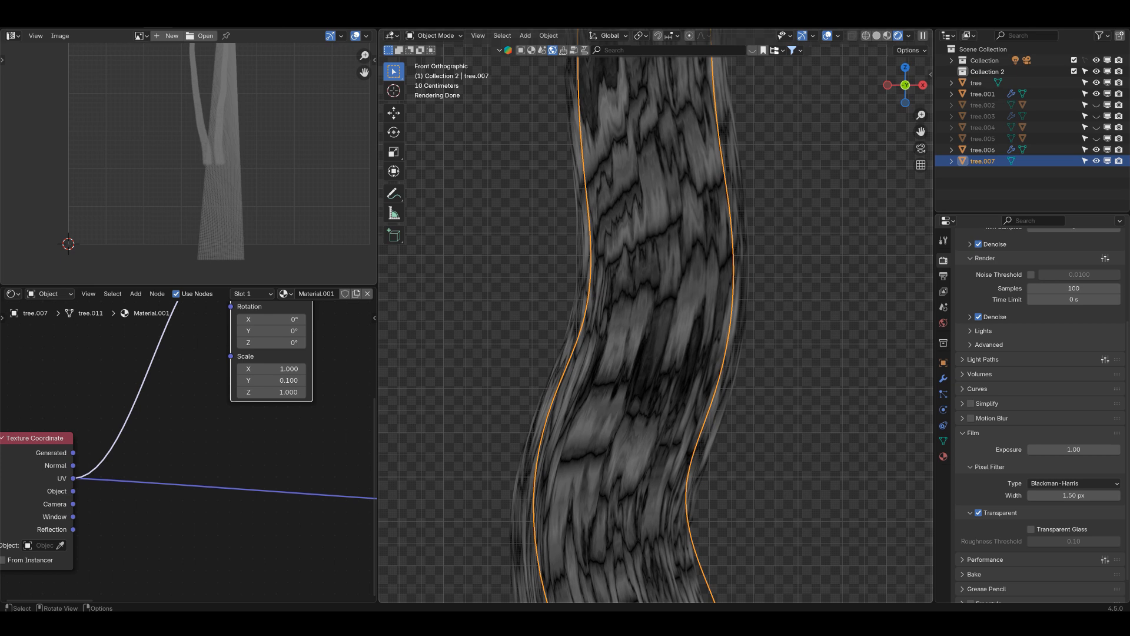
pyautogui.scroll(-3, 656, 329)
pyautogui.moveTo(657, 330); pyautogui.dragTo(612, 335, button='middle')
pyautogui.press('KP_1')
pyautogui.scroll(-3, 656, 329)
pyautogui.scroll(-1, 188, 451)
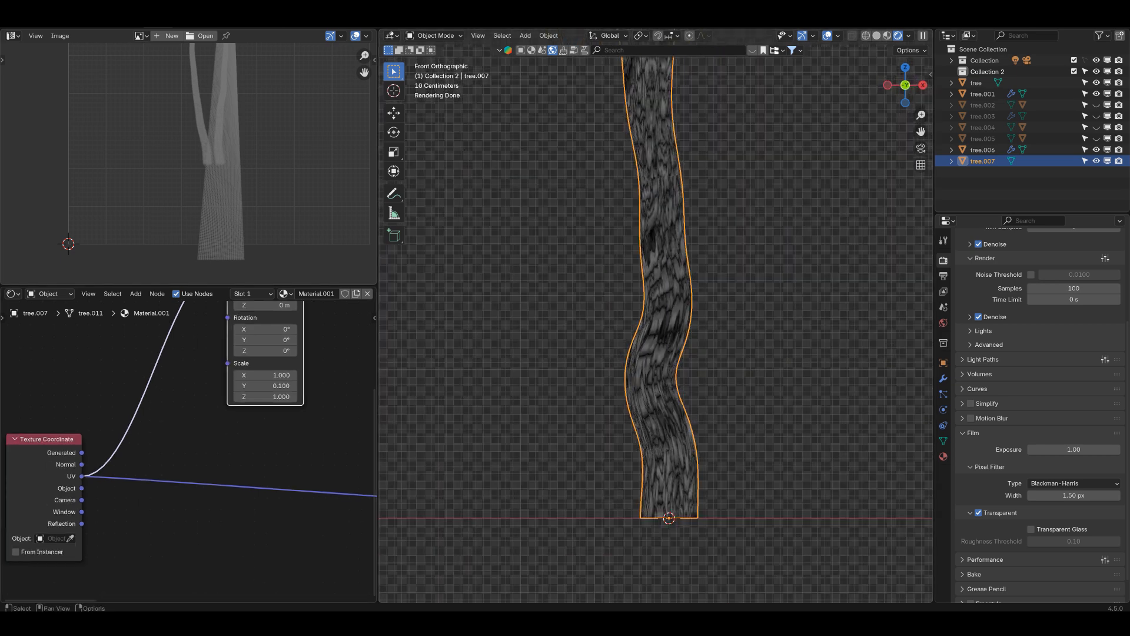
# Add a Displacement node in the empty area below and beside the Color Ramp.
pyautogui.scroll(-5, 188, 451)
pyautogui.moveTo(249, 465); pyautogui.dragTo(128, 436, button='middle')
pyautogui.scroll(6, 189, 452)
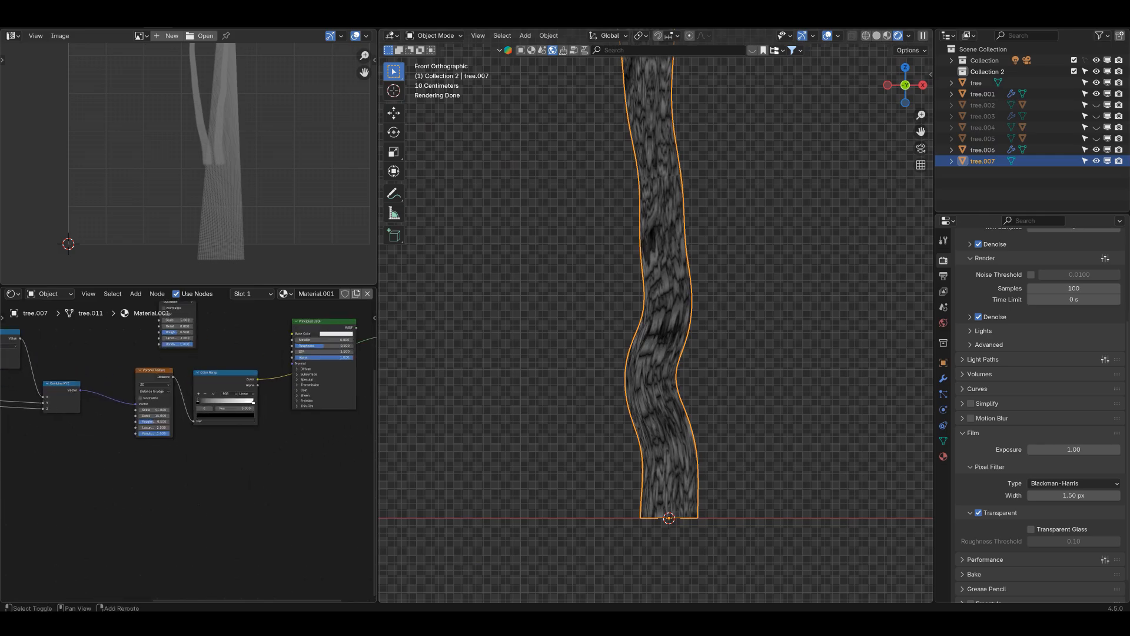
pyautogui.hotkey('shift', 'a')
pyautogui.moveTo(194, 430)
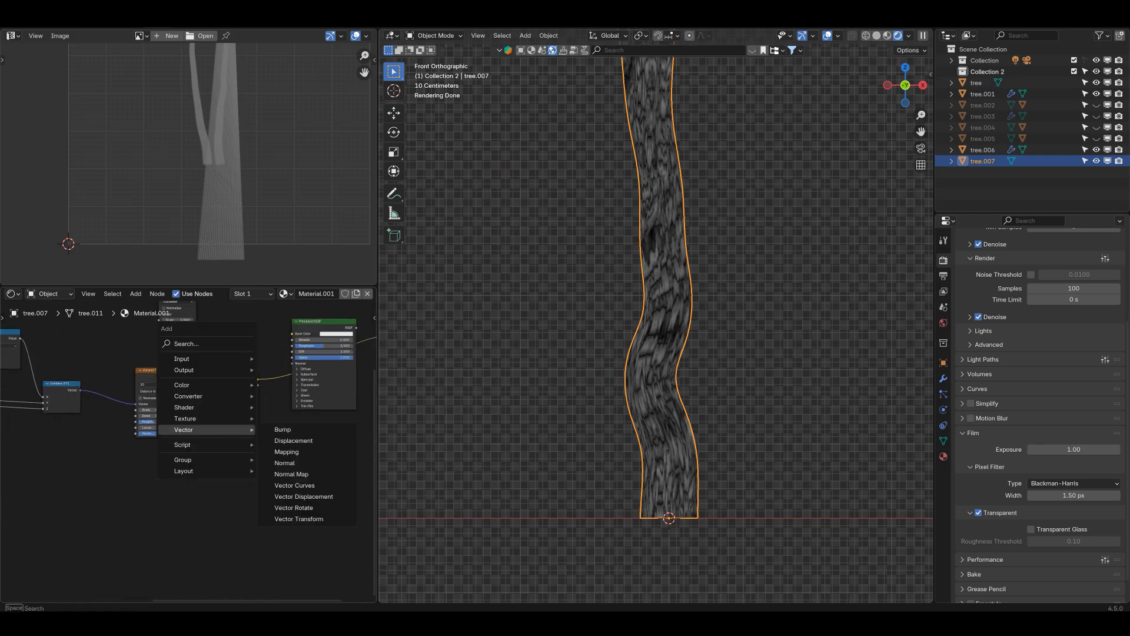
pyautogui.press('Escape')
pyautogui.hotkey('shift', 'a')
pyautogui.moveTo(259, 433)
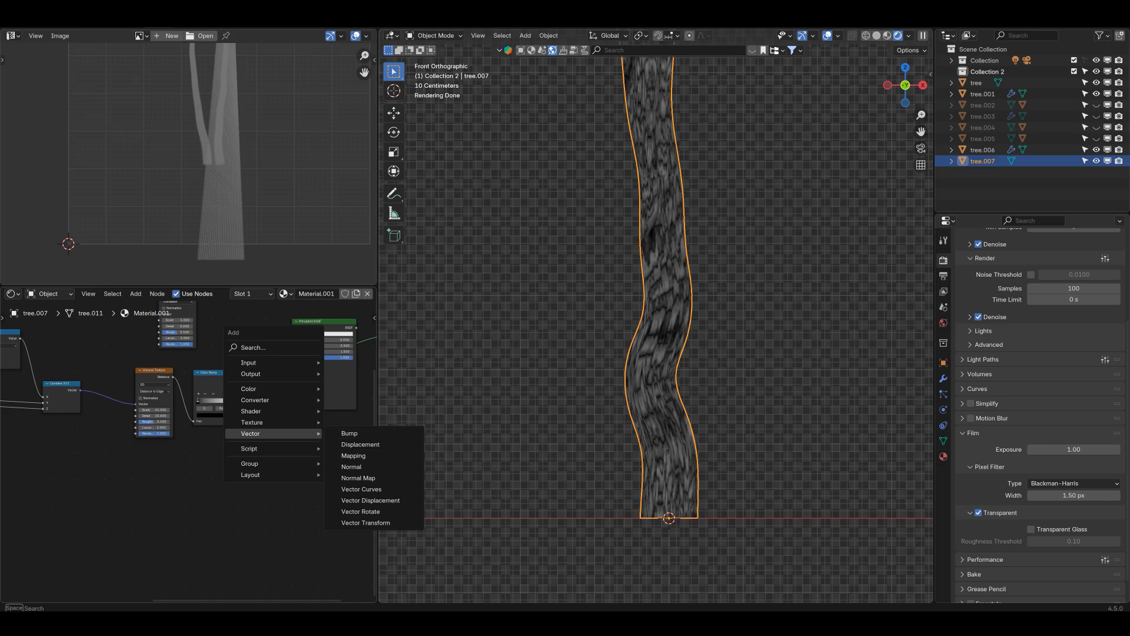
pyautogui.click(360, 445)
pyautogui.moveTo(146, 399); pyautogui.dragTo(142, 403)
pyautogui.moveTo(224, 373); pyautogui.dragTo(120, 403)
pyautogui.moveTo(203, 390); pyautogui.dragTo(177, 402)
pyautogui.moveTo(288, 480); pyautogui.dragTo(218, 474, button='middle')
pyautogui.scroll(4, 218, 475)
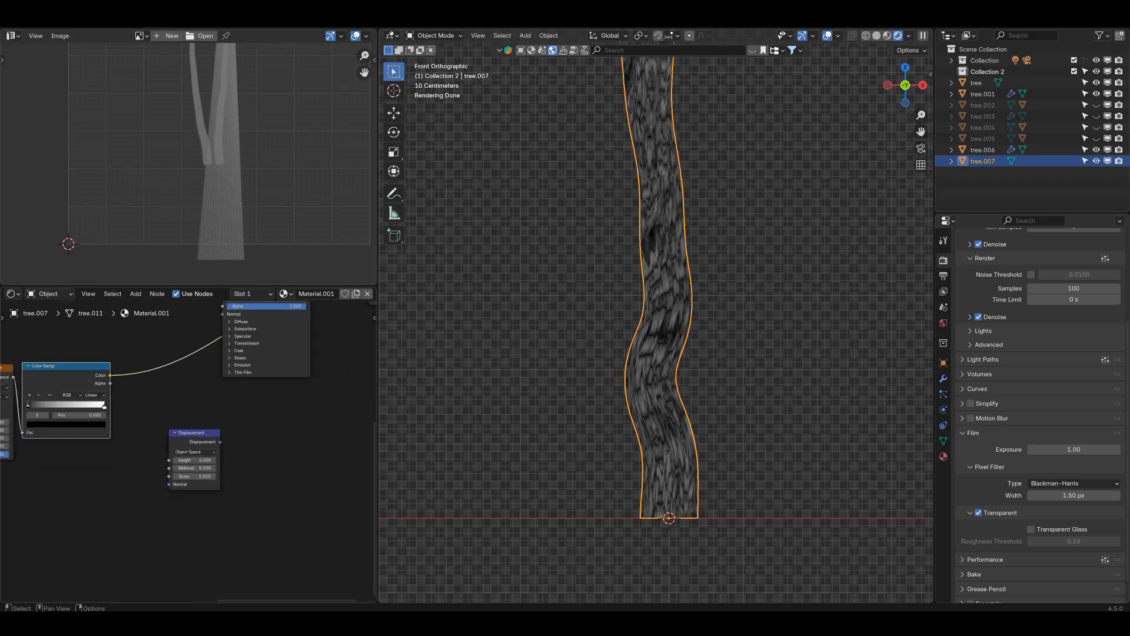
# Link the Color Ramp's Color to the Displacement node's Height, and its Displacement output to the Material Output's Displacement.
pyautogui.moveTo(111, 375); pyautogui.dragTo(115, 374)
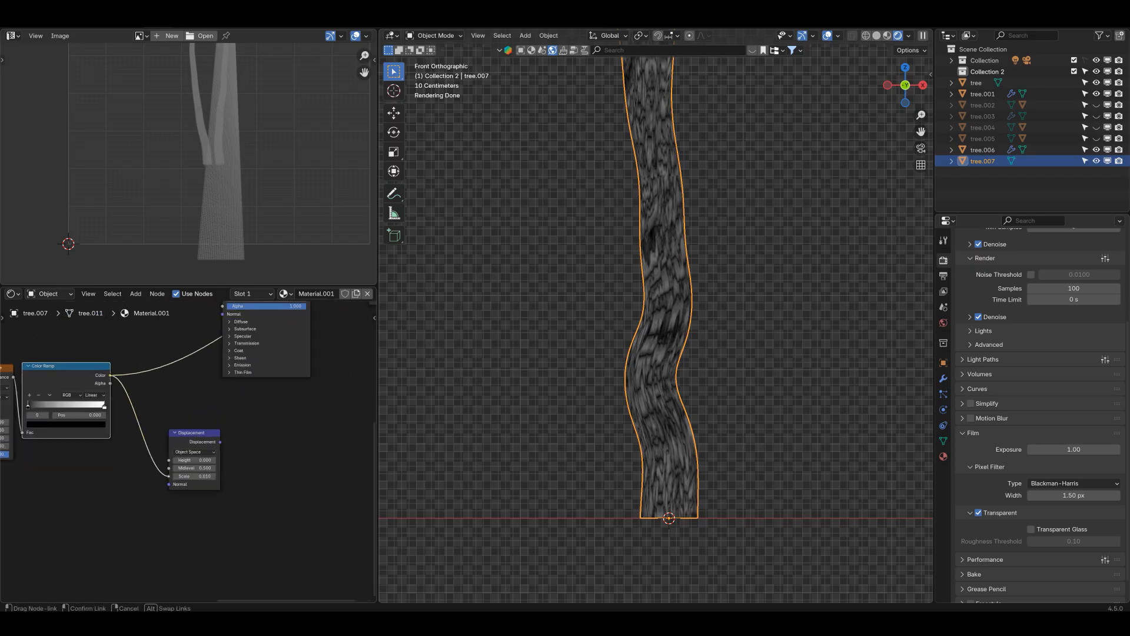
pyautogui.moveTo(168, 460); pyautogui.dragTo(168, 460)
pyautogui.scroll(-2, 189, 451)
pyautogui.moveTo(230, 435); pyautogui.dragTo(89, 513, button='middle')
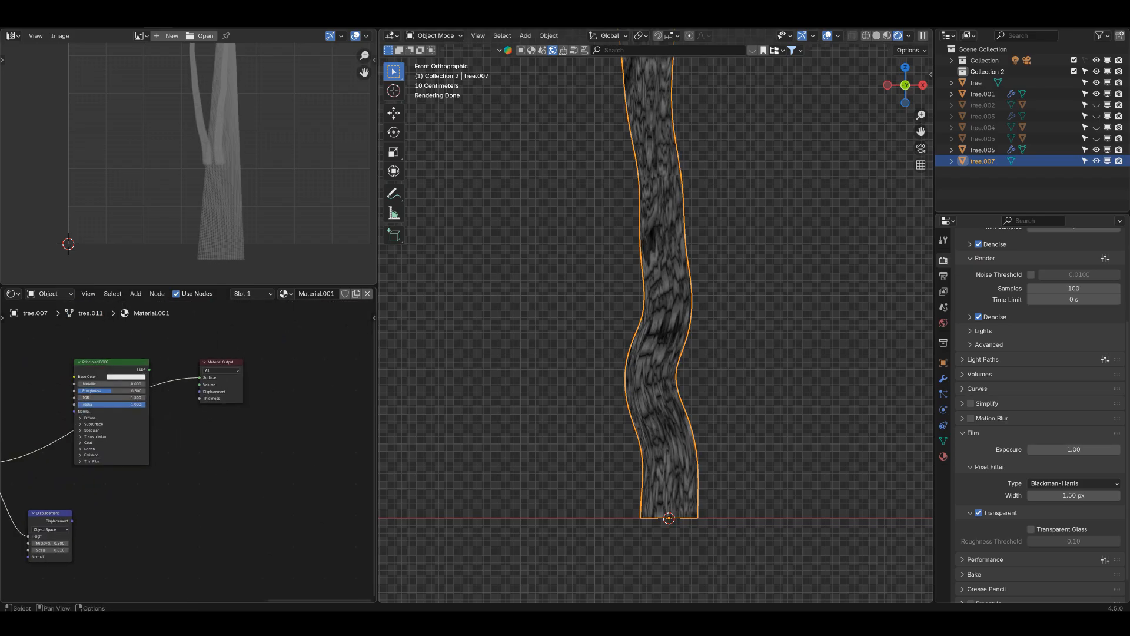
pyautogui.moveTo(72, 521); pyautogui.dragTo(200, 391)
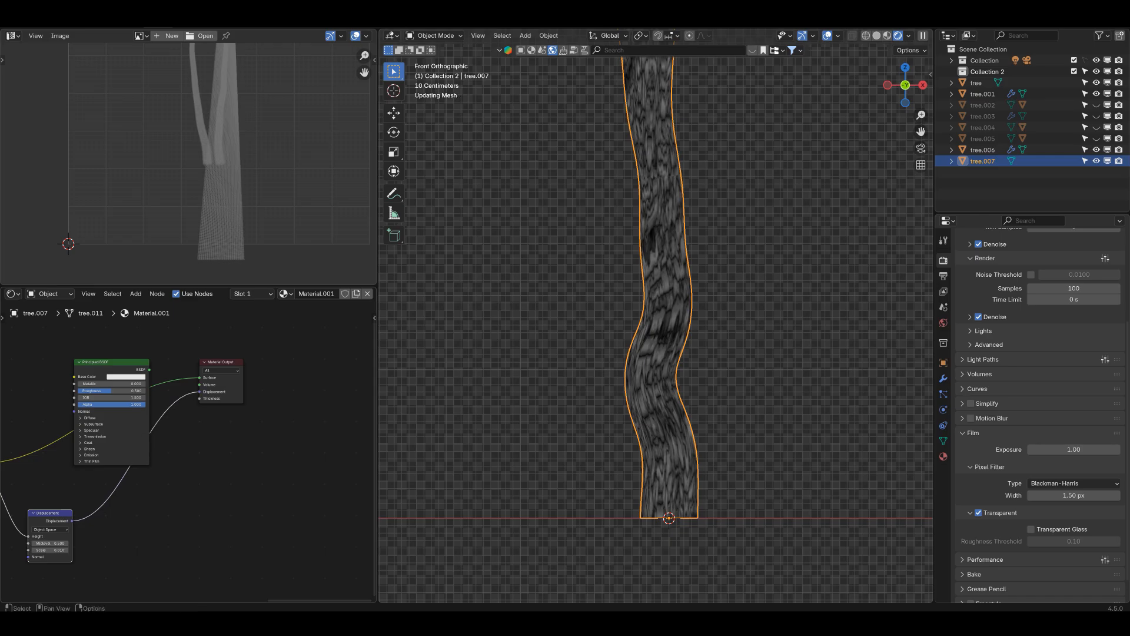
# Reconnect the Principled BSDF to the material's surface with a dark brown base color and a roughness of 0.854.
pyautogui.keyDown('ctrl'); pyautogui.keyDown('shift'); pyautogui.click(115, 424); pyautogui.keyUp('shift'); pyautogui.keyUp('ctrl')
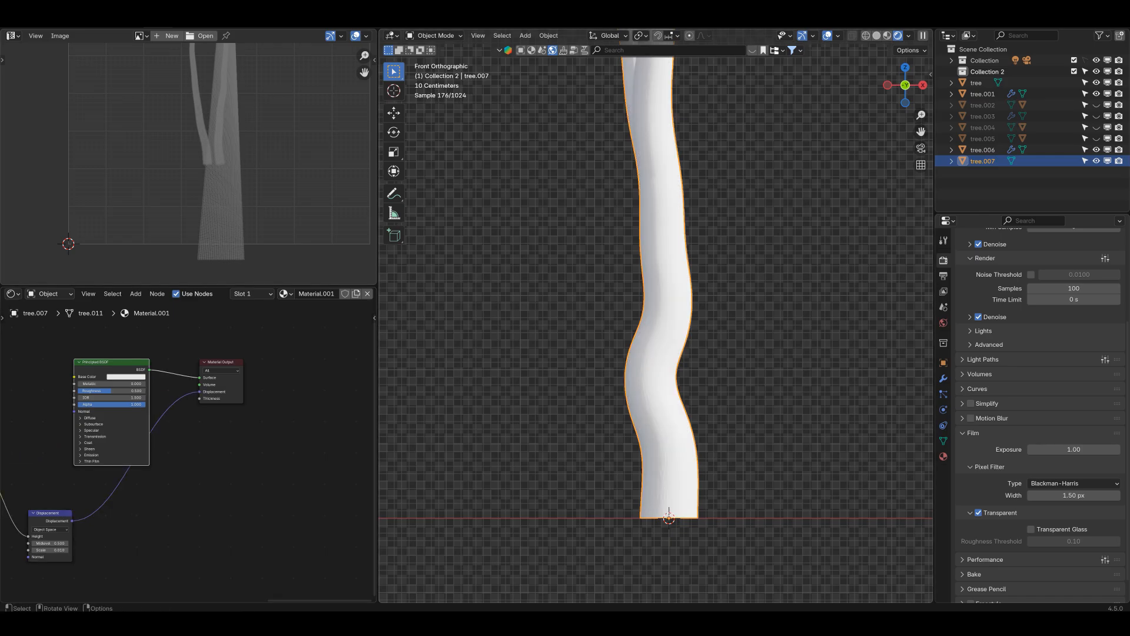
pyautogui.click(126, 377)
pyautogui.moveTo(131, 305); pyautogui.dragTo(164, 308)
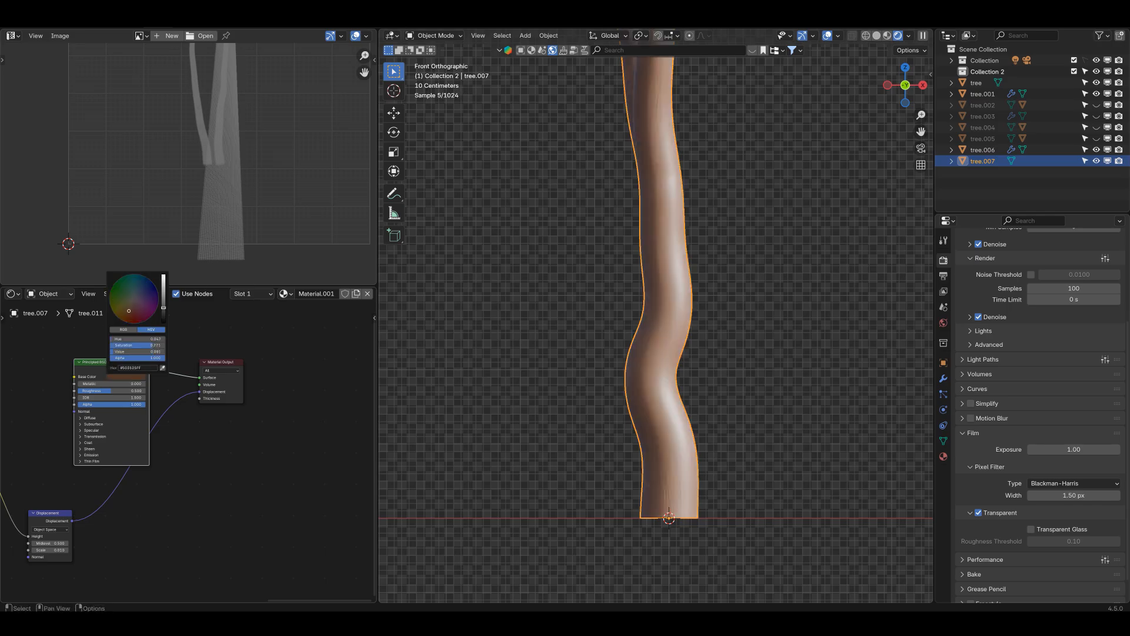
pyautogui.moveTo(109, 391); pyautogui.dragTo(143, 390)
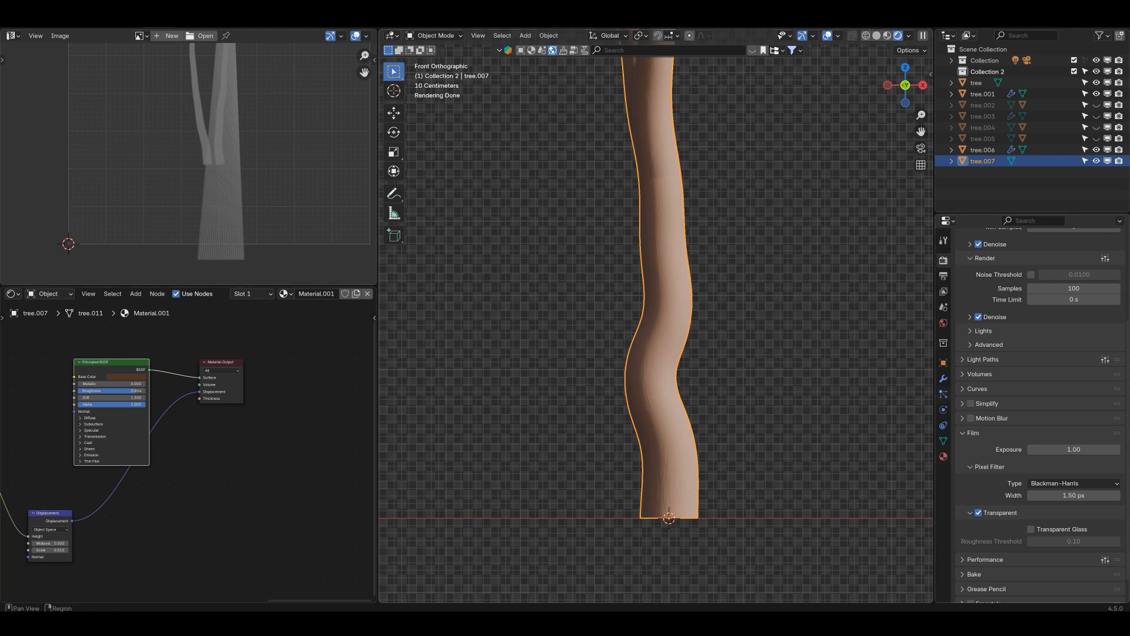
# Set the bark material's surface displacement method to Displacement and Bump.
pyautogui.click(943, 457)
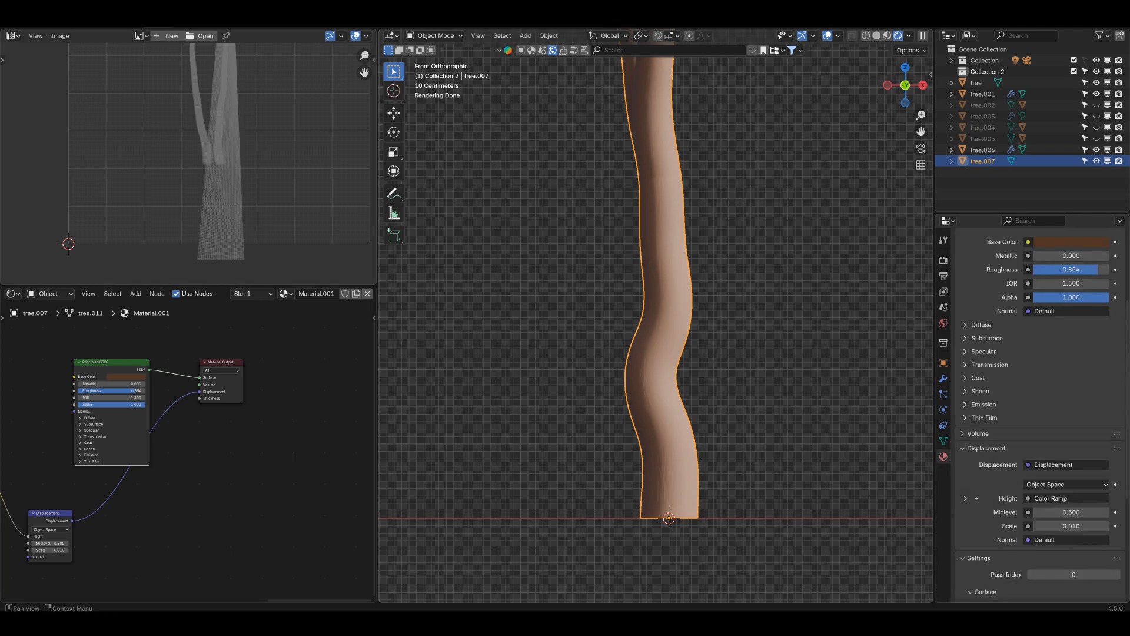
pyautogui.scroll(-5, 1036, 412)
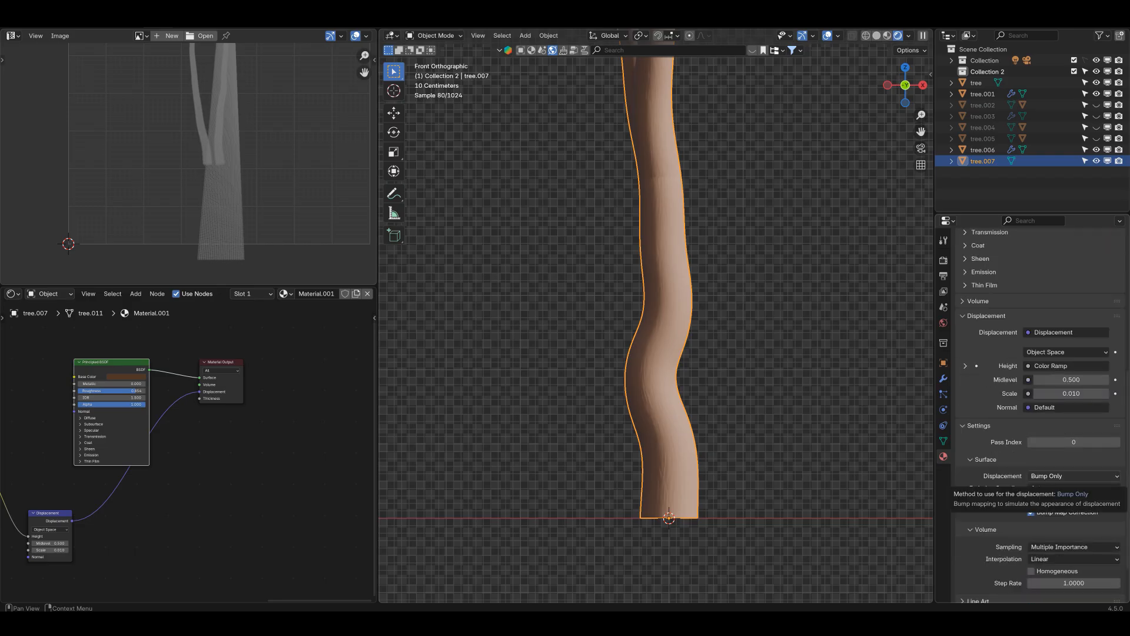
pyautogui.click(1074, 476)
pyautogui.click(1065, 512)
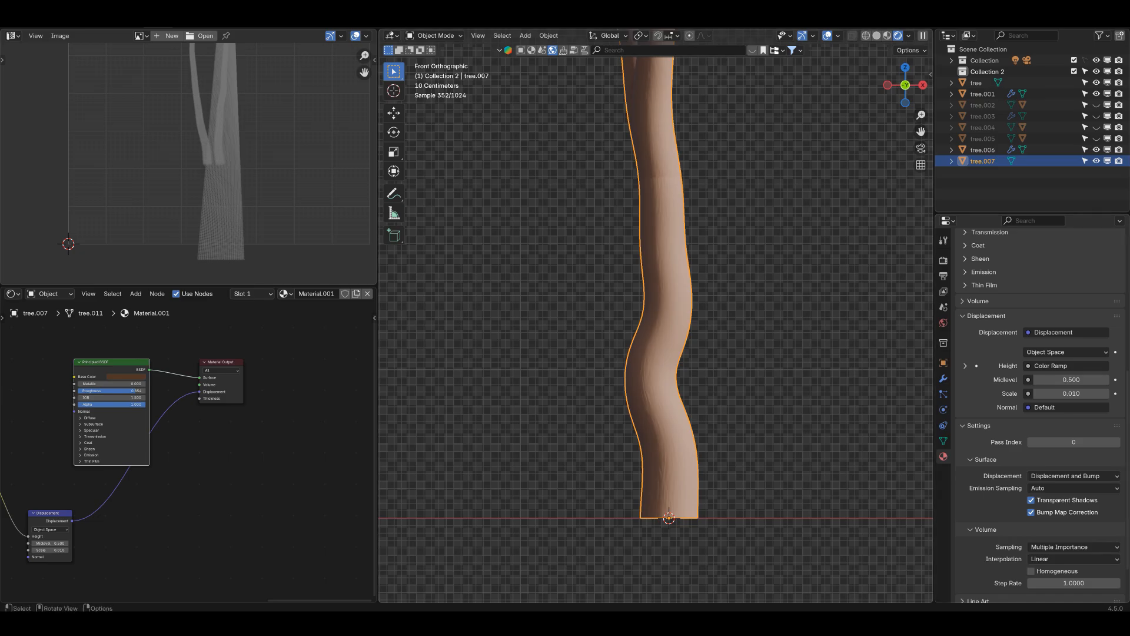
# Try a scale of 1 on the Displacement node.
pyautogui.click(943, 378)
pyautogui.scroll(5, 656, 316)
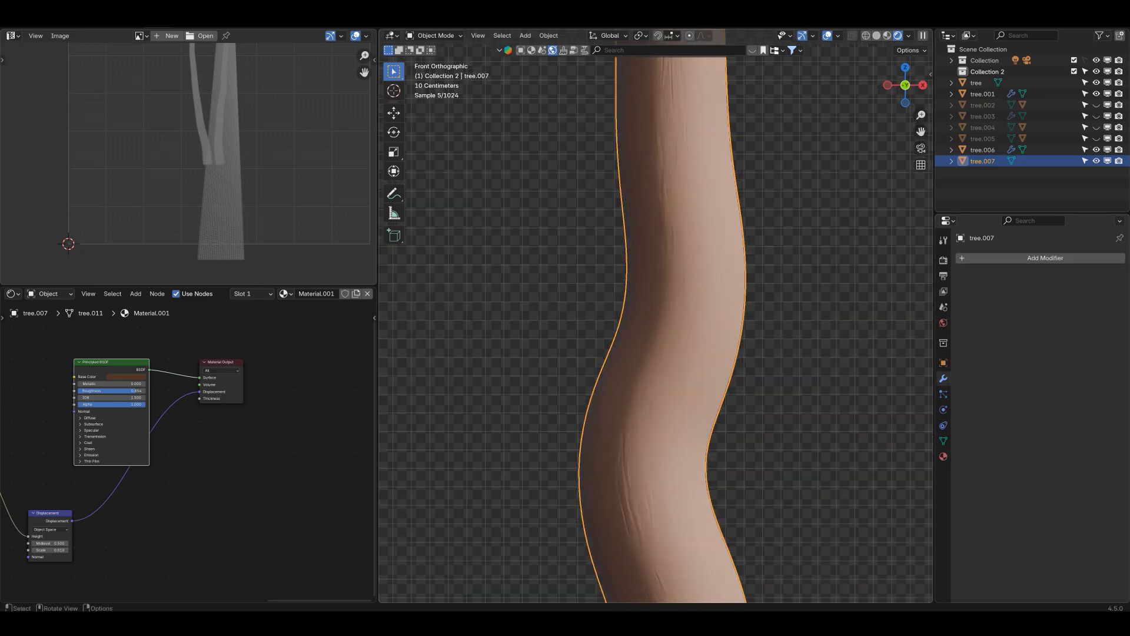
pyautogui.scroll(1, 183, 445)
pyautogui.moveTo(39, 542); pyautogui.dragTo(188, 438, button='middle')
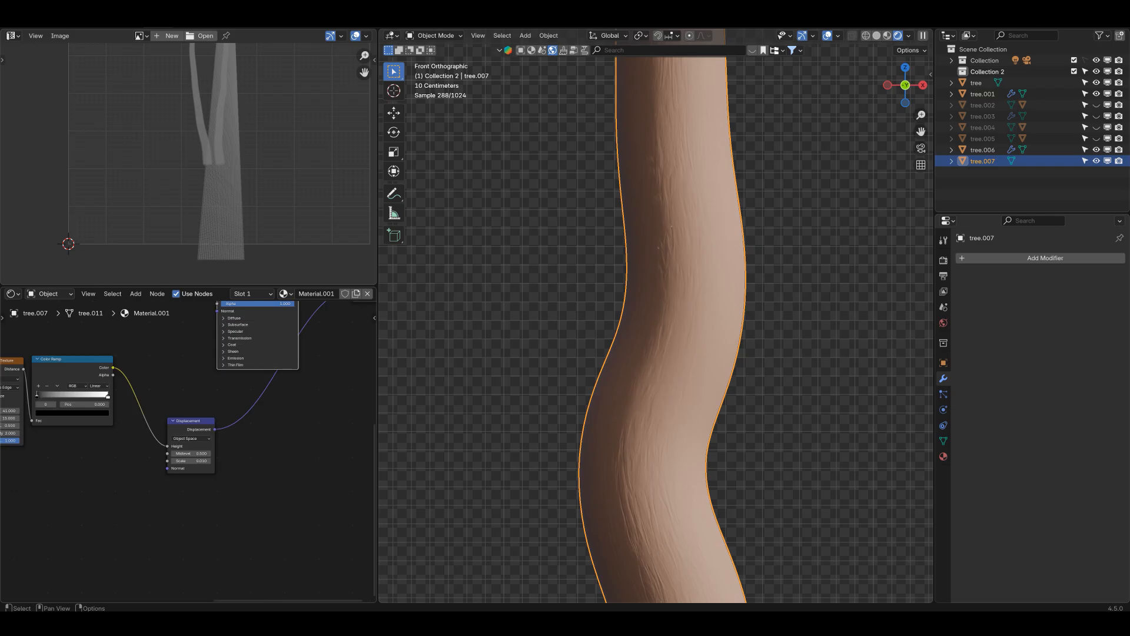
pyautogui.scroll(3, 188, 438)
pyautogui.click(193, 465)
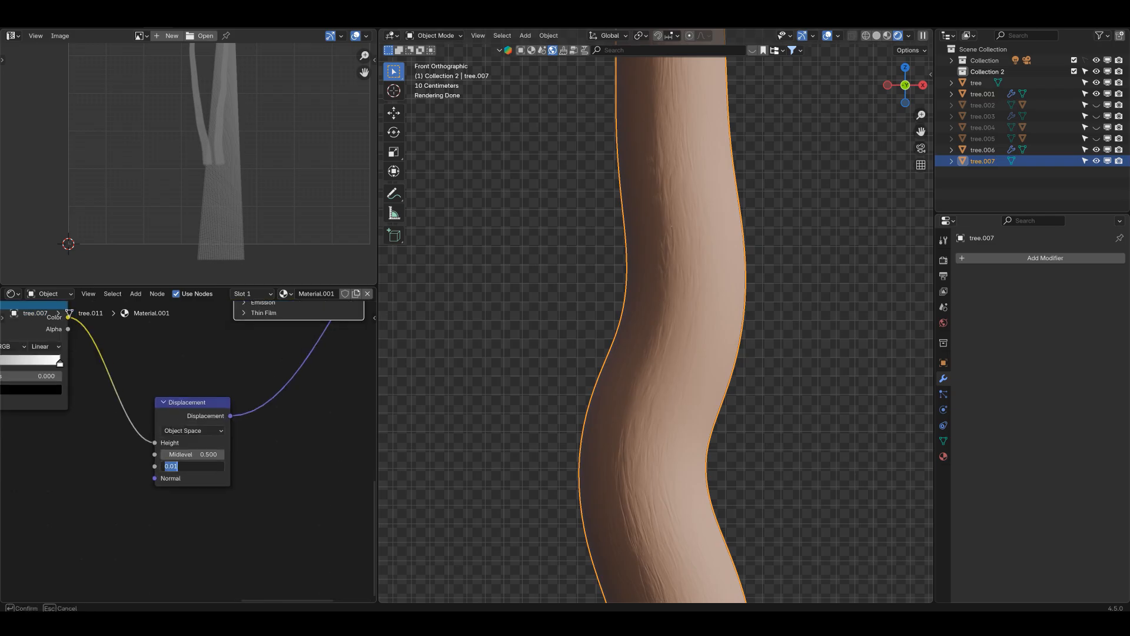
pyautogui.write('1')
pyautogui.press('Return')
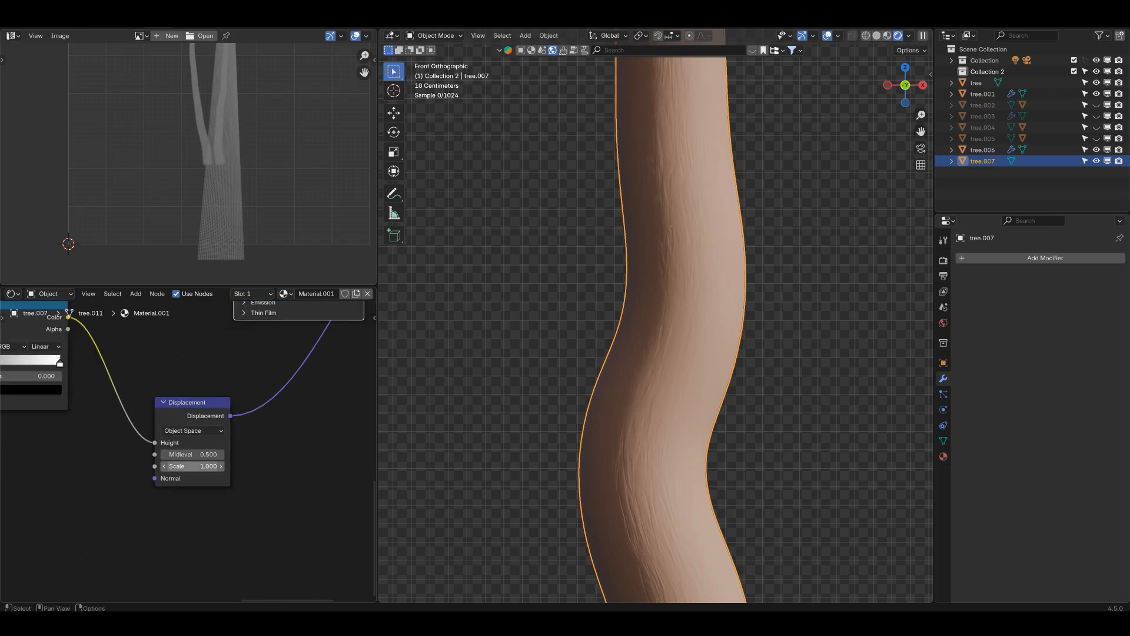
# Set the Displacement node's Midlevel to 0 and its Scale to 0.5.
pyautogui.click(193, 454)
pyautogui.write('0')
pyautogui.press('Return')
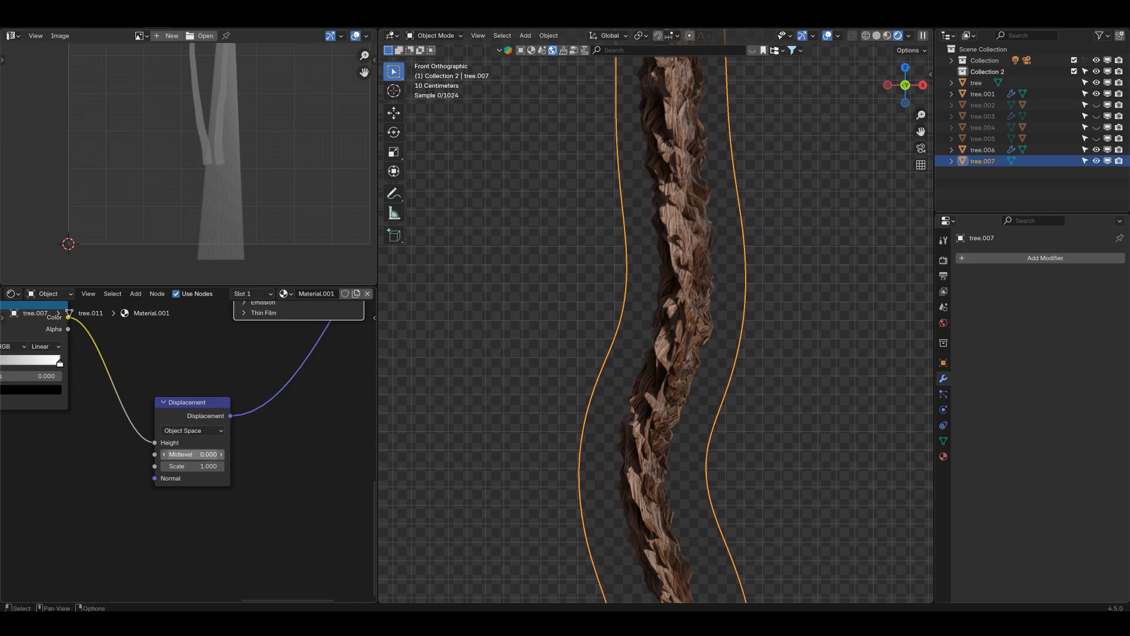
pyautogui.click(192, 465)
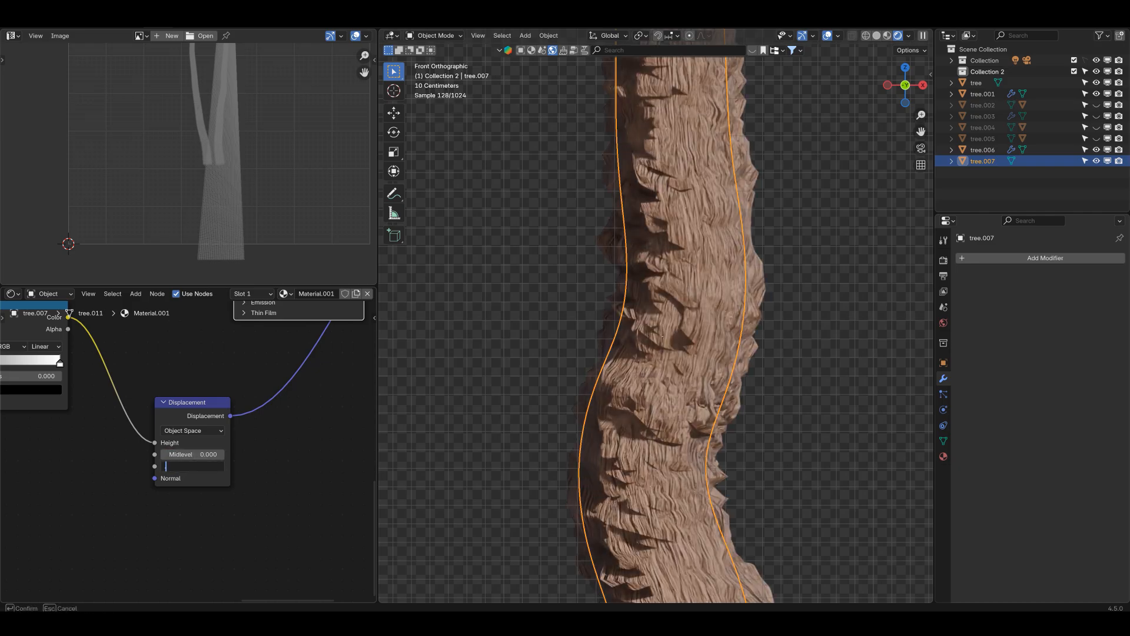
pyautogui.press('Return')
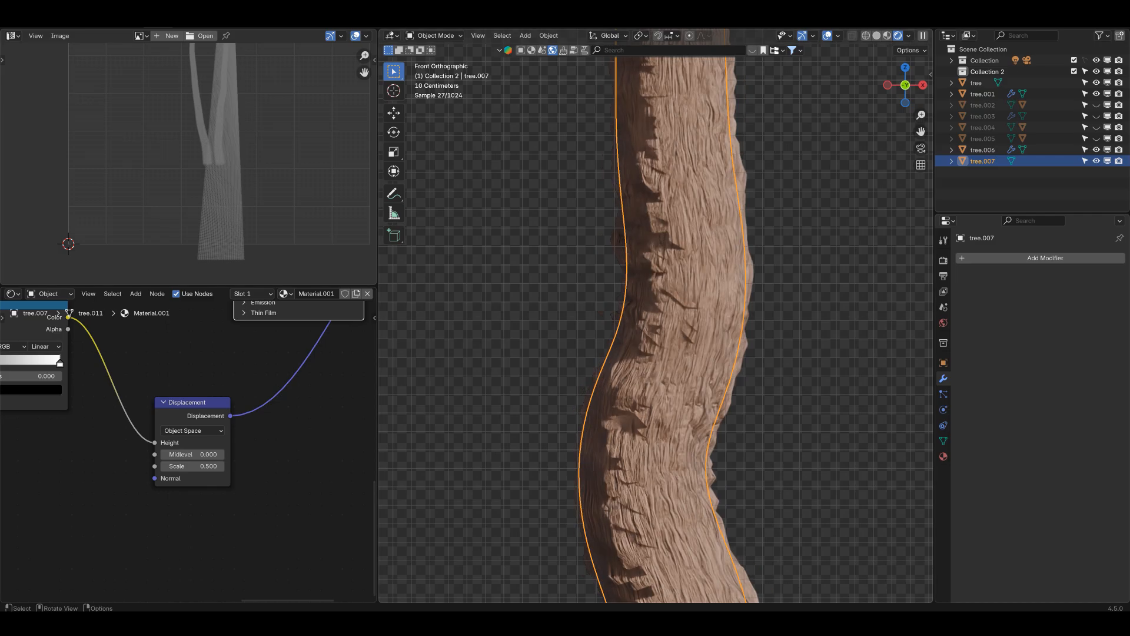
# Add a Subdivision Surface modifier to the trunk with viewport and render levels of 4.
pyautogui.click(972, 258)
pyautogui.moveTo(972, 261)
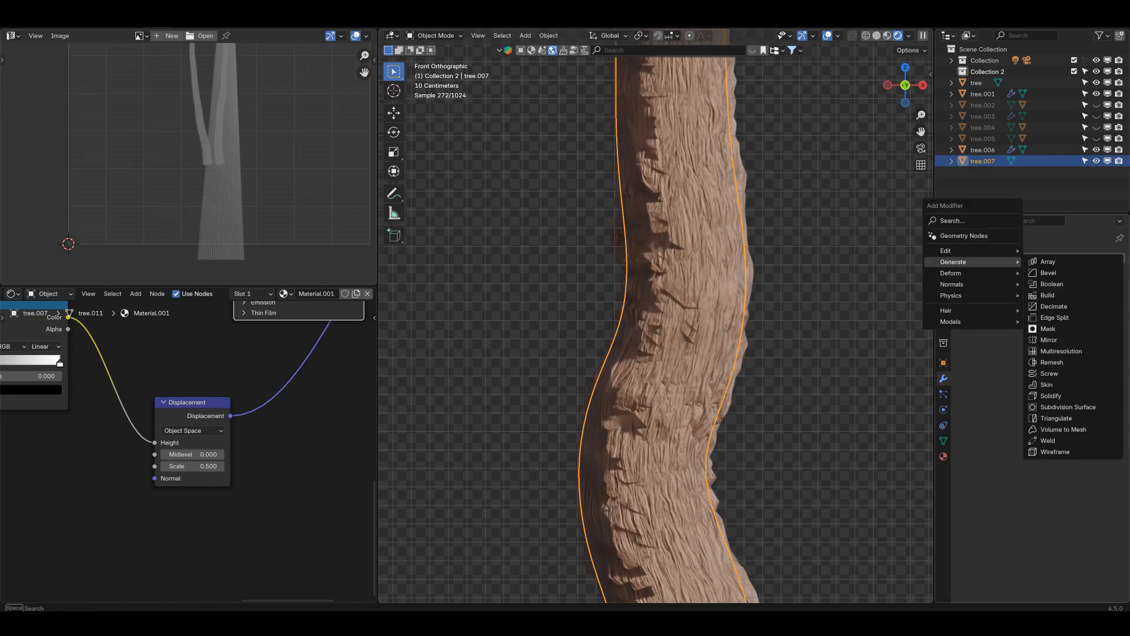
pyautogui.click(1068, 407)
pyautogui.click(1054, 307)
pyautogui.write('4')
pyautogui.press('Return')
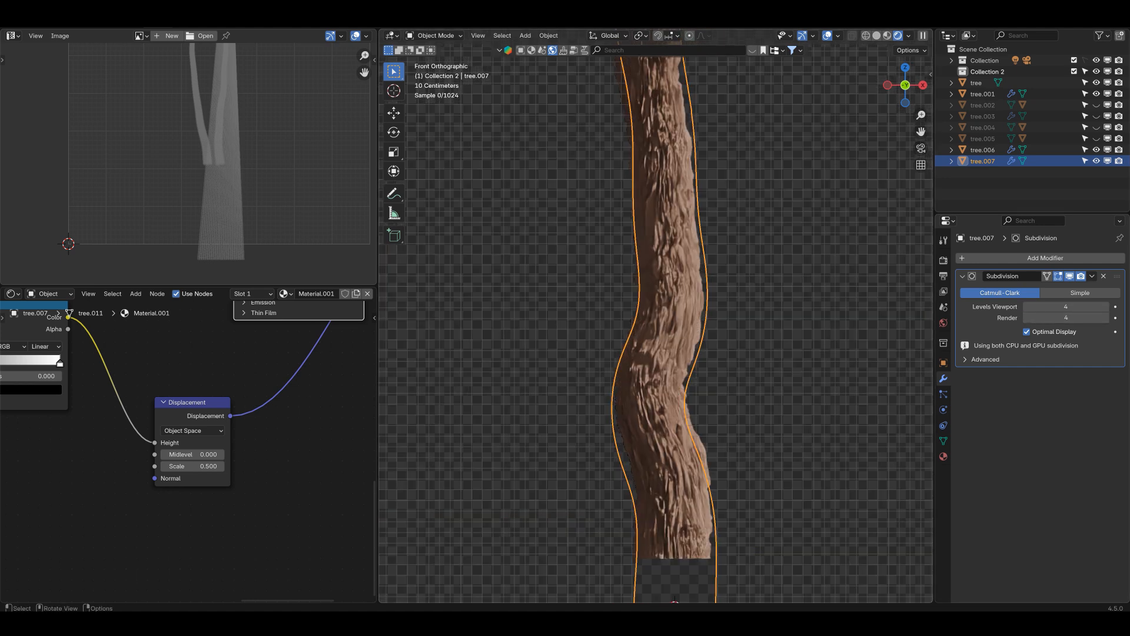
# Inspect the subdivided bark on the trunk and turn off the Subdivision modifier's viewport display.
pyautogui.scroll(-1, 656, 317)
pyautogui.scroll(1, 655, 316)
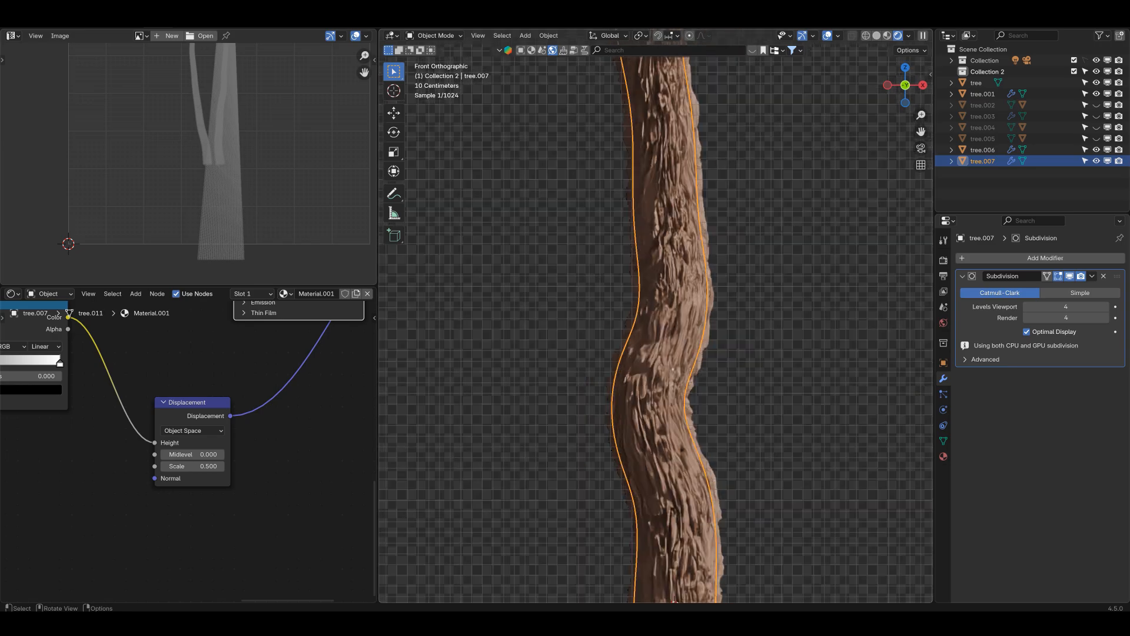
pyautogui.scroll(-1, 656, 316)
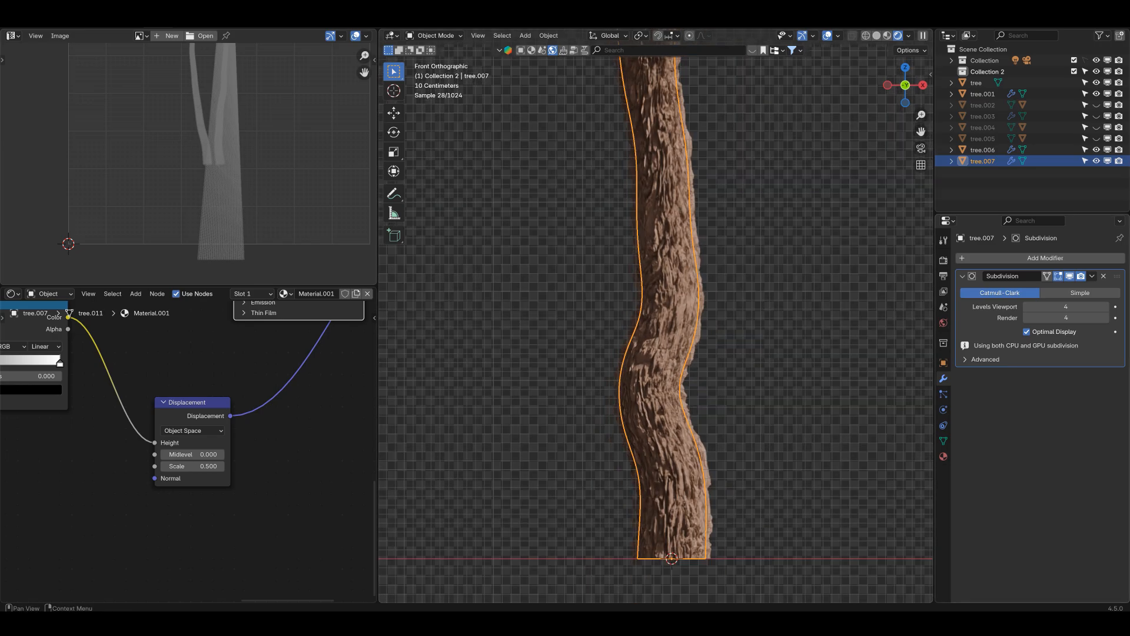
pyautogui.click(1069, 276)
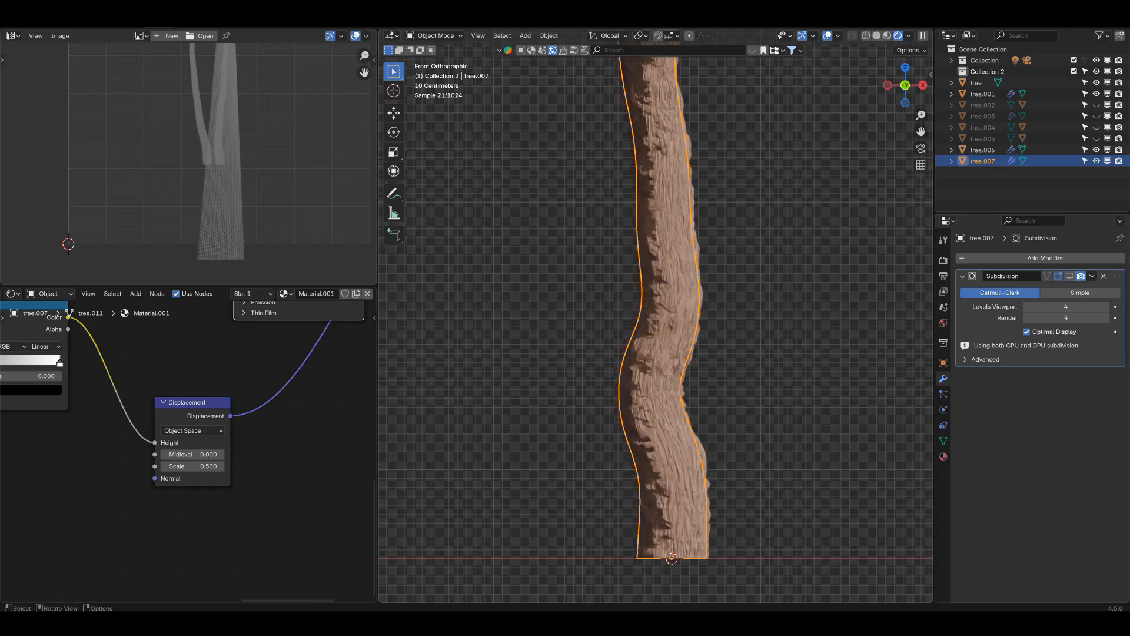
# Move the spare Voronoi Texture above the bark Voronoi and place a duplicate of the Color Ramp beside it.
pyautogui.scroll(-3, 189, 450)
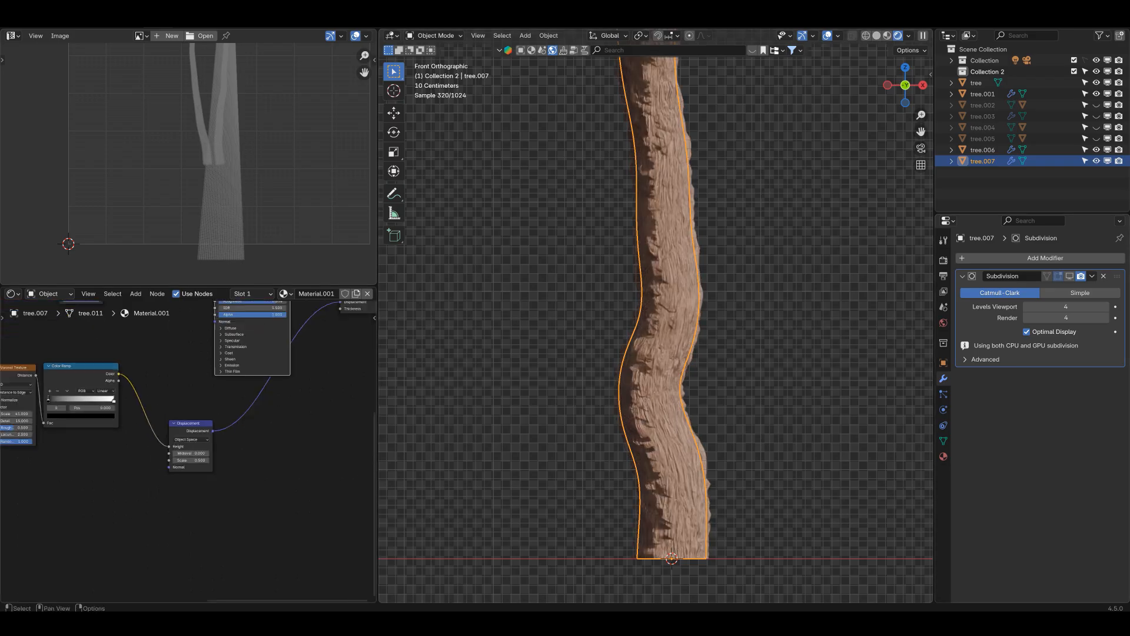
pyautogui.moveTo(188, 436); pyautogui.dragTo(299, 520, button='middle')
pyautogui.moveTo(206, 322); pyautogui.dragTo(149, 358)
pyautogui.scroll(2, 186, 452)
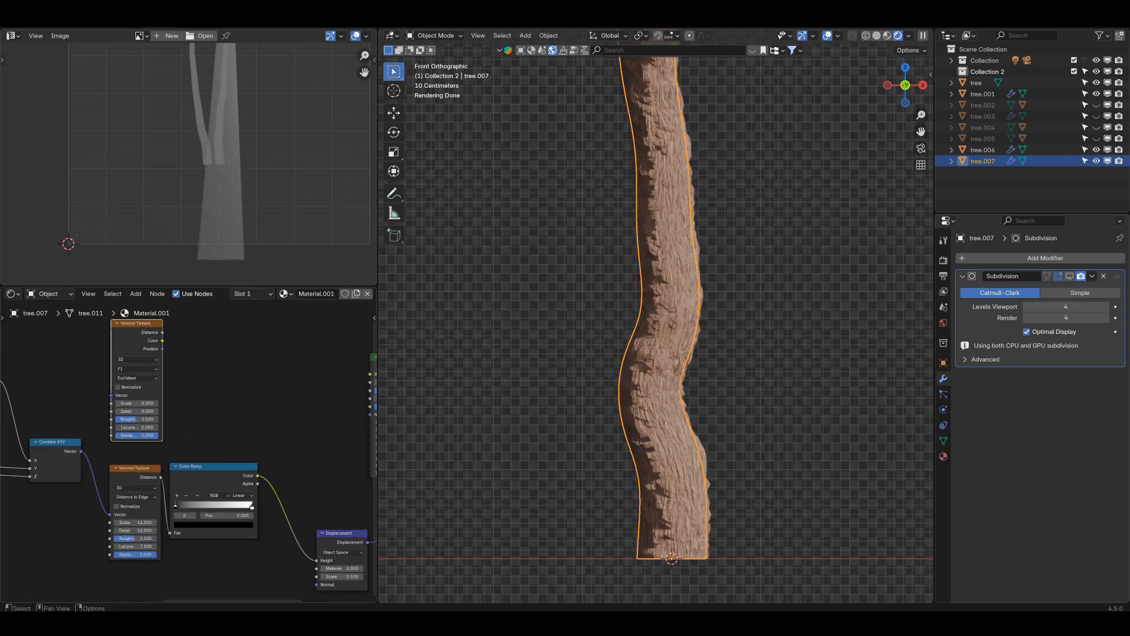
pyautogui.click(213, 467)
pyautogui.hotkey('shift', 'd')
pyautogui.click(237, 332)
# Link the upper Voronoi's Distance to the duplicated Color Ramp's Fac, and the Texture Coordinate's UV to that Voronoi's Vector.
pyautogui.moveTo(237, 365); pyautogui.dragTo(229, 379, button='middle')
pyautogui.moveTo(156, 345); pyautogui.dragTo(173, 363)
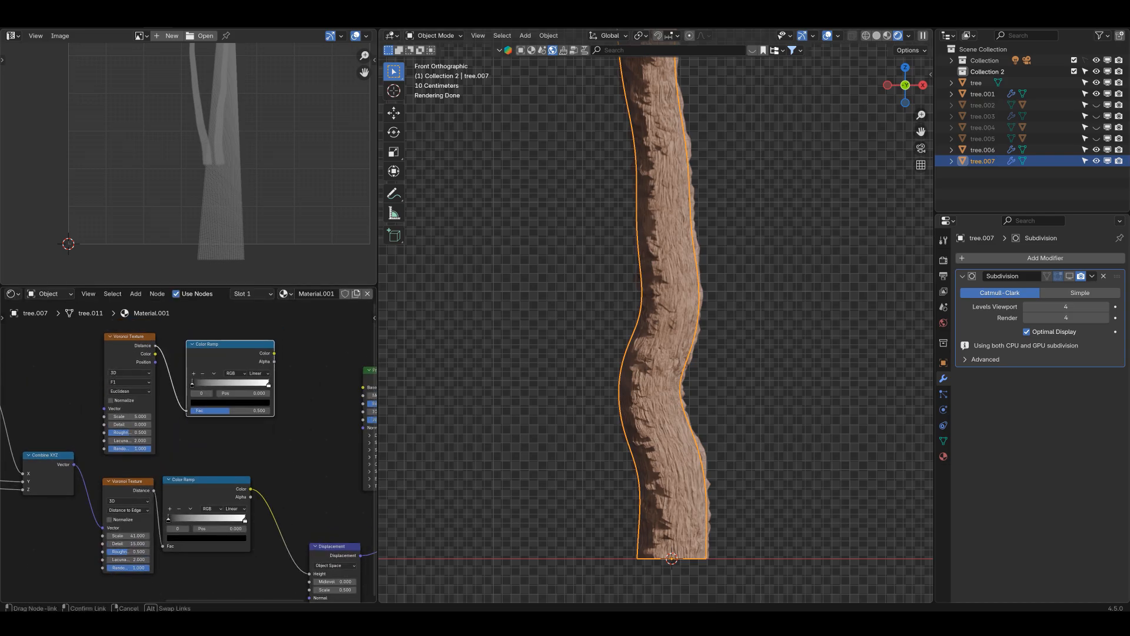
pyautogui.moveTo(189, 410); pyautogui.dragTo(190, 410)
pyautogui.moveTo(189, 410); pyautogui.dragTo(310, 396, button='middle')
pyautogui.moveTo(188, 435); pyautogui.dragTo(244, 423, button='middle')
pyautogui.scroll(-2, 189, 446)
pyautogui.moveTo(189, 445); pyautogui.dragTo(218, 440, button='middle')
pyautogui.scroll(-2, 201, 441)
pyautogui.moveTo(13, 442); pyautogui.dragTo(274, 406)
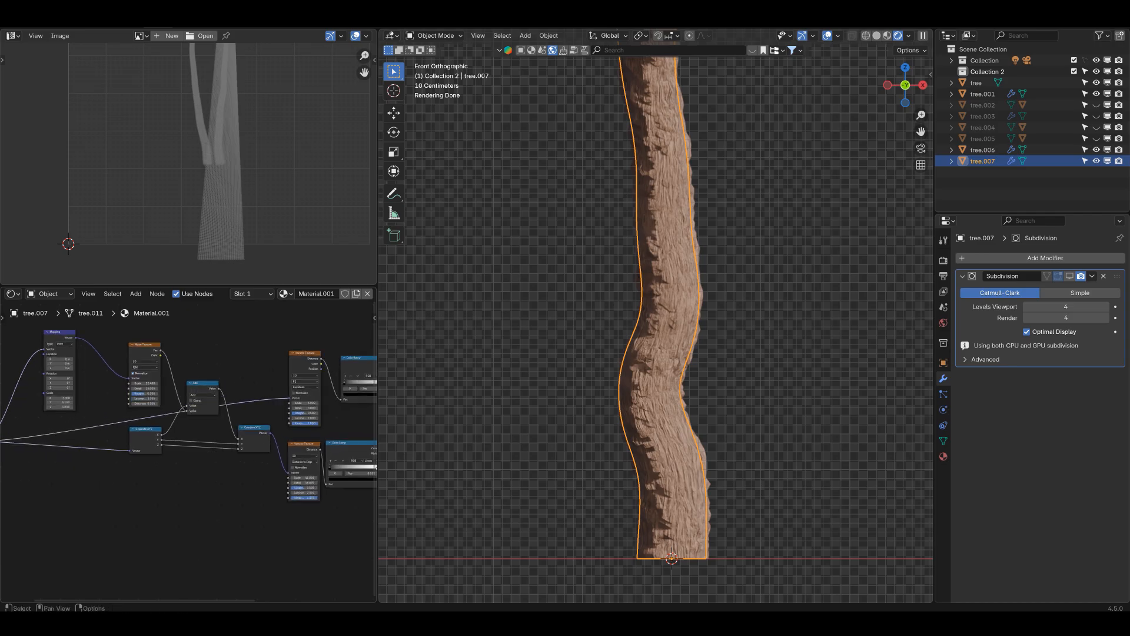
# Preview the duplicated Color Ramp on the trunk and raise the upper Voronoi Texture's scale to about 482.
pyautogui.scroll(4, 253, 424)
pyautogui.scroll(2, 189, 452)
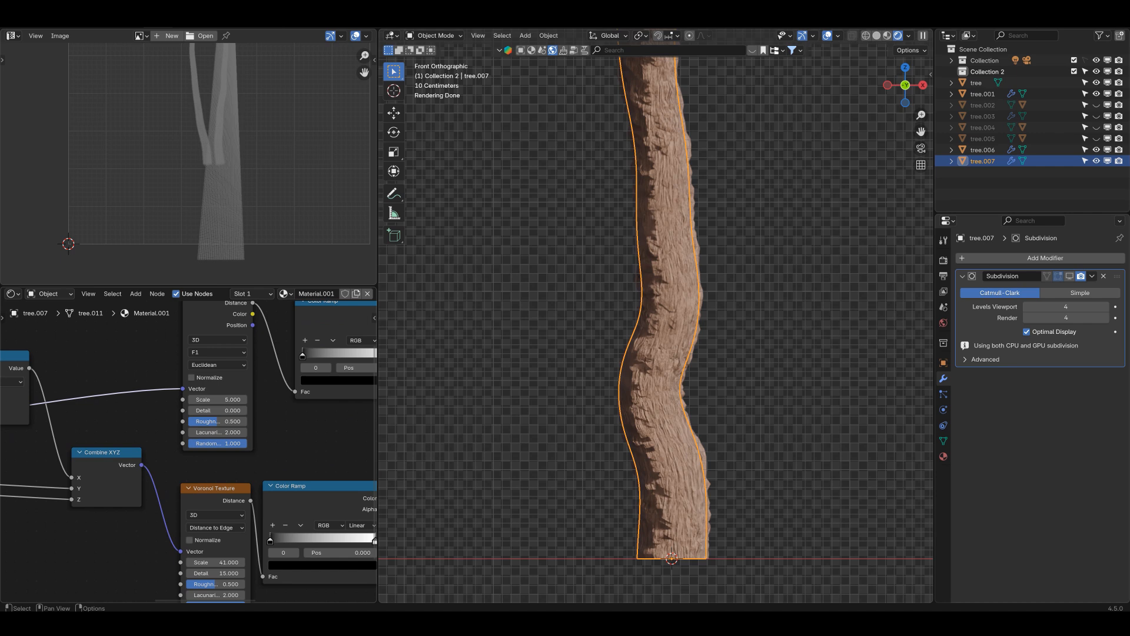
pyautogui.moveTo(270, 406); pyautogui.dragTo(153, 480, button='middle')
pyautogui.keyDown('ctrl'); pyautogui.keyDown('shift'); pyautogui.click(233, 390); pyautogui.keyUp('shift'); pyautogui.keyUp('ctrl')
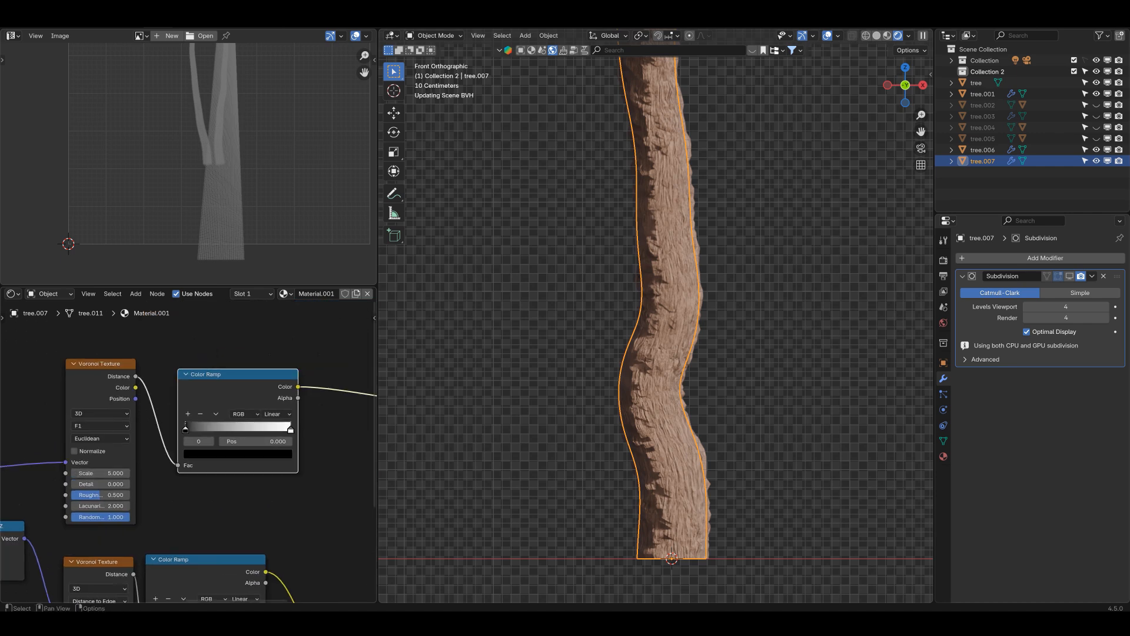
pyautogui.scroll(3, 189, 452)
pyautogui.moveTo(141, 471); pyautogui.dragTo(189, 439, button='middle')
pyautogui.moveTo(125, 447); pyautogui.dragTo(224, 446)
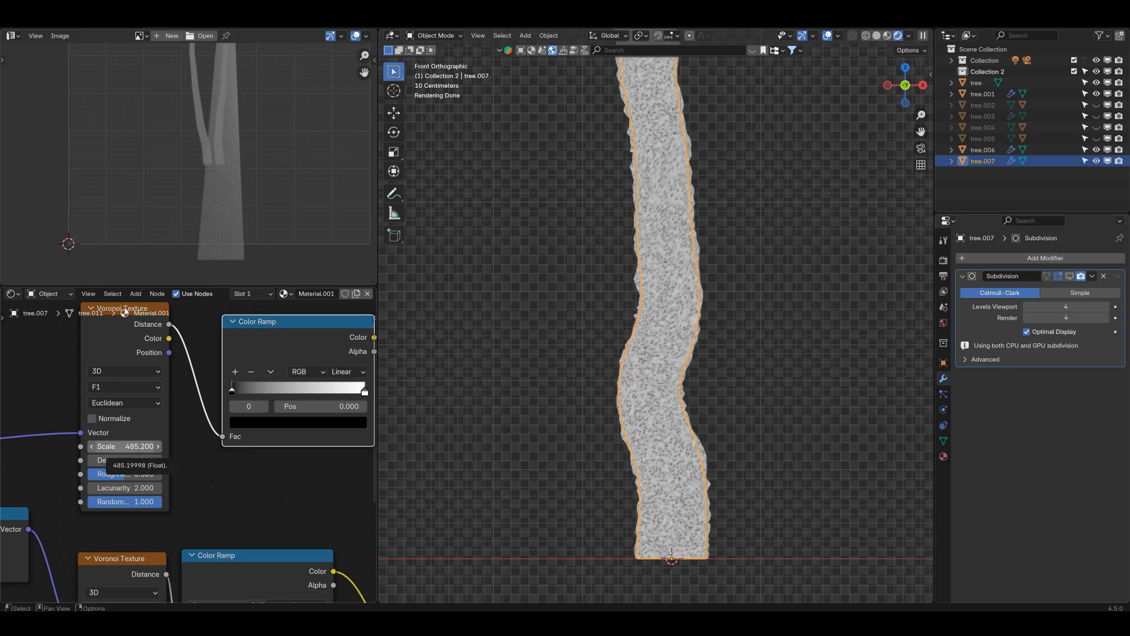
# Set the upper Voronoi Texture to the Chebychev distance metric and the Smooth F1 feature output.
pyautogui.click(125, 387)
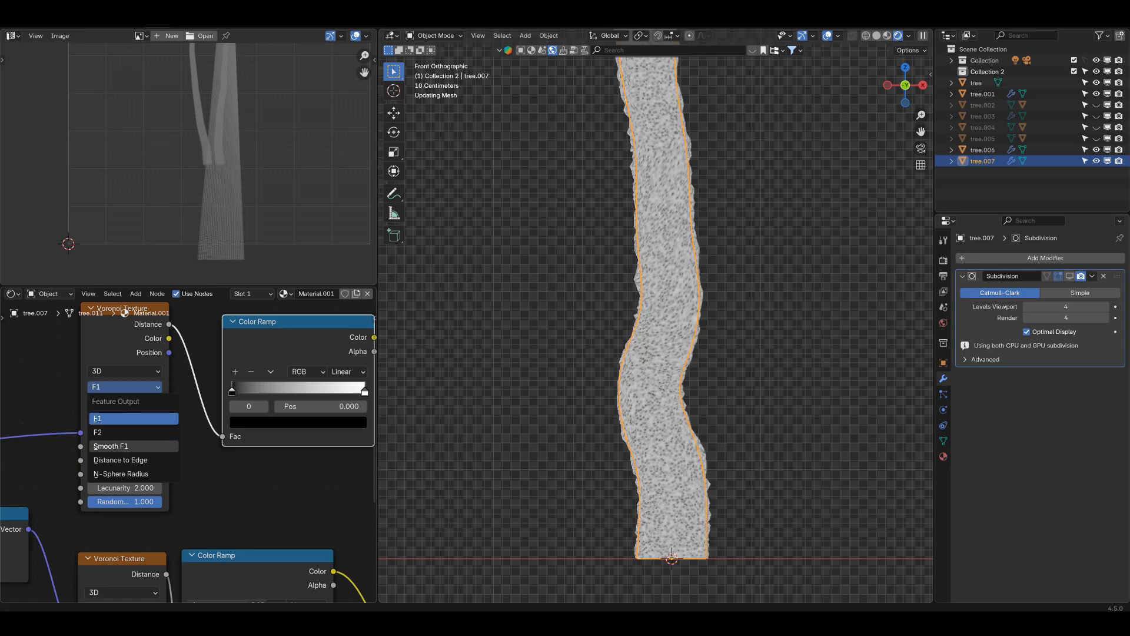
pyautogui.click(117, 352)
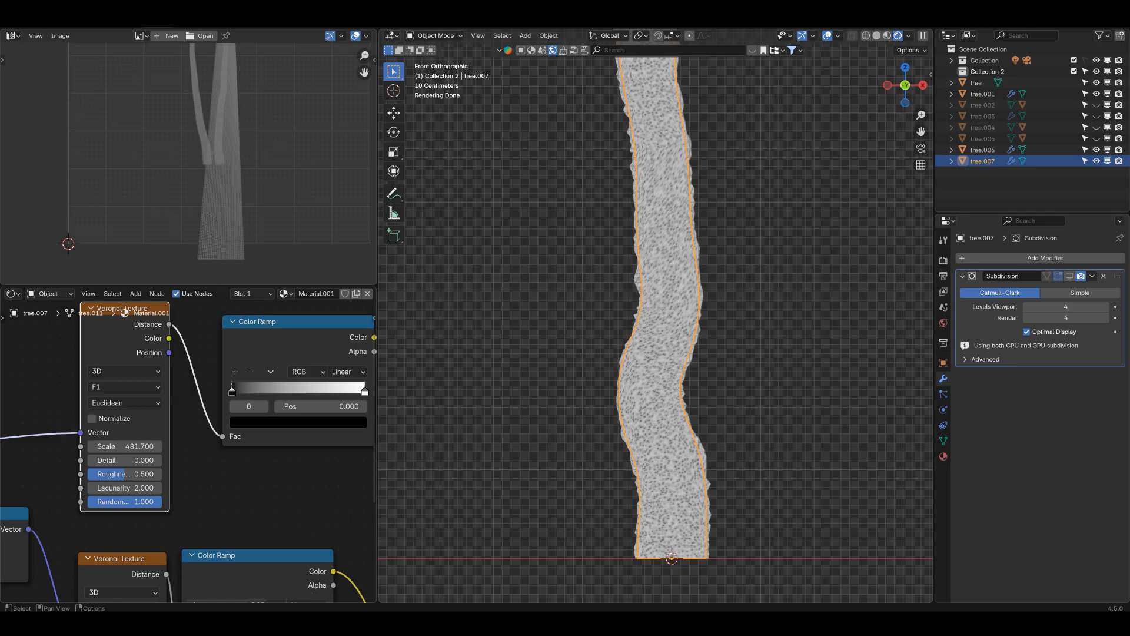
pyautogui.click(124, 402)
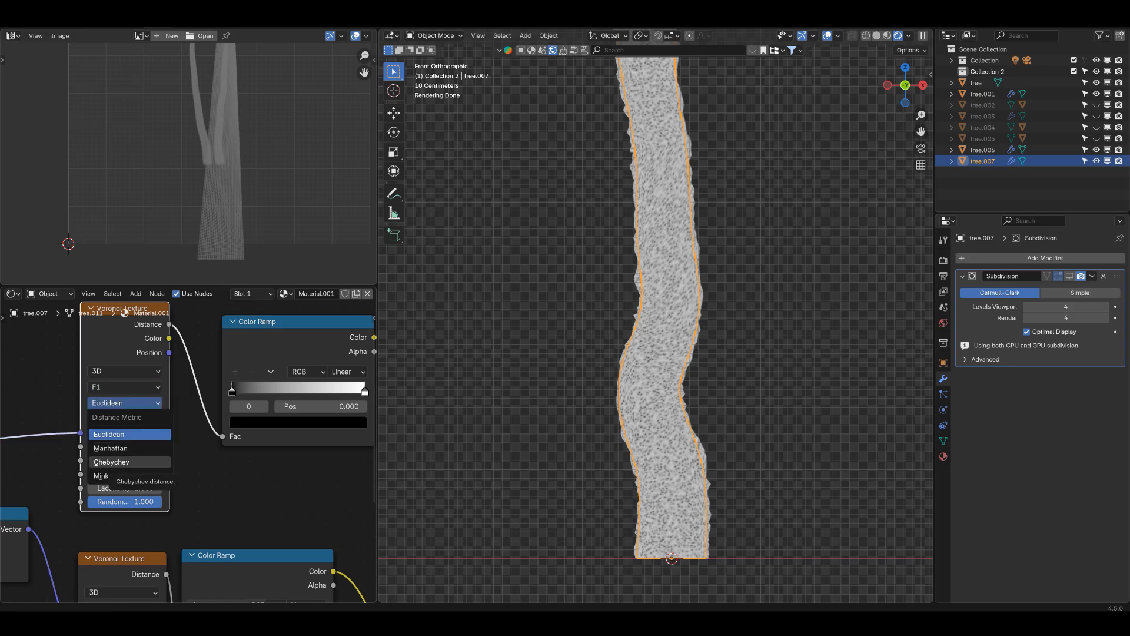
pyautogui.click(111, 462)
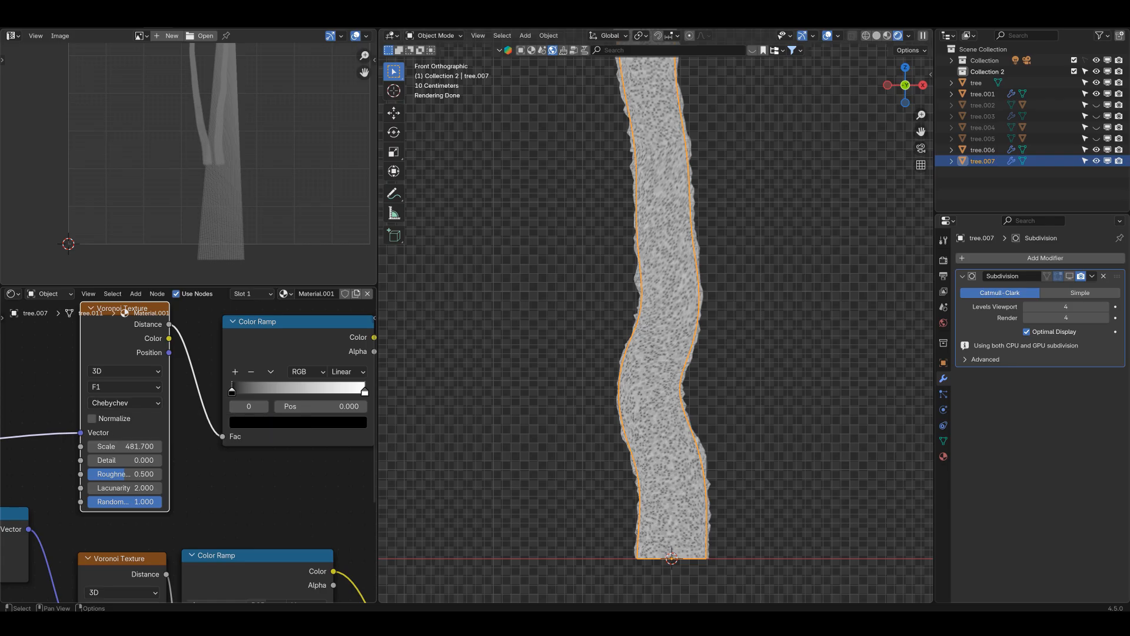
pyautogui.click(125, 386)
pyautogui.click(118, 445)
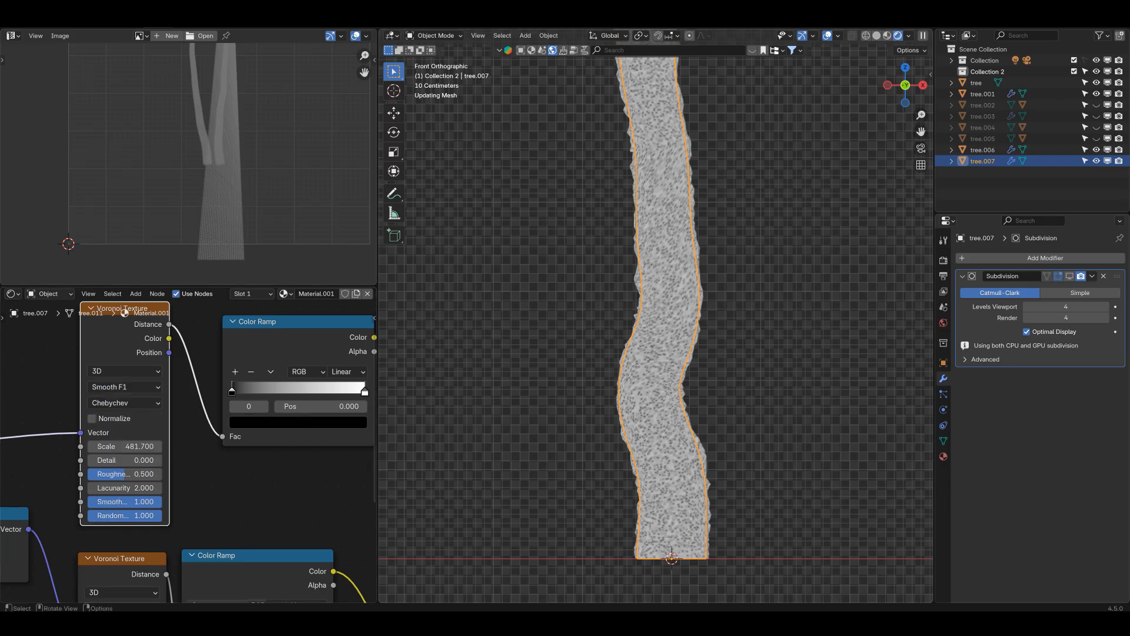
pyautogui.scroll(10, 656, 330)
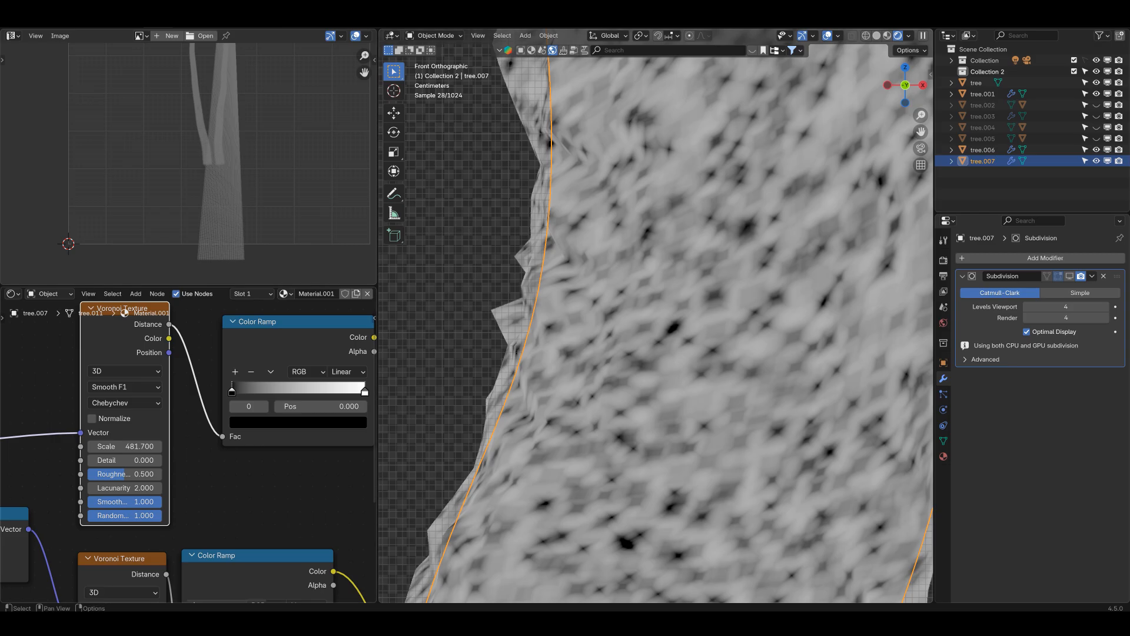
pyautogui.scroll(-1, 187, 453)
# Feed the upper Voronoi's Color output into the Color Ramp's Fac, with Detail set to 15 and Smoothness to about 0.406.
pyautogui.moveTo(170, 347); pyautogui.dragTo(220, 438)
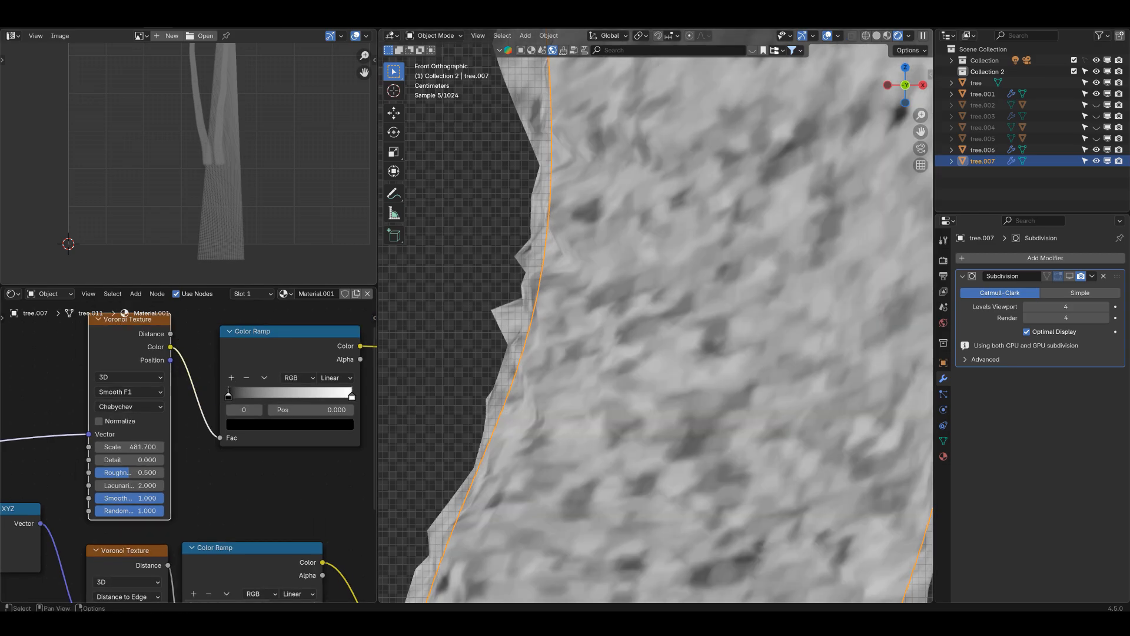
pyautogui.scroll(-5, 655, 316)
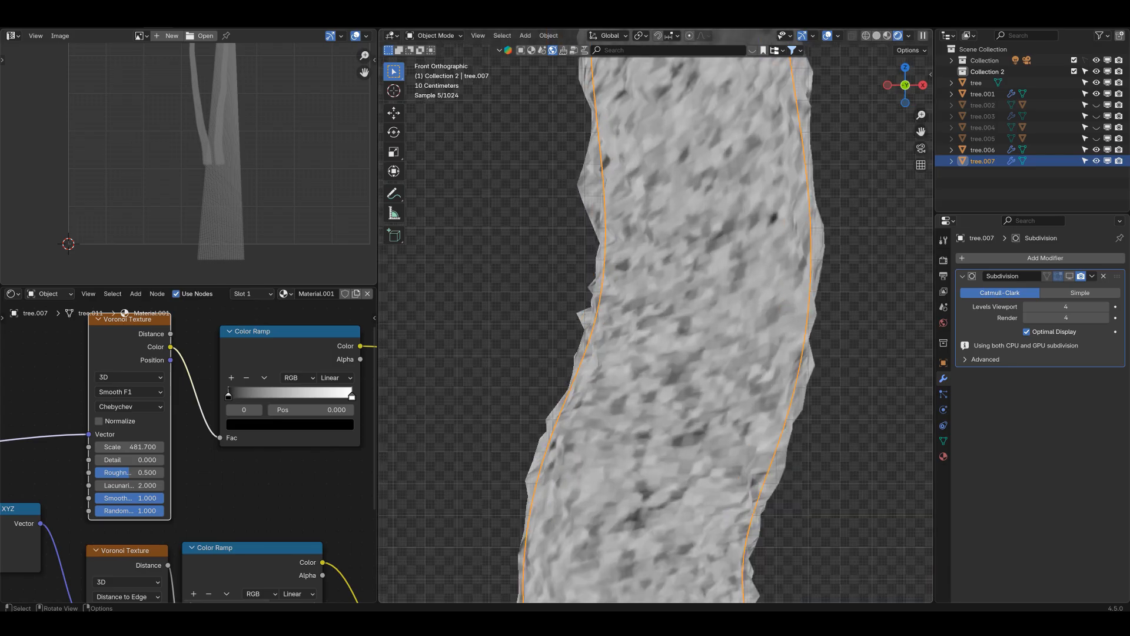
pyautogui.click(130, 459)
pyautogui.write('15')
pyautogui.press('Return')
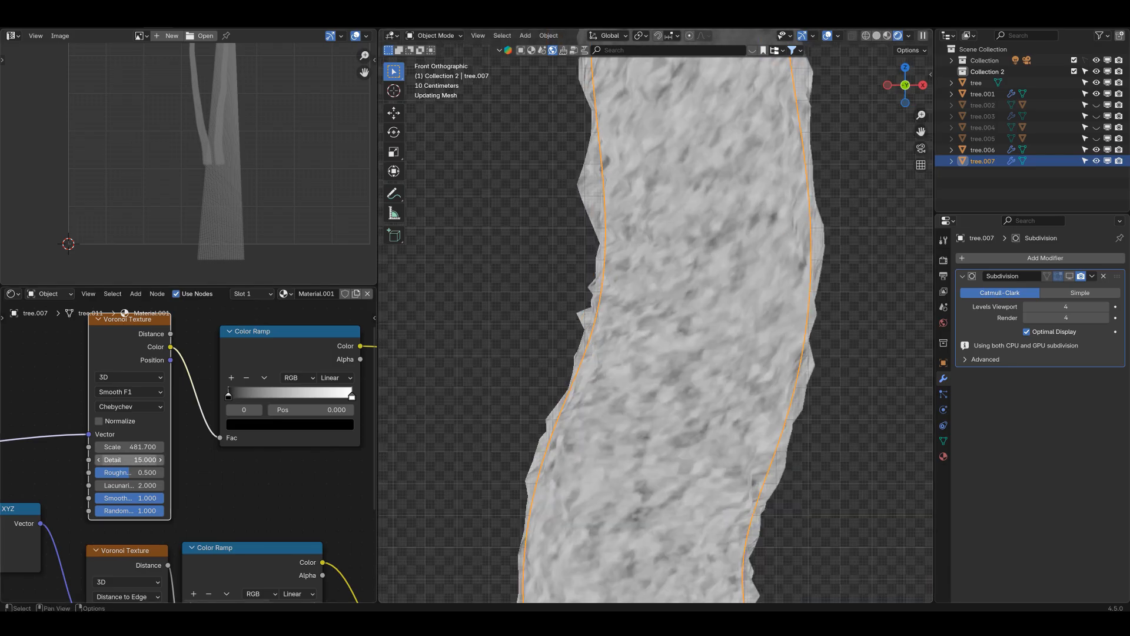
pyautogui.scroll(4, 656, 316)
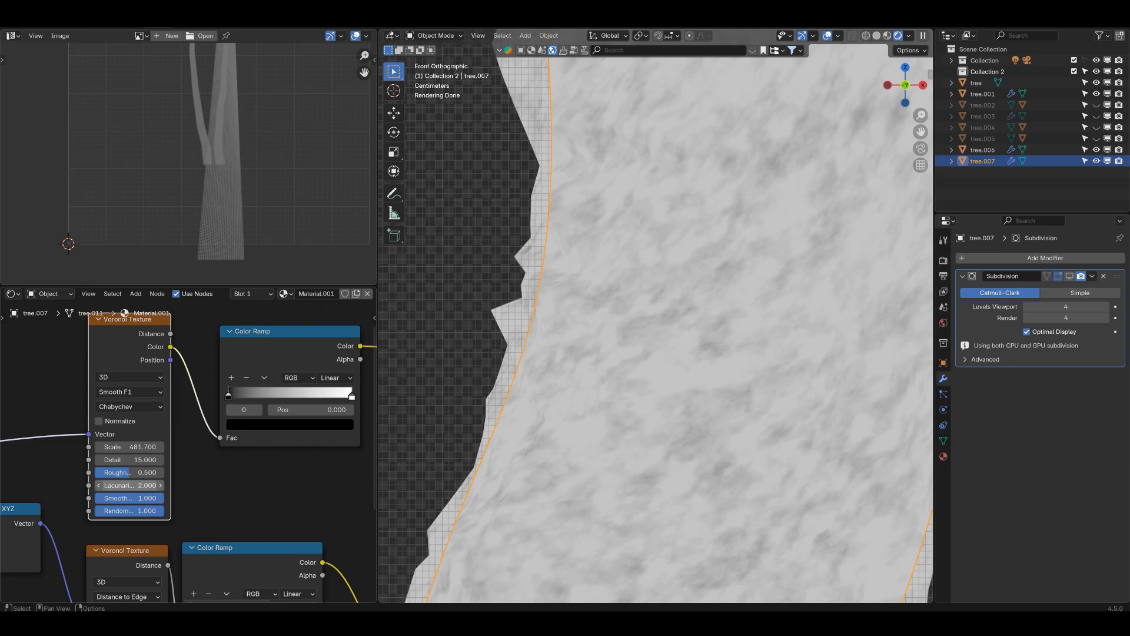
pyautogui.moveTo(141, 498); pyautogui.dragTo(121, 498)
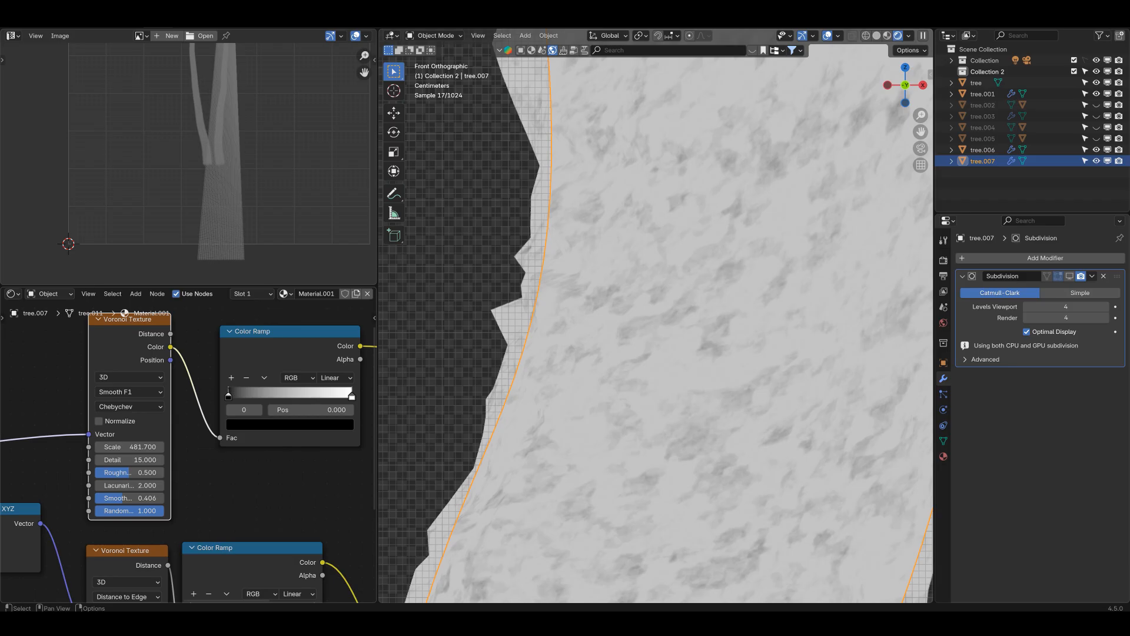
# Move the black stop of the detail layer's Color Ramp to about 0.354.
pyautogui.moveTo(229, 394); pyautogui.dragTo(235, 395)
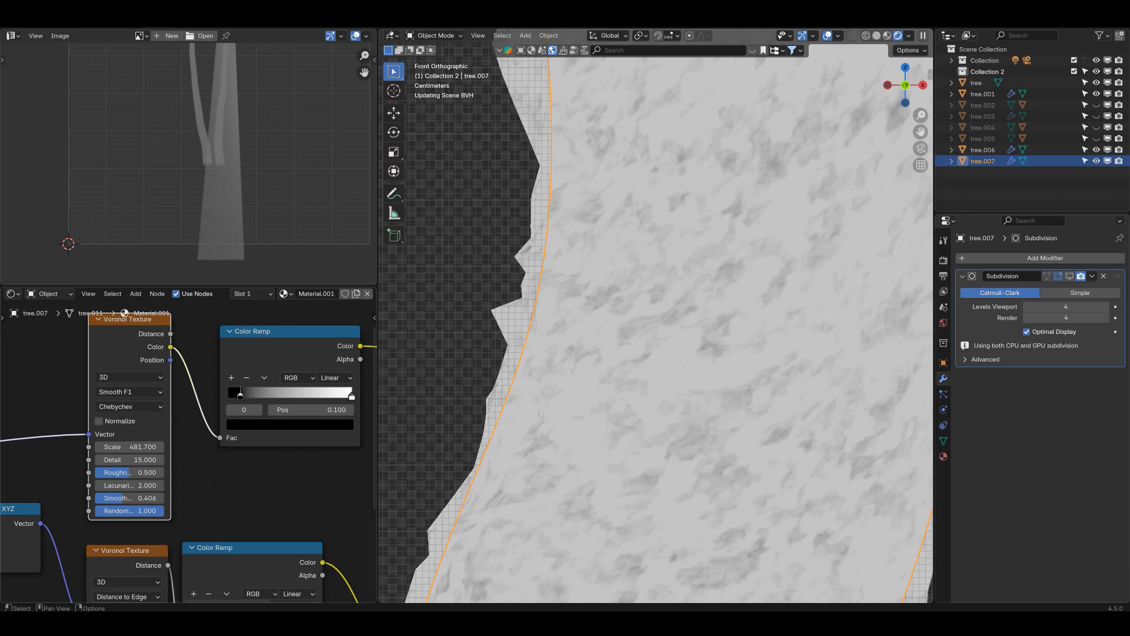
pyautogui.moveTo(241, 392); pyautogui.dragTo(251, 393)
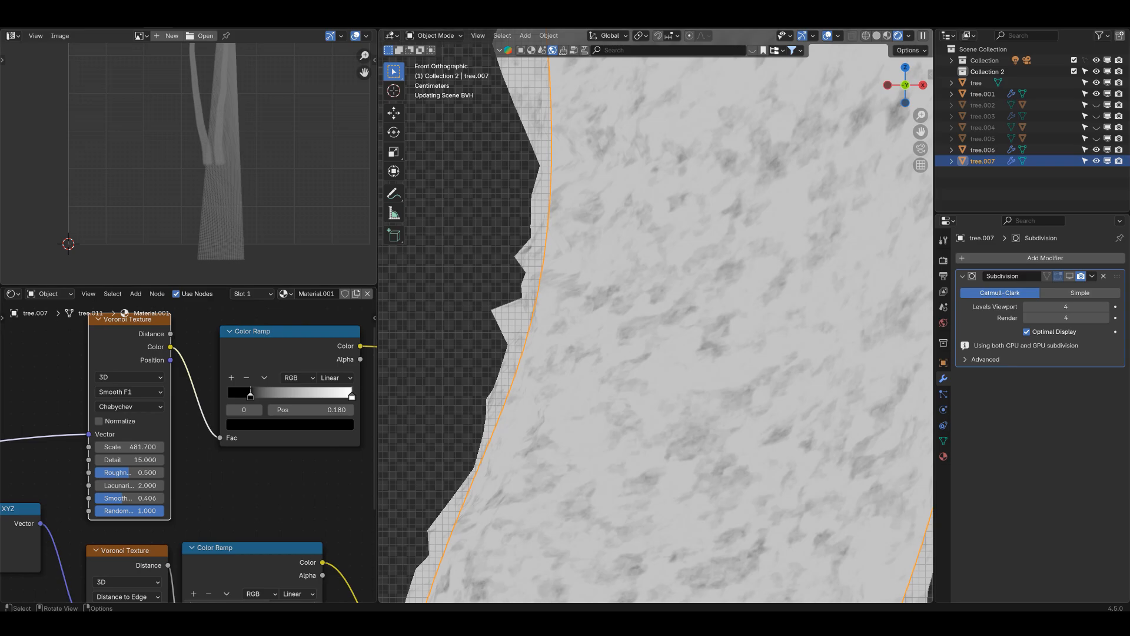
pyautogui.scroll(-5, 655, 317)
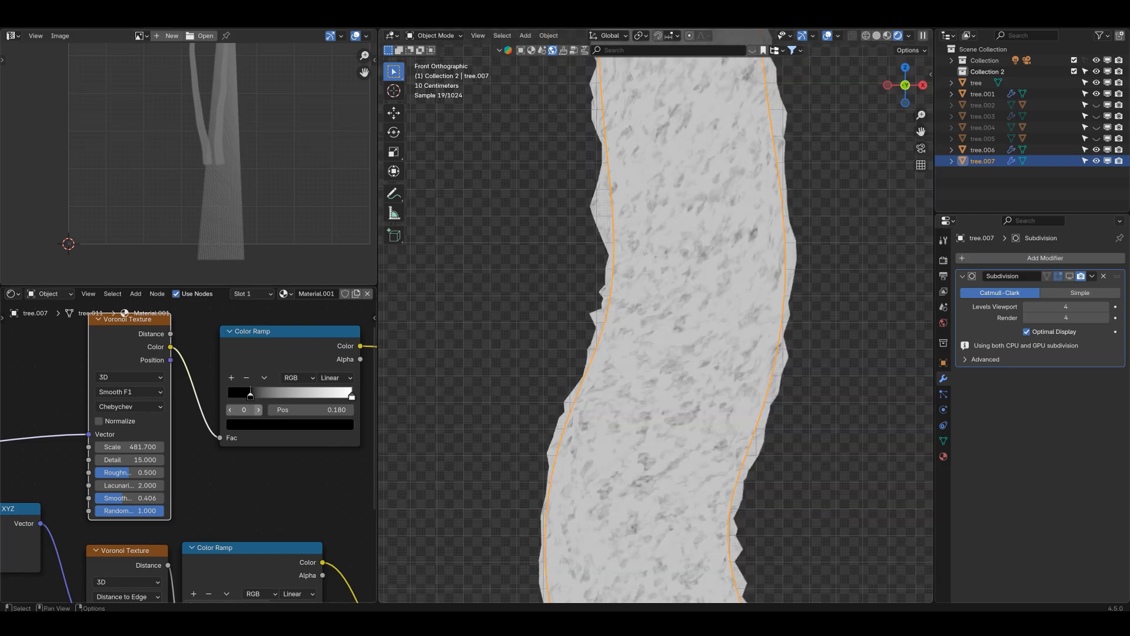
pyautogui.moveTo(250, 393); pyautogui.dragTo(271, 394)
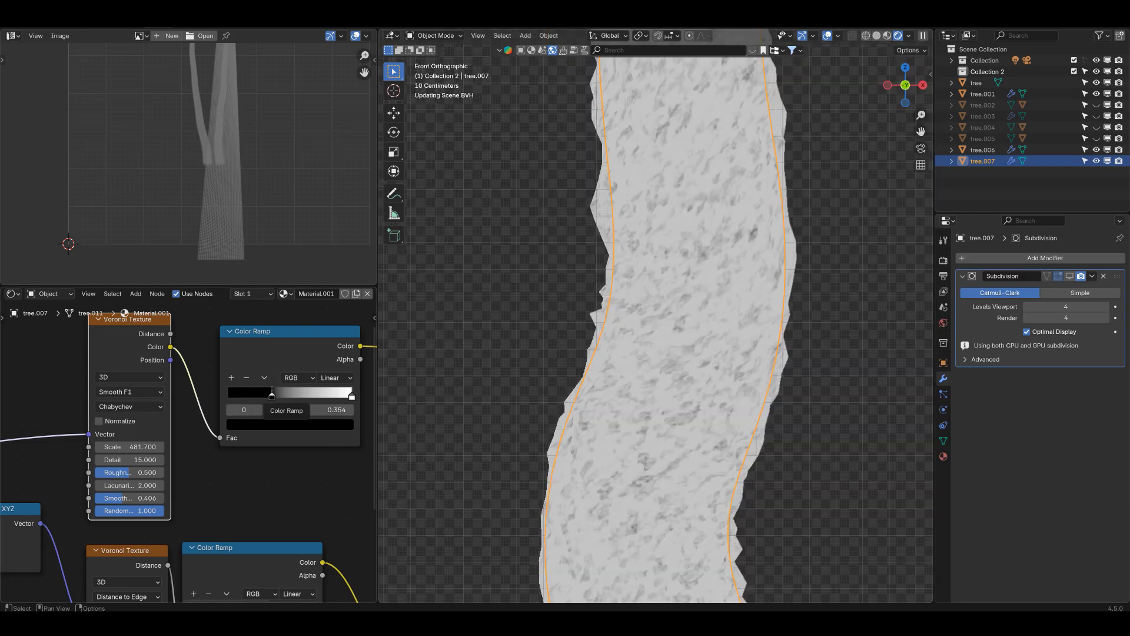
# Move the detail Color Ramp's white stop to about 0.988 and recolor it mid grey, hex 7B7B7BFF.
pyautogui.click(351, 394)
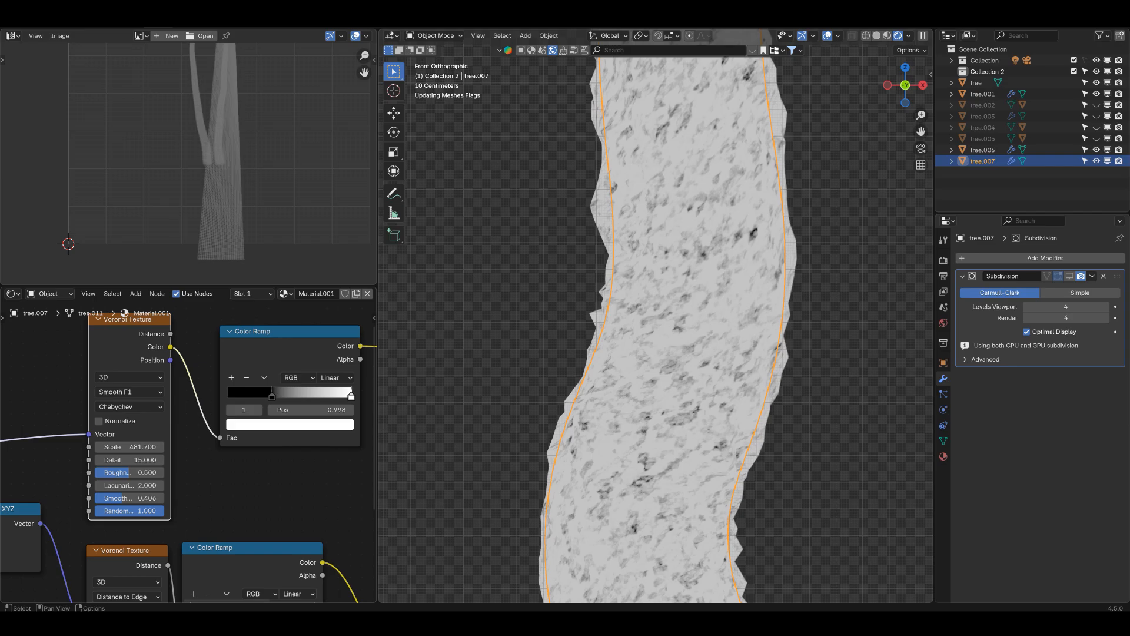
pyautogui.click(290, 424)
pyautogui.moveTo(333, 234); pyautogui.dragTo(332, 279)
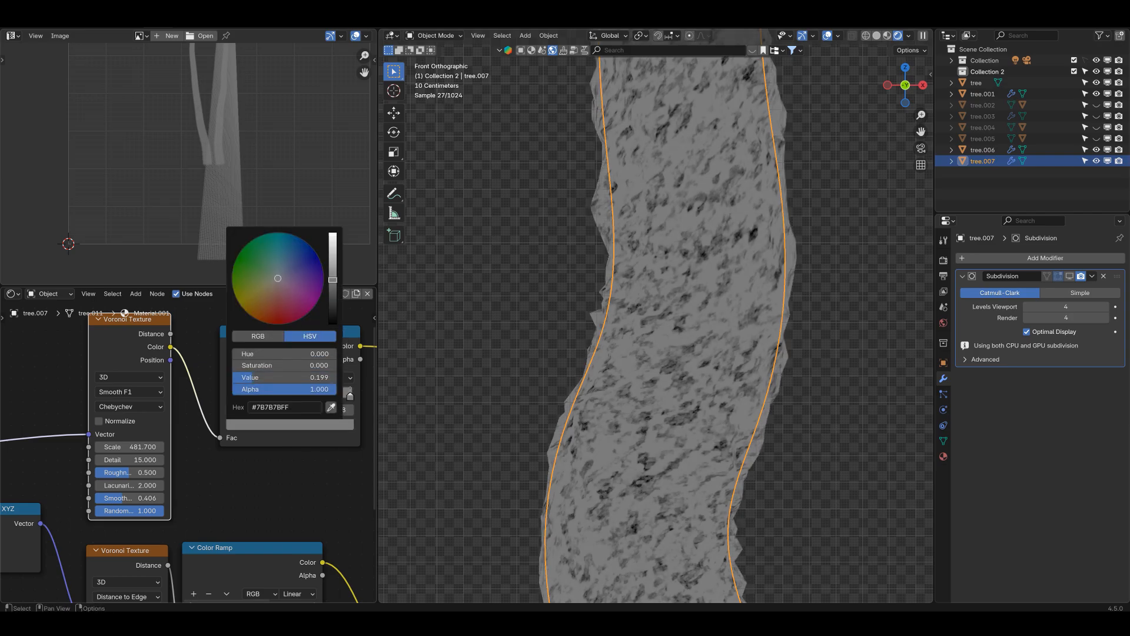
pyautogui.scroll(-4, 656, 316)
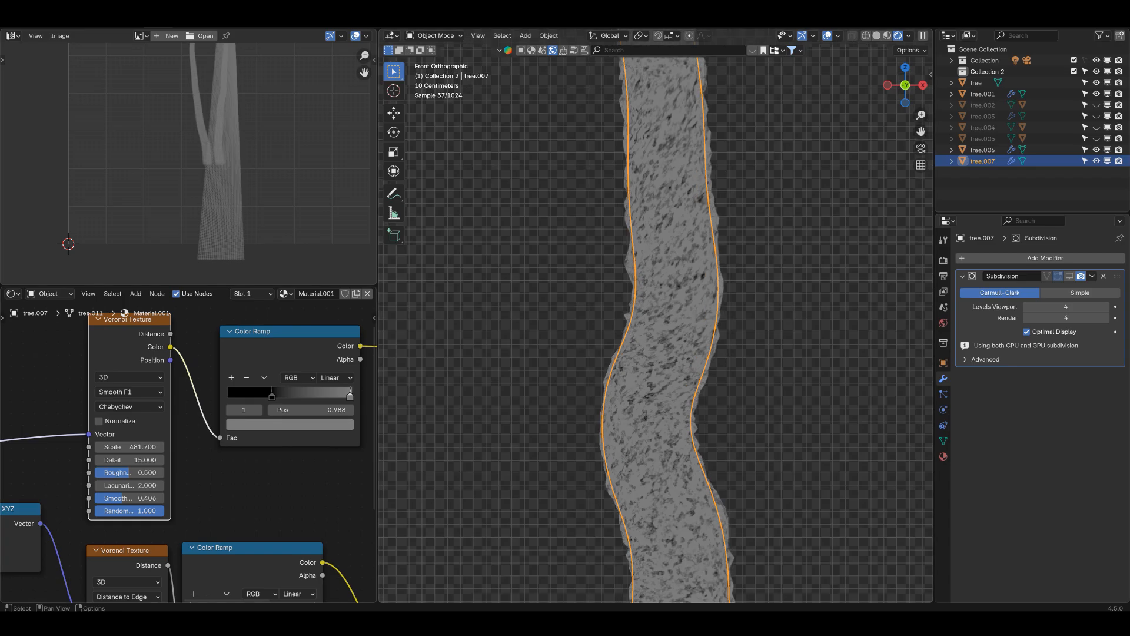
# Rearrange the nodes to make room after the two Color Ramps and preview each ramp, ending on the upper one.
pyautogui.scroll(-3, 188, 450)
pyautogui.moveTo(235, 459); pyautogui.dragTo(171, 440, button='middle')
pyautogui.scroll(-5, 189, 450)
pyautogui.scroll(1, 189, 451)
pyautogui.moveTo(371, 324); pyautogui.dragTo(239, 466)
pyautogui.press('g')
pyautogui.moveTo(239, 460)
pyautogui.mouseDown(button='middle')
pyautogui.moveTo(174, 451)
pyautogui.moveTo(237, 448)
pyautogui.mouseUp(button='middle')
pyautogui.click(267, 459)
pyautogui.moveTo(133, 448); pyautogui.dragTo(155, 447)
pyautogui.keyDown('ctrl'); pyautogui.keyDown('shift'); pyautogui.click(155, 447); pyautogui.keyUp('shift'); pyautogui.keyUp('ctrl')
pyautogui.keyDown('ctrl'); pyautogui.keyDown('shift'); pyautogui.click(155, 349); pyautogui.keyUp('shift'); pyautogui.keyUp('ctrl')
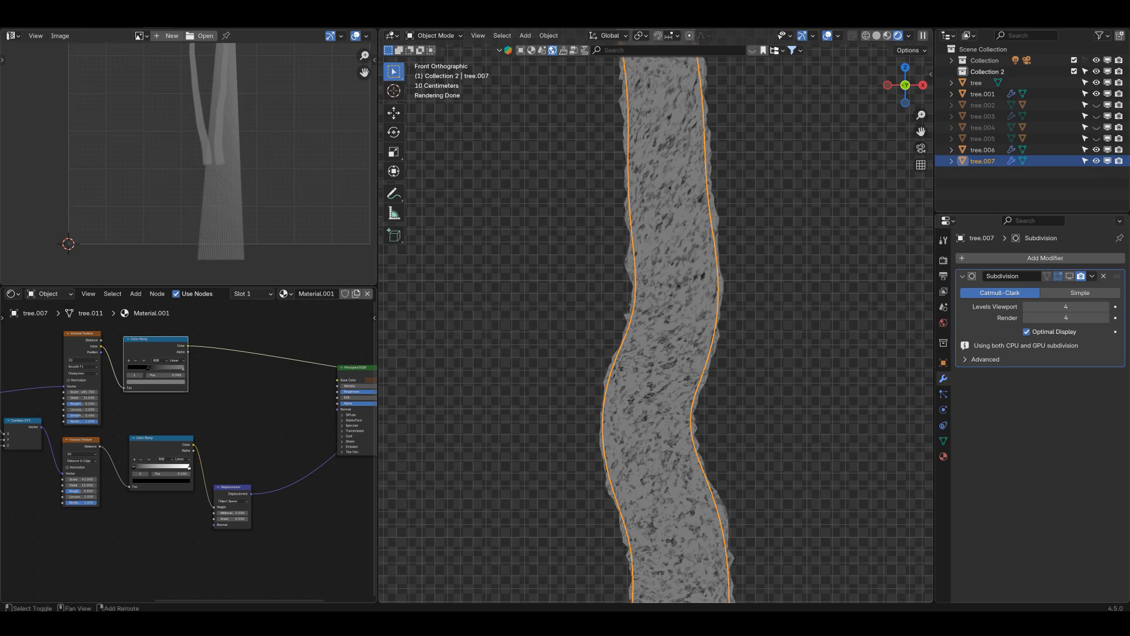
# Add a Mix Color node with the upper Color Ramp's Color in A and the lower Color Ramp's Color in B.
pyautogui.hotkey('shift', 'a')
pyautogui.moveTo(189, 329)
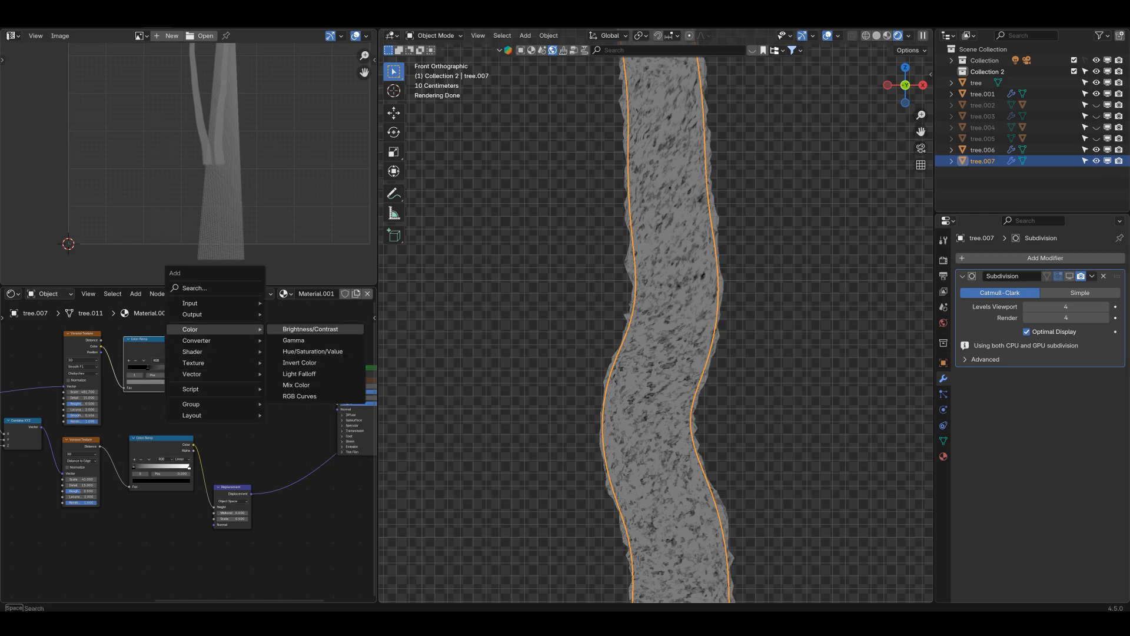
pyautogui.click(296, 385)
pyautogui.click(241, 380)
pyautogui.moveTo(188, 345); pyautogui.dragTo(223, 430)
pyautogui.scroll(3, 192, 448)
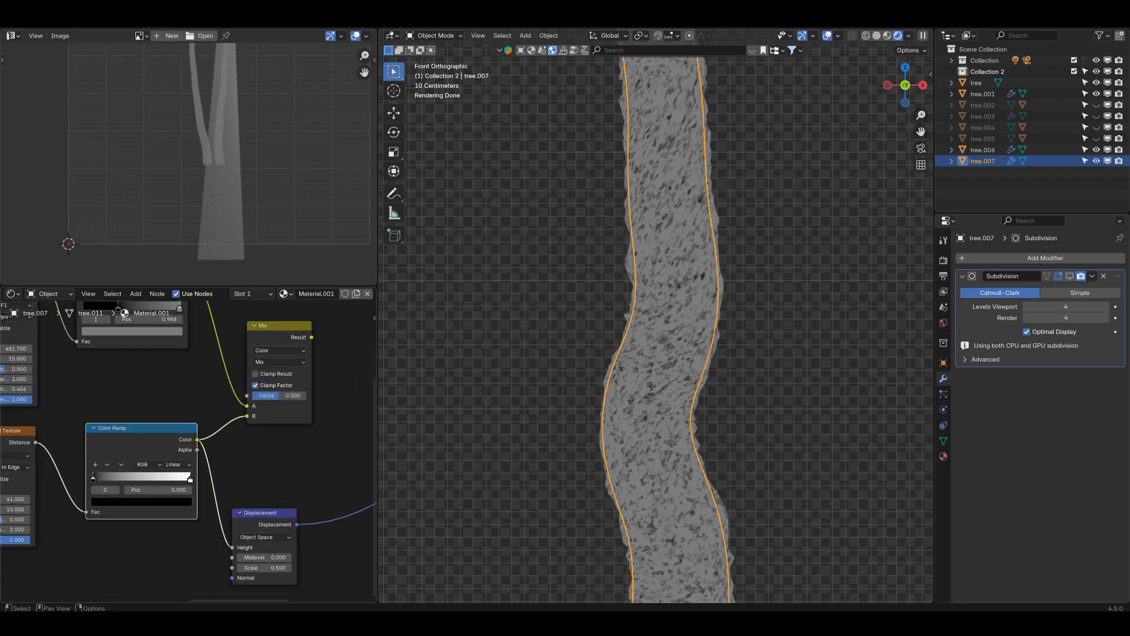
# Set the Mix node to Multiply with Factor 1 and preview its Result on the trunk.
pyautogui.click(279, 362)
pyautogui.click(279, 409)
pyautogui.moveTo(280, 396); pyautogui.dragTo(307, 396)
pyautogui.moveTo(307, 396); pyautogui.dragTo(196, 416, button='middle')
pyautogui.keyDown('ctrl'); pyautogui.keyDown('shift'); pyautogui.click(170, 347); pyautogui.keyUp('shift'); pyautogui.keyUp('ctrl')
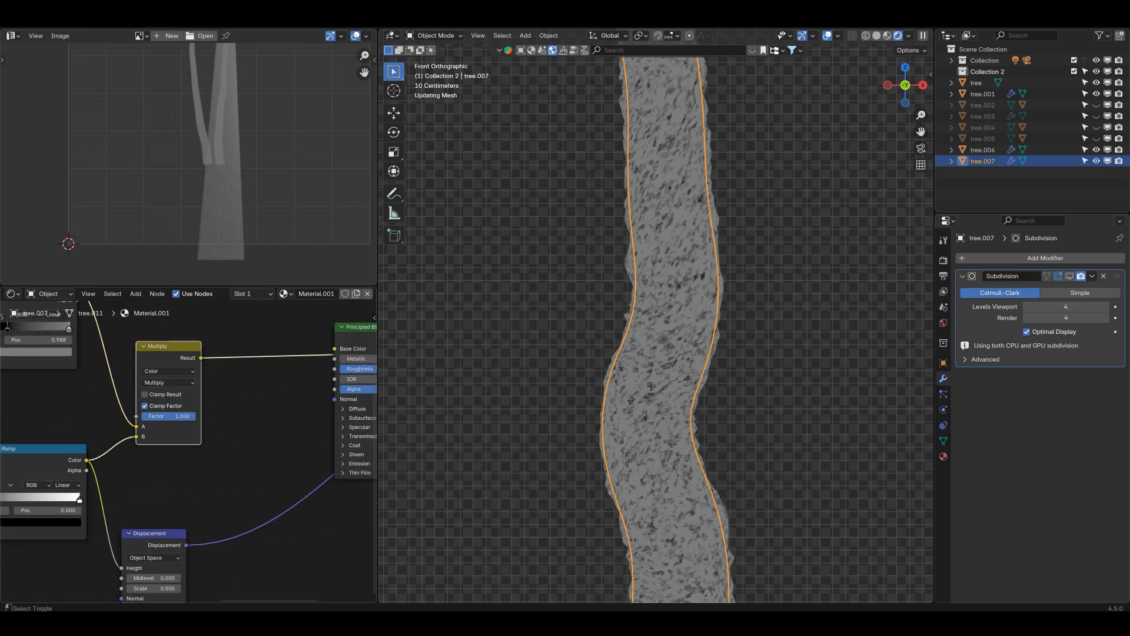
pyautogui.scroll(7, 657, 330)
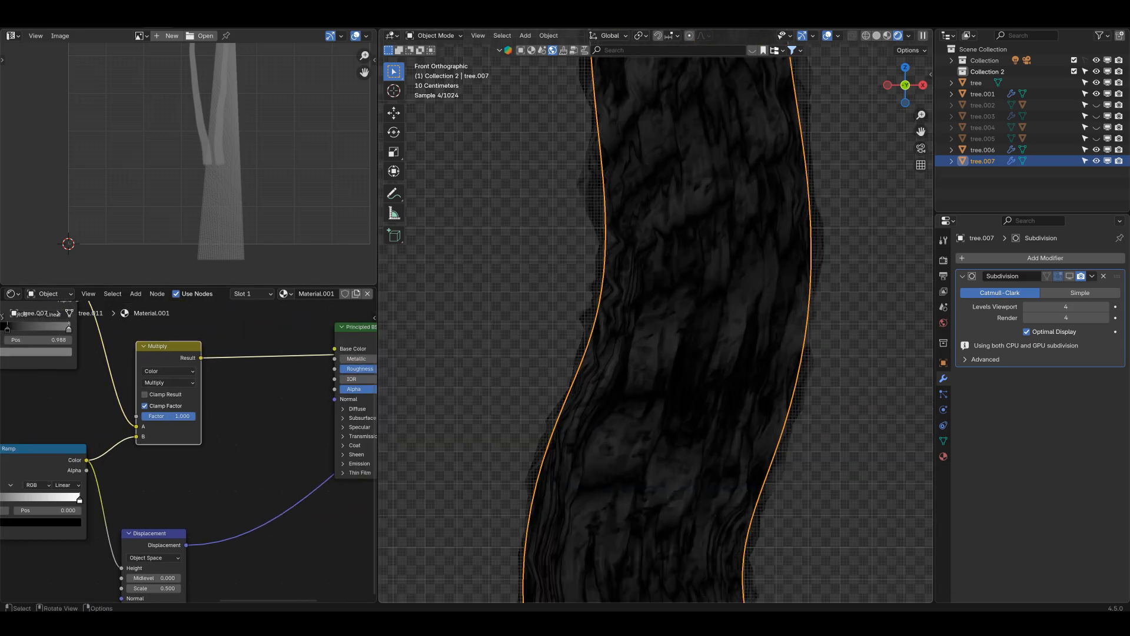
pyautogui.scroll(-3, 657, 329)
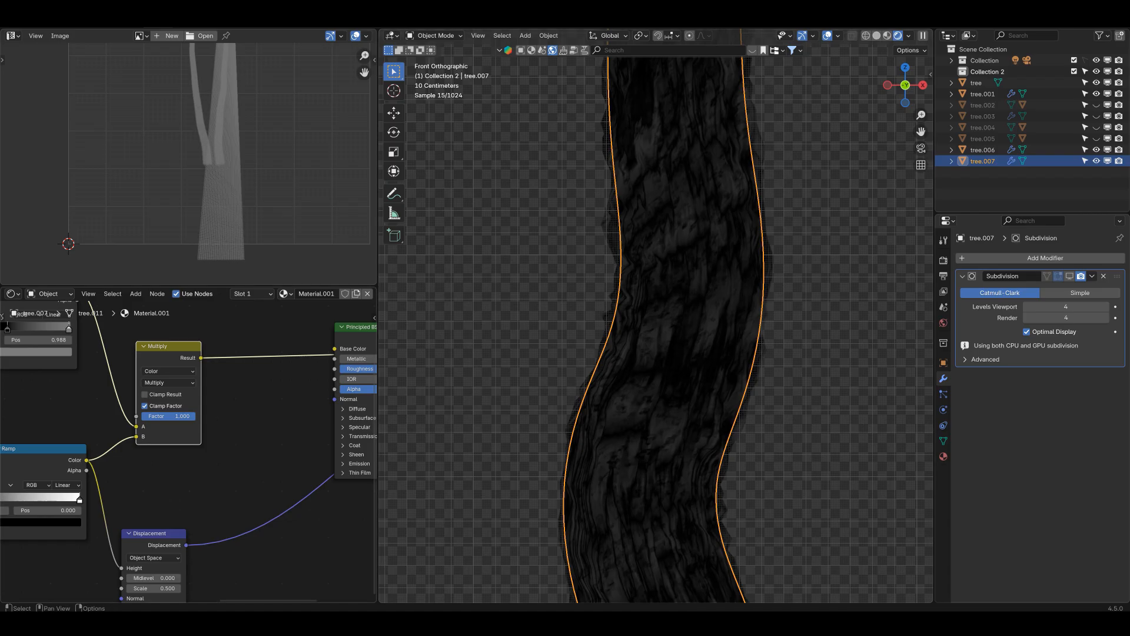
# Lower the upper Voronoi Texture's Scale to about 448.9.
pyautogui.scroll(-8, 188, 446)
pyautogui.moveTo(189, 447); pyautogui.dragTo(342, 451, button='middle')
pyautogui.scroll(10, 190, 446)
pyautogui.scroll(1, 188, 446)
pyautogui.moveTo(186, 342); pyautogui.dragTo(173, 342)
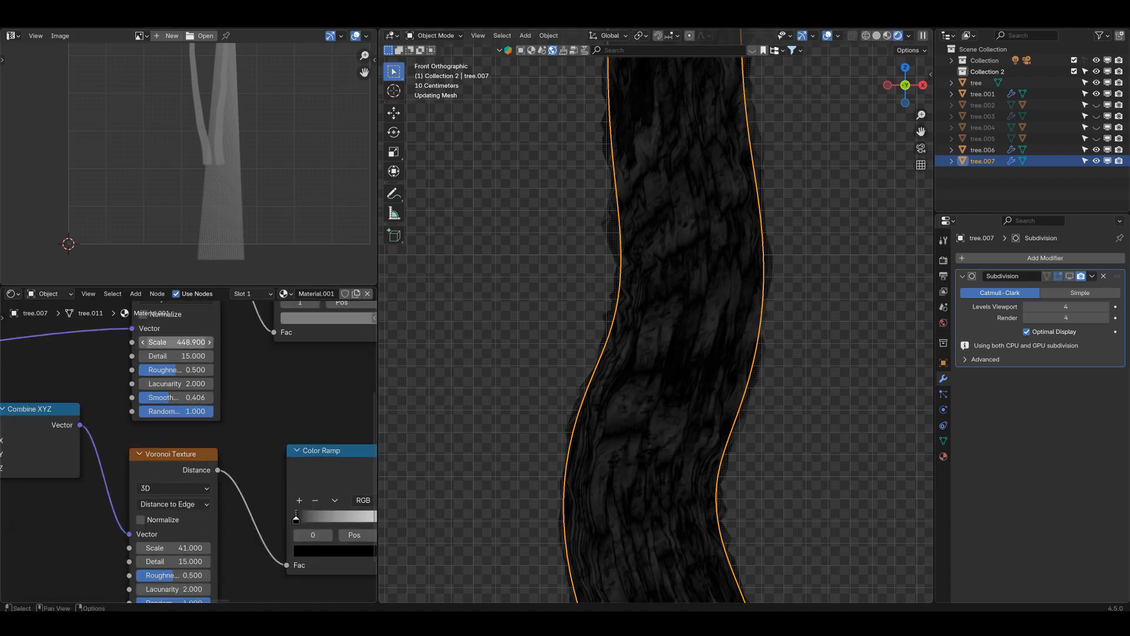
# Move the Displacement node aside and link the Multiply node's Result to its Height.
pyautogui.scroll(-4, 188, 454)
pyautogui.scroll(-4, 188, 454)
pyautogui.moveTo(271, 454); pyautogui.dragTo(94, 439, button='middle')
pyautogui.moveTo(126, 477); pyautogui.dragTo(189, 474)
pyautogui.scroll(5, 189, 473)
pyautogui.moveTo(129, 370); pyautogui.dragTo(168, 507)
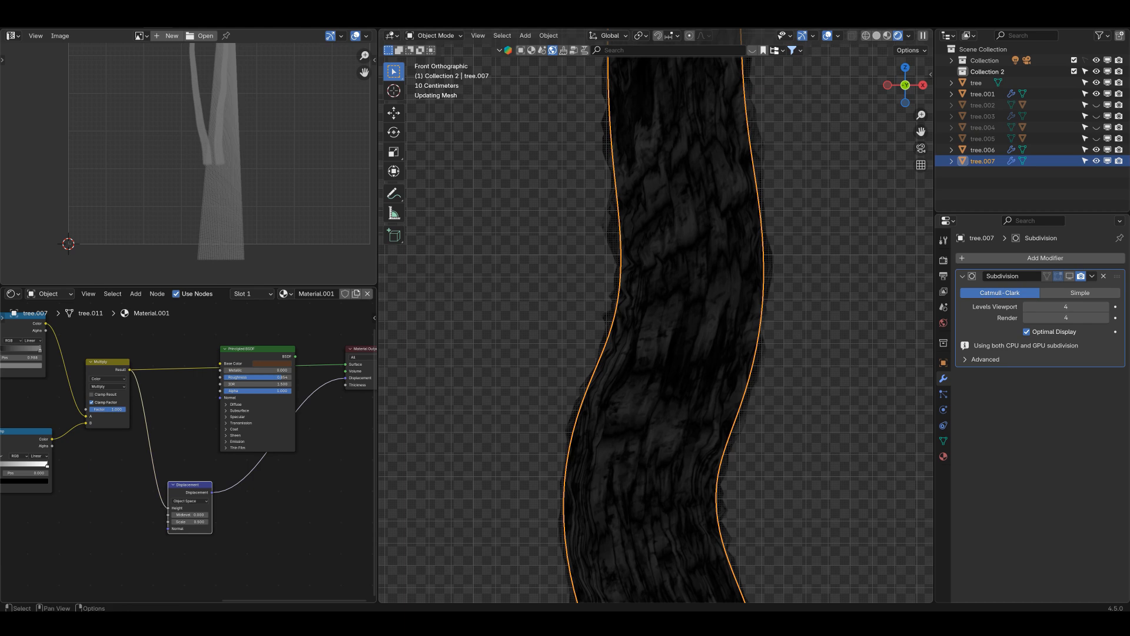
# Restore the Principled BSDF as the trunk's surface shader and turn on the Subdivision modifier's viewport display.
pyautogui.keyDown('ctrl'); pyautogui.keyDown('shift'); pyautogui.click(258, 407); pyautogui.keyUp('shift'); pyautogui.keyUp('ctrl')
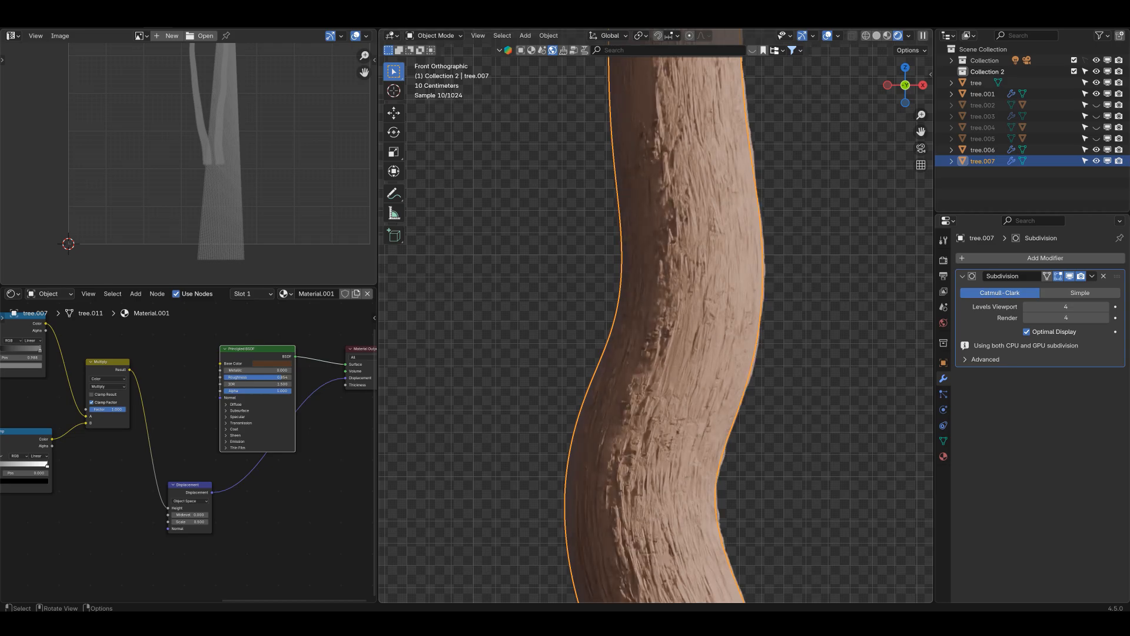
pyautogui.scroll(3, 188, 452)
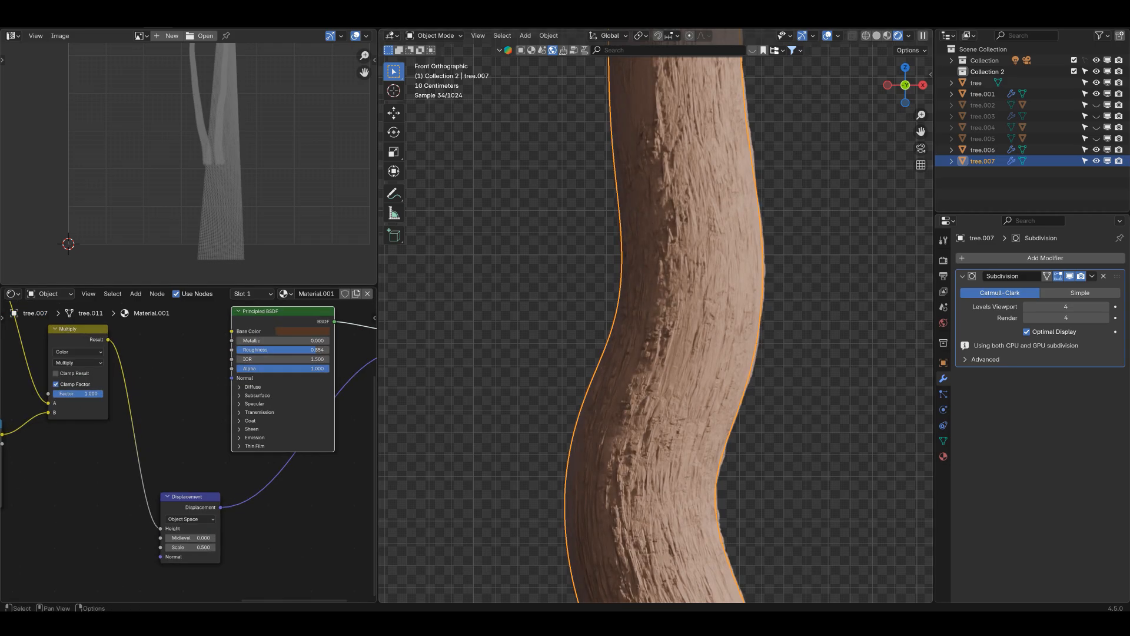
# Strengthen the bark relief by trying a Displacement Scale of 0.8 and setting it to 1.3, checking the trunk close up.
pyautogui.scroll(-4, 189, 453)
pyautogui.moveTo(100, 448); pyautogui.dragTo(154, 358, button='middle')
pyautogui.scroll(9, 189, 377)
pyautogui.click(254, 372)
pyautogui.write('.')
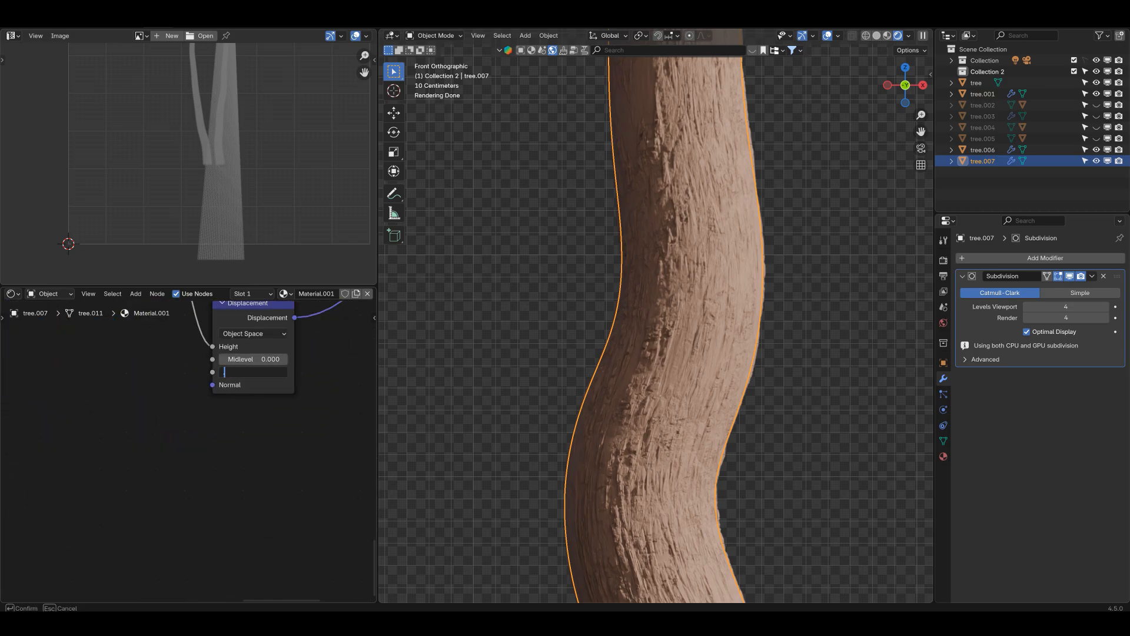
pyautogui.write('8')
pyautogui.press('Return')
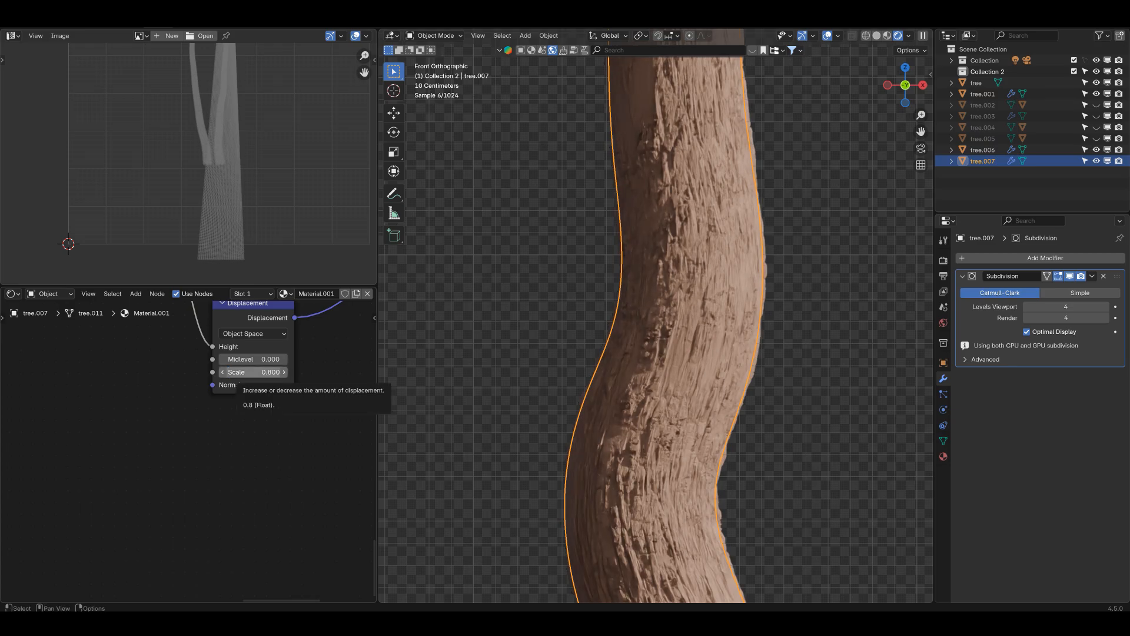
pyautogui.click(253, 372)
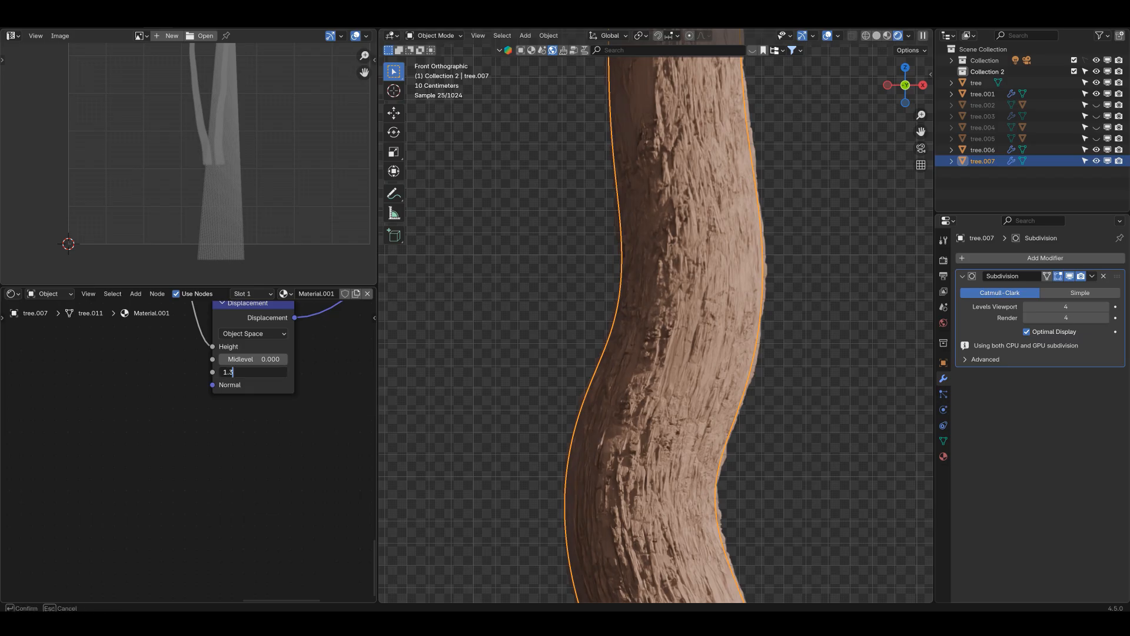
pyautogui.press('Return')
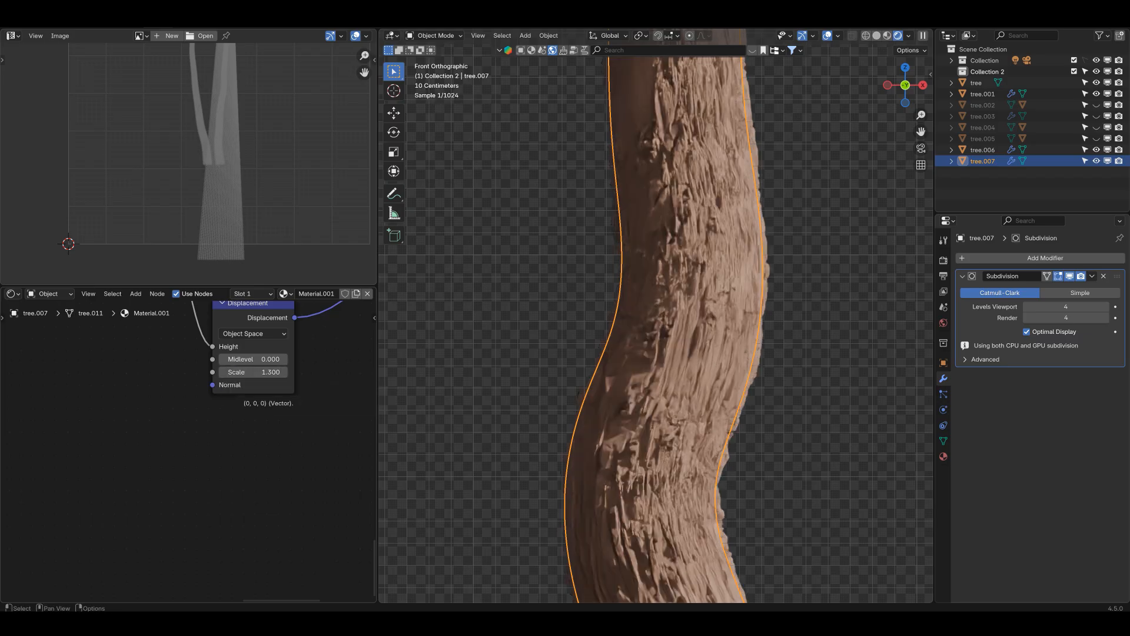
pyautogui.scroll(5, 656, 315)
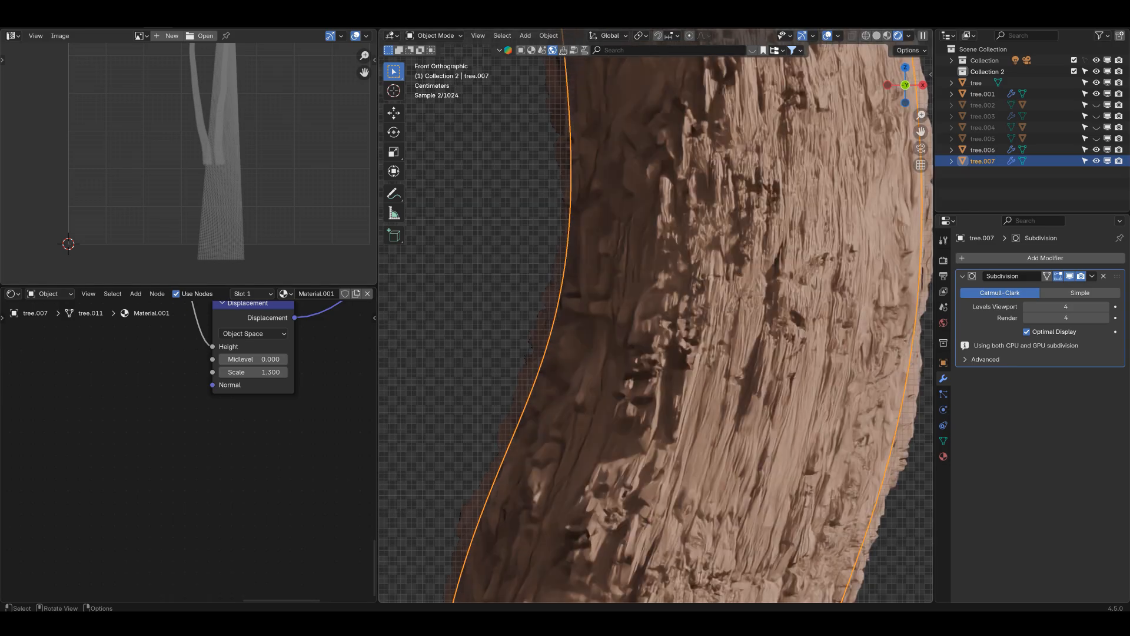
pyautogui.scroll(-5, 657, 315)
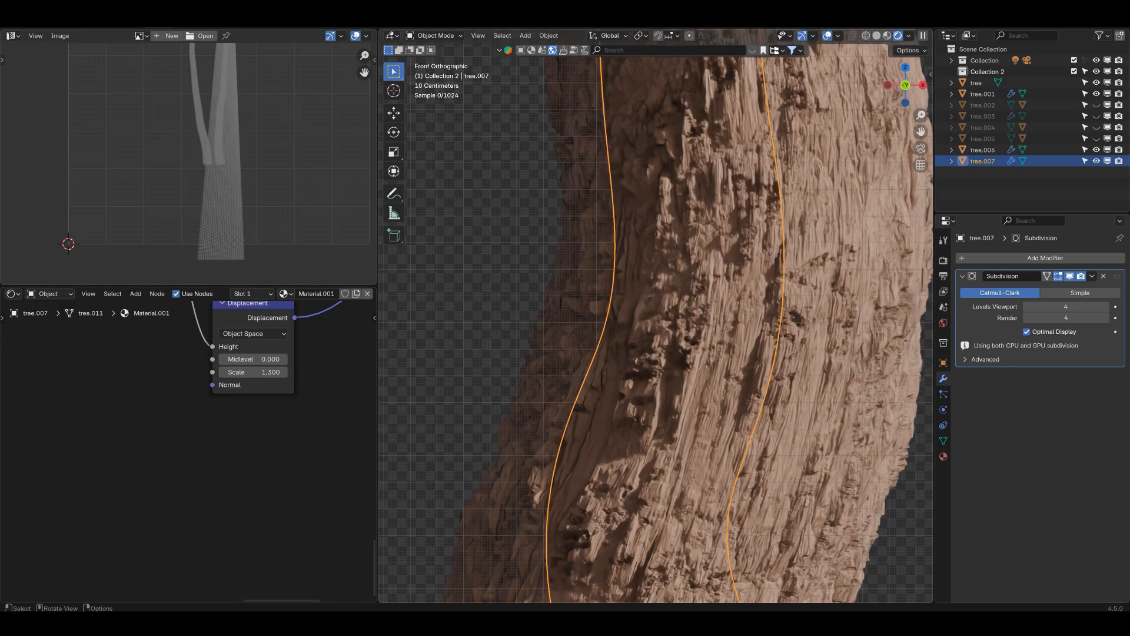
pyautogui.scroll(-2, 657, 315)
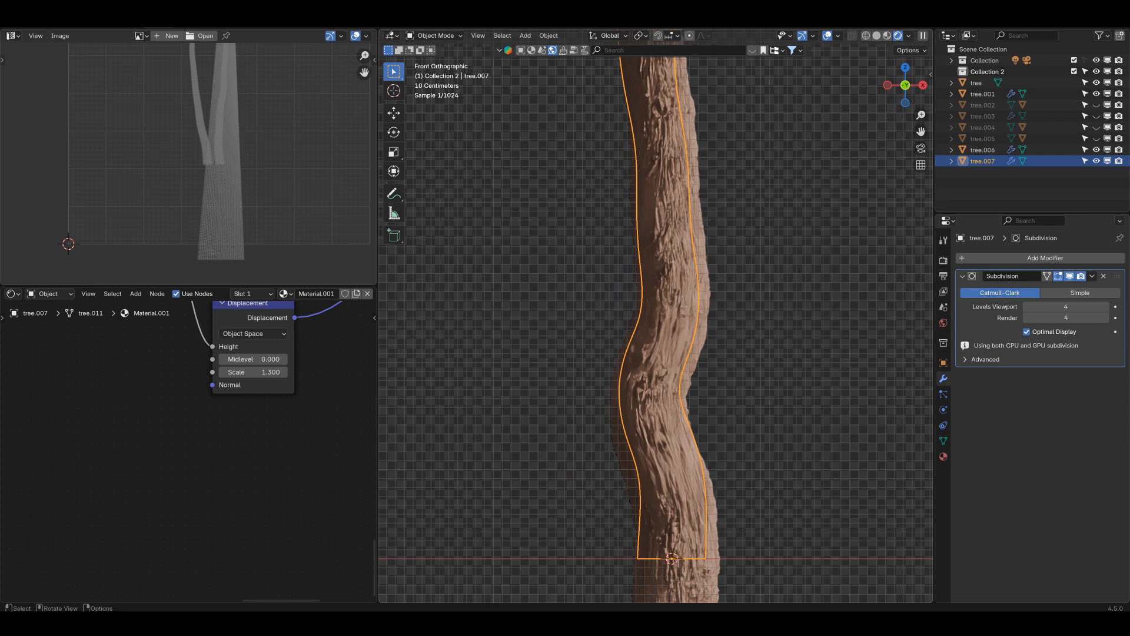
# Examine the displaced bark along the whole trunk, from the base past the fork to the branch tips and back.
pyautogui.scroll(-4, 657, 315)
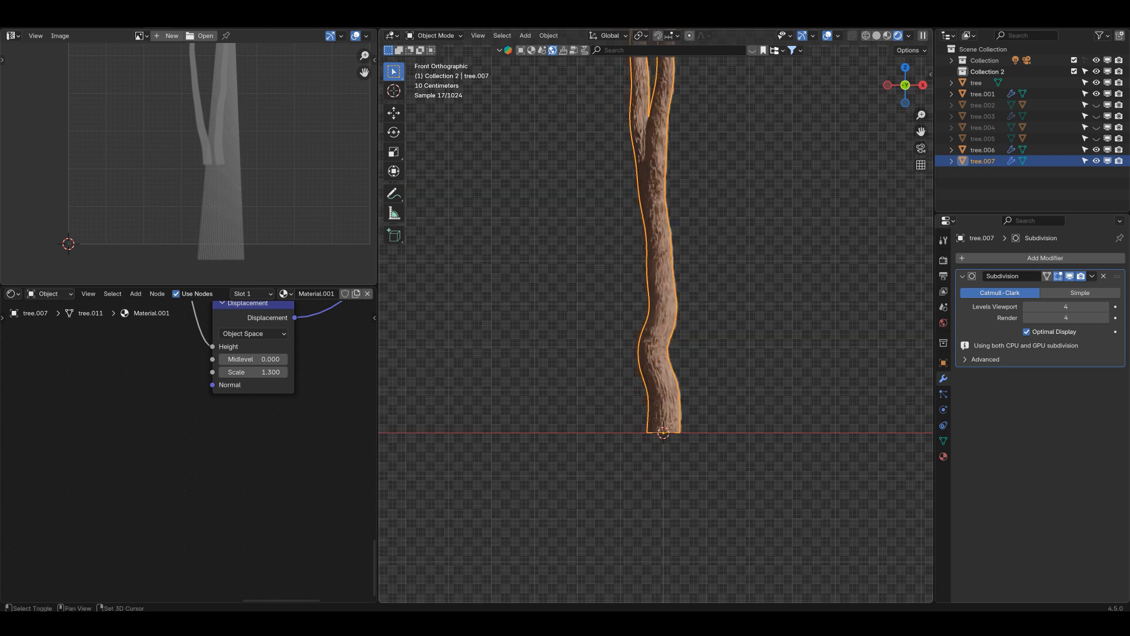
pyautogui.keyDown('shift'); pyautogui.moveTo(656, 235); pyautogui.dragTo(658, 401, button='middle'); pyautogui.keyUp('shift')
pyautogui.scroll(4, 656, 315)
pyautogui.press('r')
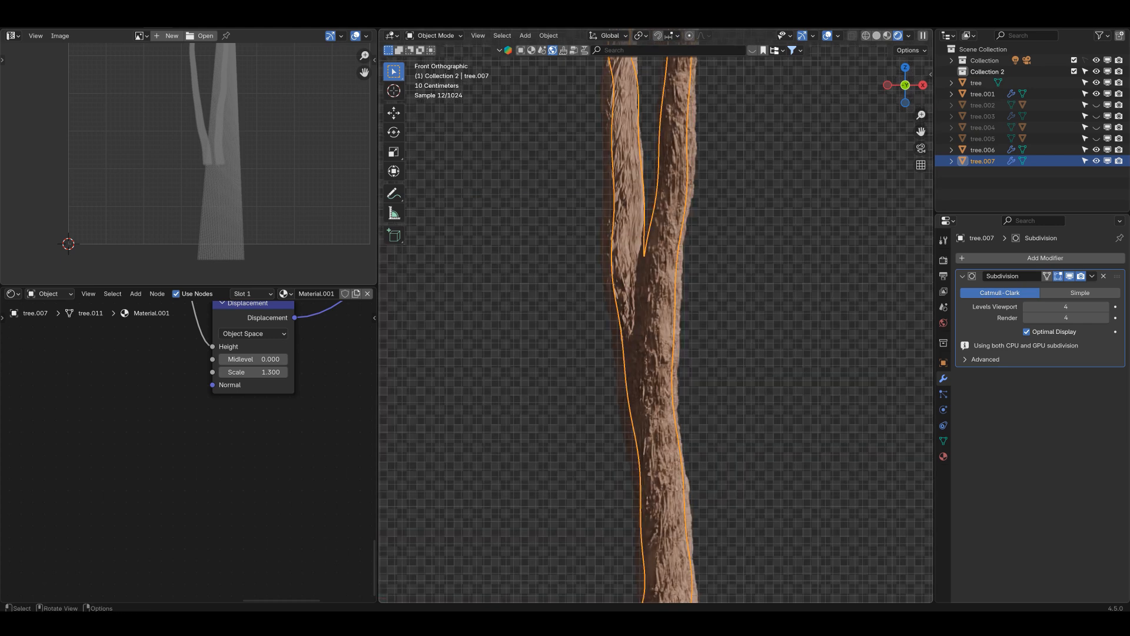
pyautogui.scroll(-2, 657, 315)
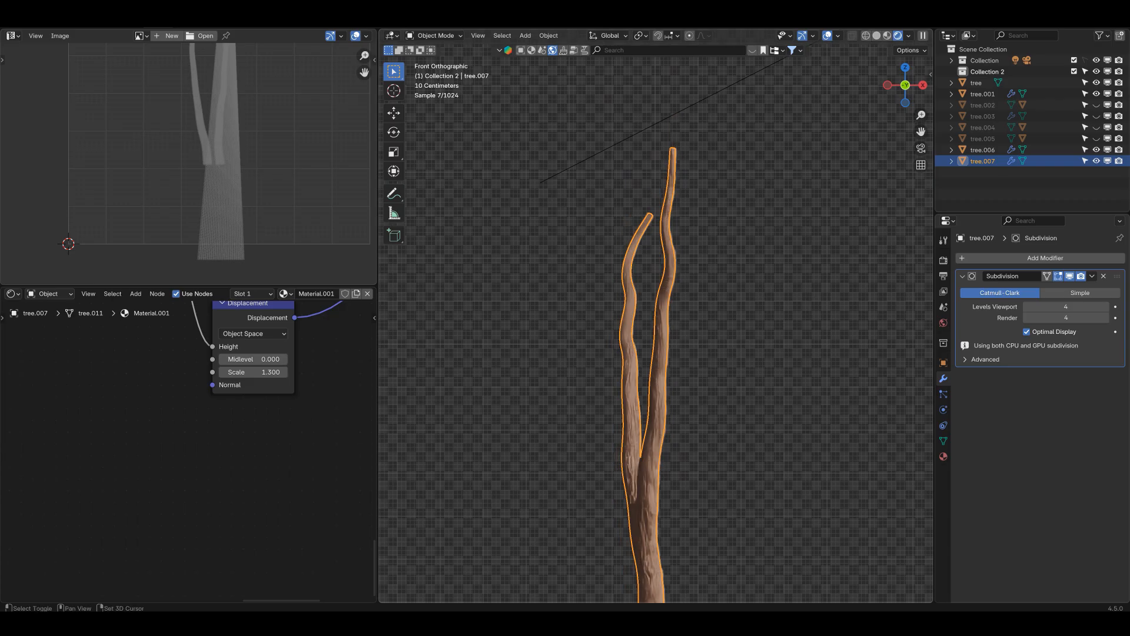
pyautogui.keyDown('shift'); pyautogui.moveTo(656, 424); pyautogui.dragTo(654, 200, button='middle'); pyautogui.keyUp('shift')
pyautogui.scroll(2, 656, 315)
pyautogui.keyDown('shift'); pyautogui.moveTo(653, 388); pyautogui.dragTo(658, 236, button='middle'); pyautogui.keyUp('shift')
pyautogui.scroll(4, 657, 314)
pyautogui.keyDown('shift'); pyautogui.moveTo(657, 330); pyautogui.dragTo(669, 287, button='middle'); pyautogui.keyUp('shift')
pyautogui.scroll(1, 257, 366)
# Duplicate the lower Color Ramp, place the copy above the node chain and link the Multiply node's Result to its Fac.
pyautogui.scroll(-8, 328, 566)
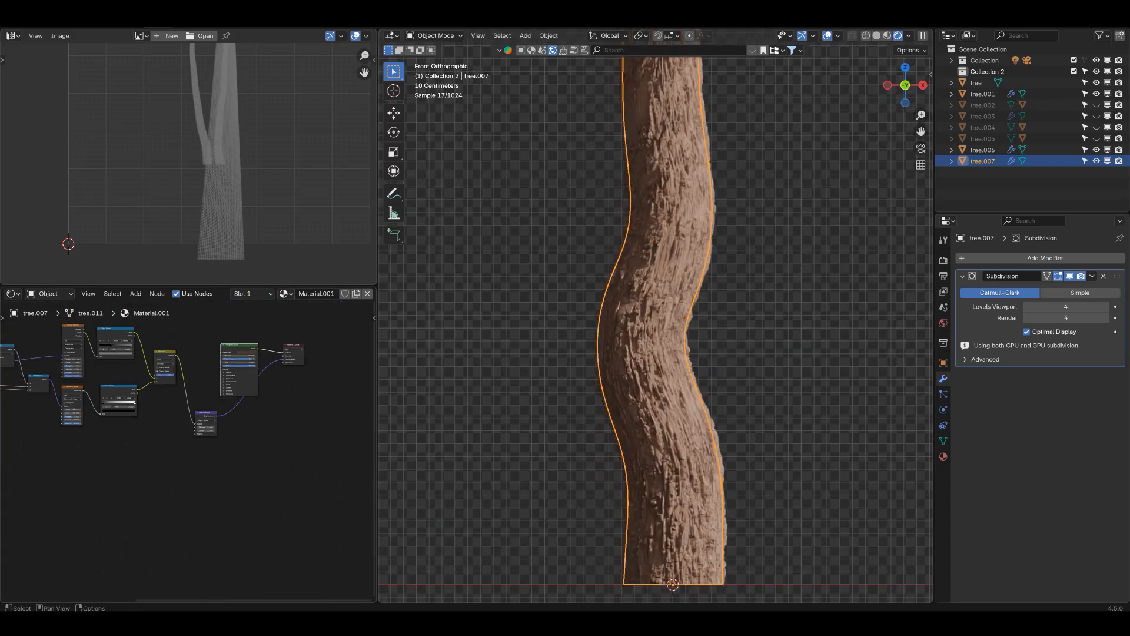
pyautogui.scroll(3, 353, 482)
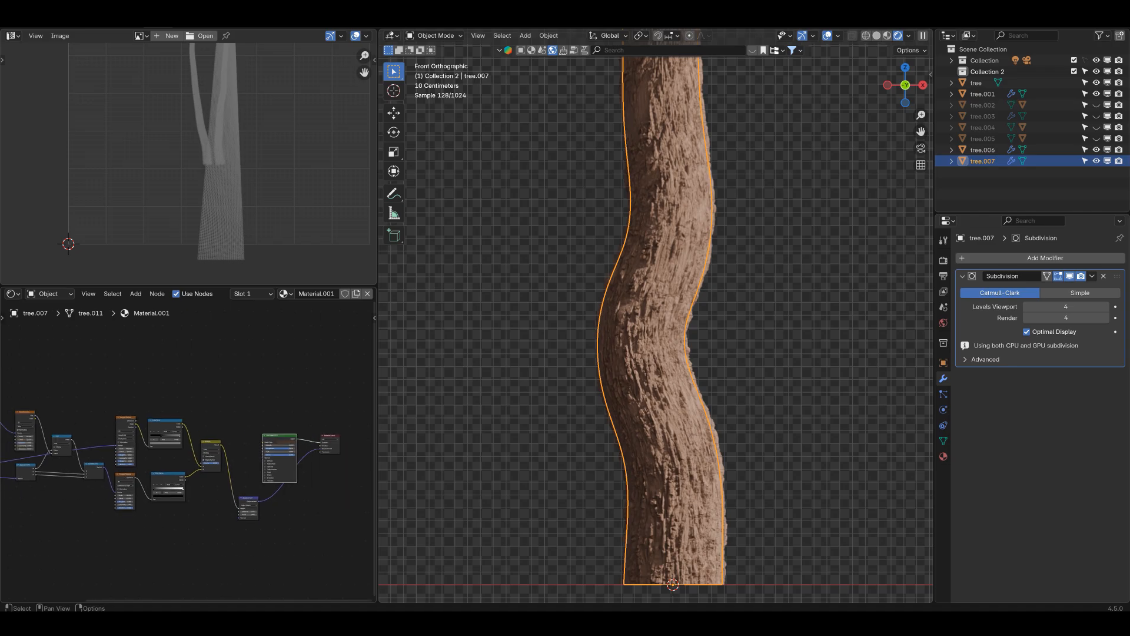
pyautogui.click(155, 488)
pyautogui.moveTo(154, 487); pyautogui.dragTo(161, 522, button='middle')
pyautogui.hotkey('shift', 'd')
pyautogui.click(220, 361)
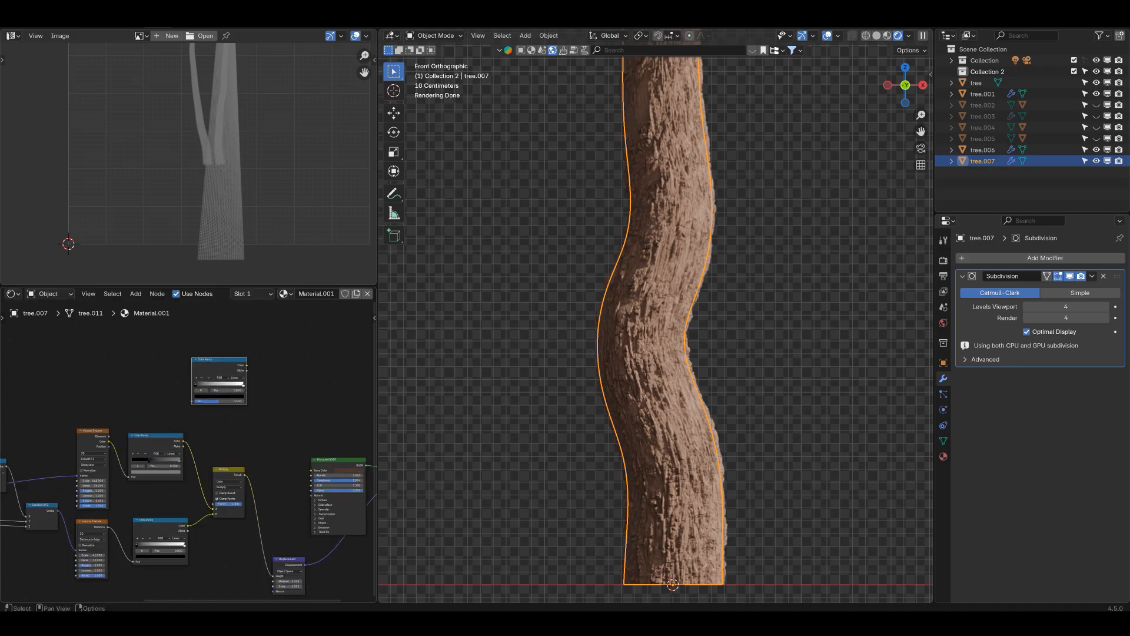
pyautogui.scroll(2, 186, 466)
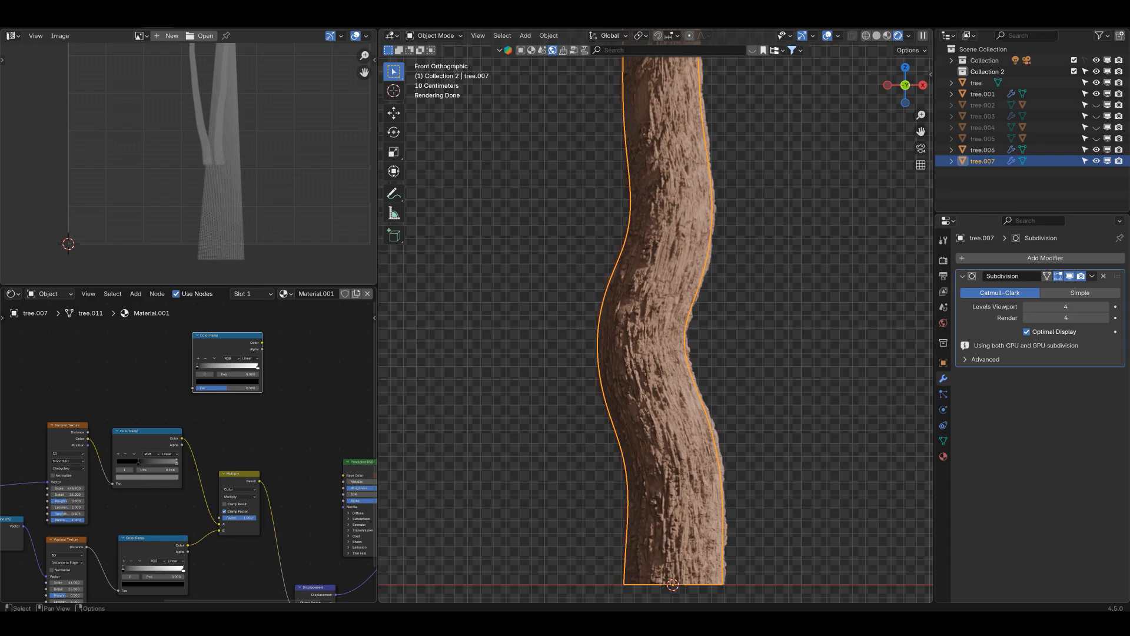
pyautogui.moveTo(260, 481); pyautogui.dragTo(193, 388)
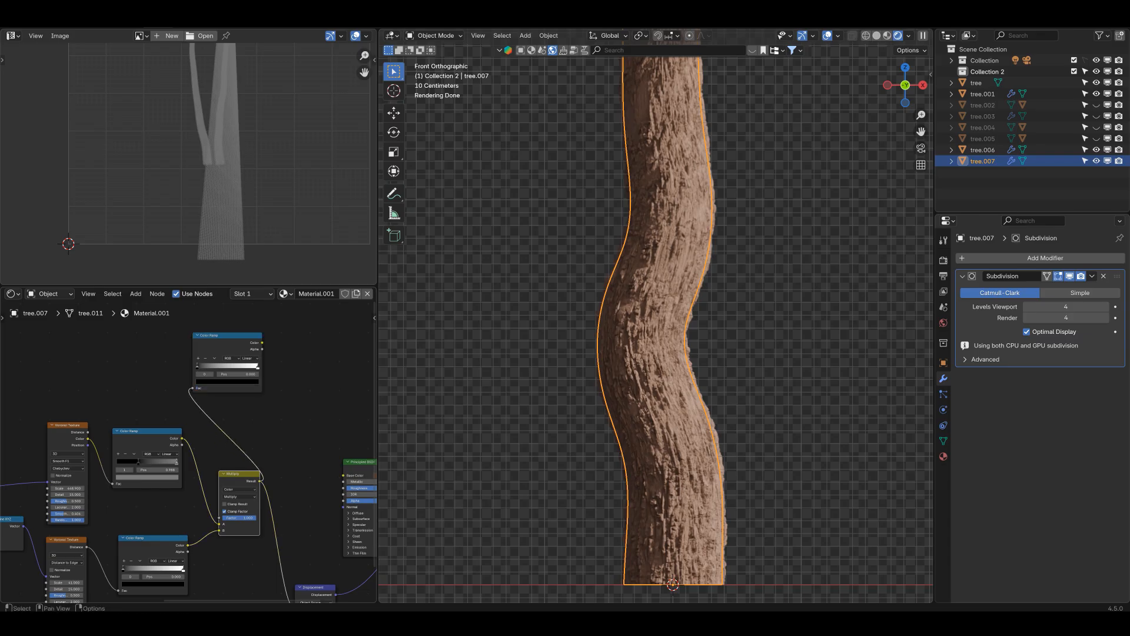
# Change the duplicated Color Ramp's black stop to a dark grey with a Value of about 0.034.
pyautogui.scroll(4, 192, 390)
pyautogui.scroll(2, 193, 390)
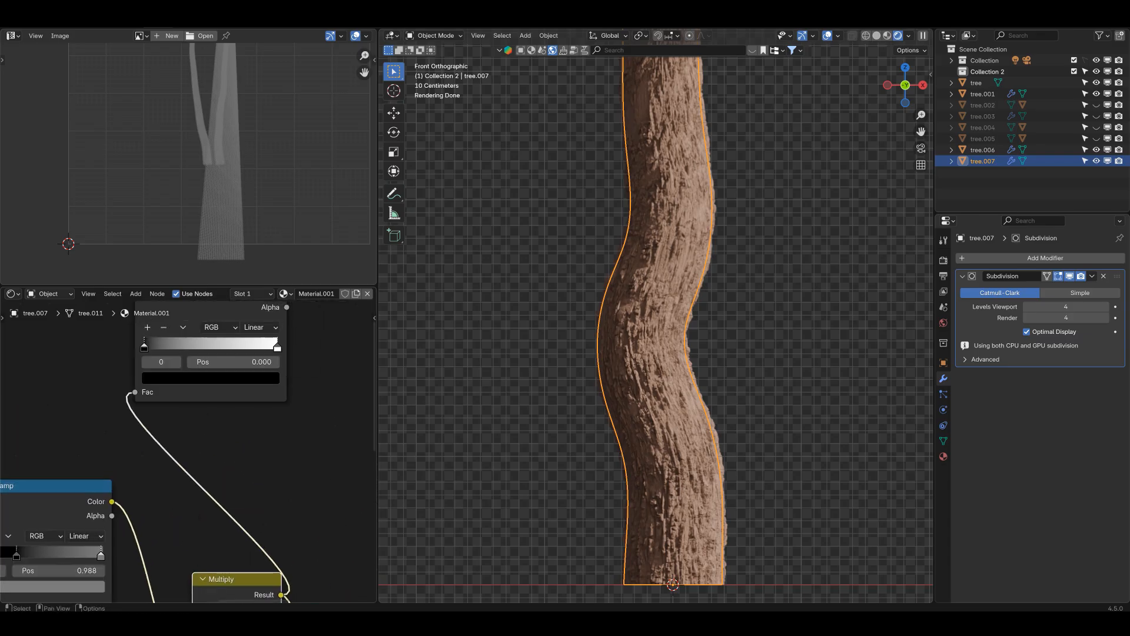
pyautogui.click(211, 378)
pyautogui.click(256, 249)
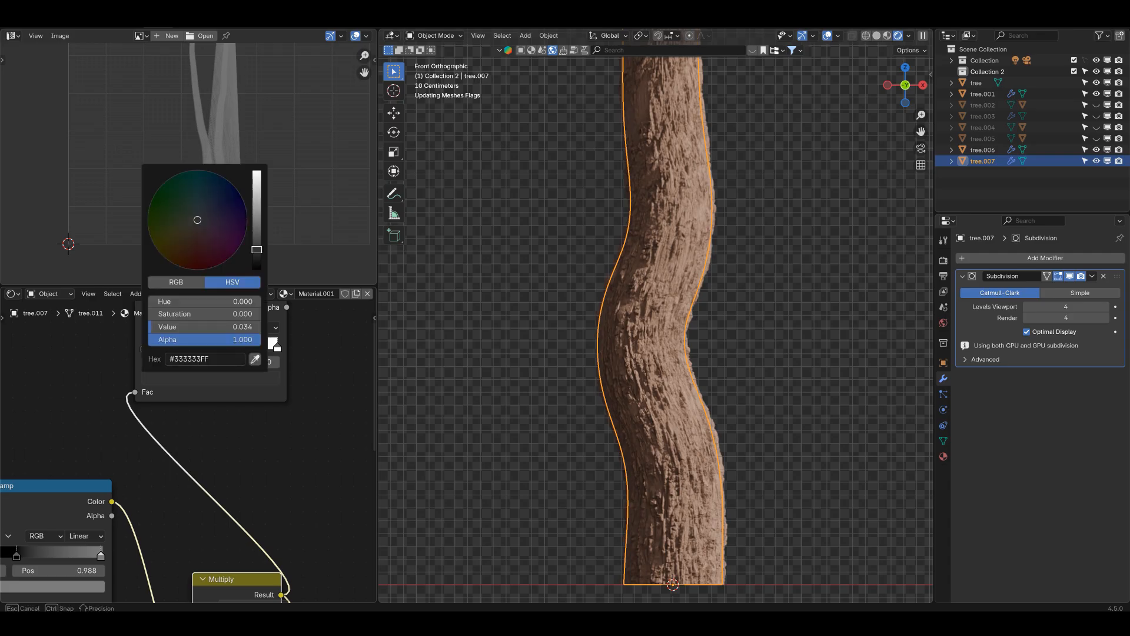
# Set the Color Ramp's dark stop to a very dark brown, #190800.
pyautogui.moveTo(198, 220); pyautogui.dragTo(182, 267)
pyautogui.moveTo(256, 251); pyautogui.dragTo(257, 260)
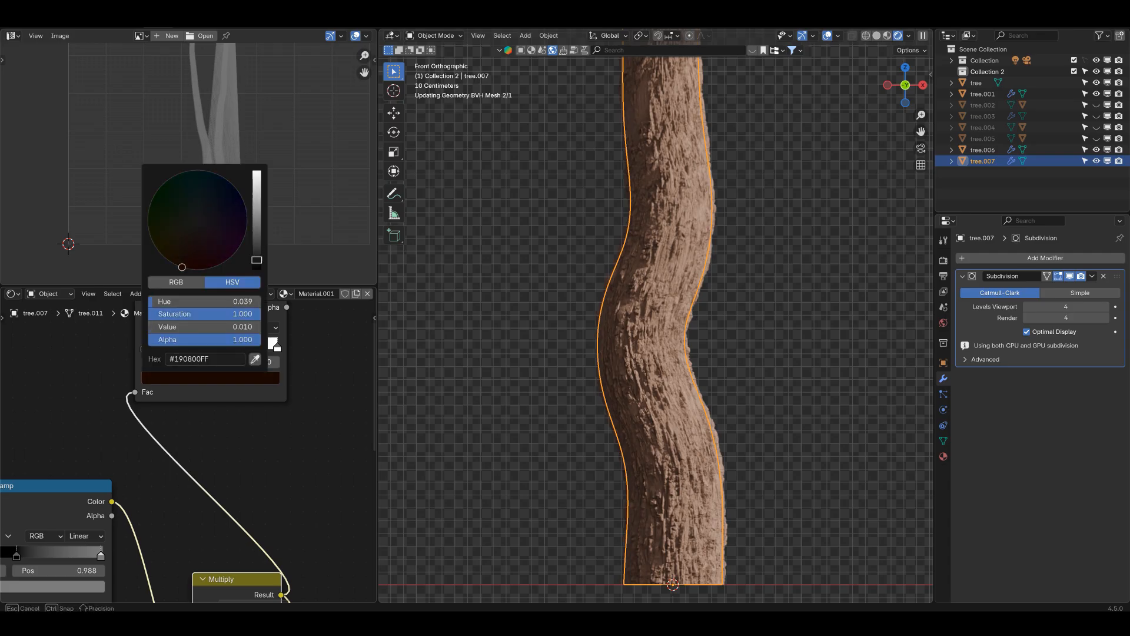
pyautogui.click(215, 392)
# Recolor the Color Ramp's white stop to a muted dark brown with hue 0.017, saturation 0.569 and value 0.066.
pyautogui.click(278, 347)
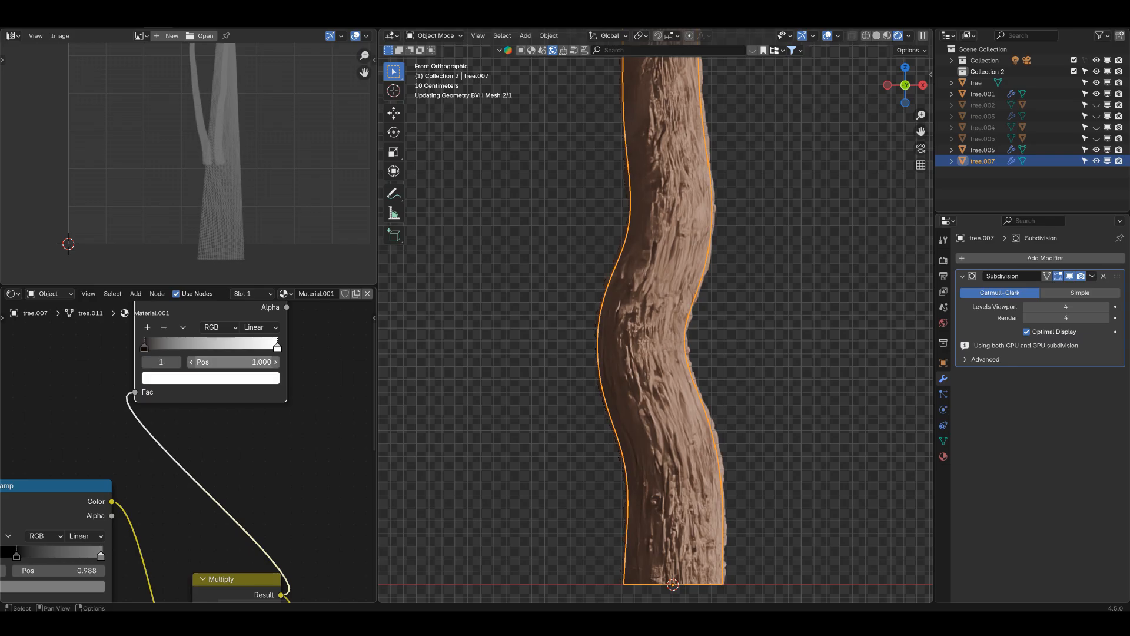
pyautogui.click(210, 378)
pyautogui.click(192, 250)
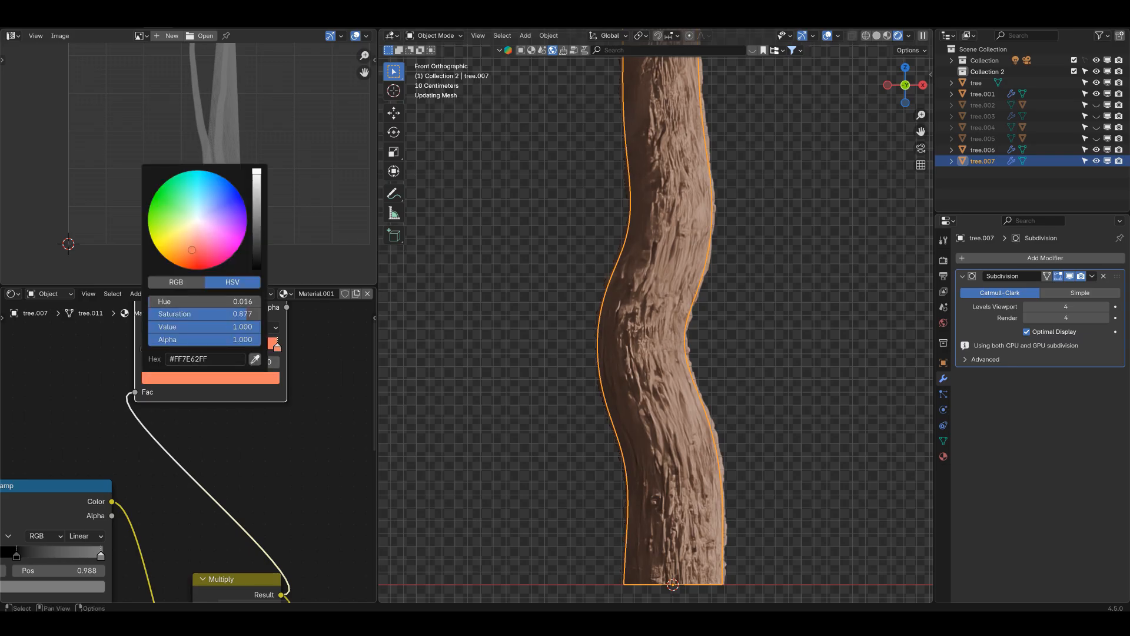
pyautogui.moveTo(256, 246); pyautogui.dragTo(257, 218)
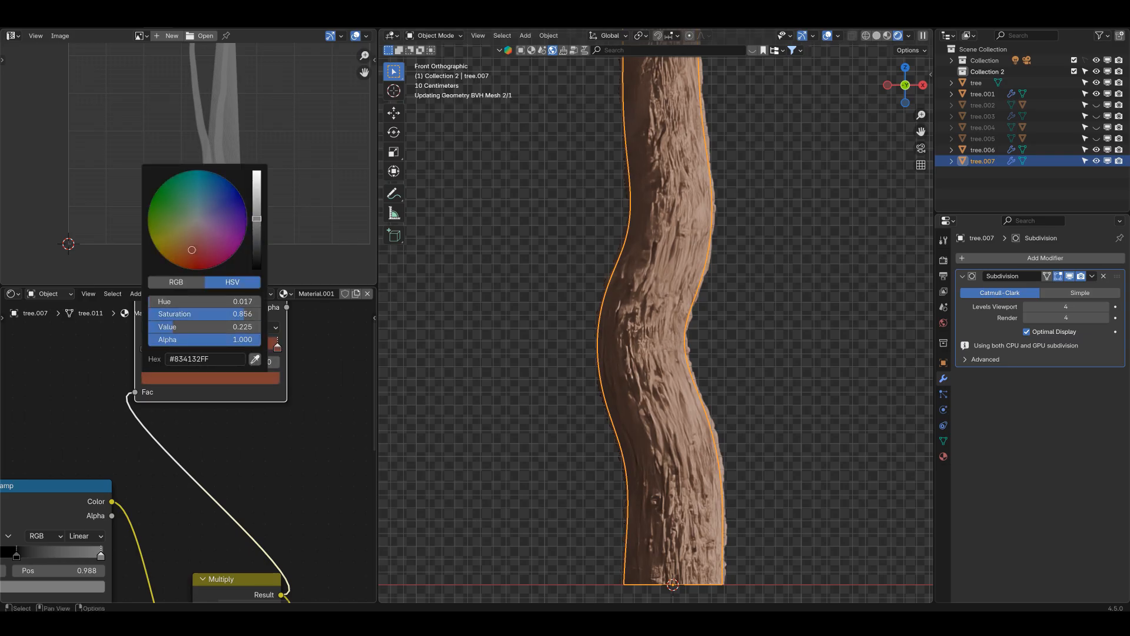
pyautogui.moveTo(247, 314); pyautogui.dragTo(214, 314)
pyautogui.moveTo(257, 219); pyautogui.dragTo(257, 240)
# Preview the brown Color Ramp on the trunk, moving its lighter stop to position 0.100 and brightening that stop's color slightly.
pyautogui.scroll(-4, 188, 452)
pyautogui.keyDown('ctrl'); pyautogui.keyDown('shift'); pyautogui.click(205, 341); pyautogui.keyUp('shift'); pyautogui.keyUp('ctrl')
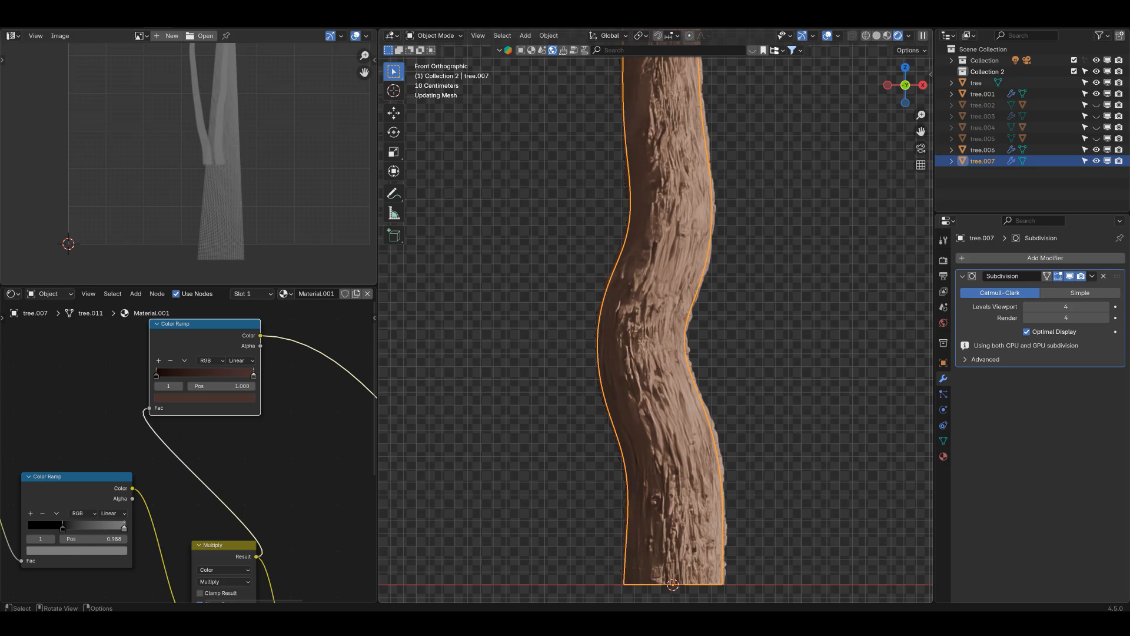
pyautogui.scroll(5, 655, 330)
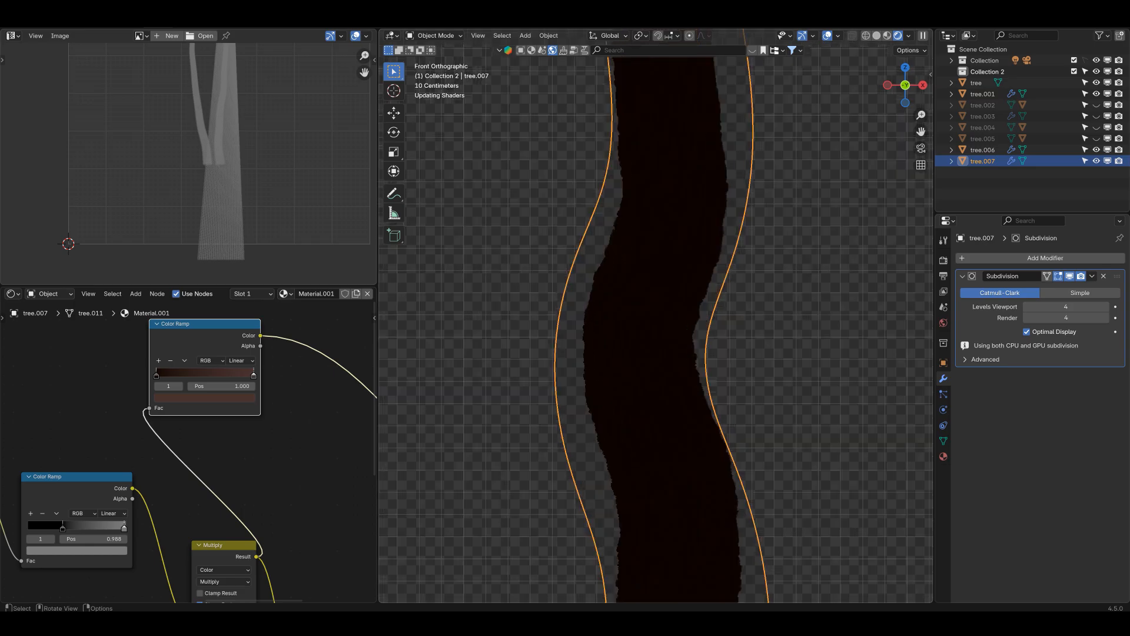
pyautogui.moveTo(254, 375); pyautogui.dragTo(222, 375)
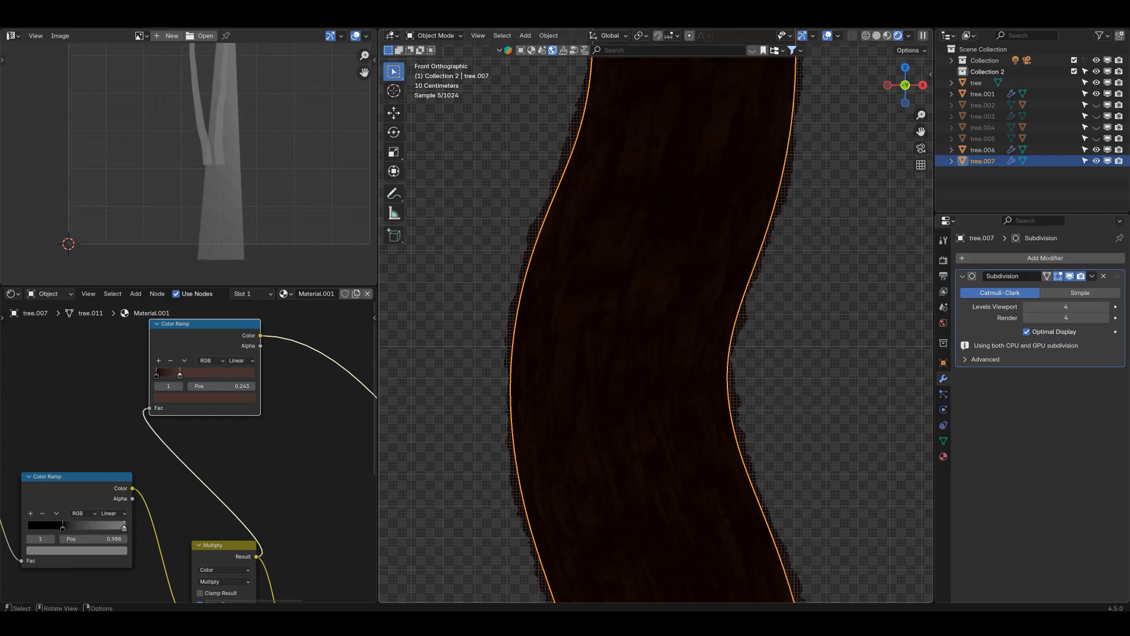
pyautogui.moveTo(180, 375); pyautogui.dragTo(168, 375)
pyautogui.click(235, 398)
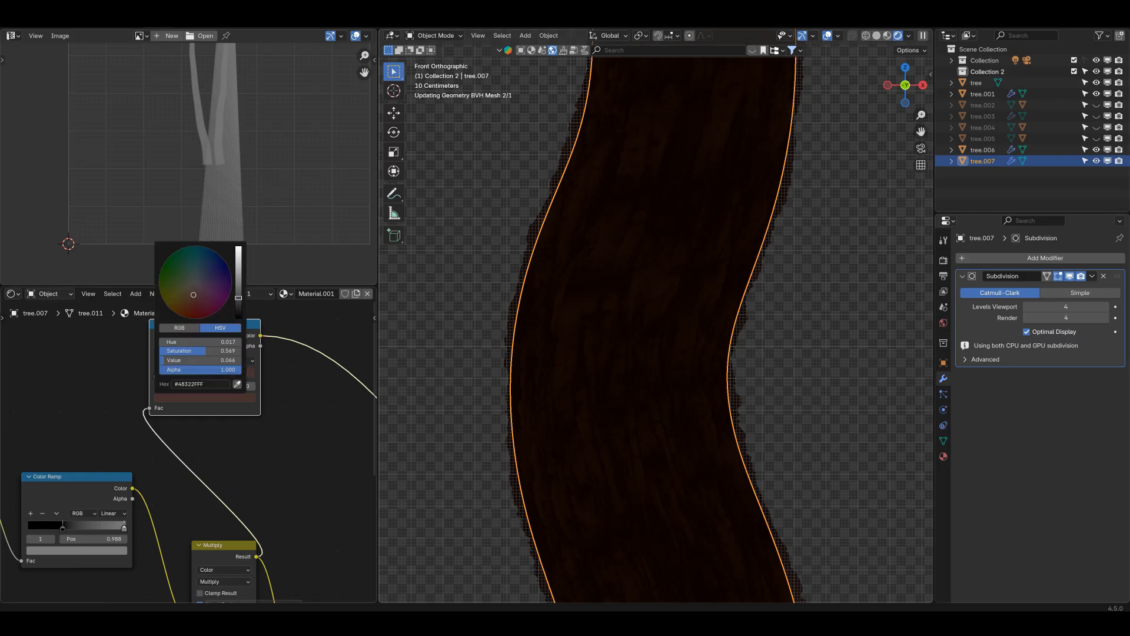
pyautogui.moveTo(238, 298); pyautogui.dragTo(239, 289)
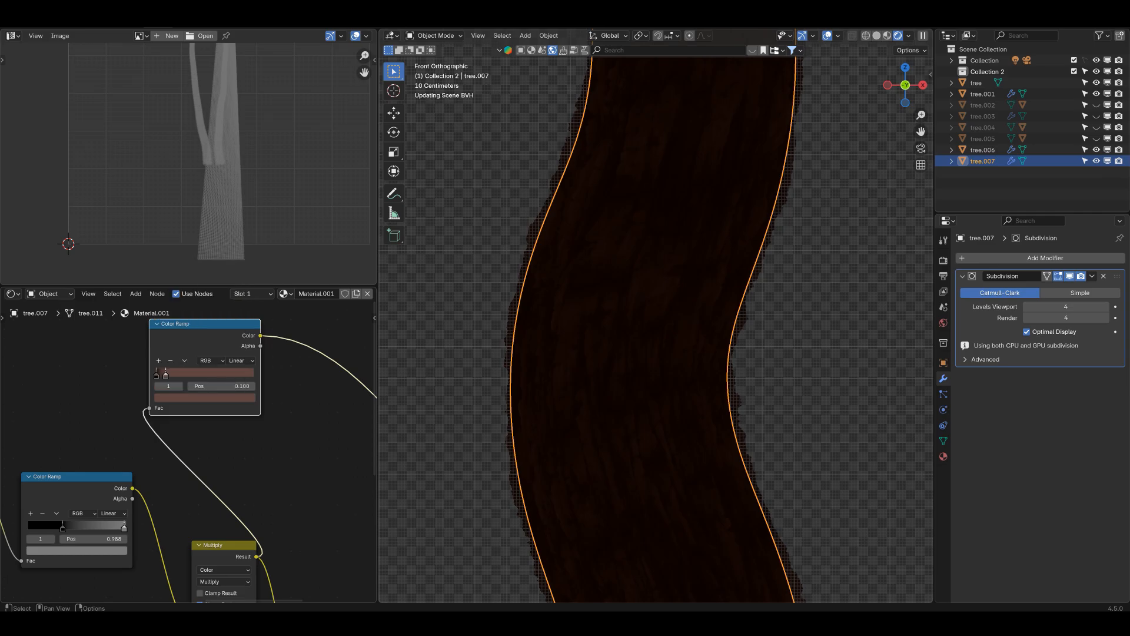
# Connect the brown Color Ramp to the Principled BSDF's Base Color and route the shader back to the Material Output's Surface.
pyautogui.scroll(-3, 188, 459)
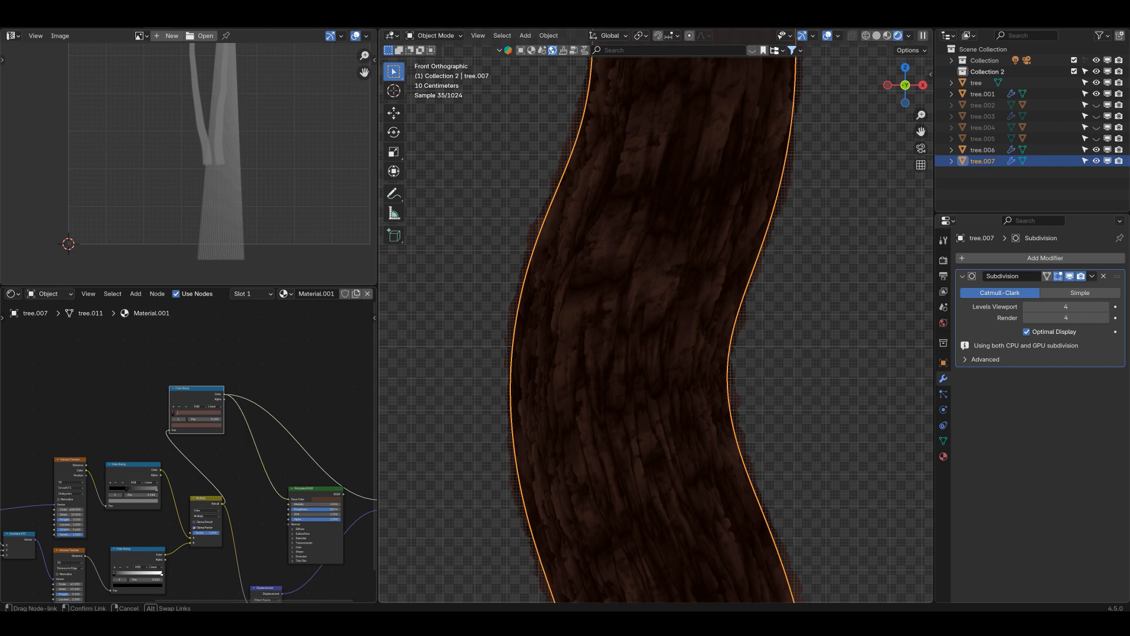
pyautogui.scroll(2, 189, 453)
pyautogui.moveTo(356, 530); pyautogui.dragTo(200, 450, button='middle')
pyautogui.keyDown('ctrl'); pyautogui.keyDown('shift'); pyautogui.click(212, 434); pyautogui.keyUp('shift'); pyautogui.keyUp('ctrl')
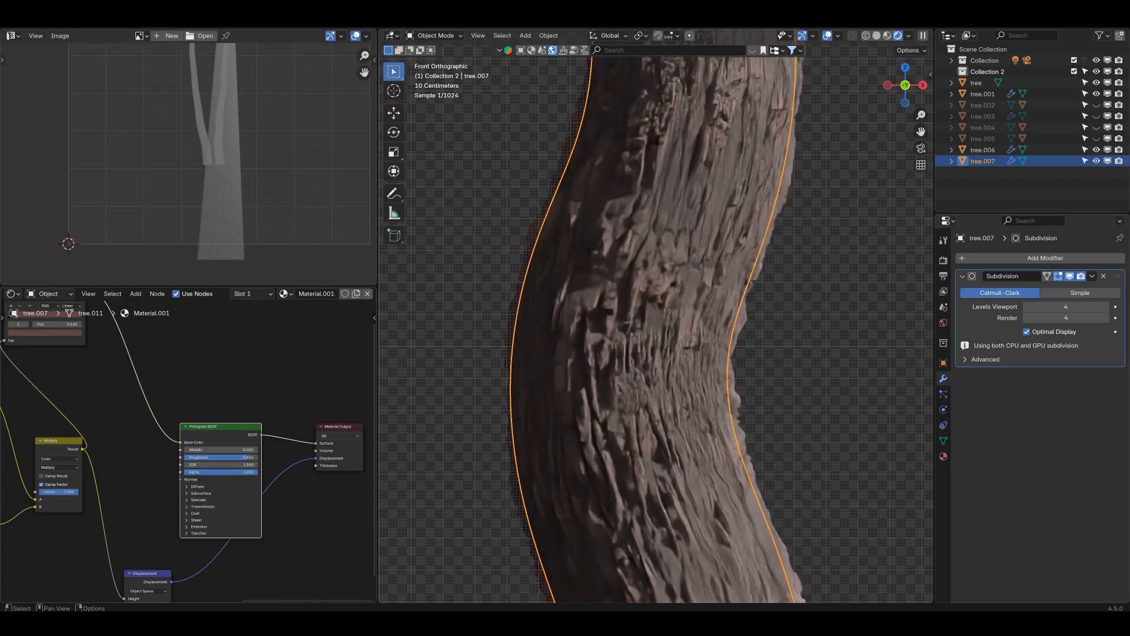
# Examine the rendered bark along the trunk and the Color Ramp that drives its color.
pyautogui.scroll(-3, 656, 329)
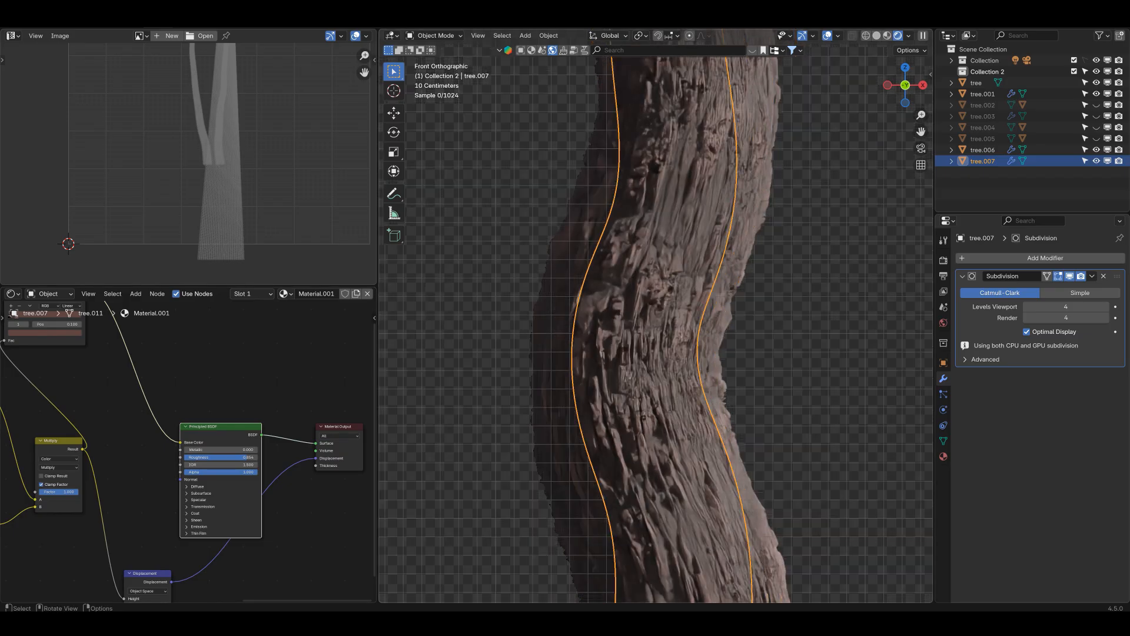
pyautogui.scroll(-3, 656, 329)
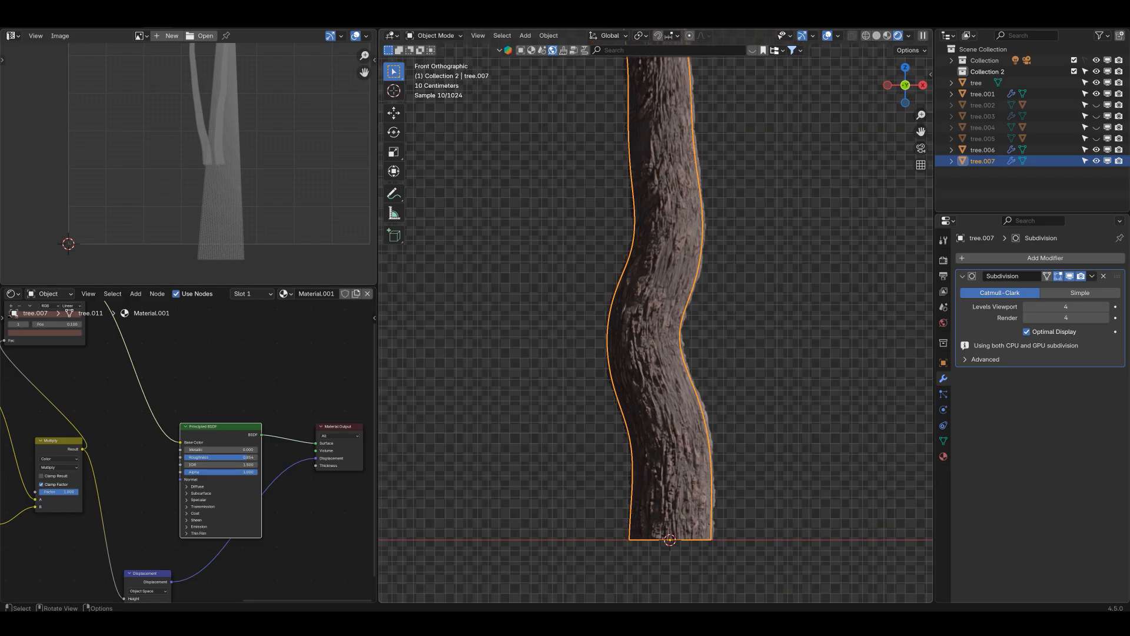
pyautogui.moveTo(112, 365); pyautogui.dragTo(304, 469, button='middle')
pyautogui.scroll(6, 190, 456)
pyautogui.scroll(1, 188, 453)
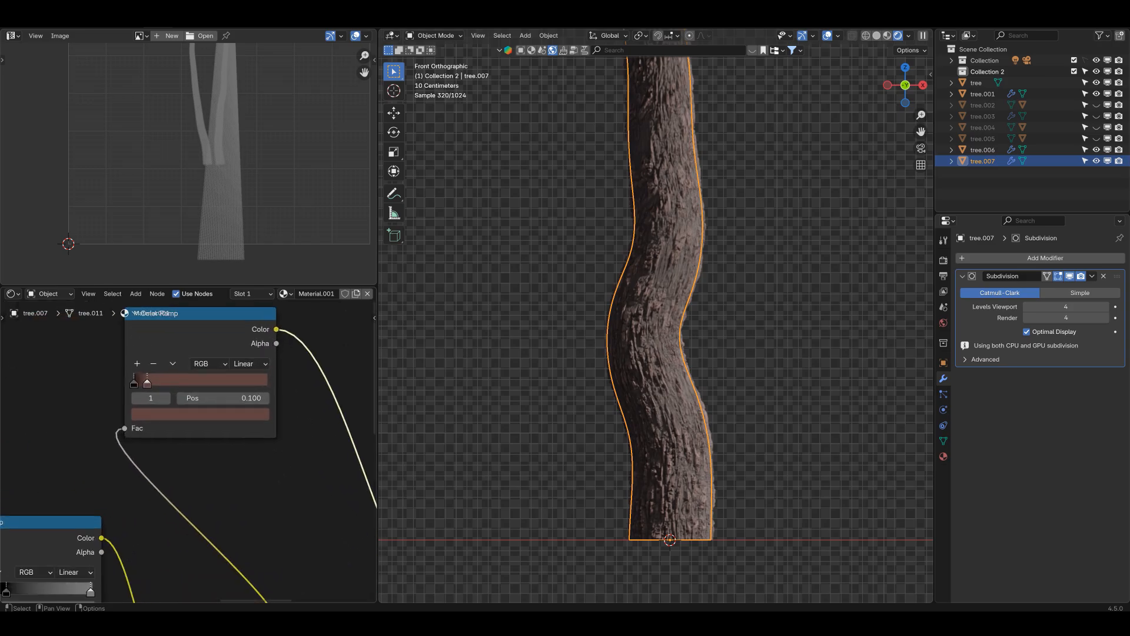
pyautogui.scroll(-2, 189, 452)
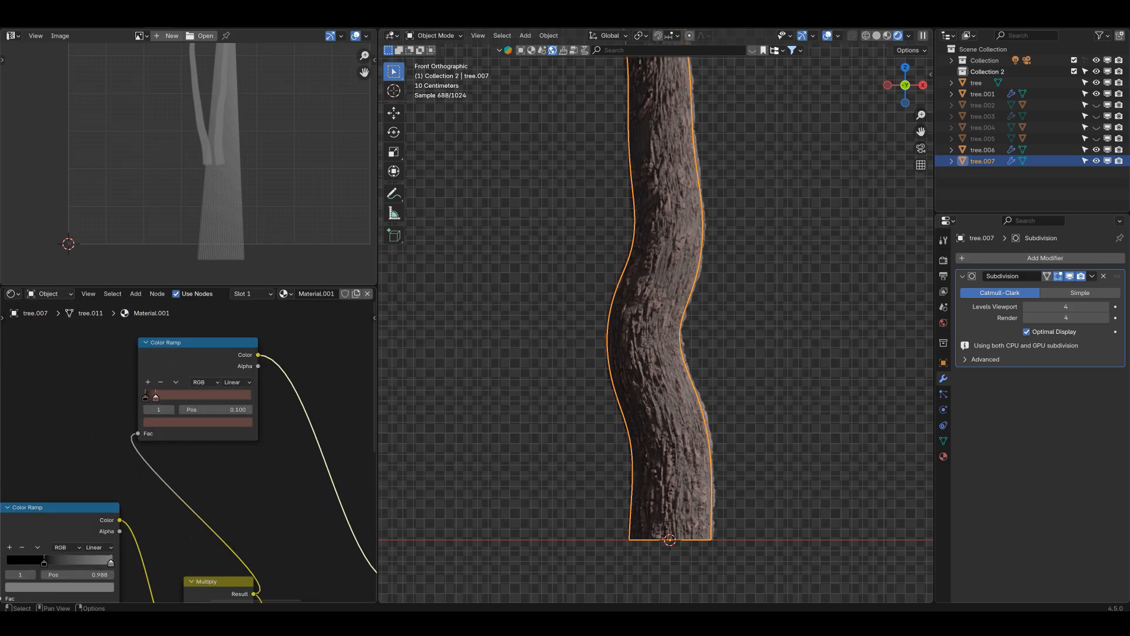
pyautogui.scroll(-4, 189, 452)
# Add a Voronoi Texture below the existing texture nodes and connect the Combine XYZ output to its Vector input.
pyautogui.moveTo(188, 453); pyautogui.dragTo(261, 375, button='middle')
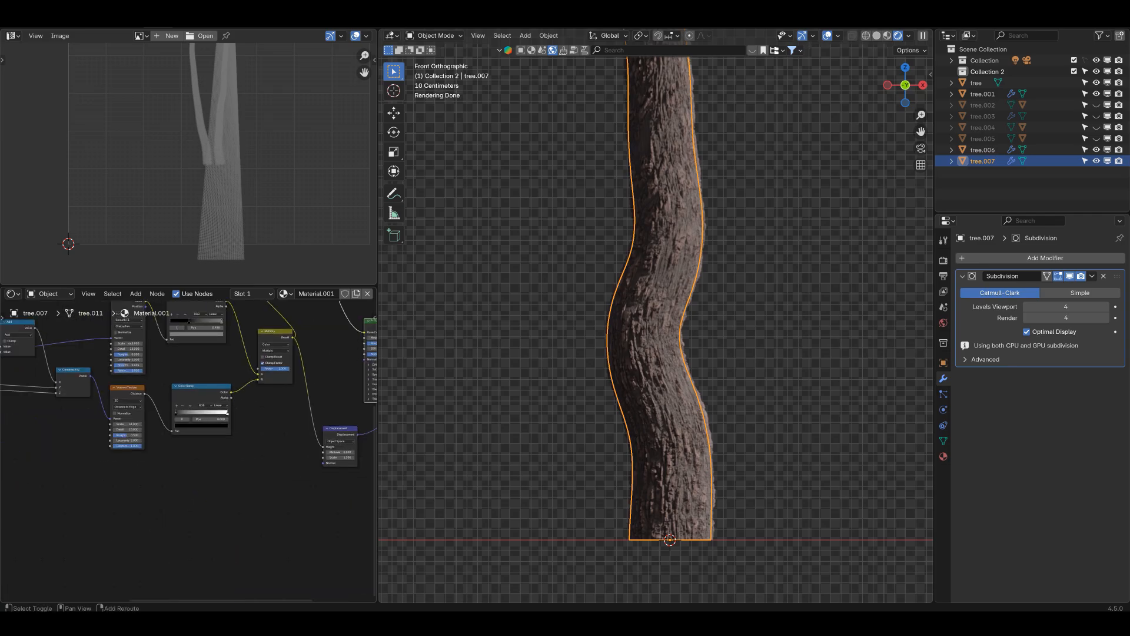
pyautogui.hotkey('shift', 'a')
pyautogui.moveTo(159, 515)
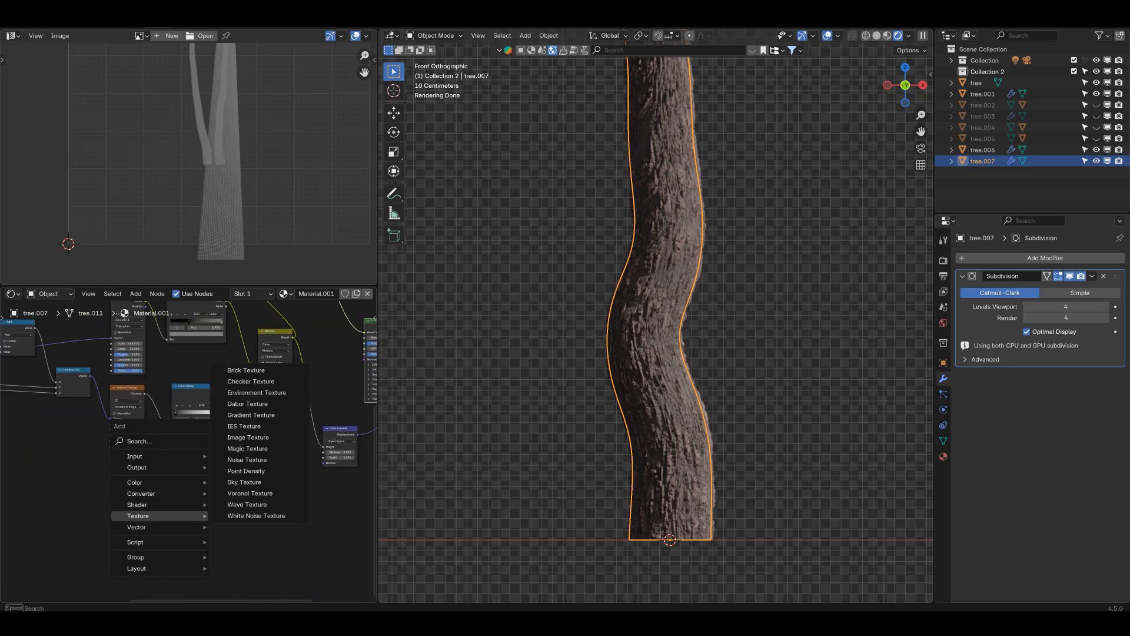
pyautogui.click(249, 493)
pyautogui.click(206, 465)
pyautogui.moveTo(206, 465); pyautogui.dragTo(228, 468, button='middle')
pyautogui.moveTo(112, 379); pyautogui.dragTo(210, 506)
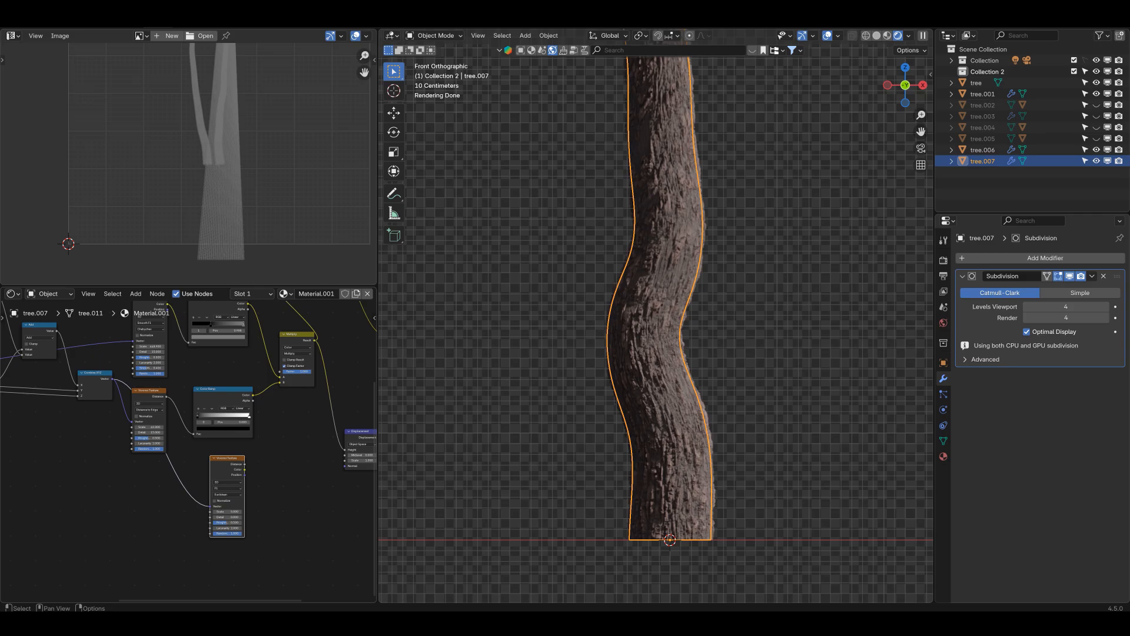
pyautogui.moveTo(210, 506); pyautogui.dragTo(191, 494, button='middle')
# With the Subdivision modifier hidden in the viewport, preview the new Voronoi Texture and set its Scale to 38.3.
pyautogui.click(1070, 276)
pyautogui.scroll(4, 186, 447)
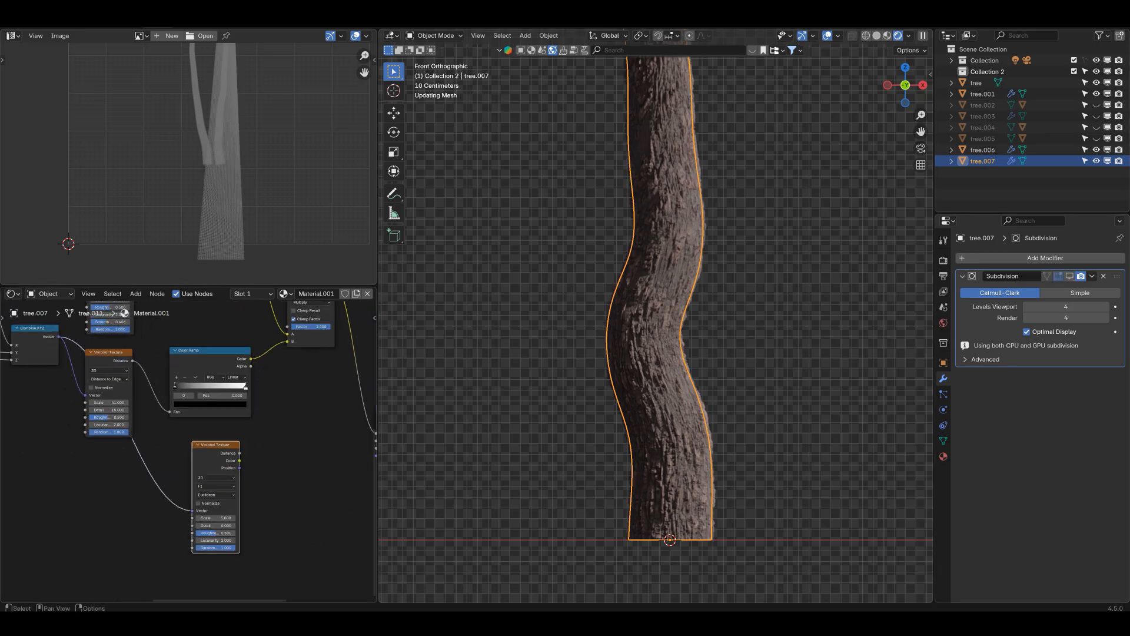
pyautogui.scroll(4, 173, 471)
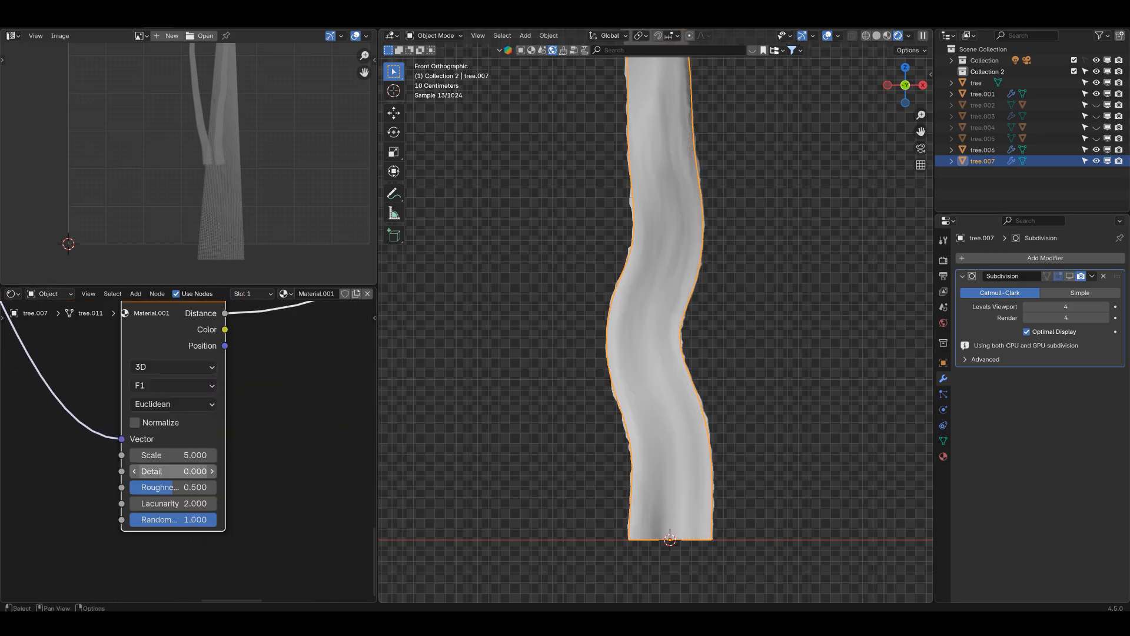
pyautogui.scroll(2, 174, 471)
pyautogui.moveTo(167, 456); pyautogui.dragTo(247, 456)
# Insert a Color Ramp after the new Voronoi Texture's Distance output and move its black stop to position 0.262.
pyautogui.scroll(-4, 177, 456)
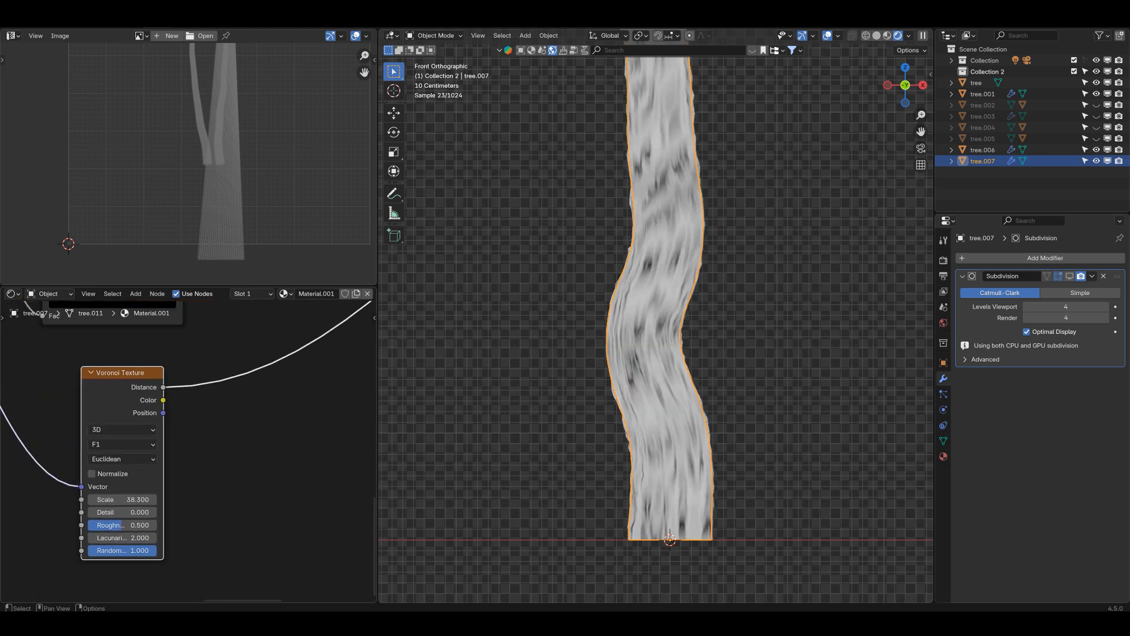
pyautogui.press('q')
pyautogui.click(250, 423)
pyautogui.click(235, 372)
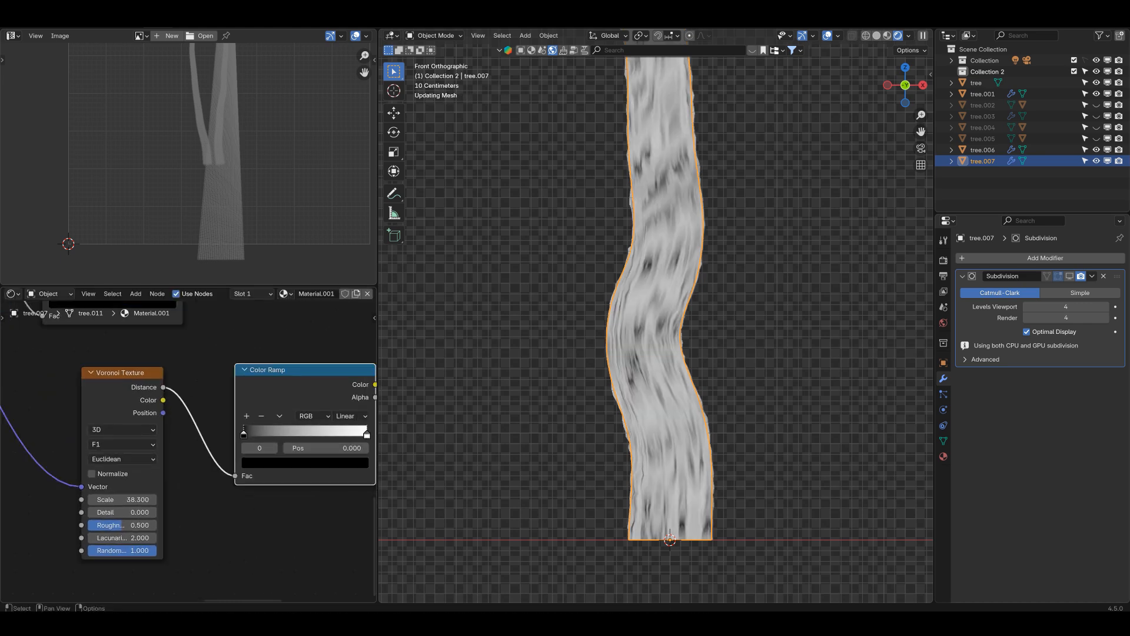
pyautogui.moveTo(244, 434); pyautogui.dragTo(276, 433)
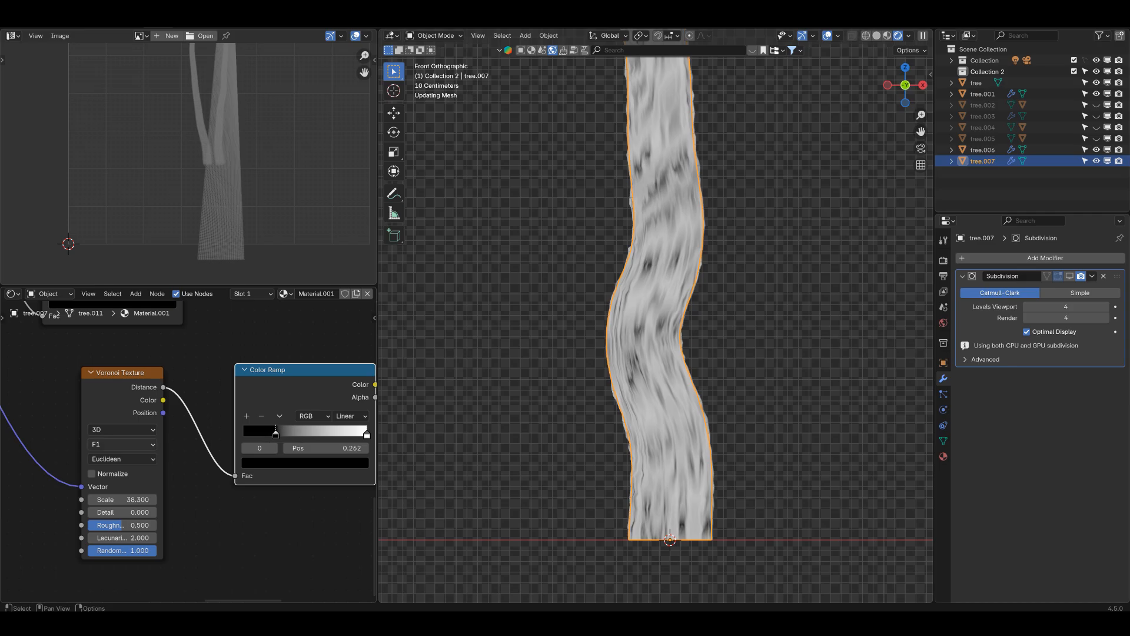
# Switch the new Voronoi Texture to Distance to Edge and set its ramp's black stop to 0 and white stop to 0.672.
pyautogui.click(122, 444)
pyautogui.click(118, 512)
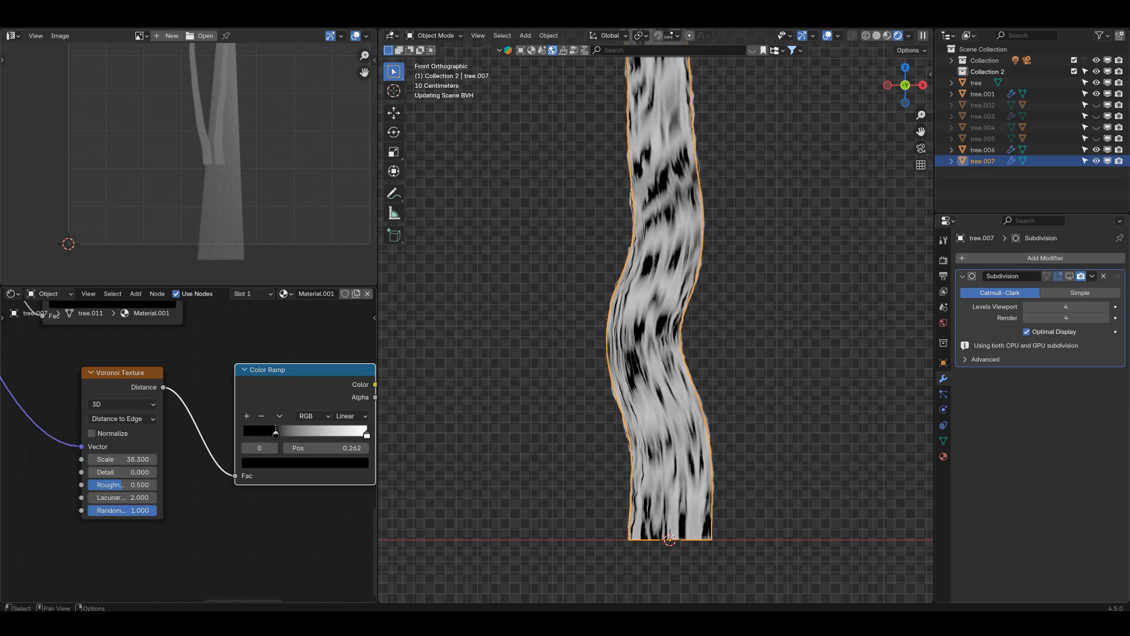
pyautogui.moveTo(275, 434); pyautogui.dragTo(244, 434)
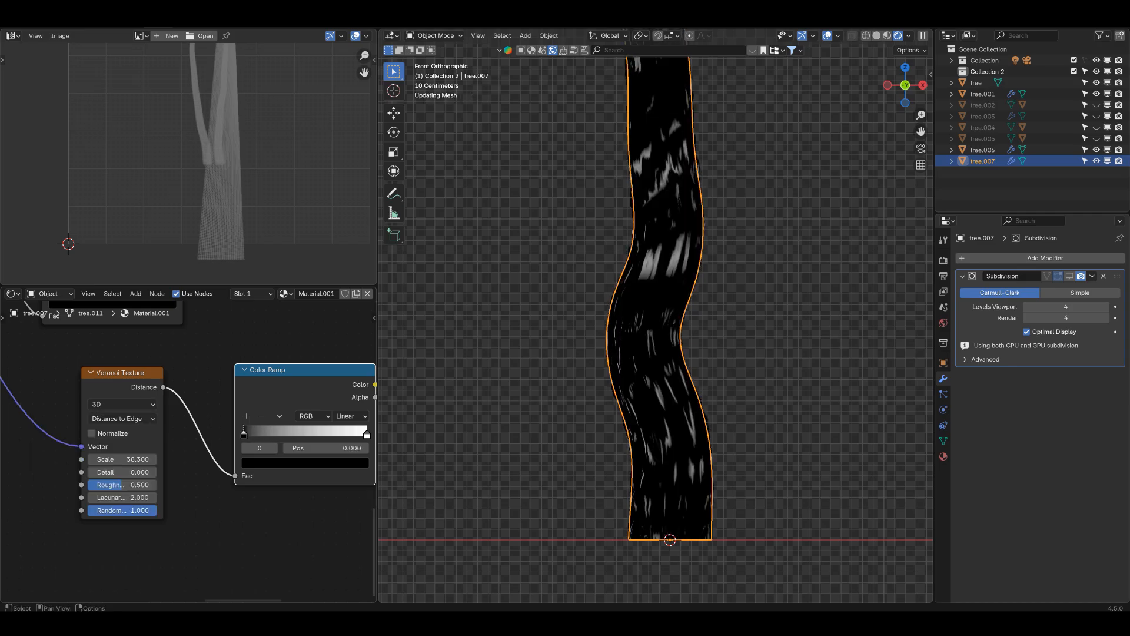
pyautogui.moveTo(367, 434); pyautogui.dragTo(326, 433)
# Set the new Voronoi Texture's Detail to 15 and its Scale to 316.1 for fine bark grain.
pyautogui.moveTo(103, 459); pyautogui.dragTo(242, 459)
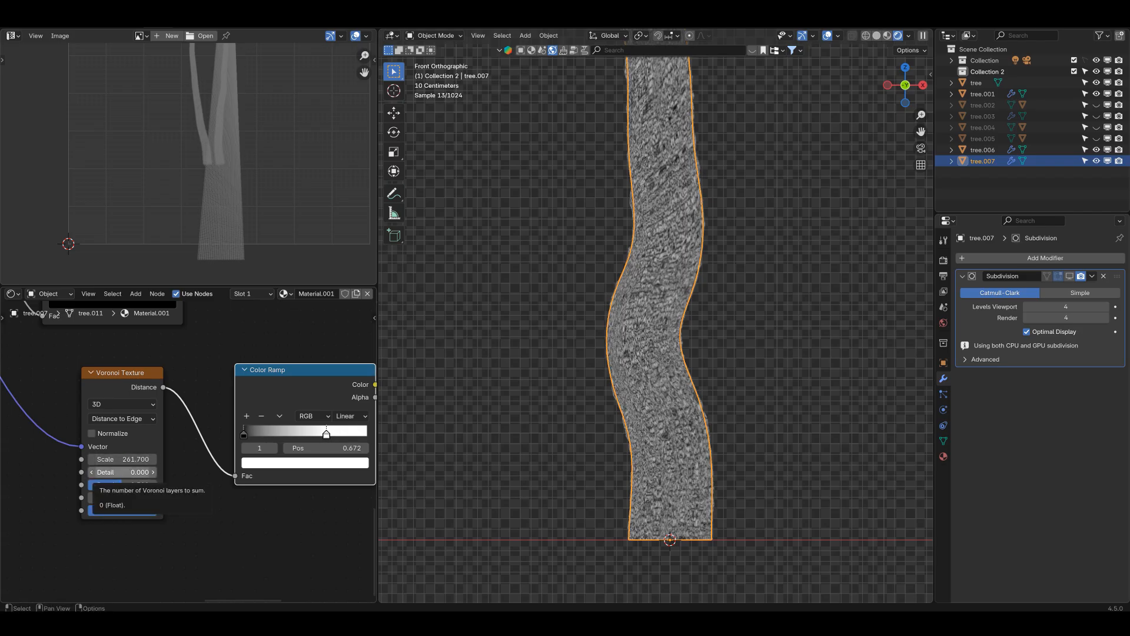
pyautogui.moveTo(104, 459); pyautogui.dragTo(200, 472)
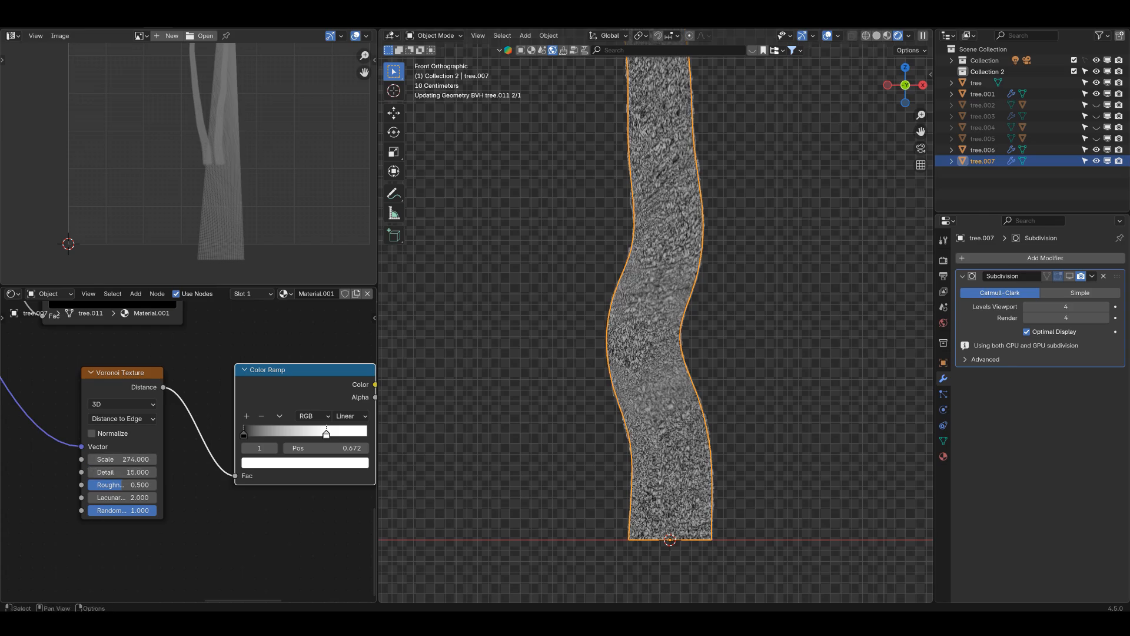
pyautogui.scroll(7, 656, 318)
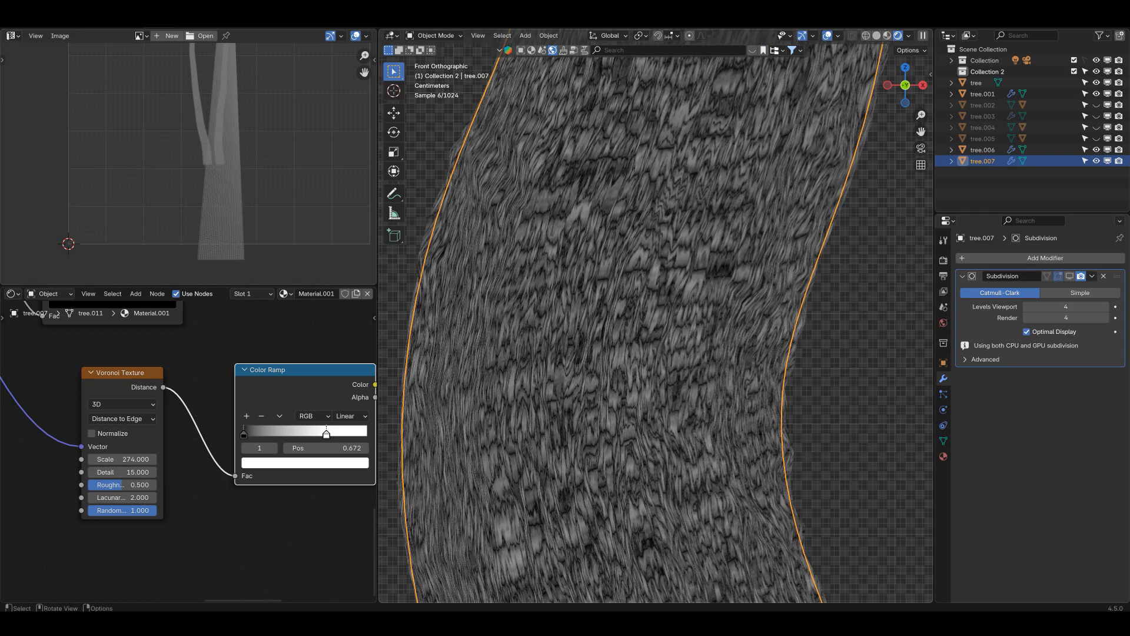
pyautogui.moveTo(112, 466); pyautogui.dragTo(160, 460)
pyautogui.rightClick(142, 469)
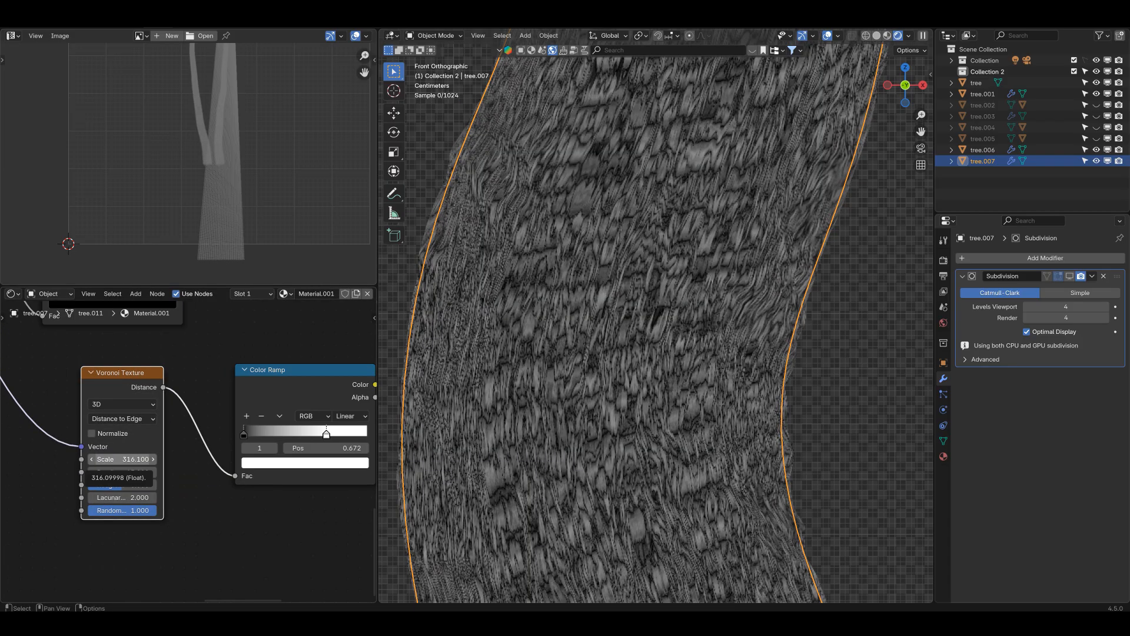
pyautogui.scroll(-6, 441, 540)
pyautogui.scroll(-1, 187, 450)
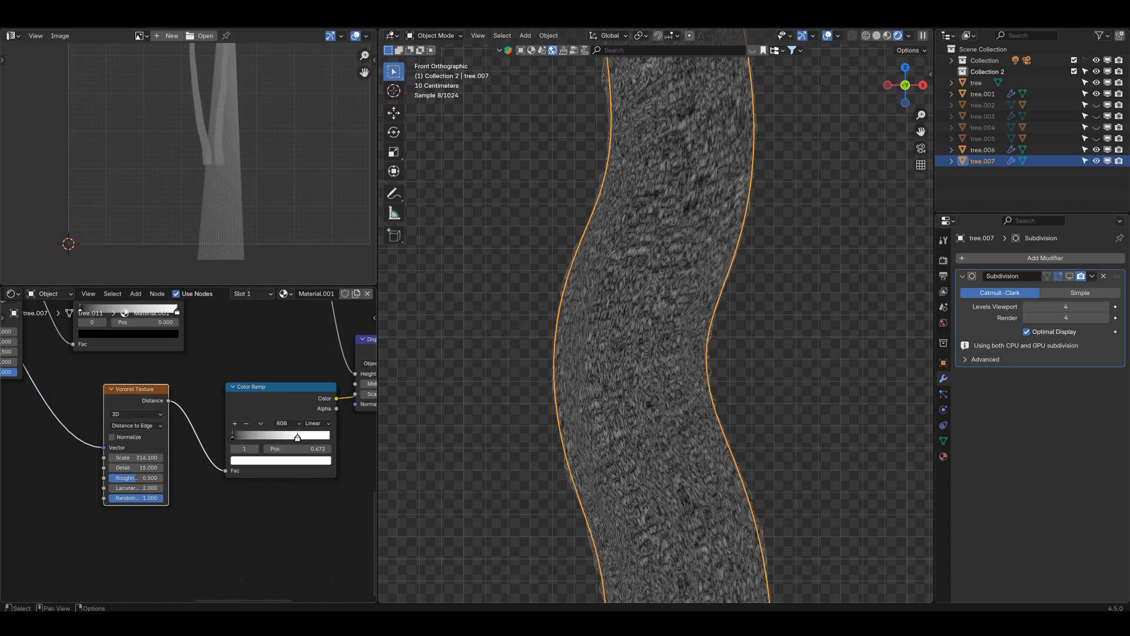
# Add a Bump node beside the Displacement node and feed the new Color Ramp's Color into its Height.
pyautogui.scroll(-8, 190, 442)
pyautogui.moveTo(277, 412); pyautogui.dragTo(189, 436, button='middle')
pyautogui.hotkey('shift', 'a')
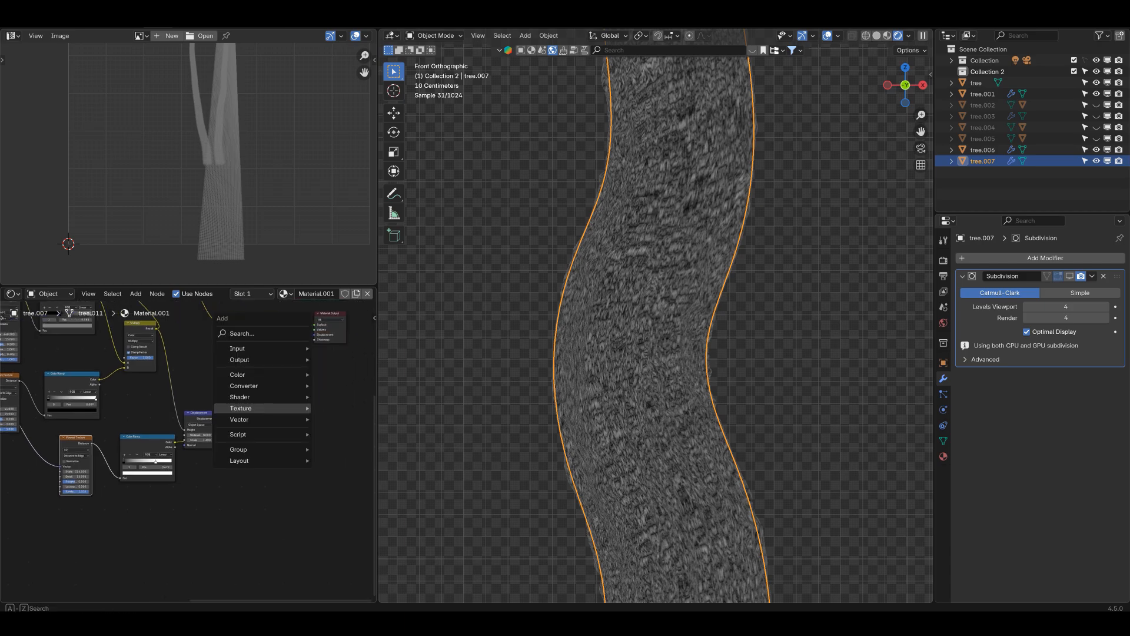
pyautogui.moveTo(248, 419)
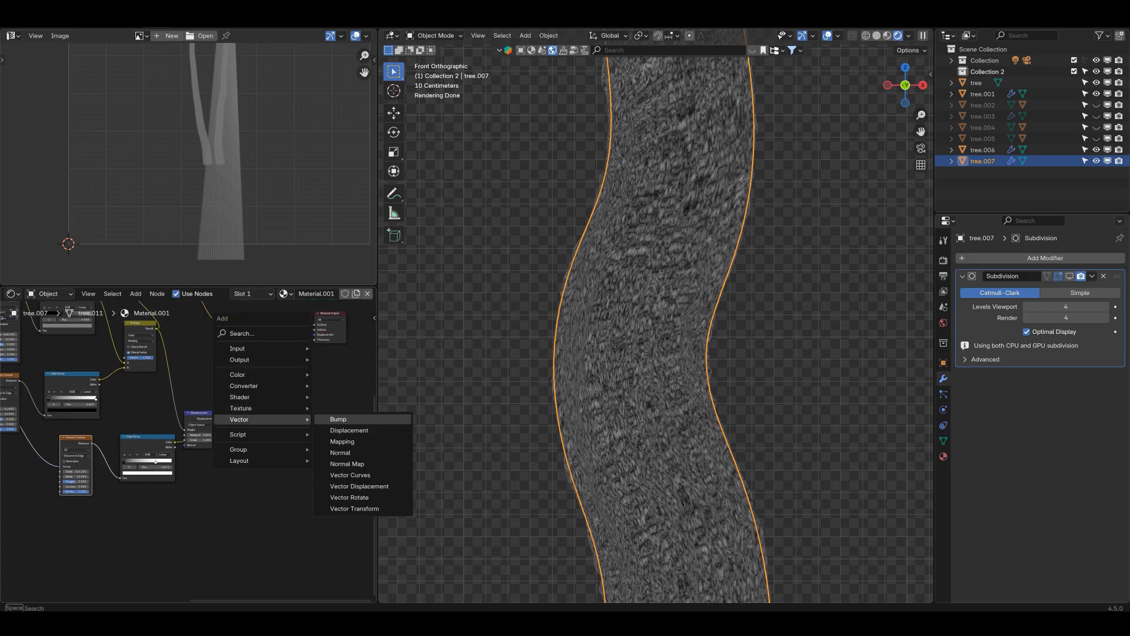
pyautogui.click(339, 419)
pyautogui.click(229, 456)
pyautogui.scroll(1, 230, 456)
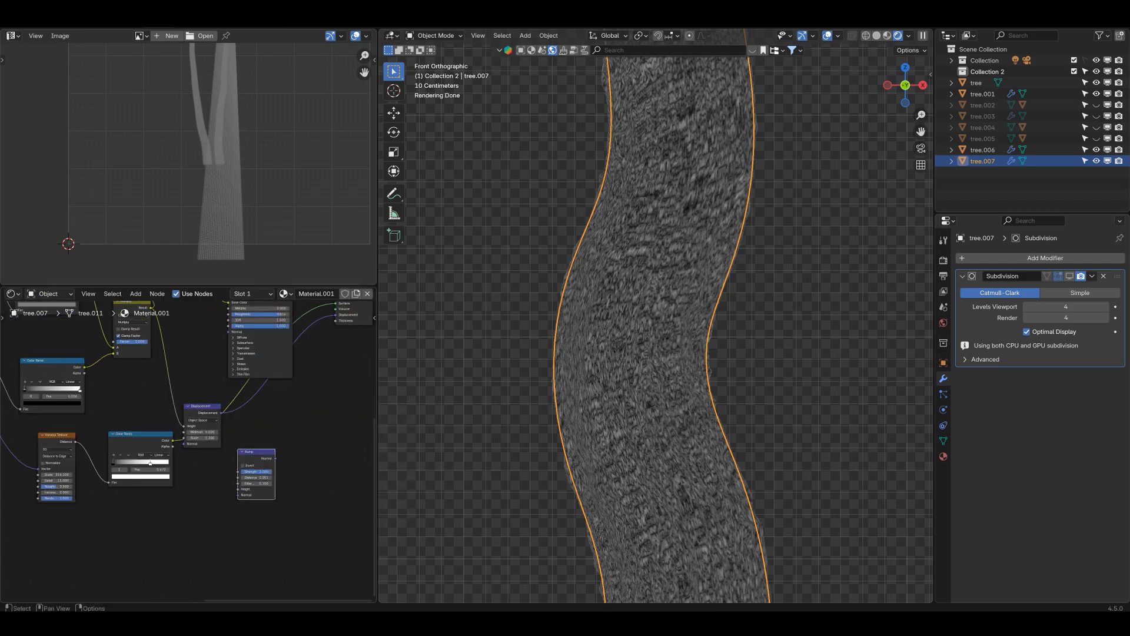
pyautogui.scroll(4, 189, 452)
pyautogui.moveTo(118, 428); pyautogui.dragTo(256, 503)
pyautogui.moveTo(280, 461); pyautogui.dragTo(128, 362)
# Connect the Bump node's Normal output to the Principled BSDF's Normal and switch the material preview back to that shader.
pyautogui.moveTo(128, 361); pyautogui.dragTo(146, 432, button='middle')
pyautogui.scroll(3, 145, 432)
pyautogui.moveTo(181, 431); pyautogui.dragTo(291, 339)
pyautogui.scroll(-1, 291, 339)
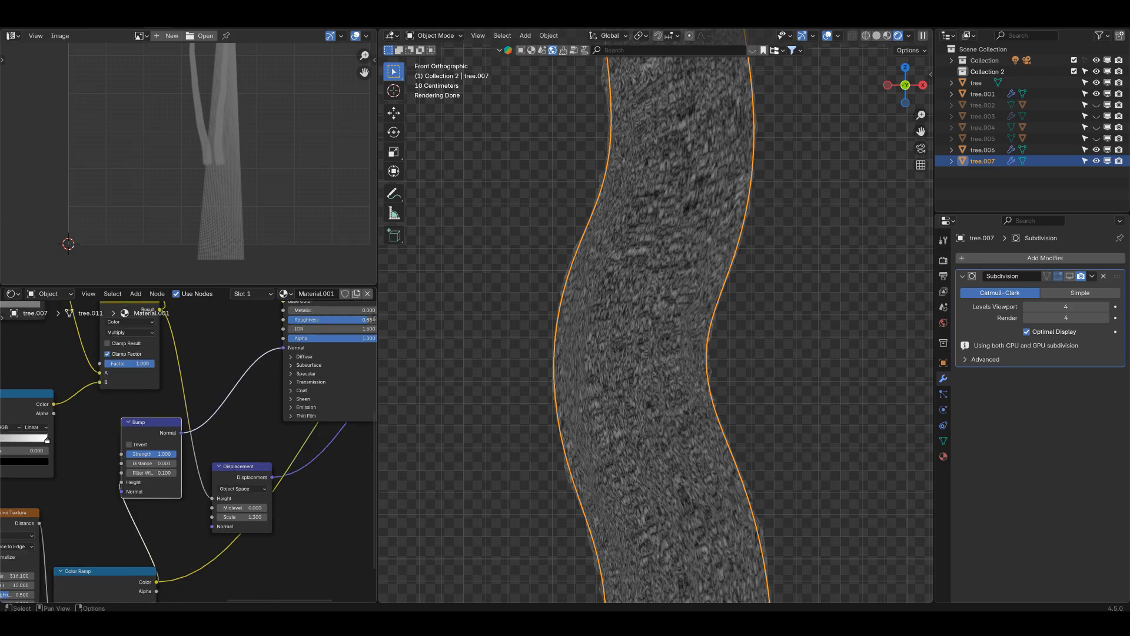
pyautogui.scroll(-2, 291, 339)
pyautogui.moveTo(291, 339); pyautogui.dragTo(210, 397, button='middle')
pyautogui.keyDown('ctrl'); pyautogui.keyDown('shift'); pyautogui.click(248, 351); pyautogui.keyUp('shift'); pyautogui.keyUp('ctrl')
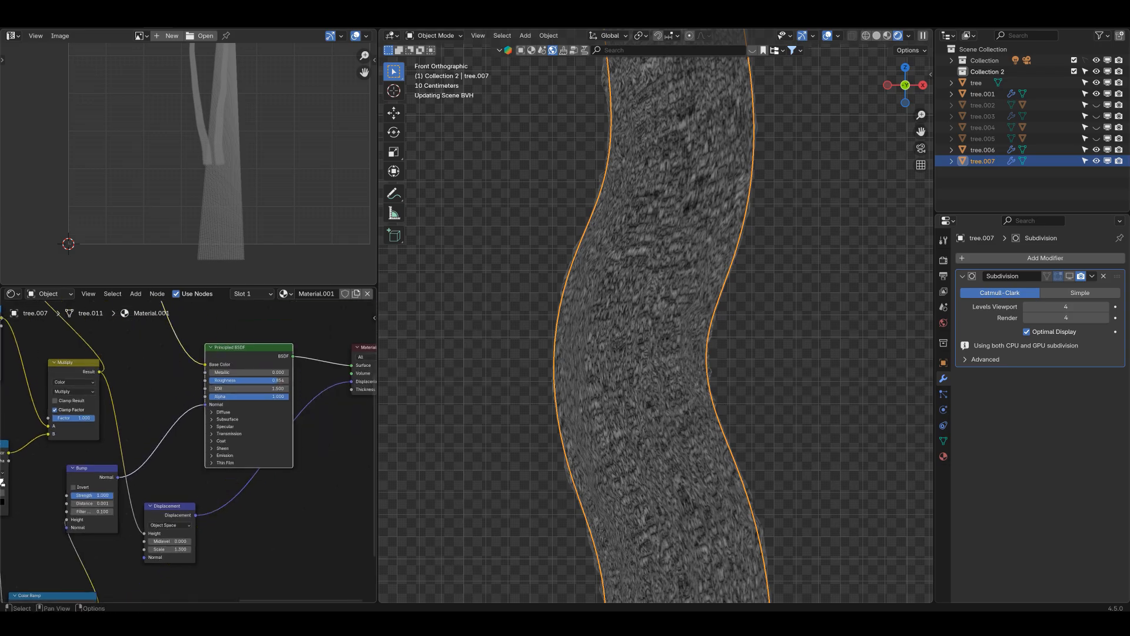
# Enable the viewport display of the trunk's Subdivision modifier and inspect the bark up close.
pyautogui.scroll(3, 657, 323)
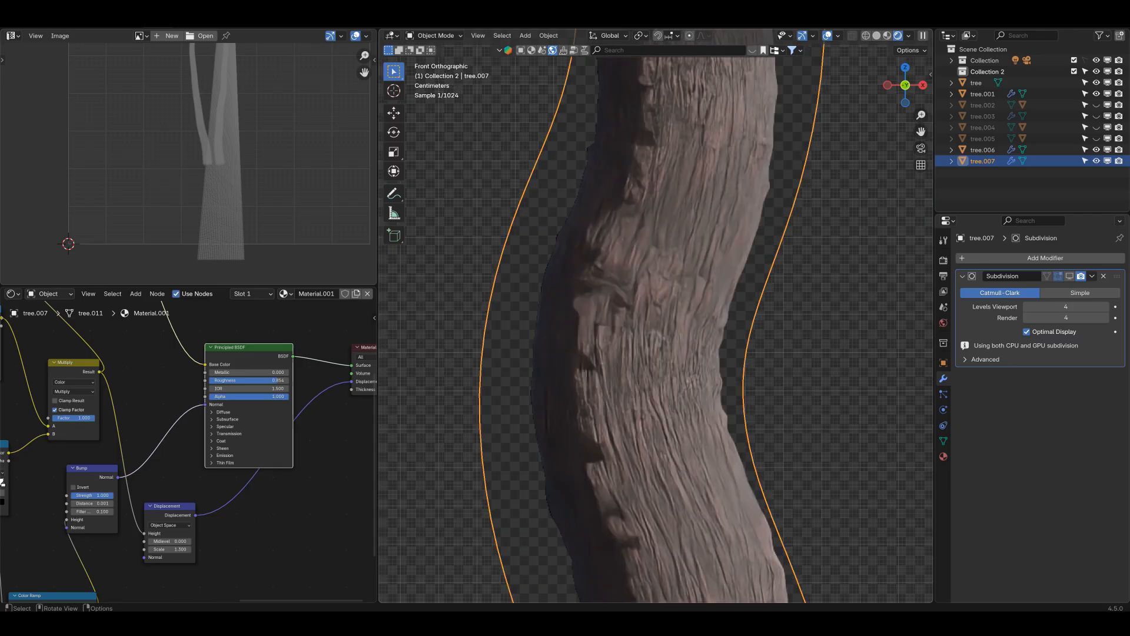
pyautogui.scroll(2, 657, 324)
pyautogui.click(1069, 276)
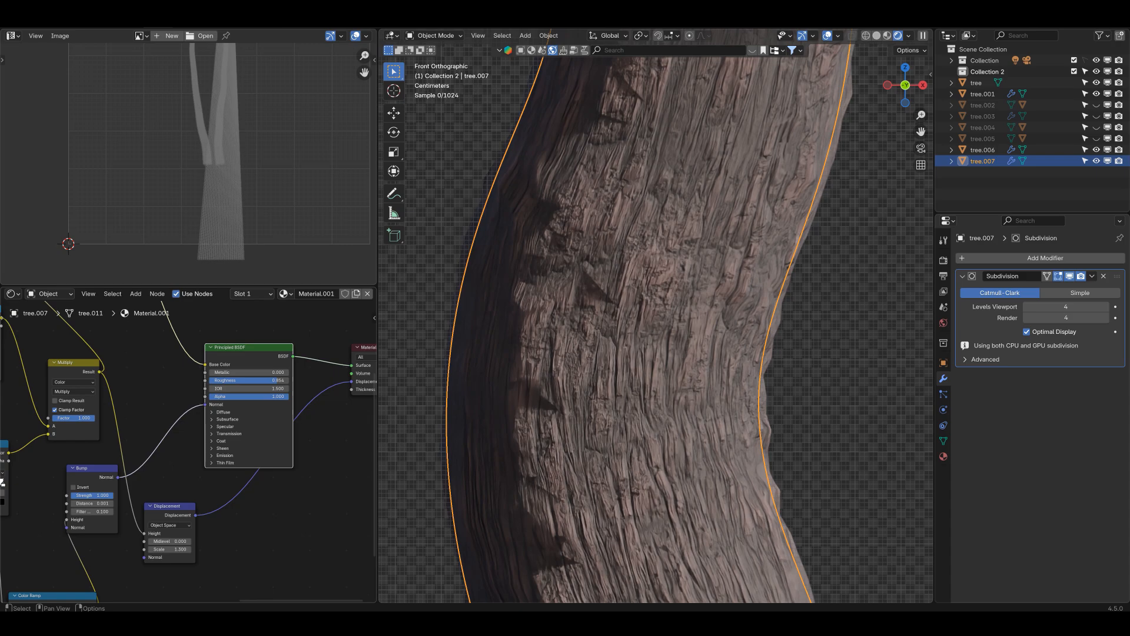
# Set the Bump node's Strength to 10.
pyautogui.moveTo(142, 483); pyautogui.dragTo(257, 405, button='middle')
pyautogui.scroll(2, 177, 482)
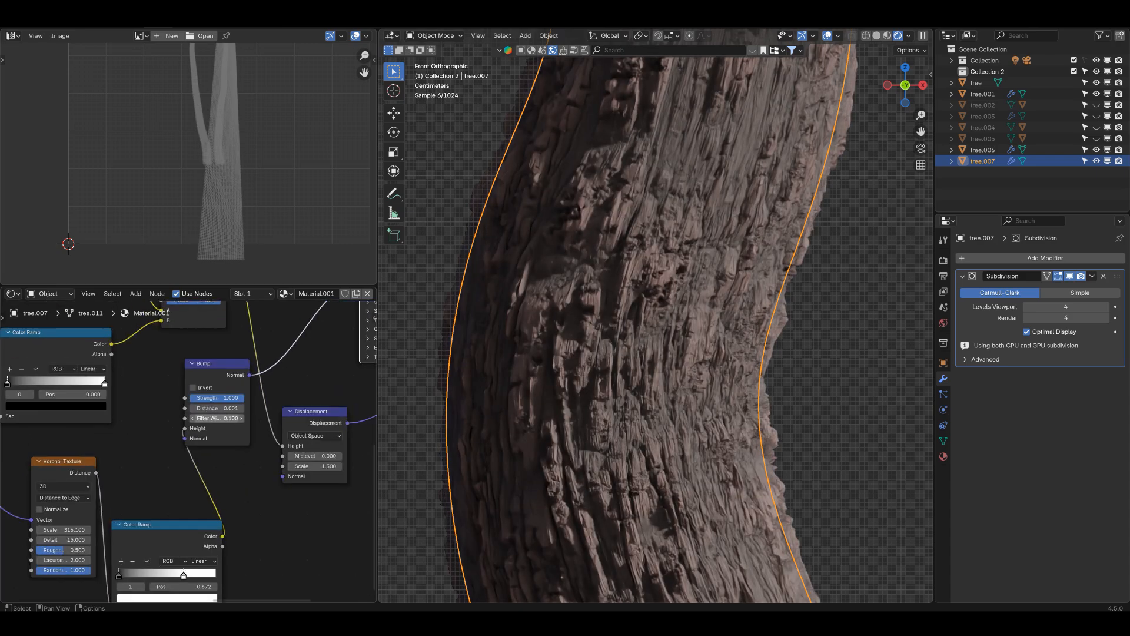
pyautogui.doubleClick(217, 398)
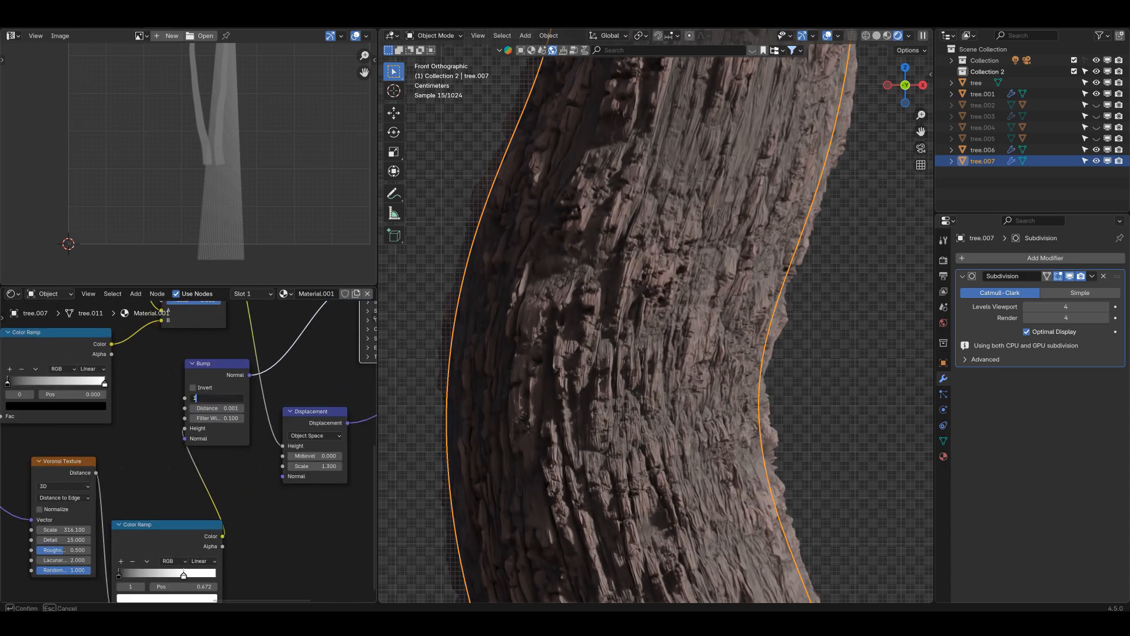
pyautogui.write('0')
pyautogui.press('Return')
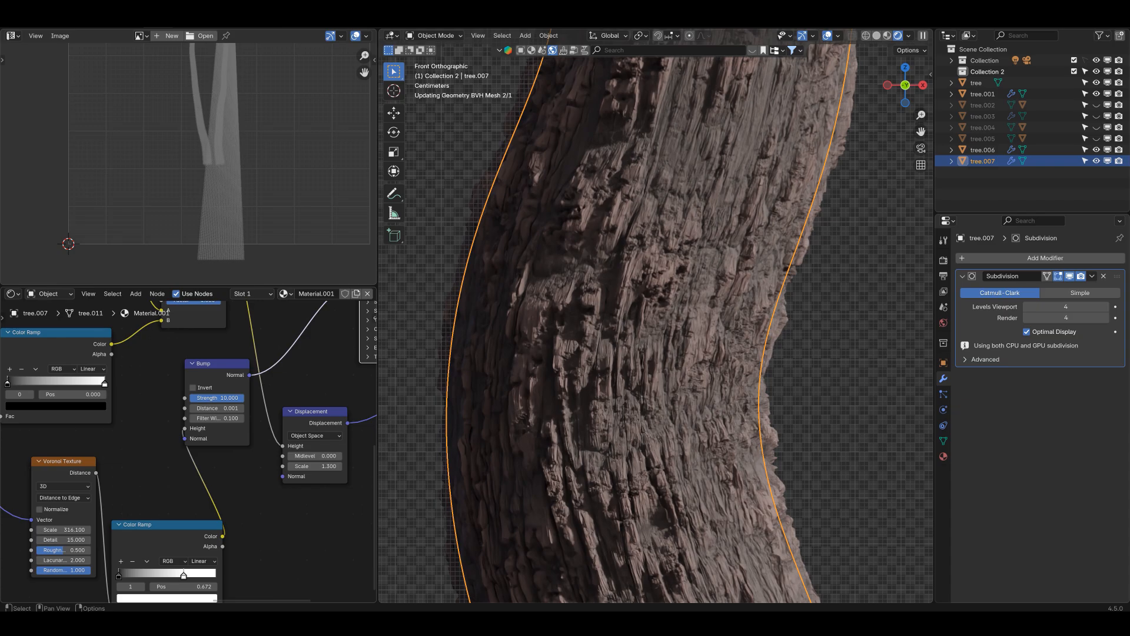
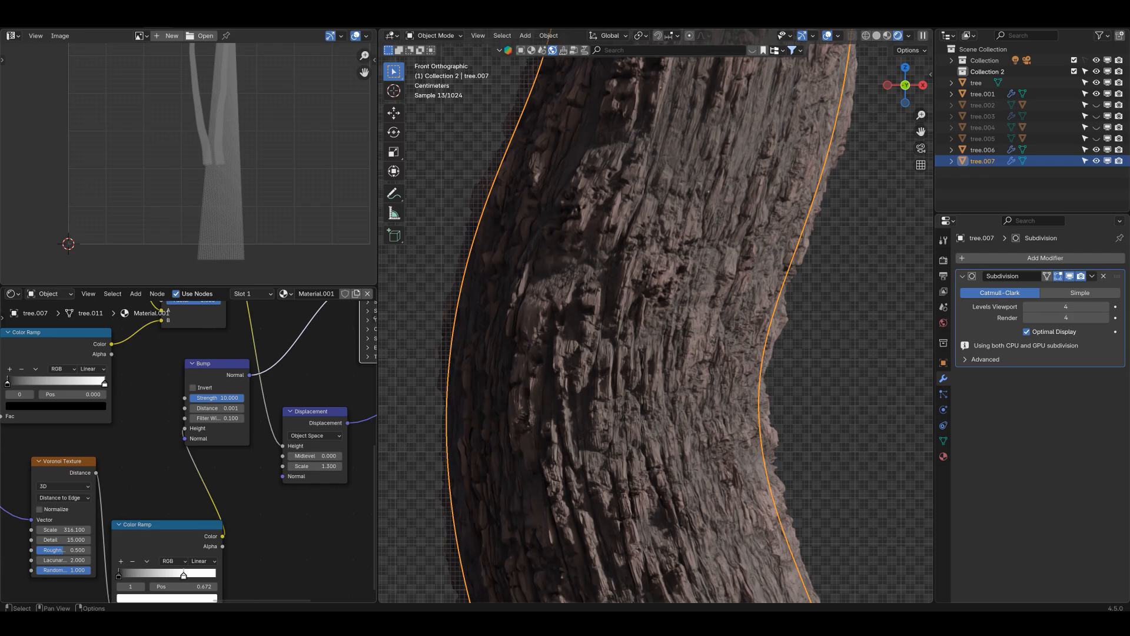
# Set the white stop of the bump's Color Ramp to 0.277 while previewing it, and return the preview to the Principled BSDF.
pyautogui.scroll(-3, 194, 453)
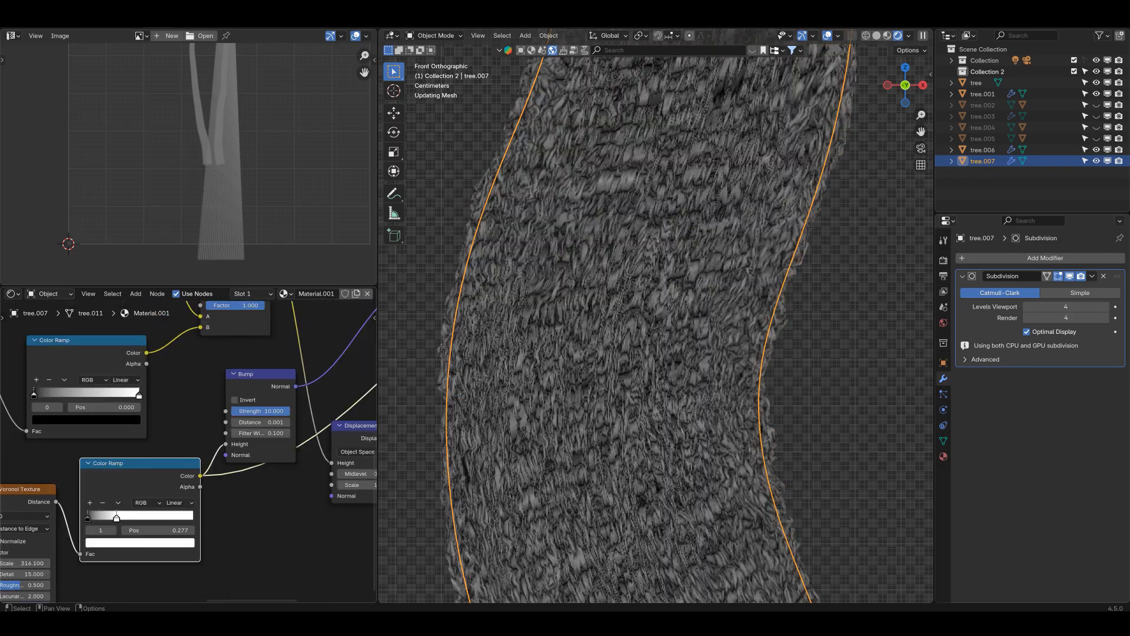
pyautogui.moveTo(309, 398); pyautogui.dragTo(197, 452, button='middle')
pyautogui.scroll(-4, 196, 452)
pyautogui.keyDown('ctrl'); pyautogui.keyDown('shift'); pyautogui.click(313, 322); pyautogui.keyUp('shift'); pyautogui.keyUp('ctrl')
pyautogui.scroll(2, 190, 450)
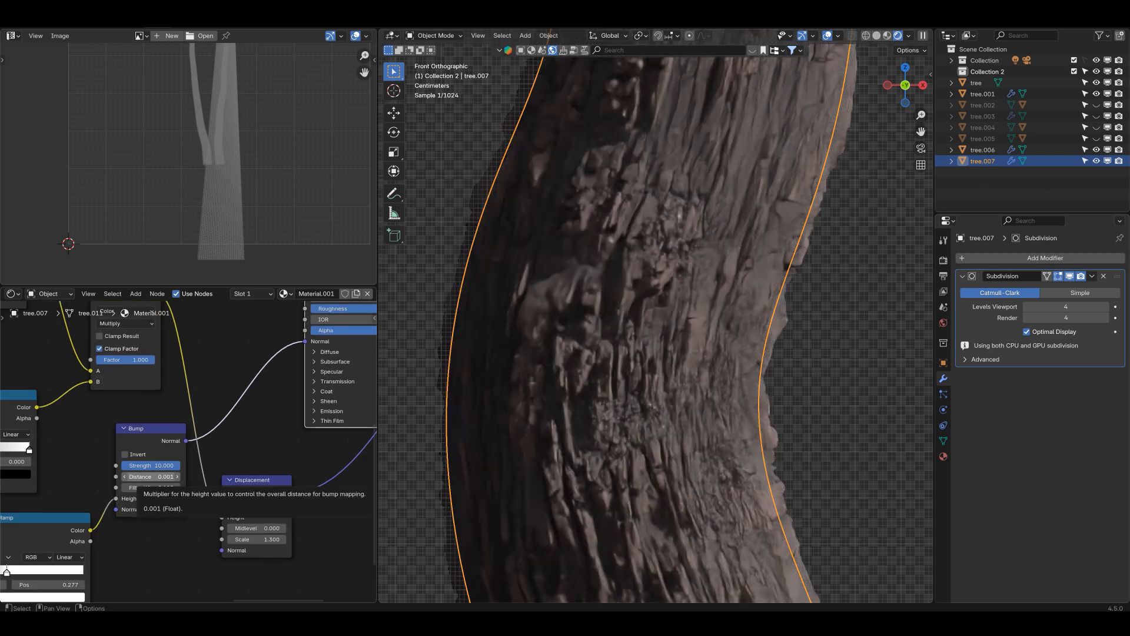
# Try a Distance of 0.02 and then 0.01 on the Bump node.
pyautogui.click(151, 477)
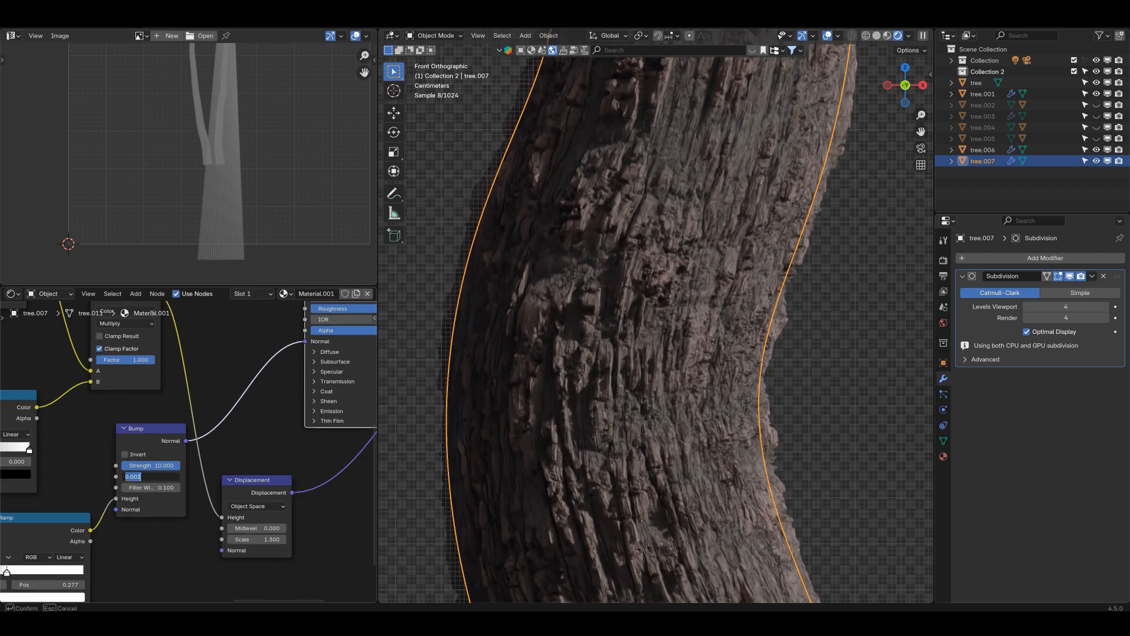
pyautogui.write('.02')
pyautogui.press('Return')
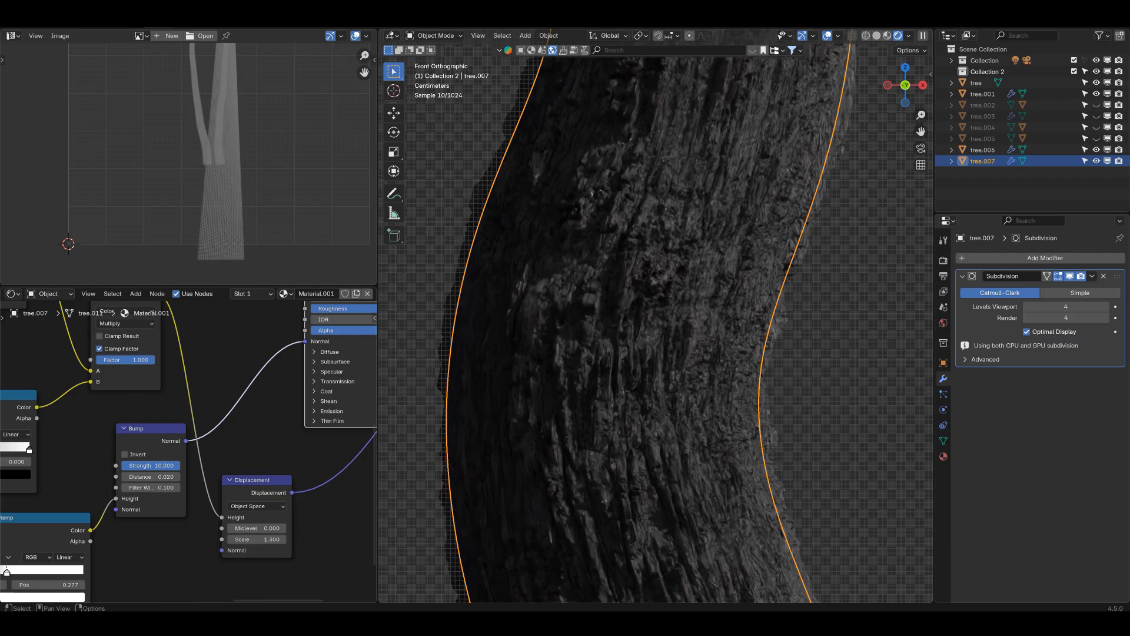
pyautogui.click(152, 477)
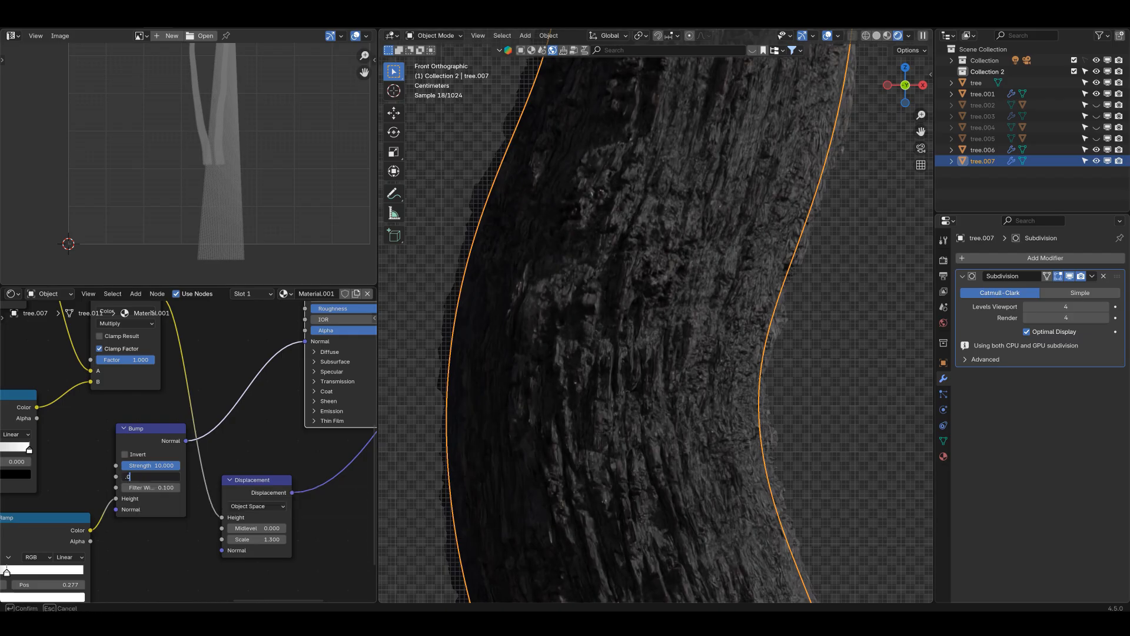
pyautogui.write('.01')
pyautogui.press('Return')
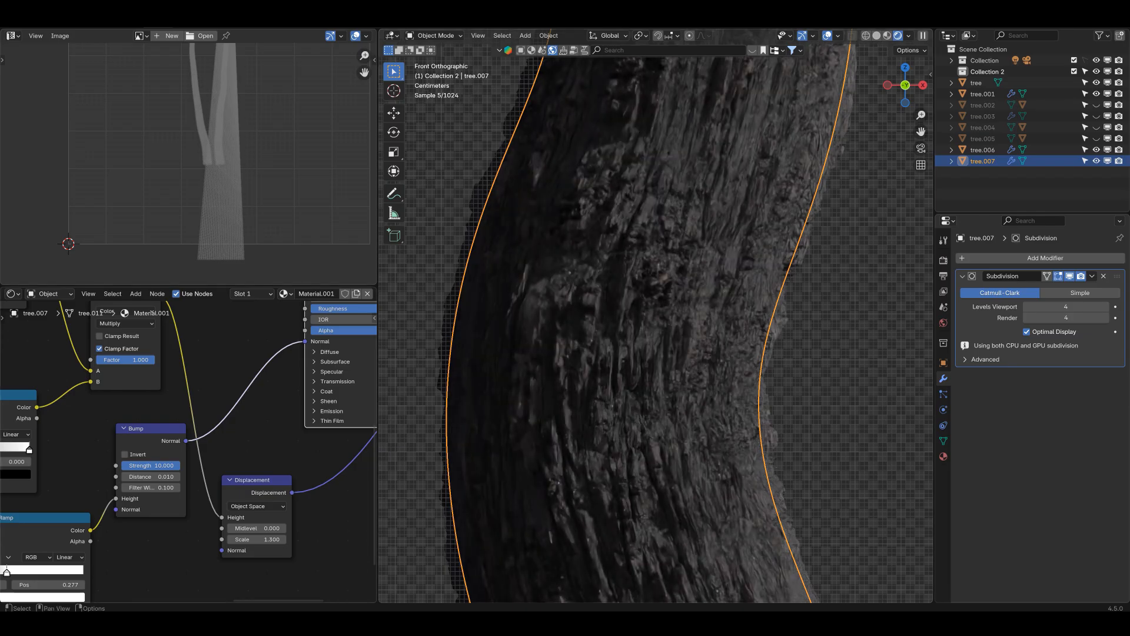
# Set the Bump node's Filter Width first to 0.005 and finally to 0.01.
pyautogui.click(151, 488)
pyautogui.press('BackSpace')
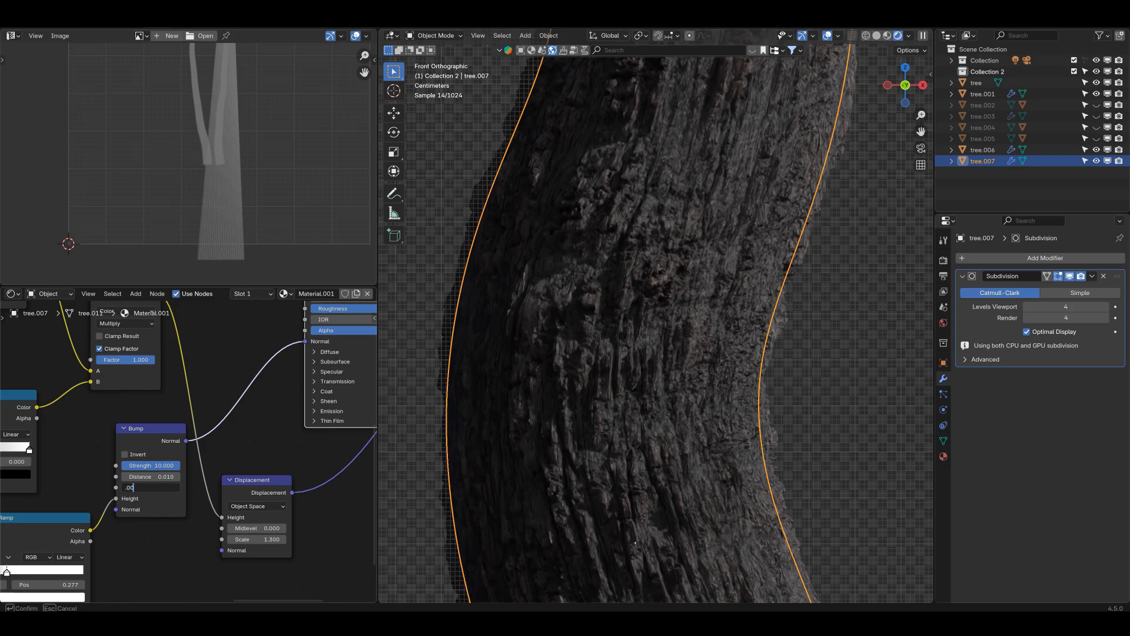
pyautogui.press('Return')
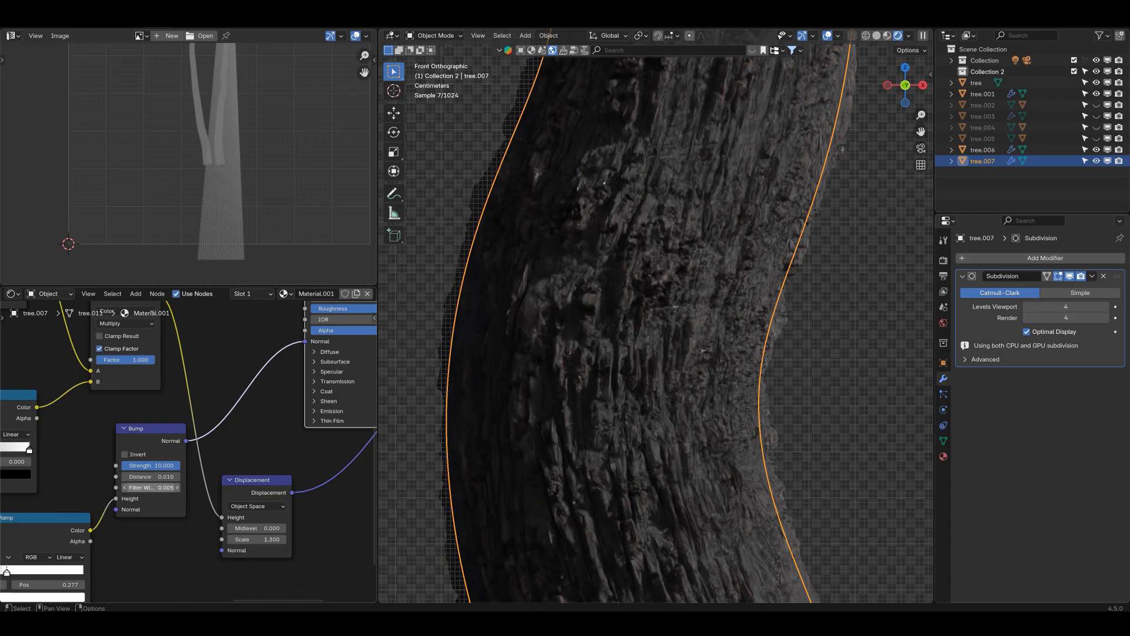
pyautogui.click(151, 487)
pyautogui.write('.01')
# Lower the Bump node's Strength to 5 and settle on 3.
pyautogui.hotkey('shift', 'Tab')
pyautogui.hotkey('shift', 'Tab')
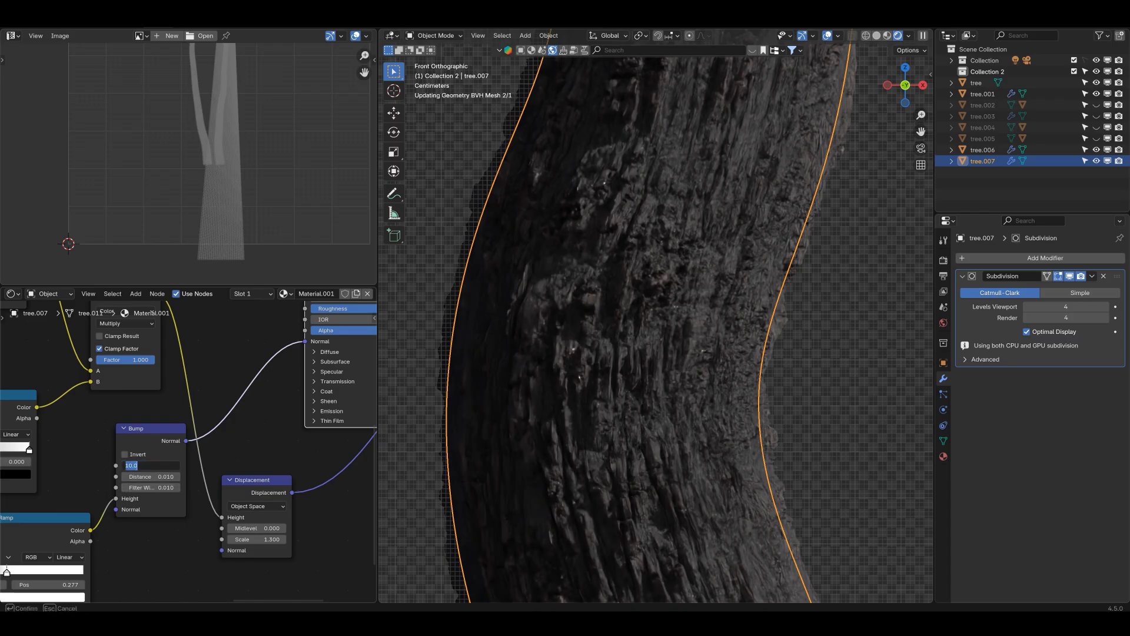
pyautogui.write('5')
pyautogui.press('Return')
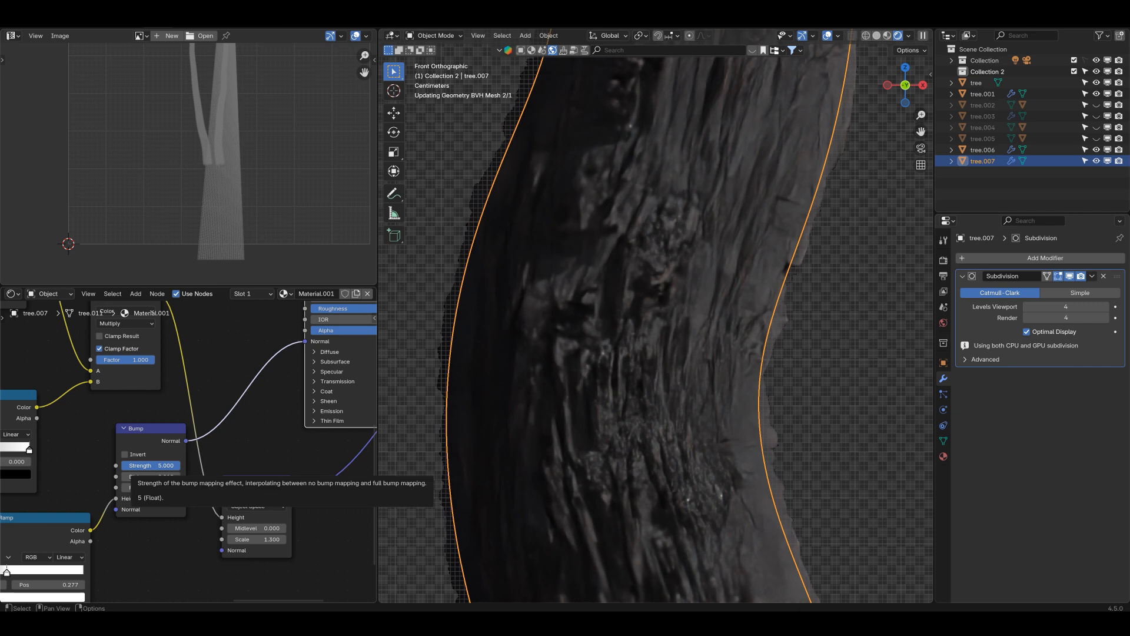
pyautogui.click(138, 465)
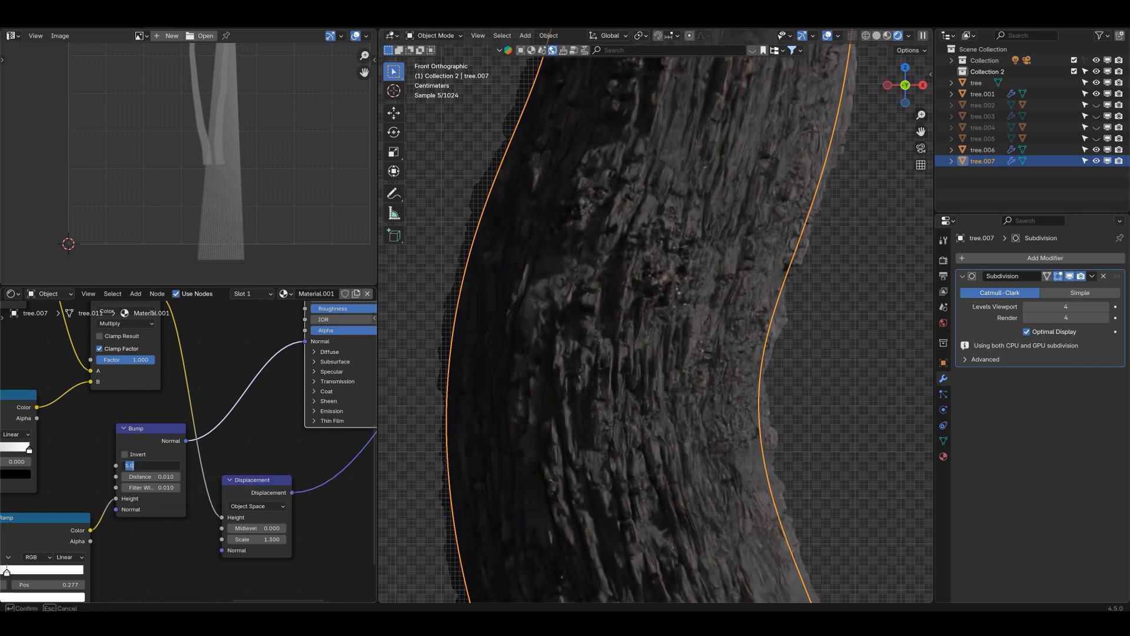
pyautogui.press('Return')
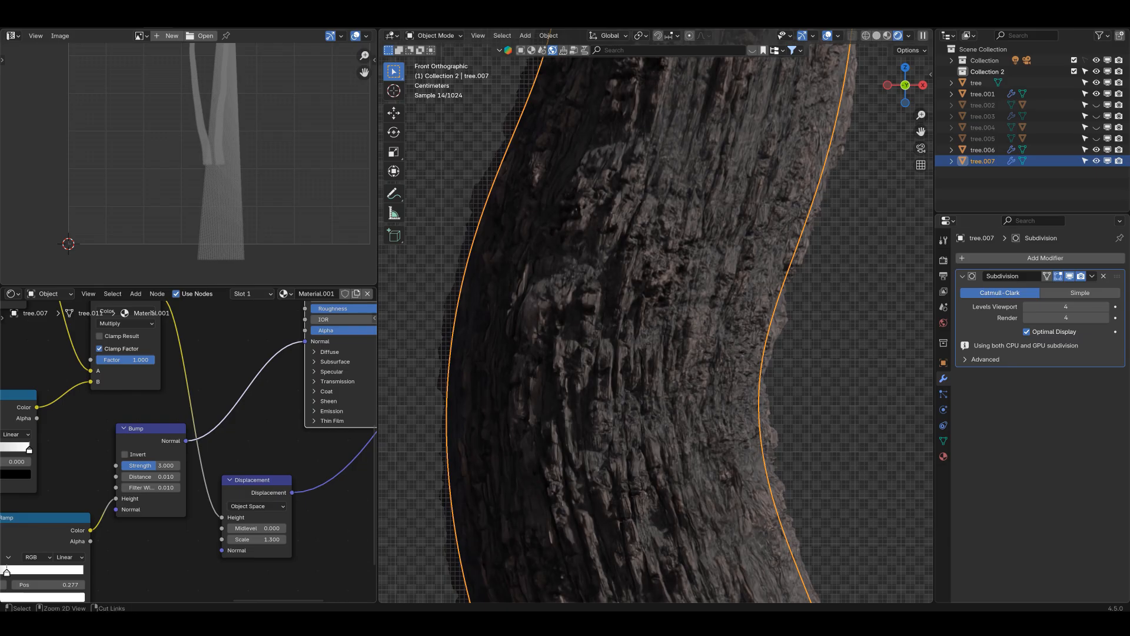
# Cut the link from the Bump node to the Principled BSDF's Normal, reconnect it, and compare the bark along the trunk.
pyautogui.keyDown('ctrl'); pyautogui.moveTo(259, 410); pyautogui.dragTo(259, 410, button='right'); pyautogui.keyUp('ctrl')
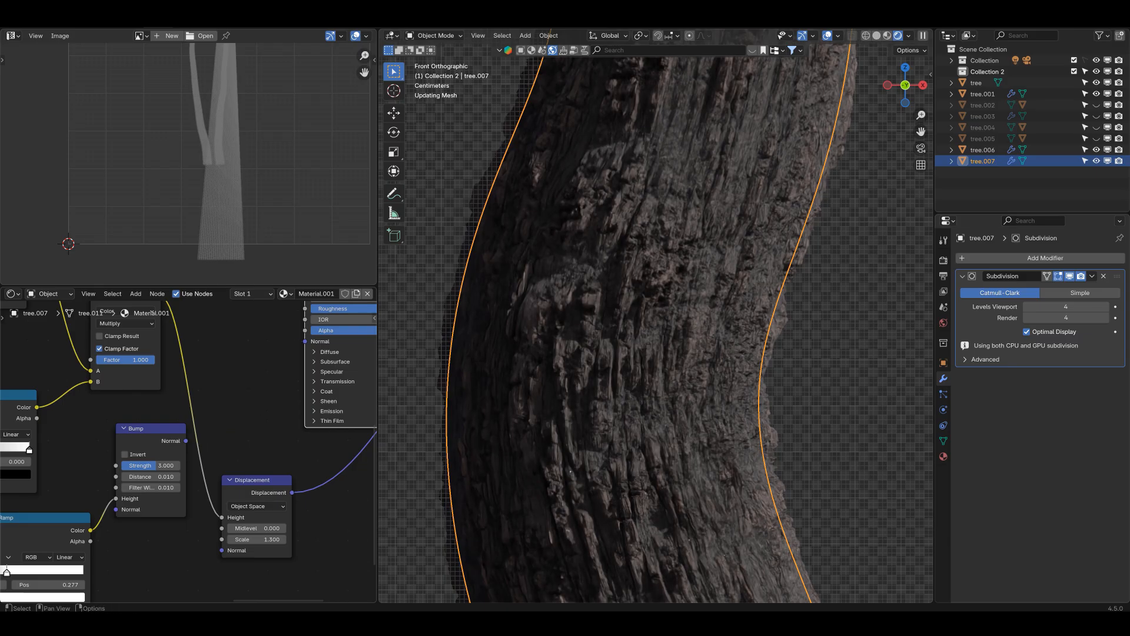
pyautogui.moveTo(186, 441); pyautogui.dragTo(304, 341)
pyautogui.scroll(-6, 187, 452)
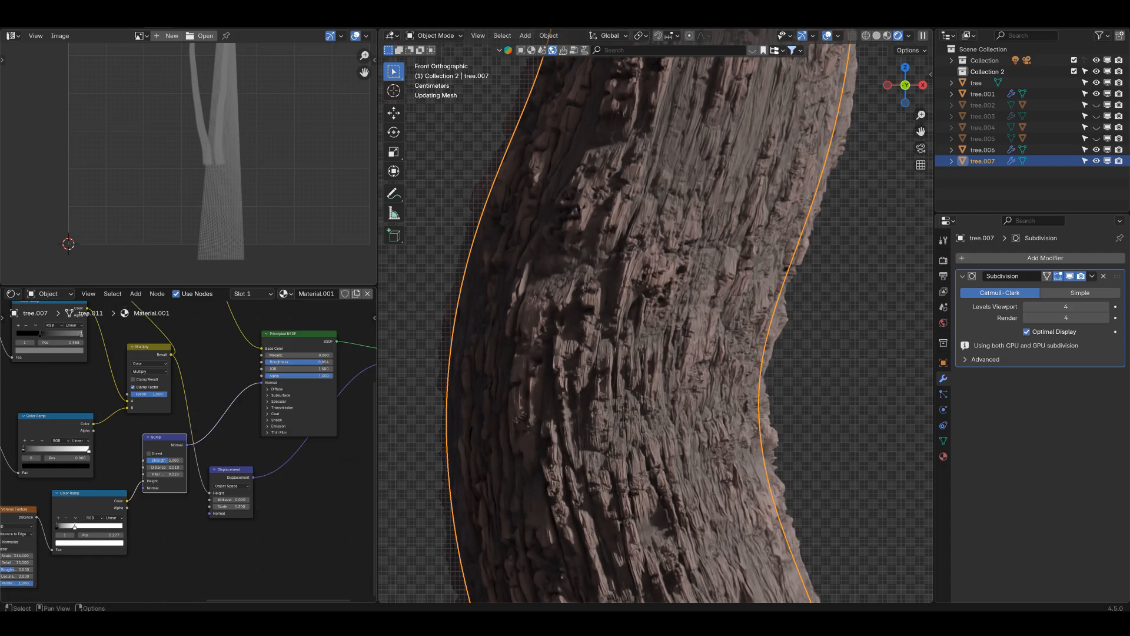
pyautogui.scroll(-6, 655, 365)
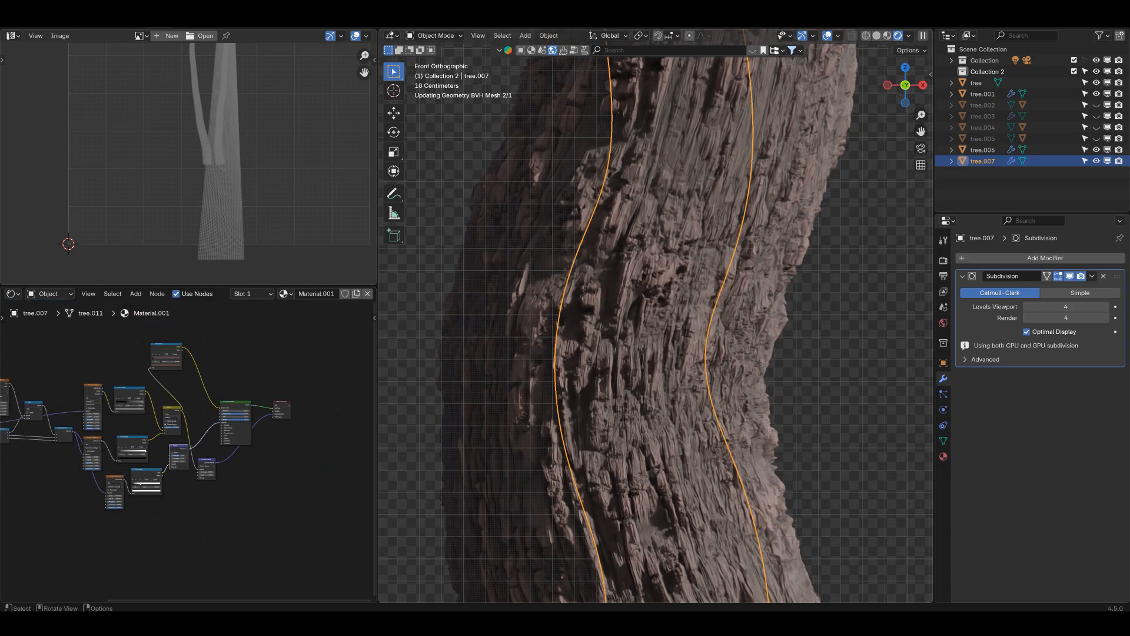
pyautogui.scroll(-5, 655, 364)
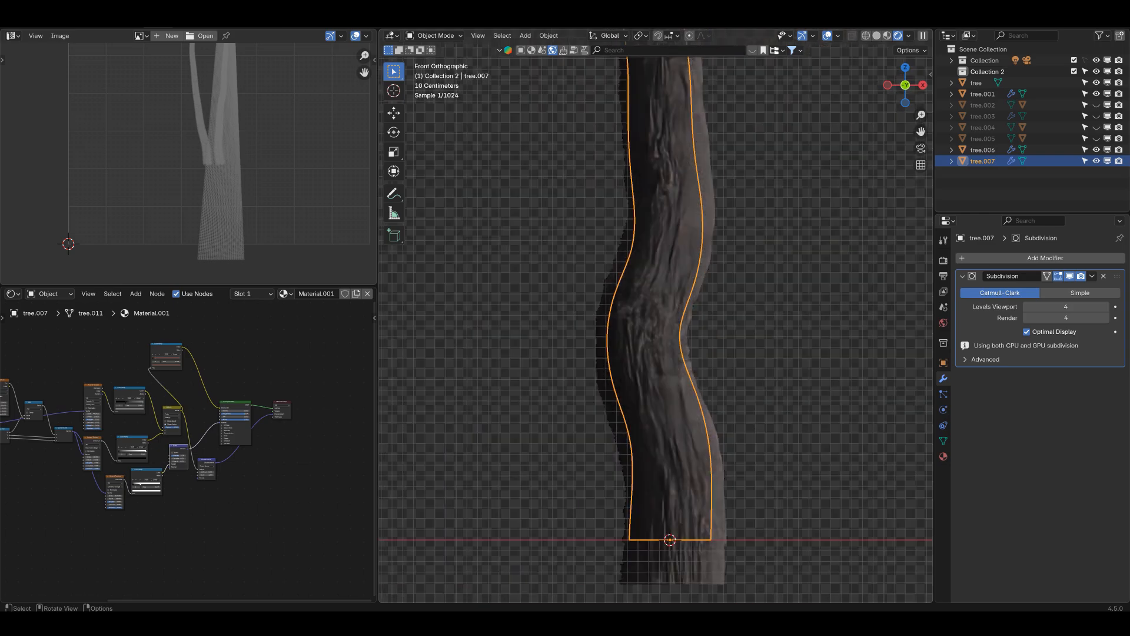
pyautogui.scroll(3, 656, 364)
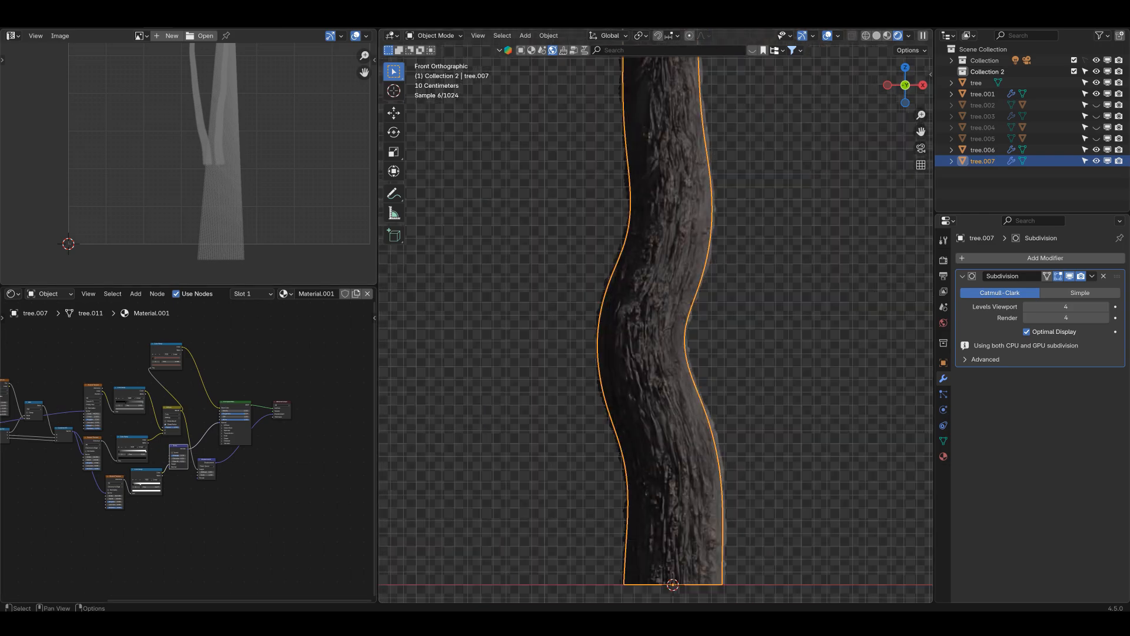
# Try a Bump Distance of 0.05, and set it to 0.005 instead.
pyautogui.scroll(8, 188, 451)
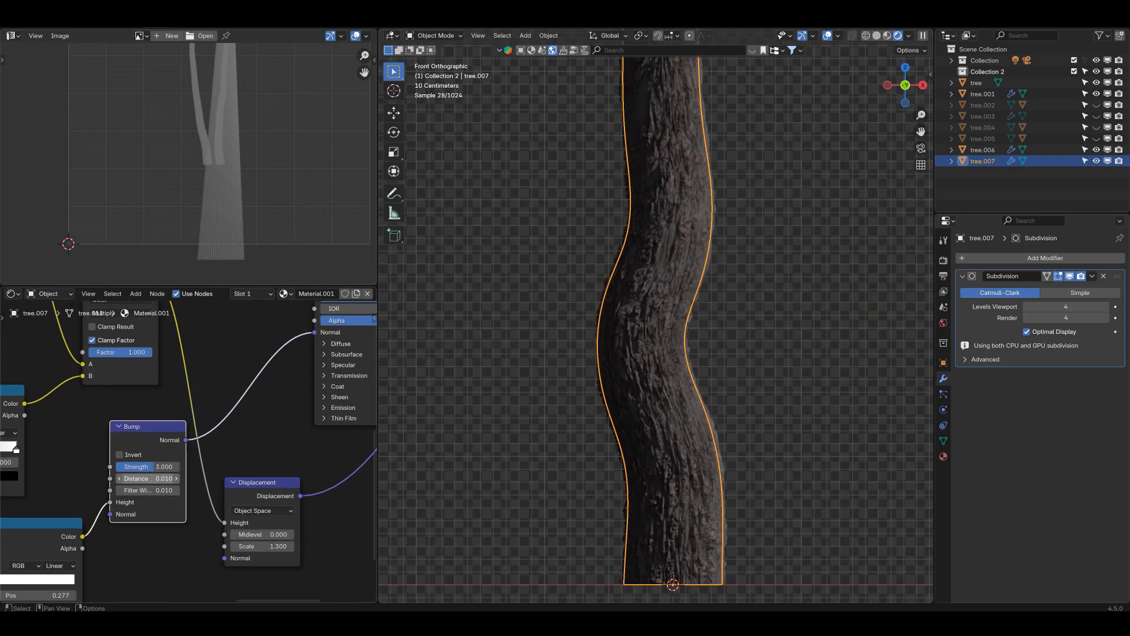
pyautogui.click(147, 478)
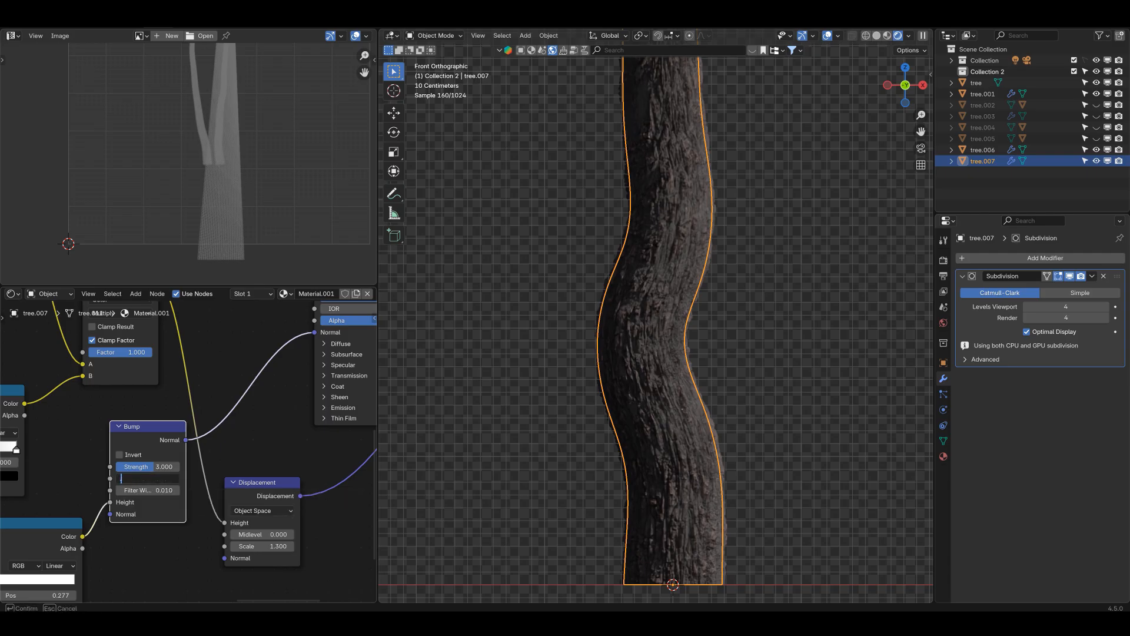
pyautogui.write('.05')
pyautogui.press('Return')
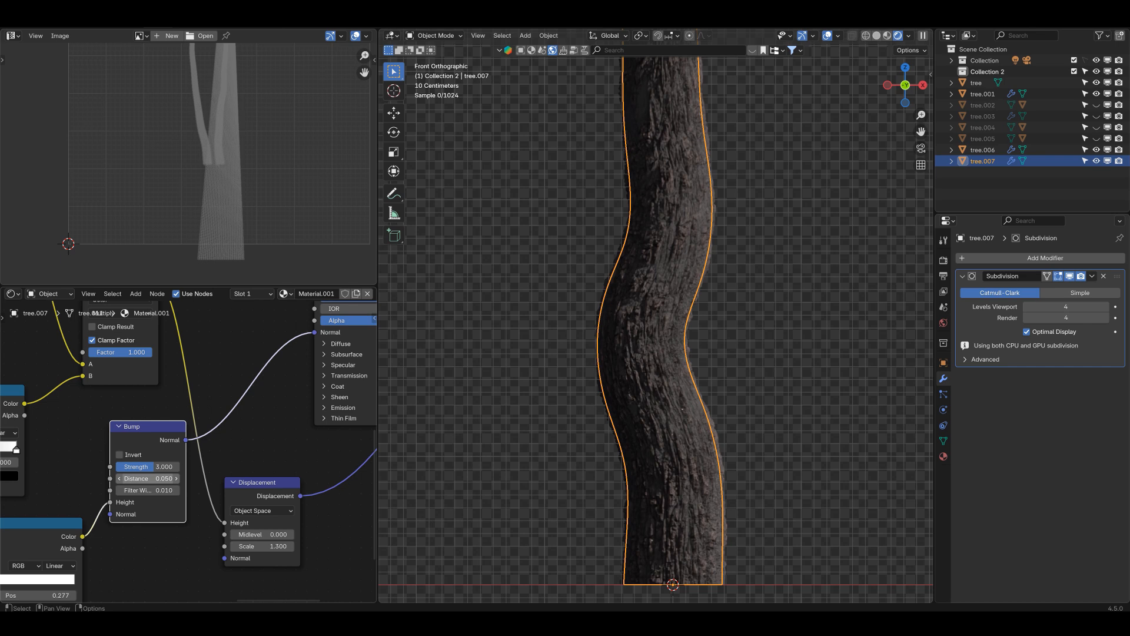
pyautogui.click(147, 478)
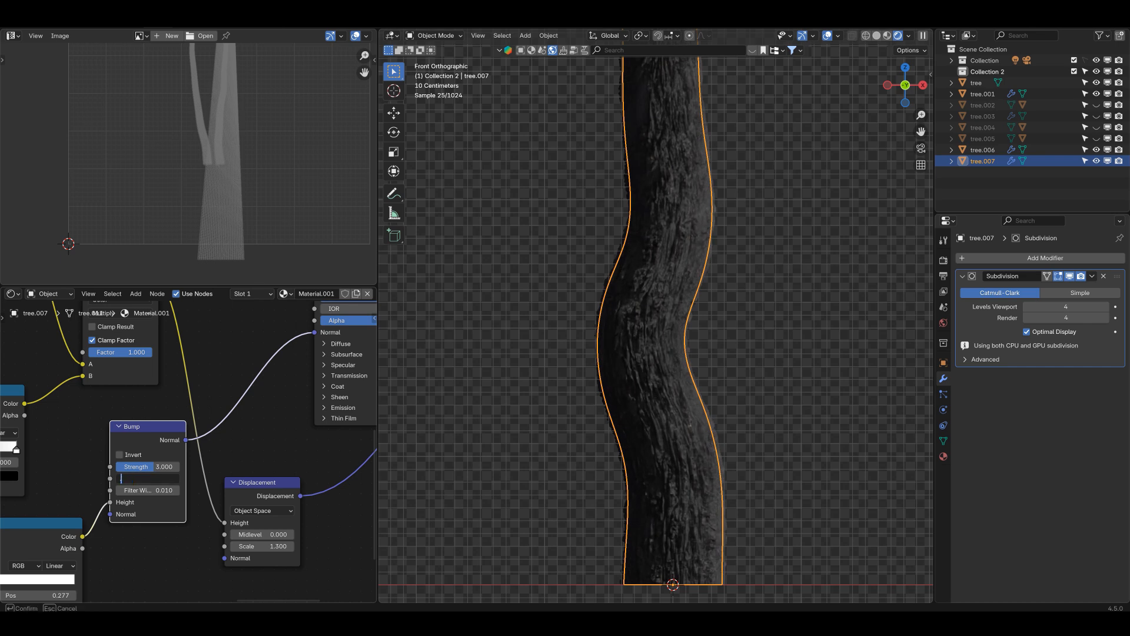
pyautogui.press('Return')
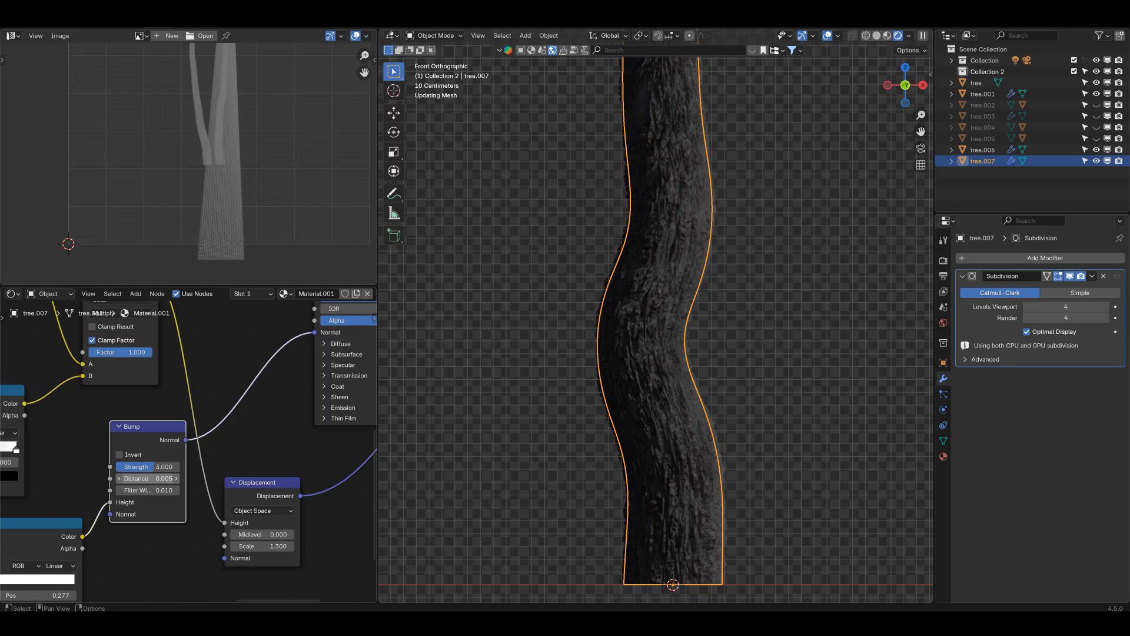
# Deselect the trunk and set the Principled BSDF's Roughness to 0.7.
pyautogui.hotkey('alt', 'a')
pyautogui.scroll(5, 656, 317)
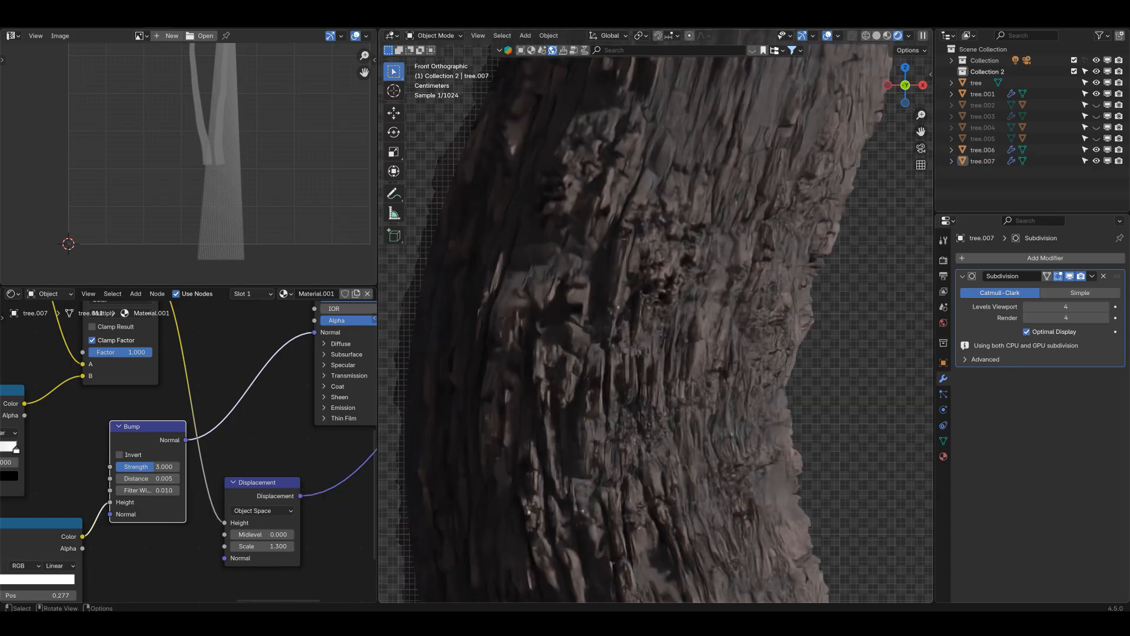
pyautogui.scroll(-4, 667, 576)
pyautogui.moveTo(336, 347); pyautogui.dragTo(148, 545, button='middle')
pyautogui.click(191, 495)
pyautogui.write('0.7')
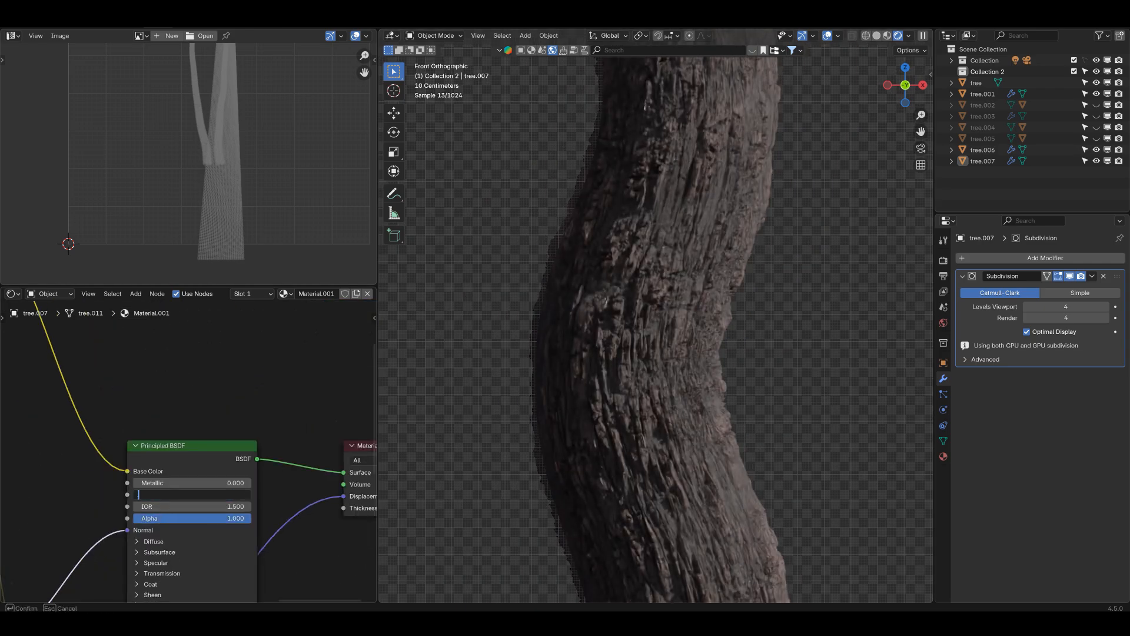
pyautogui.press('Return')
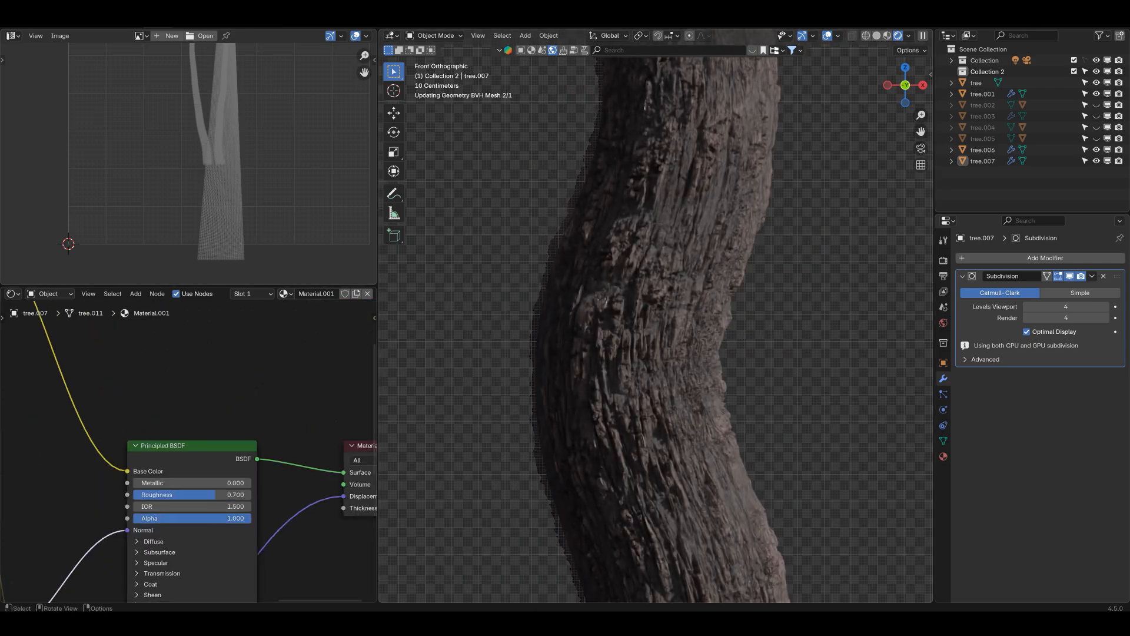
# Review the whole trunk from the front and switch the 3D view to Solid shading.
pyautogui.moveTo(718, 330); pyautogui.dragTo(612, 337, button='middle')
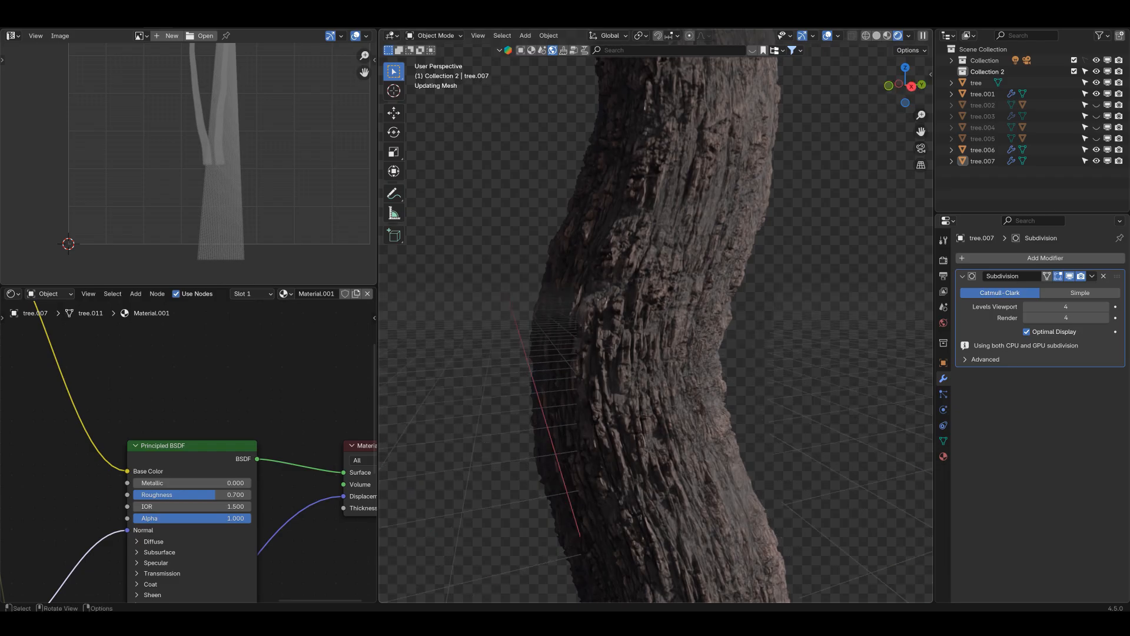
pyautogui.press('KP_1')
pyautogui.scroll(-7, 655, 329)
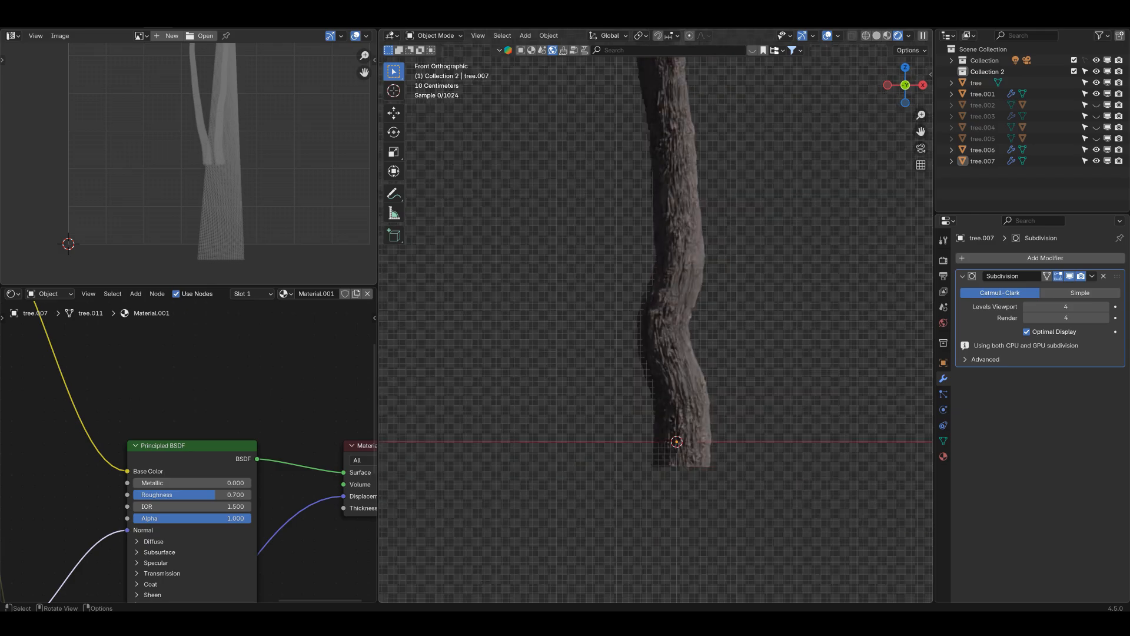
pyautogui.scroll(-2, 655, 329)
pyautogui.keyDown('shift'); pyautogui.moveTo(656, 318); pyautogui.dragTo(648, 406, button='middle'); pyautogui.keyUp('shift')
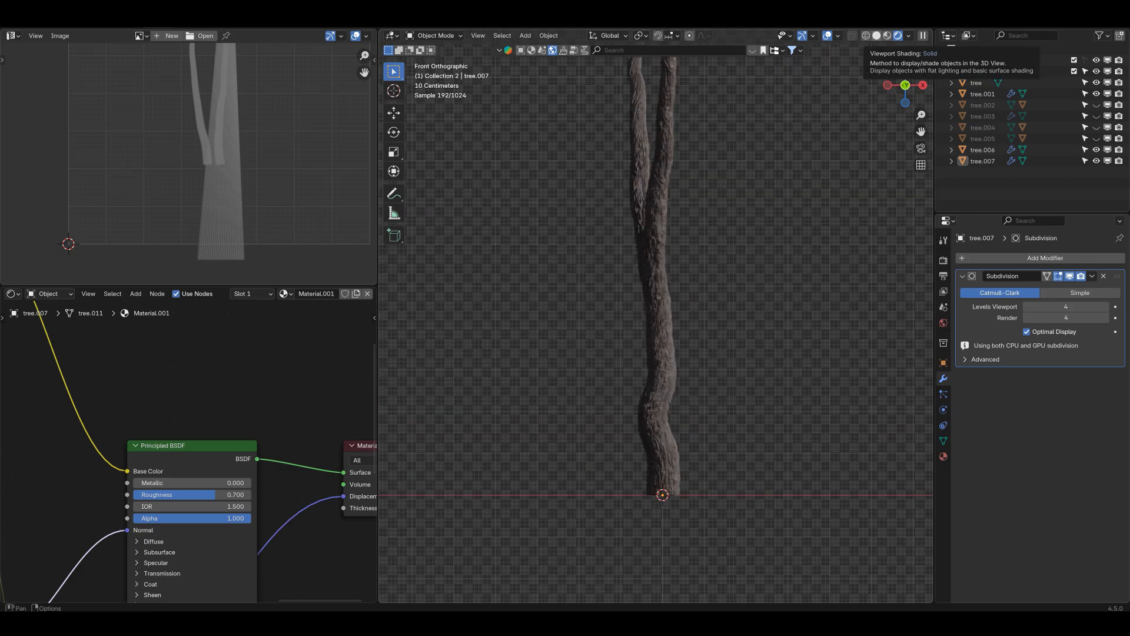
pyautogui.click(877, 36)
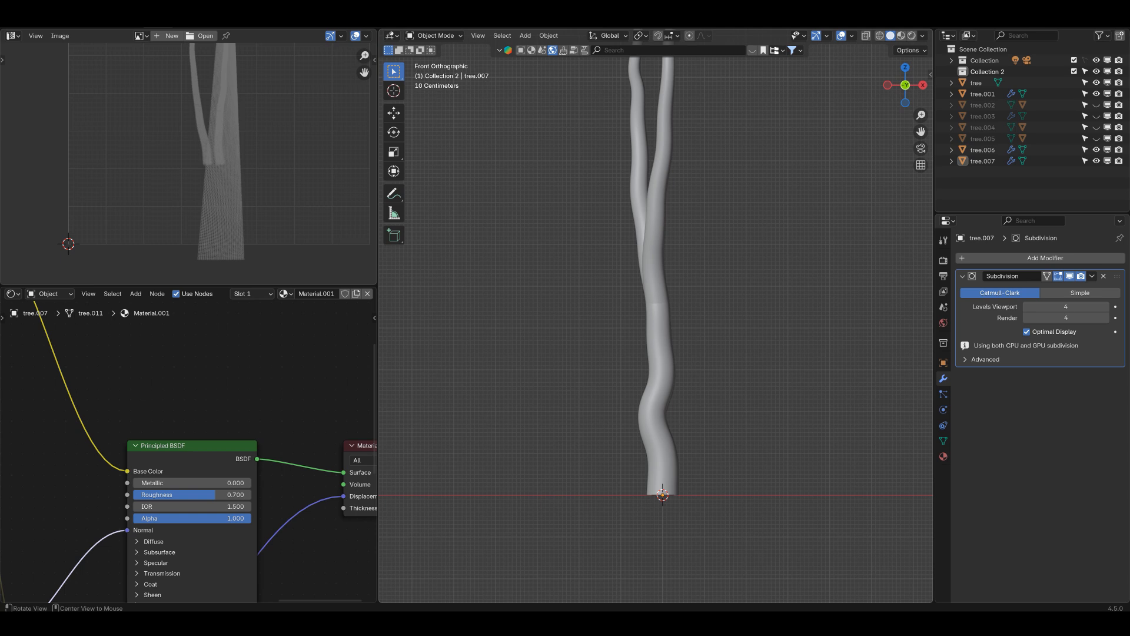
# Reveal all hidden objects and hide the leaves and leaves.001 objects covering the branches.
pyautogui.hotkey('alt', 'h')
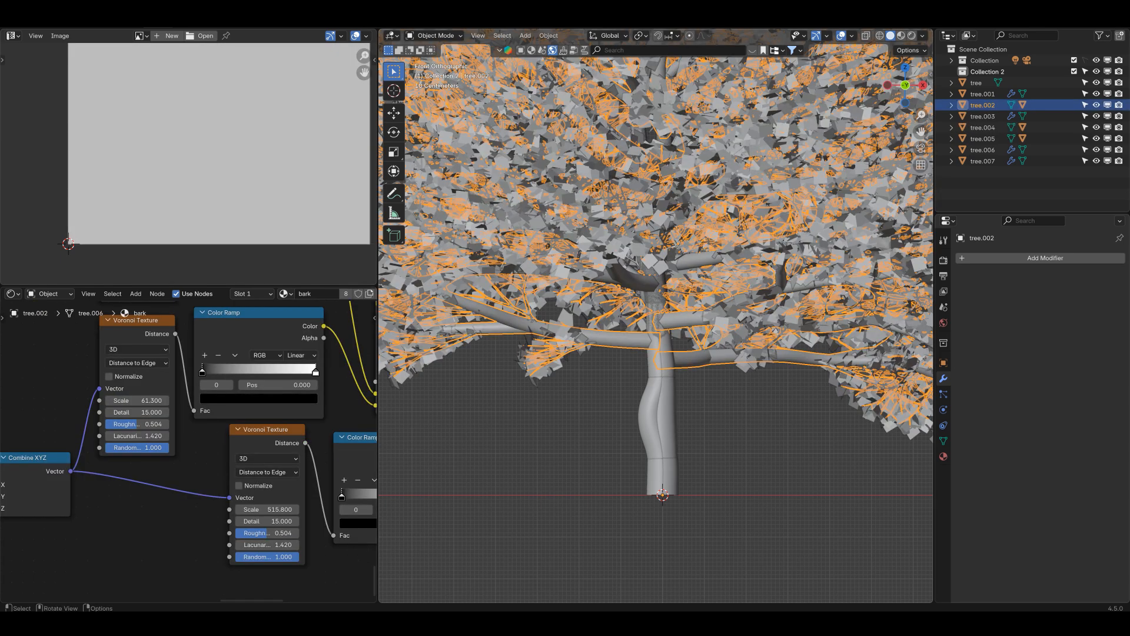
pyautogui.click(775, 331)
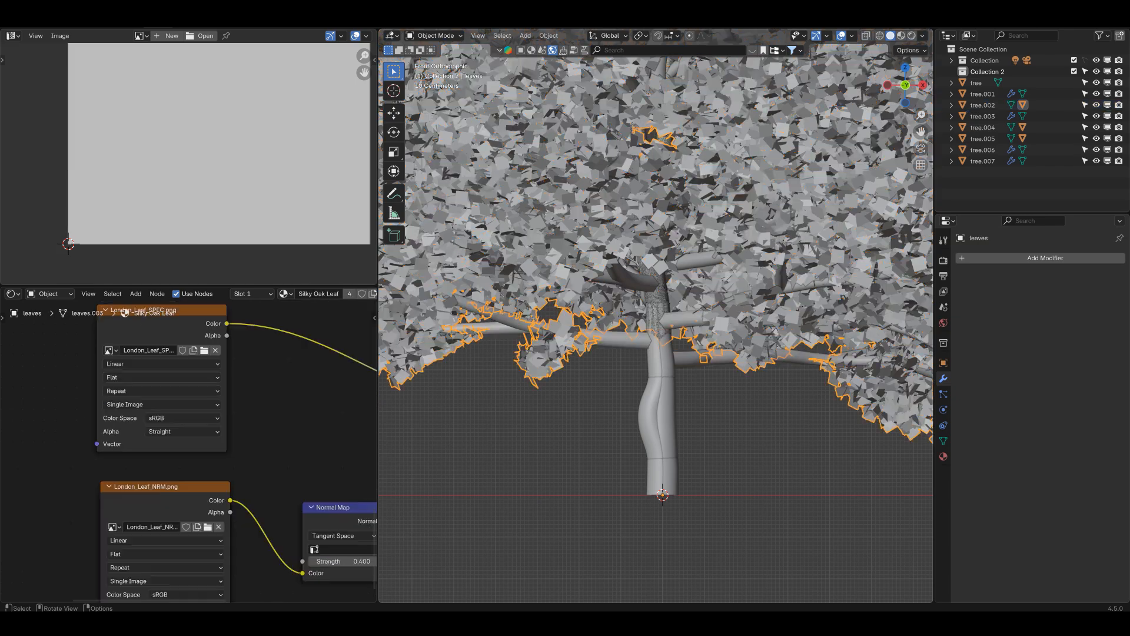
pyautogui.press('h')
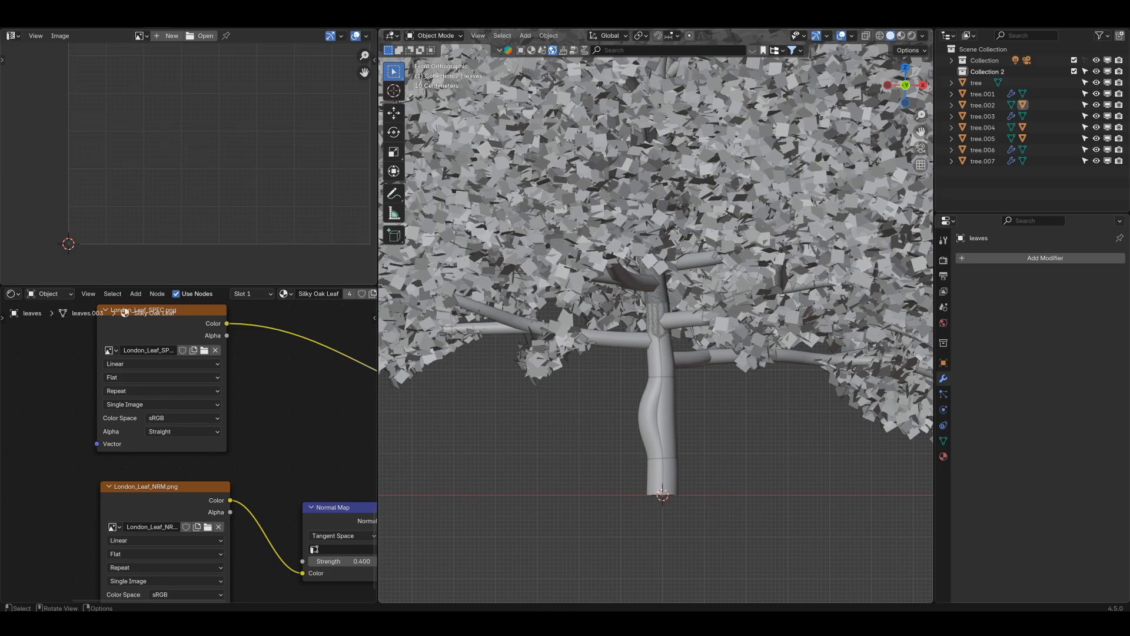
pyautogui.scroll(4, 656, 317)
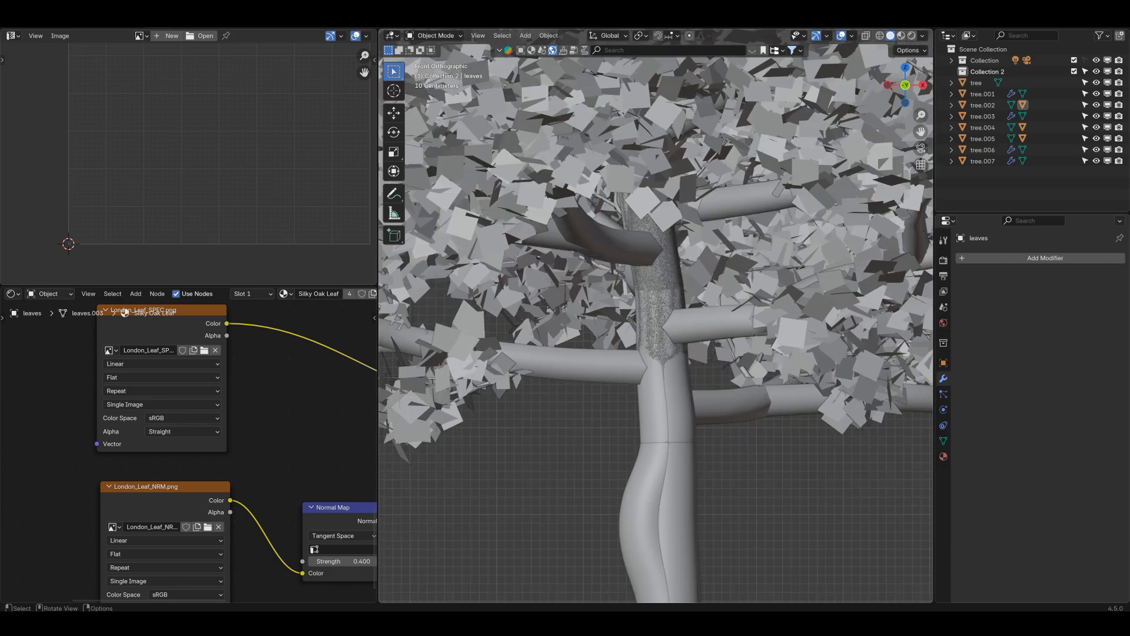
pyautogui.scroll(-2, 655, 316)
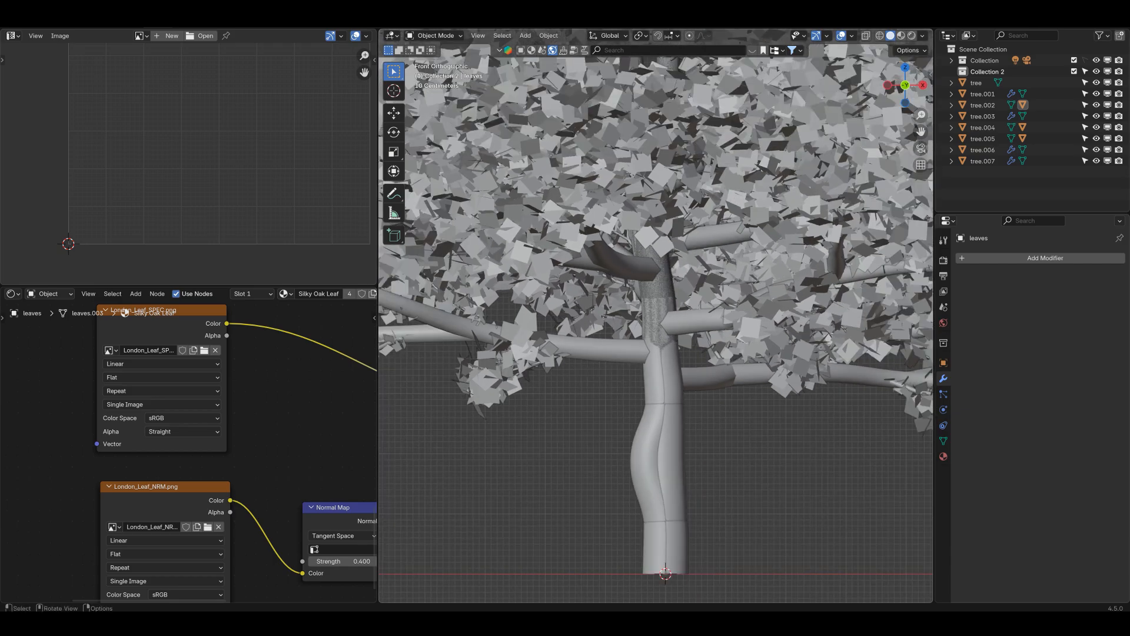
pyautogui.click(494, 375)
pyautogui.press('h')
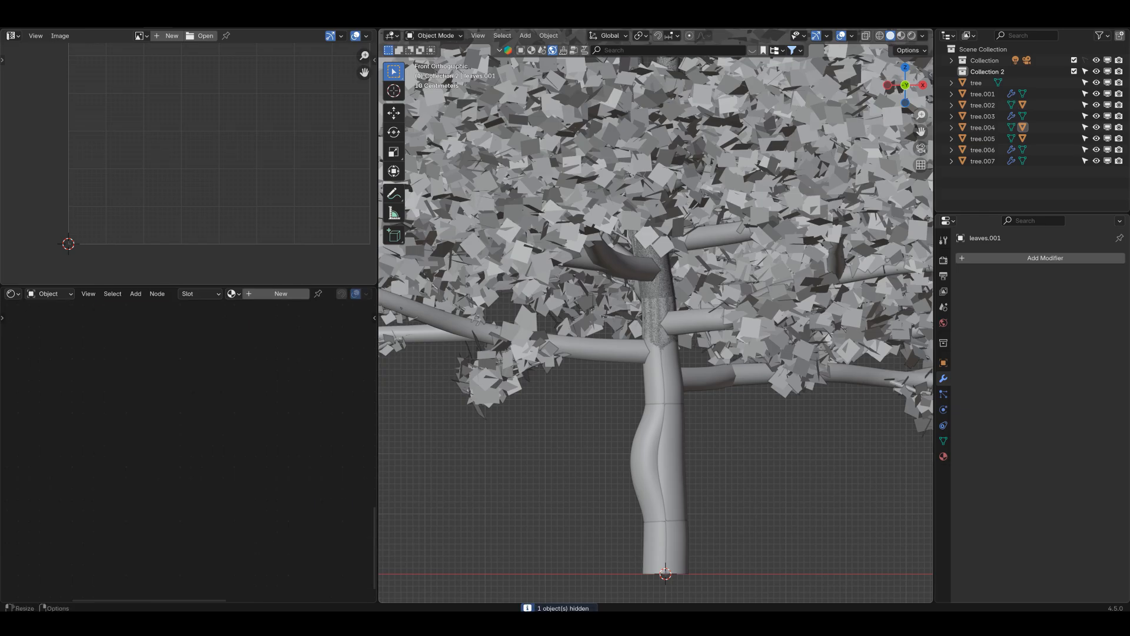
# Hide tree, tree.001 and tree.004 through tree.007 in the viewport, keeping only tree.002 and tree.003 visible.
pyautogui.click(952, 60)
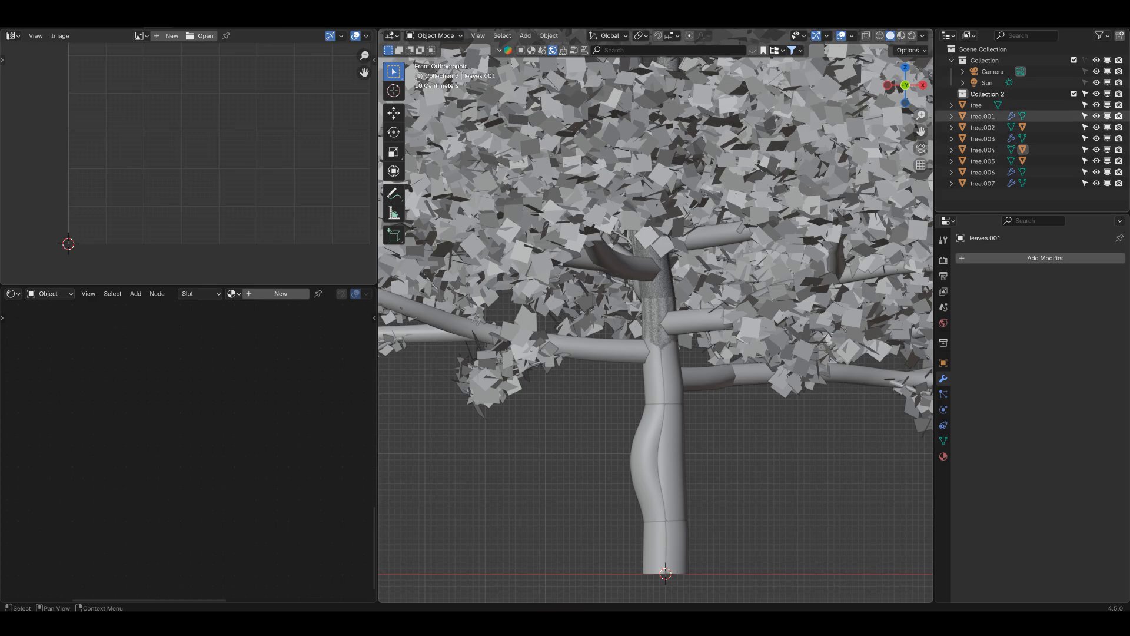
pyautogui.click(1096, 105)
pyautogui.moveTo(1097, 116); pyautogui.dragTo(1096, 183)
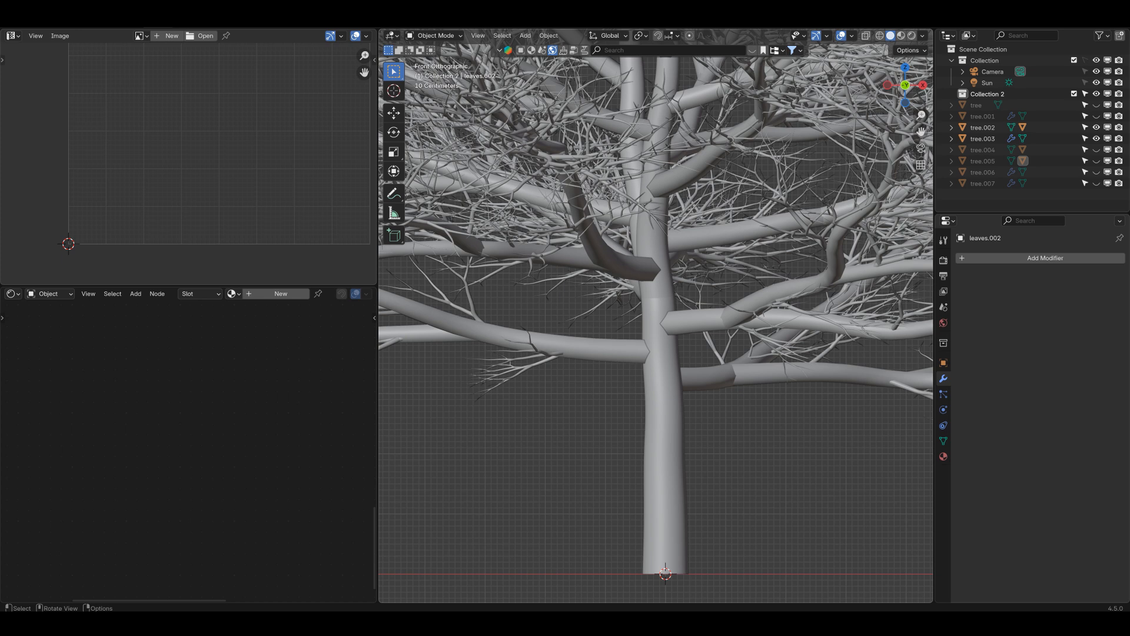
# Switch the 3D view to Rendered shading, hide the tree.002 branches and show tree.004 in their place.
pyautogui.click(911, 36)
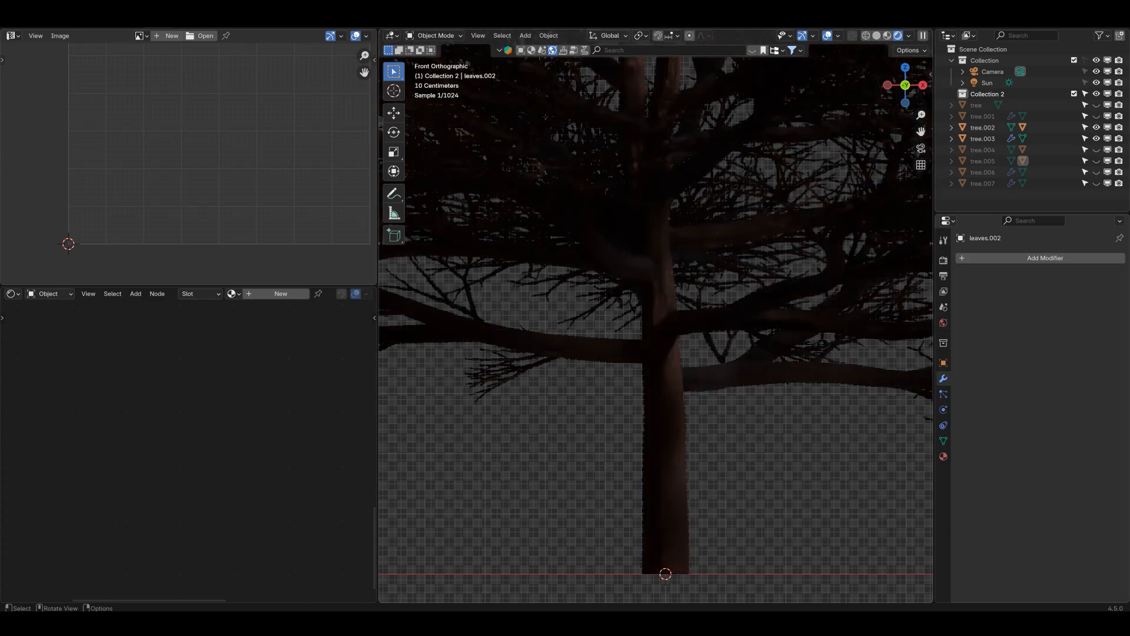
pyautogui.click(783, 321)
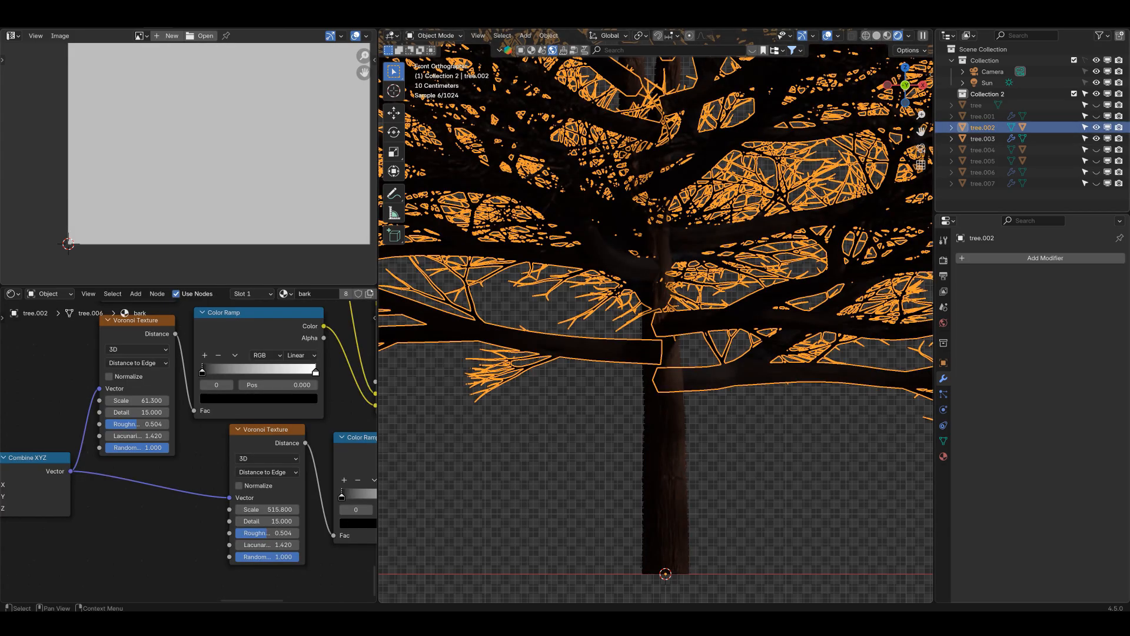
pyautogui.click(1096, 128)
pyautogui.click(1096, 150)
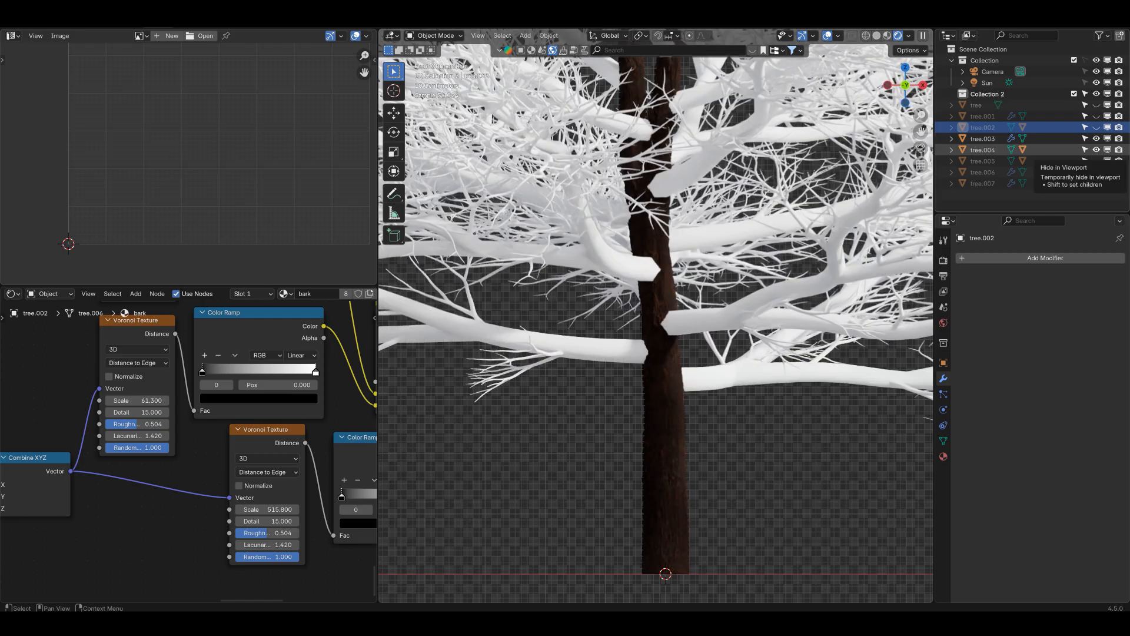
# Select the trunk tree.003 and replace its bark material with Material.001.
pyautogui.click(765, 375)
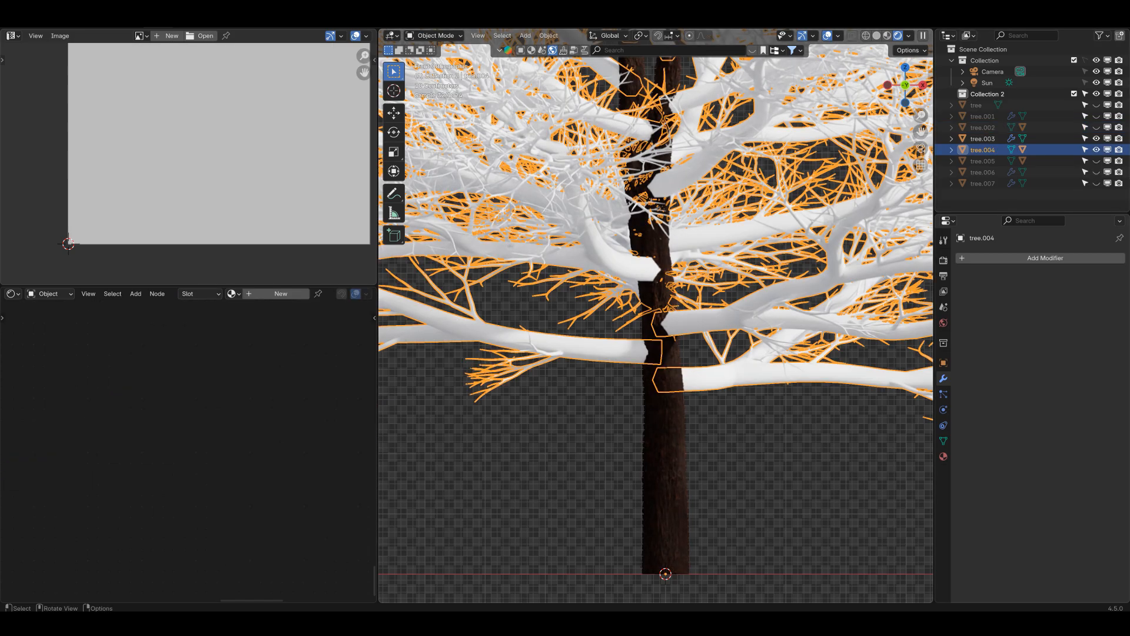
pyautogui.press('shift')
pyautogui.click(666, 435)
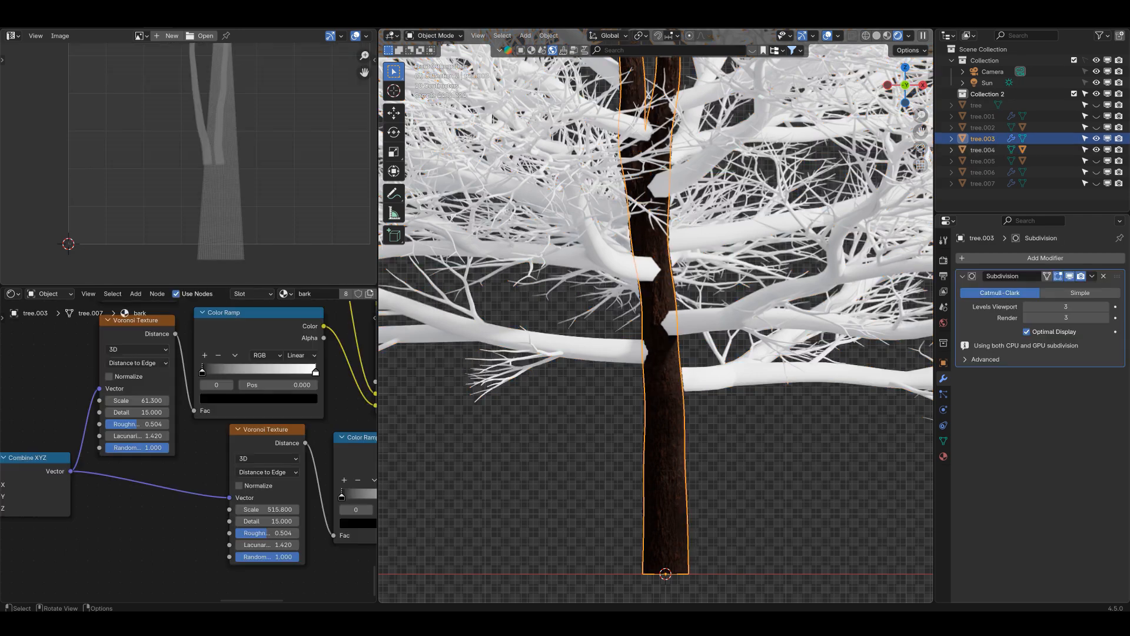
pyautogui.click(286, 293)
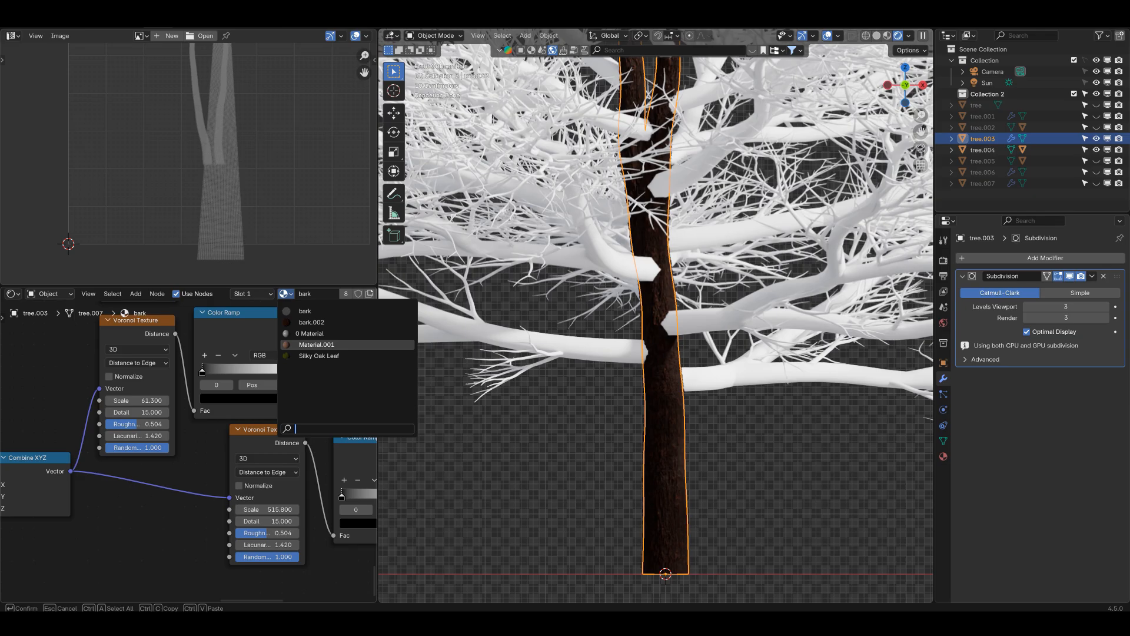
pyautogui.click(316, 344)
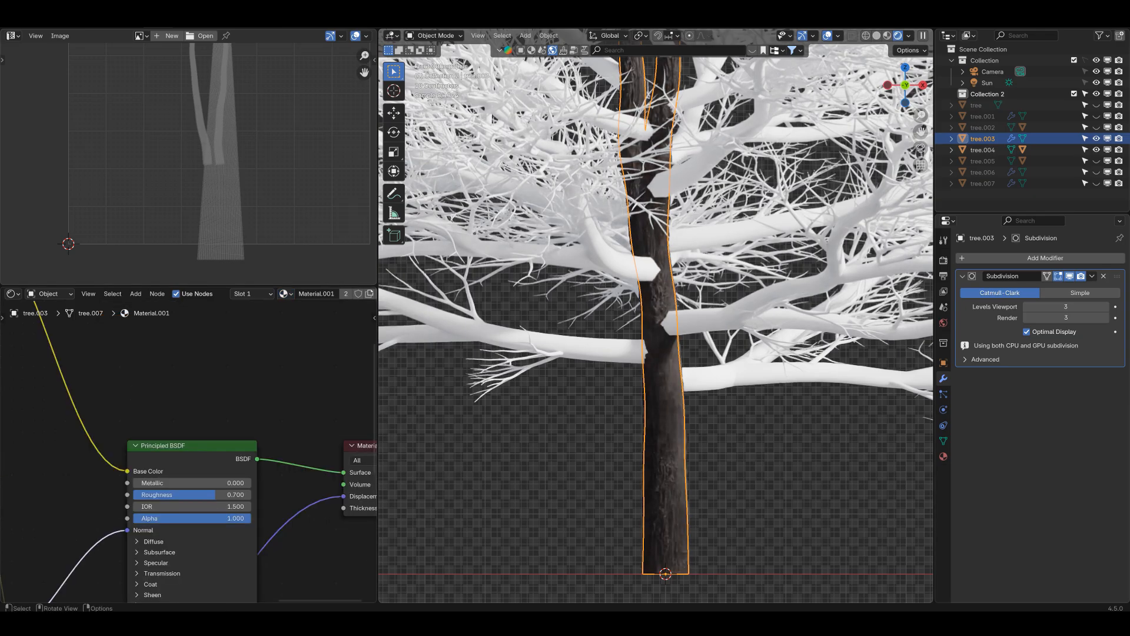
# Assign Material.001 to the tree.004 branches and make it a single-user copy.
pyautogui.scroll(4, 656, 330)
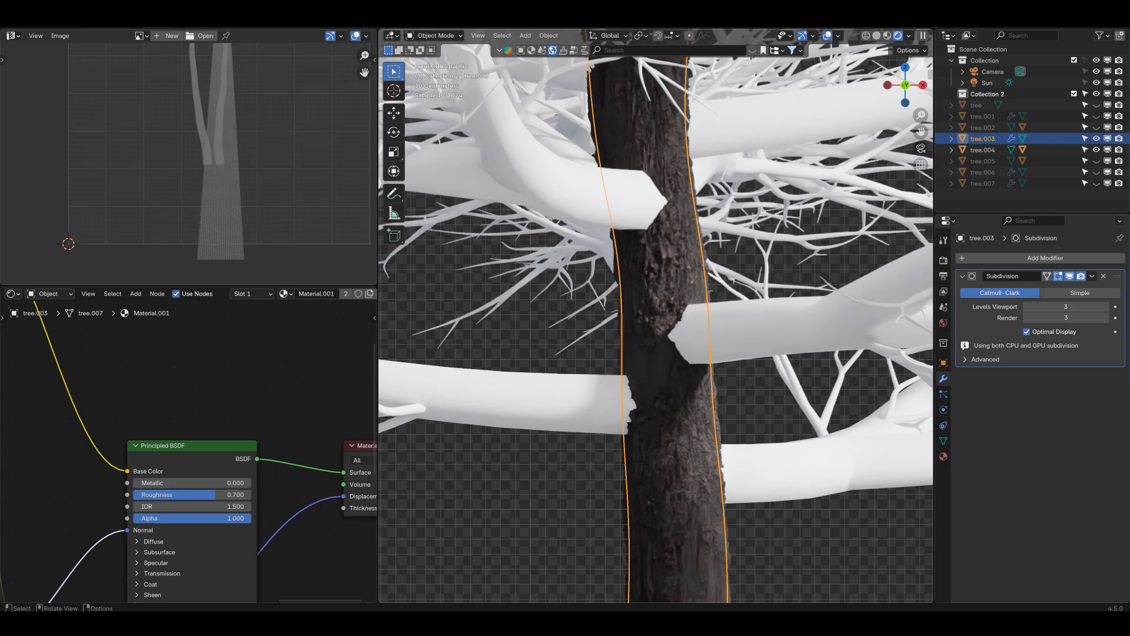
pyautogui.scroll(-2, 656, 329)
pyautogui.click(583, 375)
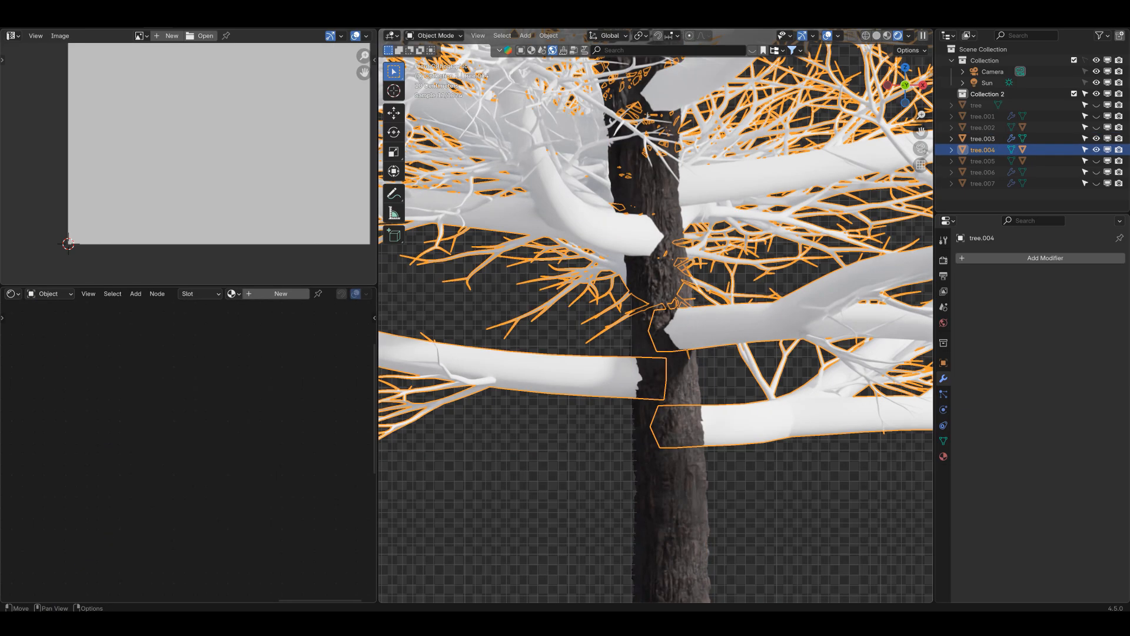
pyautogui.click(233, 293)
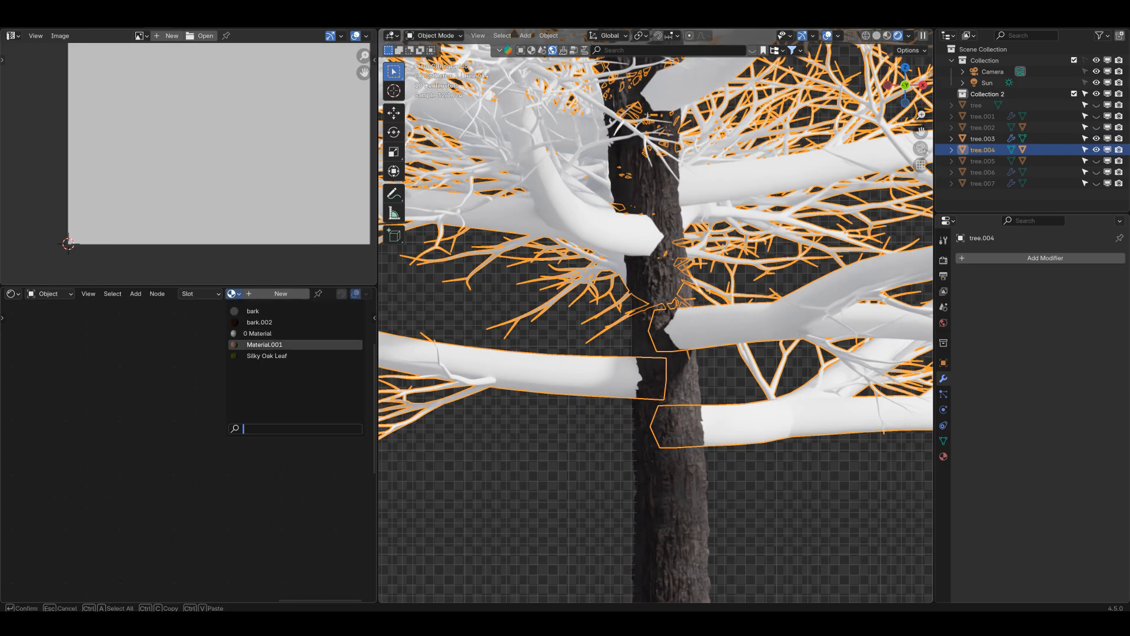
pyautogui.click(264, 345)
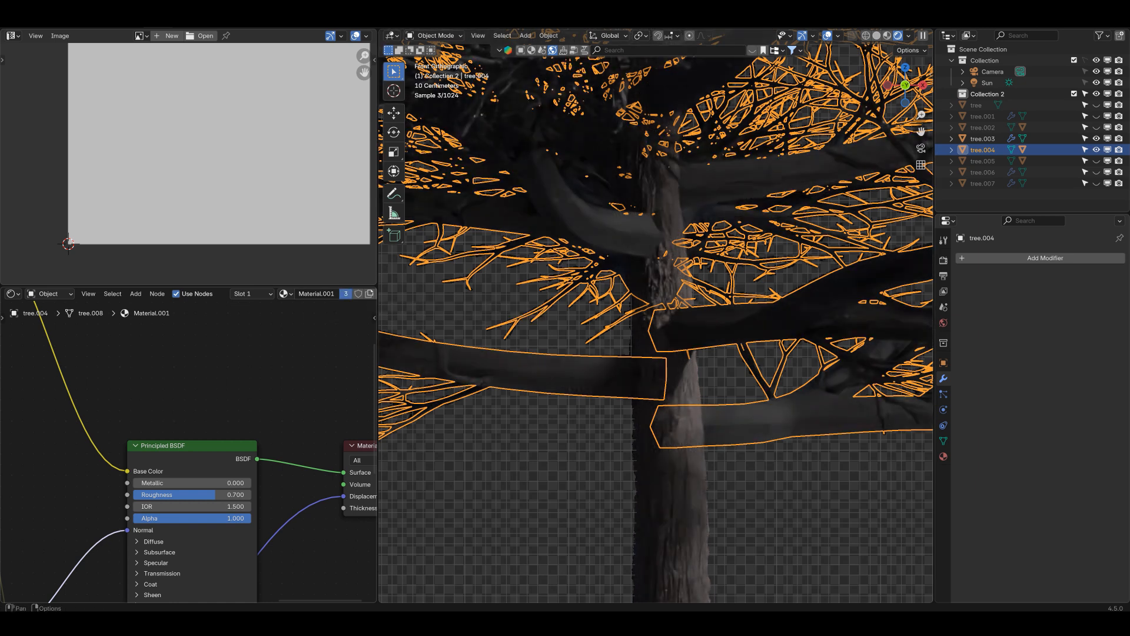
pyautogui.click(346, 293)
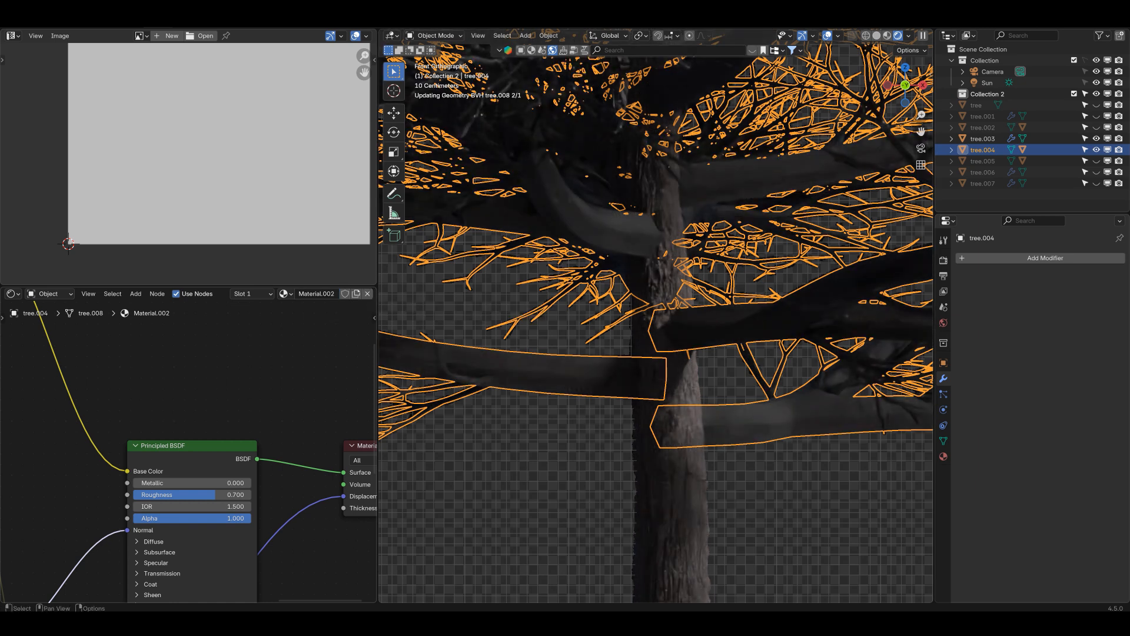
# Move the Texture Coordinate node away from the other nodes and join its UV links through a reroute point.
pyautogui.scroll(-2, 190, 452)
pyautogui.scroll(2, 654, 324)
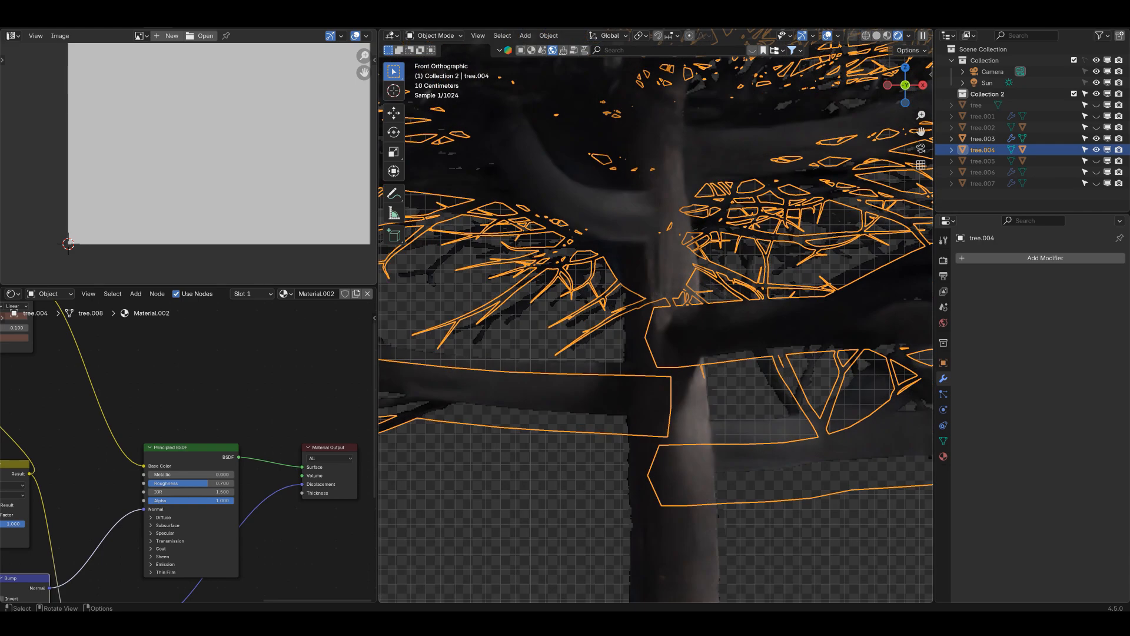
pyautogui.scroll(5, 654, 324)
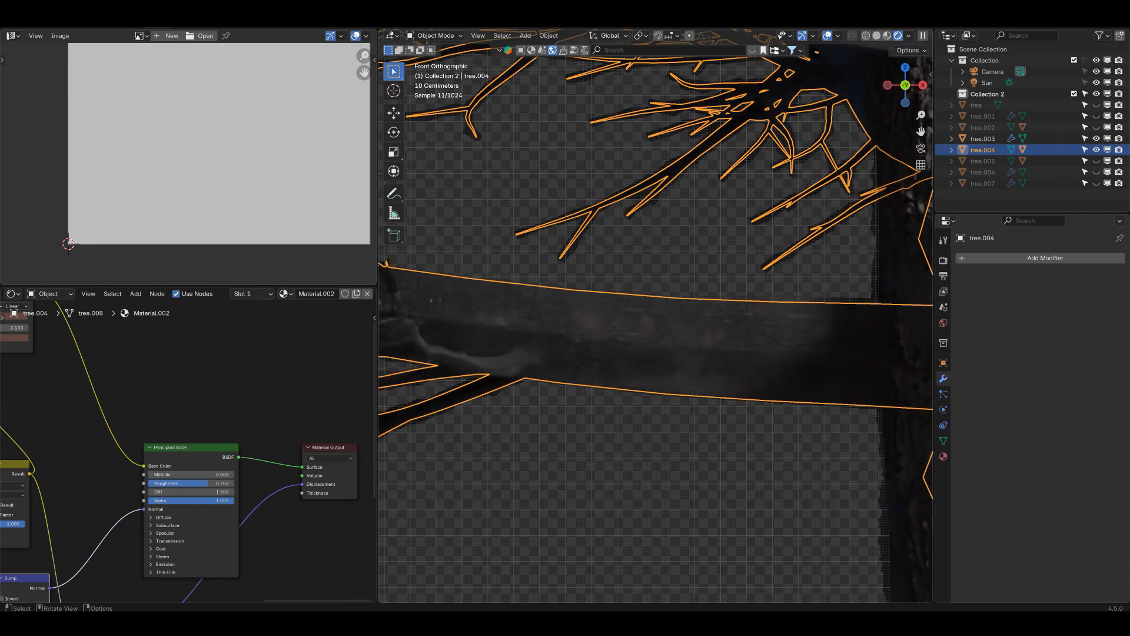
pyautogui.scroll(-4, 189, 452)
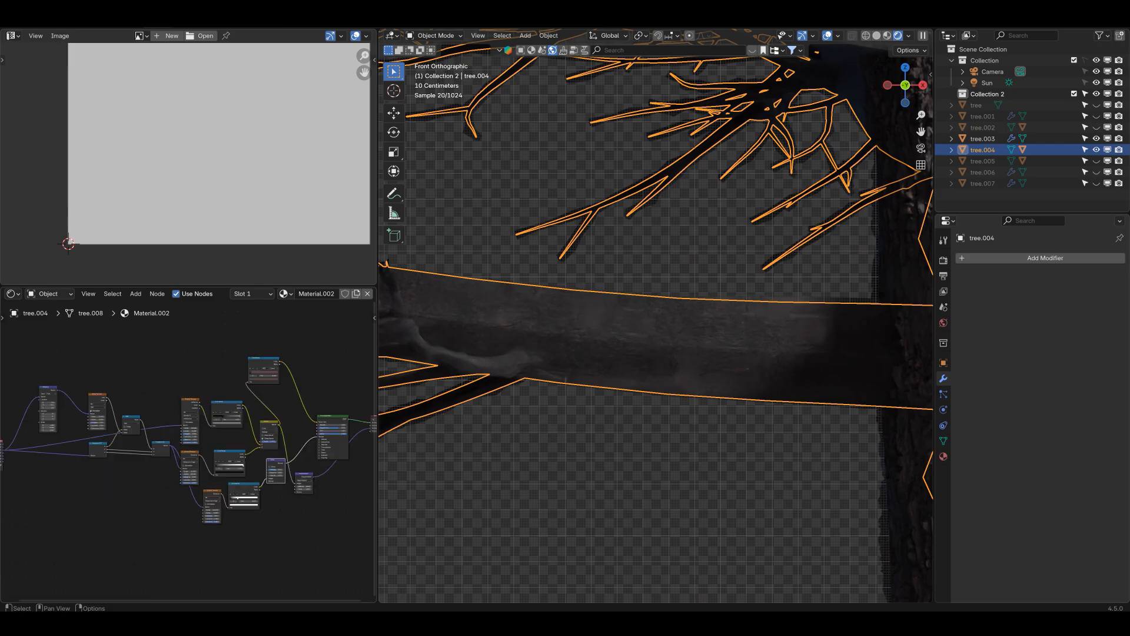
pyautogui.moveTo(118, 469); pyautogui.dragTo(284, 434, button='middle')
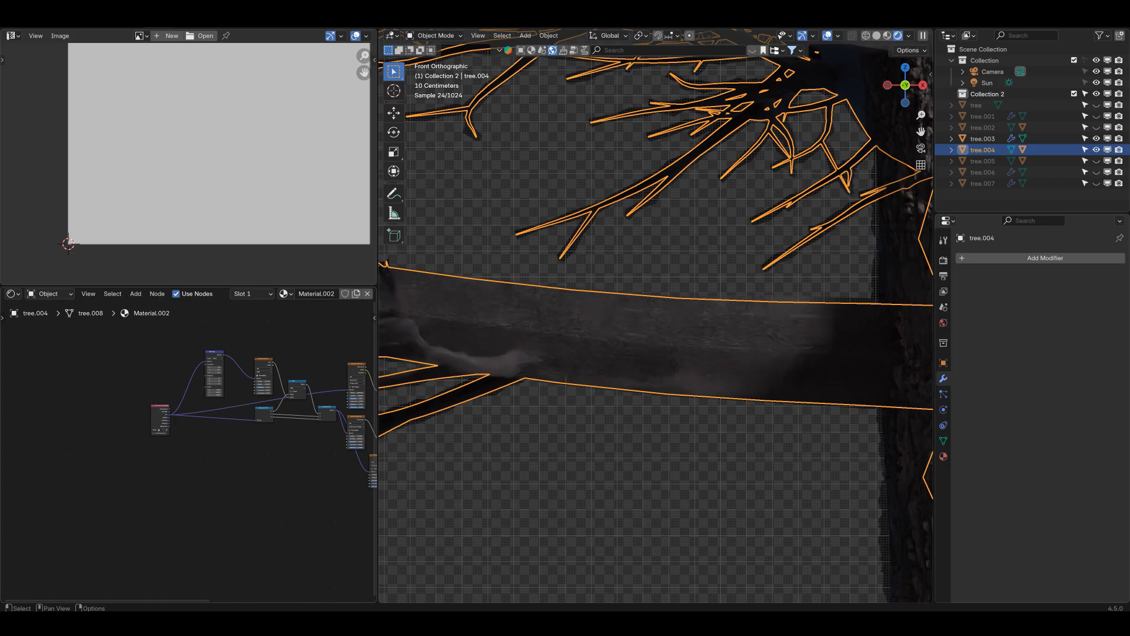
pyautogui.scroll(8, 189, 453)
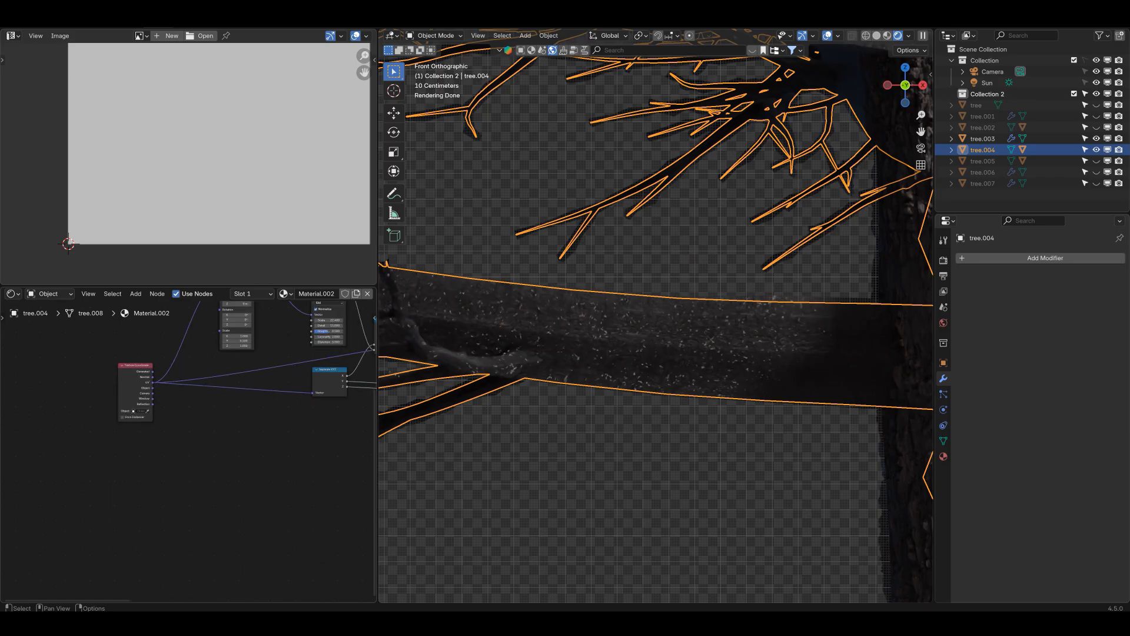
pyautogui.click(133, 382)
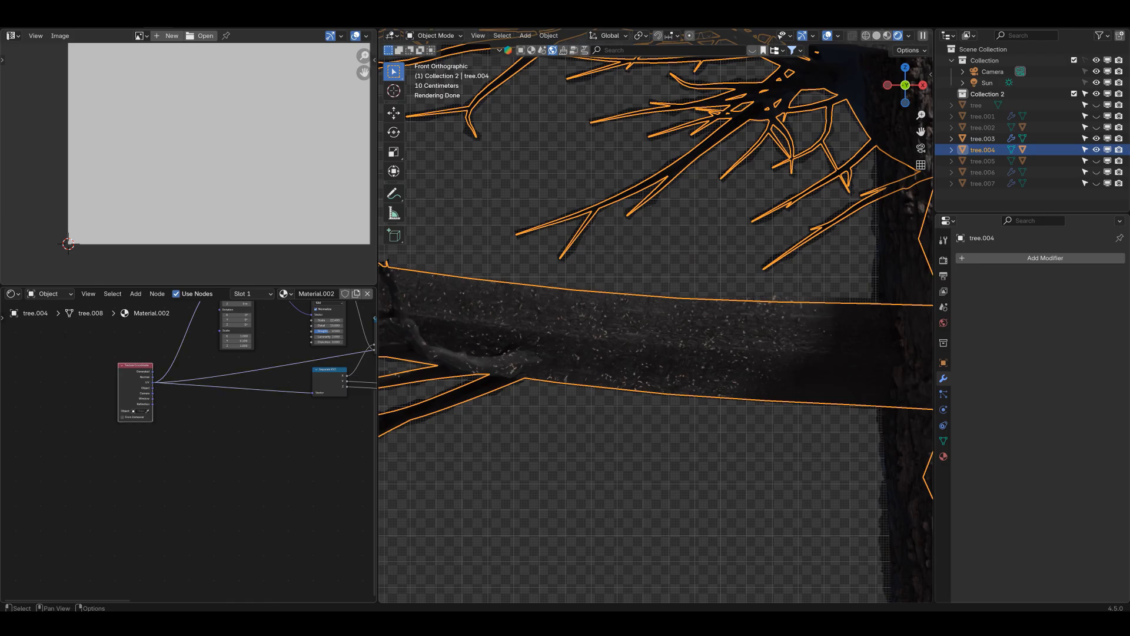
pyautogui.moveTo(133, 382); pyautogui.dragTo(90, 379)
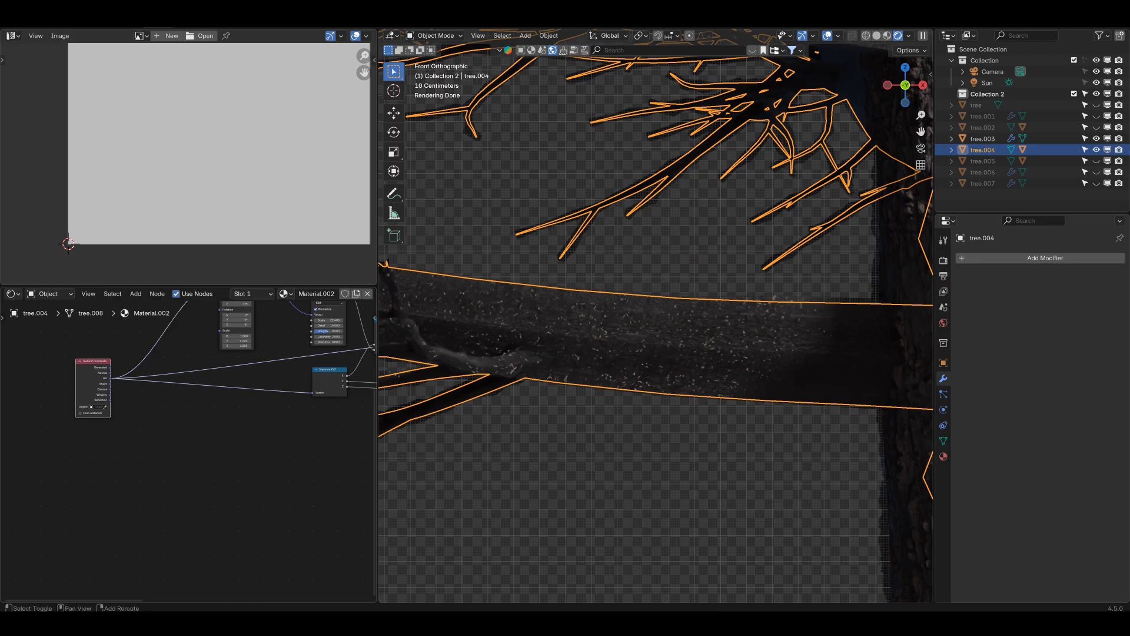
pyautogui.moveTo(146, 327)
pyautogui.keyDown('shift'); pyautogui.mouseDown(button='right')
pyautogui.moveTo(183, 346)
pyautogui.moveTo(212, 428)
pyautogui.mouseUp(button='right'); pyautogui.keyUp('shift')
pyautogui.scroll(5, 206, 424)
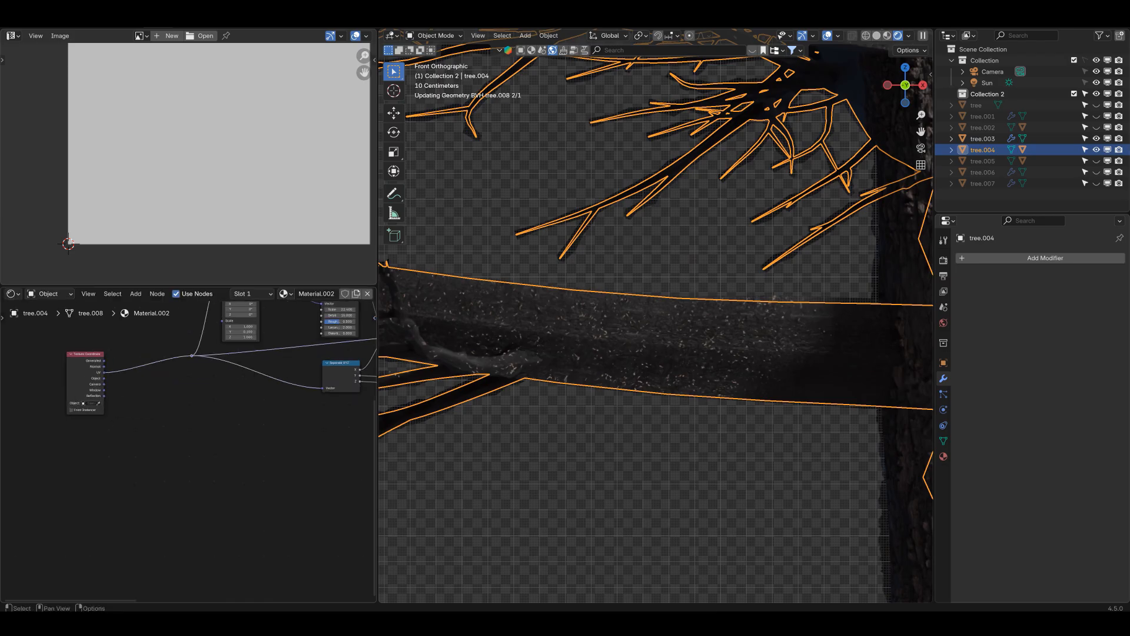
# Add a Vector Math node set to Scale and insert it between the Texture Coordinate's UV output and the reroute.
pyautogui.moveTo(188, 394); pyautogui.dragTo(230, 464, button='middle')
pyautogui.hotkey('shift', 'a')
pyautogui.moveTo(184, 395)
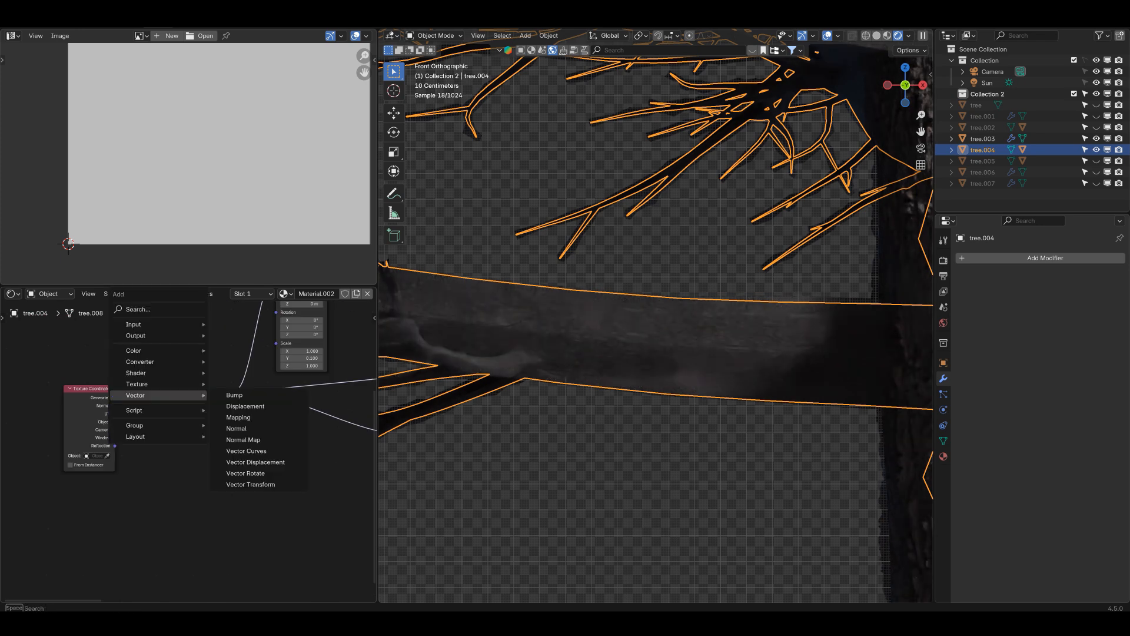
pyautogui.moveTo(140, 361)
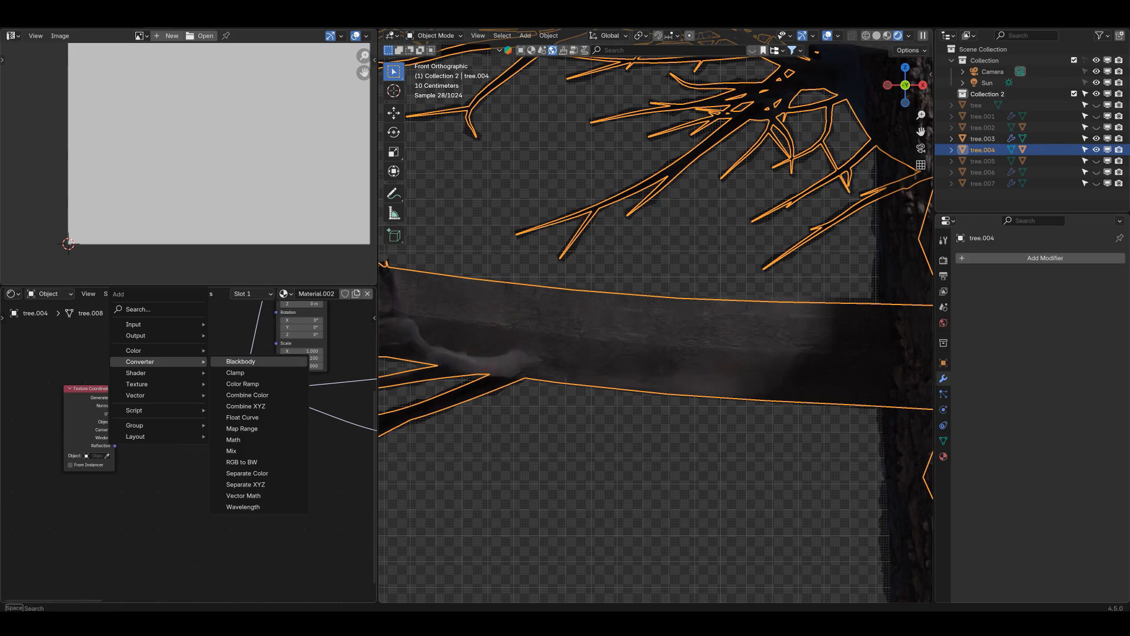
pyautogui.click(243, 495)
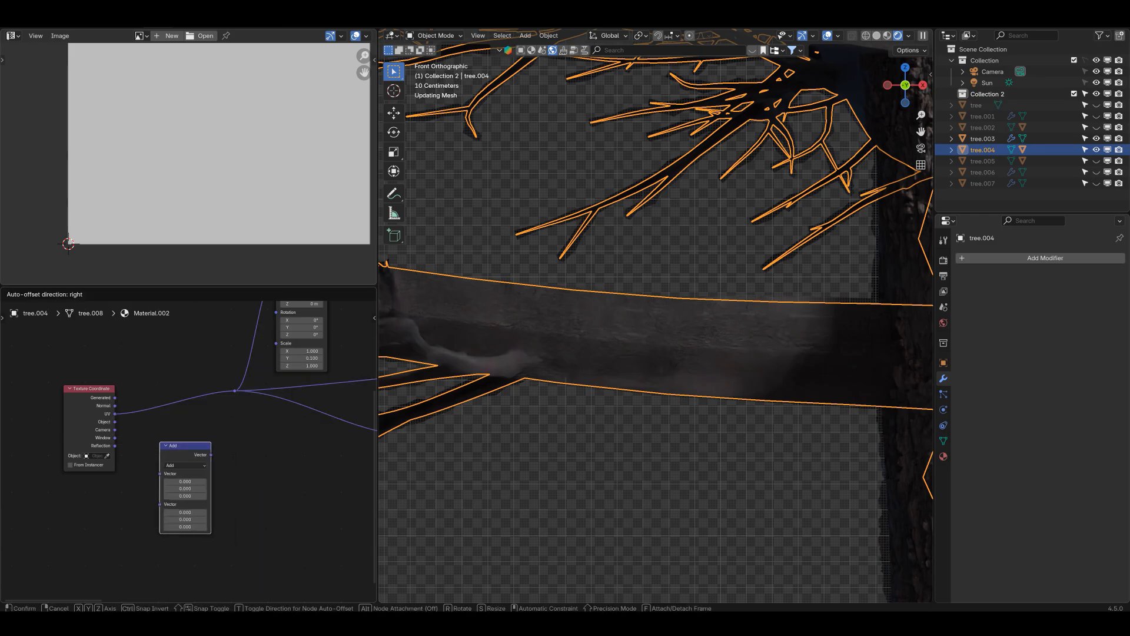
pyautogui.click(145, 430)
pyautogui.click(184, 450)
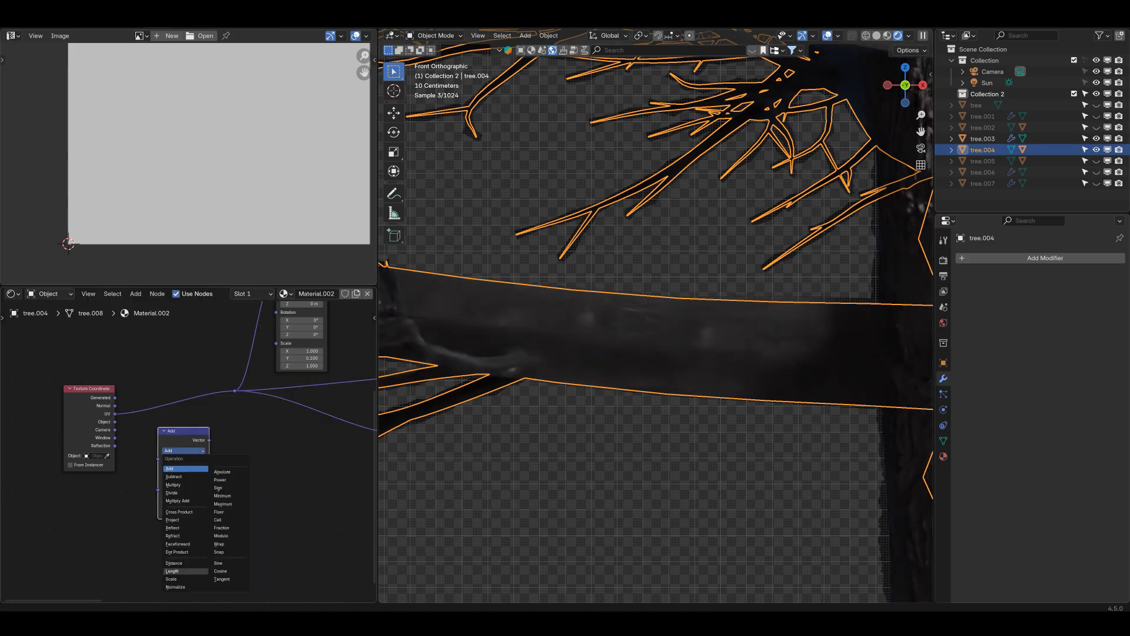
pyautogui.click(183, 579)
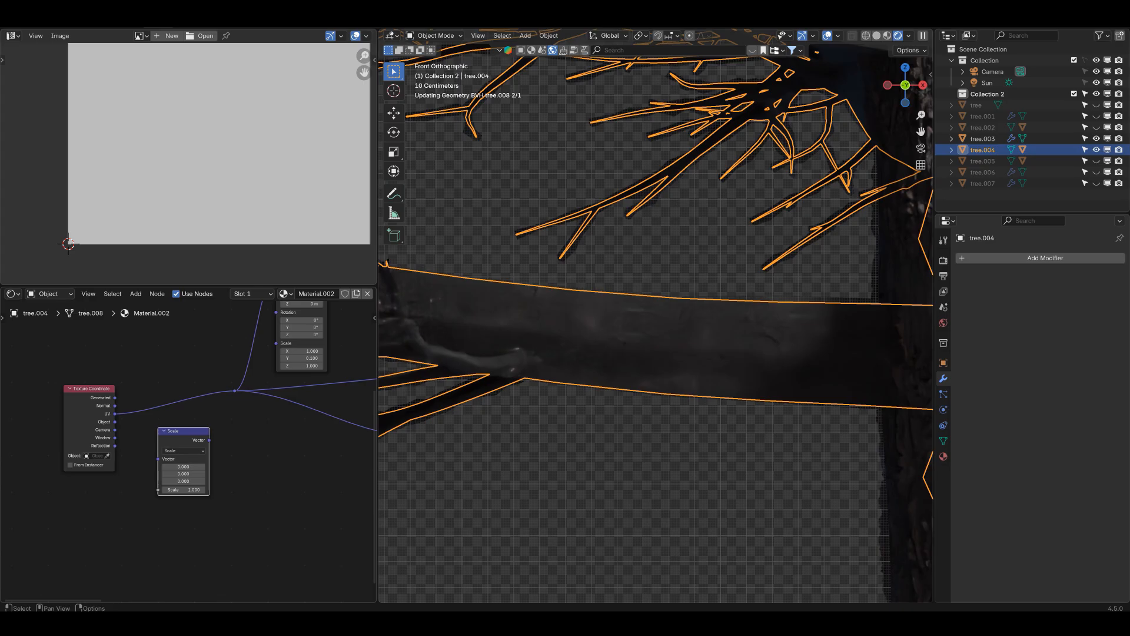
pyautogui.press('g')
pyautogui.click(189, 451)
pyautogui.scroll(5, 189, 451)
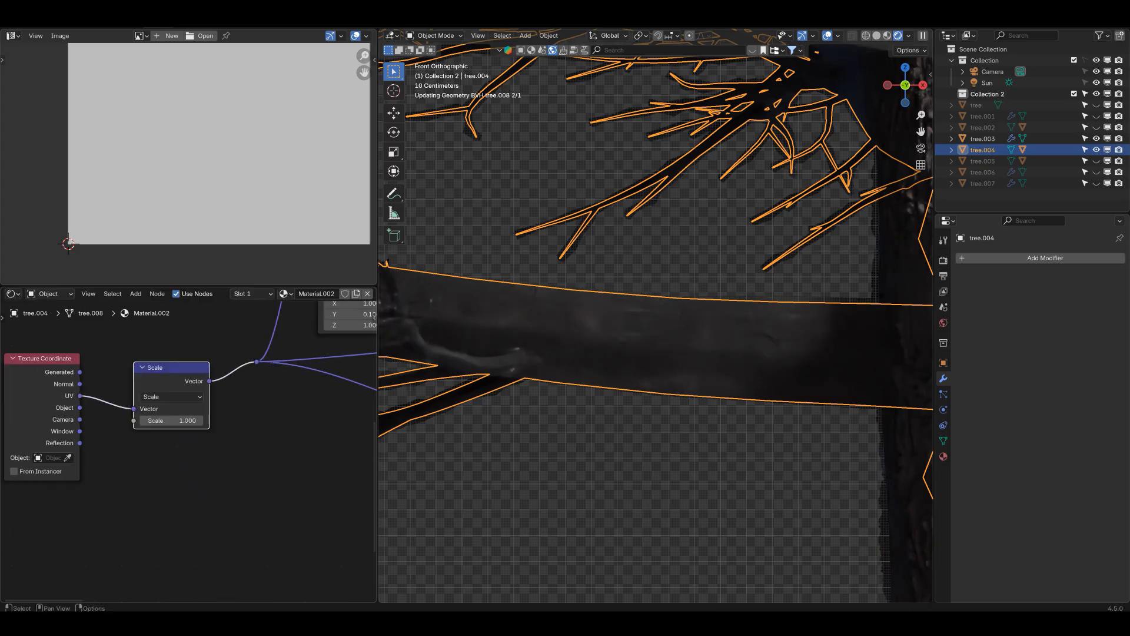
# Set the Vector Math node's Scale value to 0.1 for the branch bark.
pyautogui.click(176, 420)
pyautogui.write('0.1')
pyautogui.press('Return')
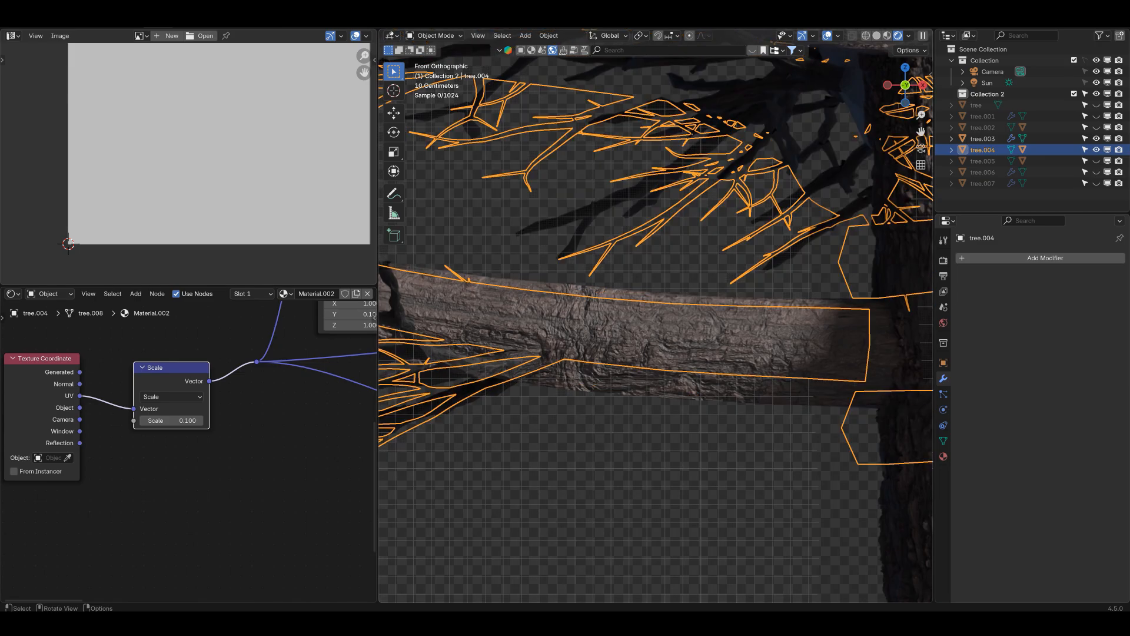
# Disconnect the Displacement node from the Material Output in the branch material and compare the bark on the deselected tree.
pyautogui.scroll(-5, 189, 448)
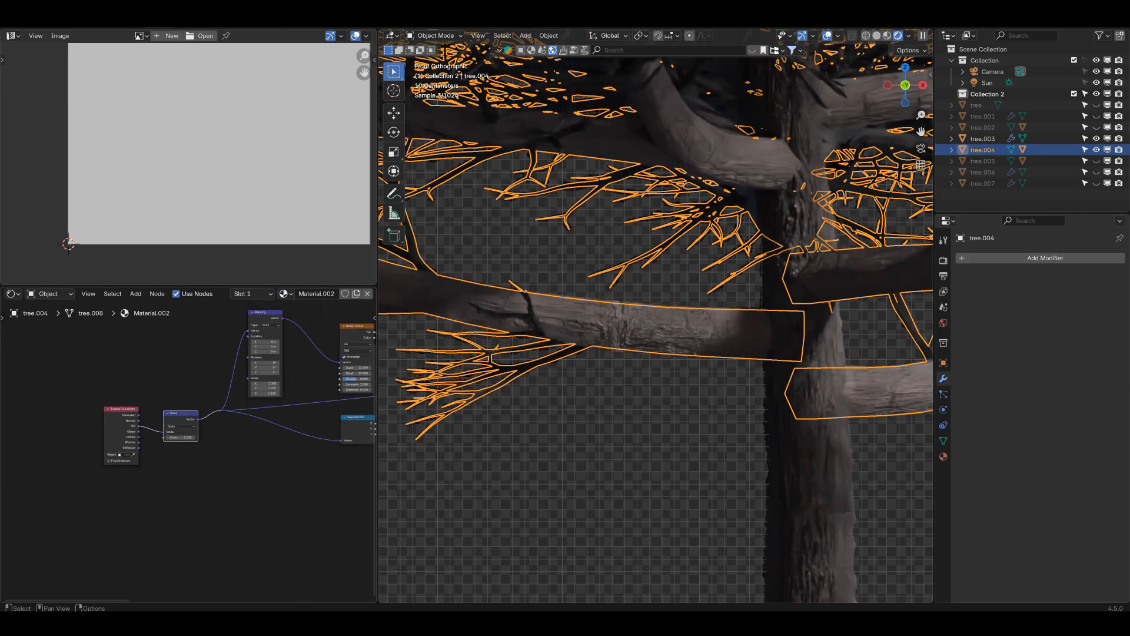
pyautogui.moveTo(294, 412); pyautogui.dragTo(132, 445, button='middle')
pyautogui.moveTo(365, 481); pyautogui.dragTo(182, 442, button='middle')
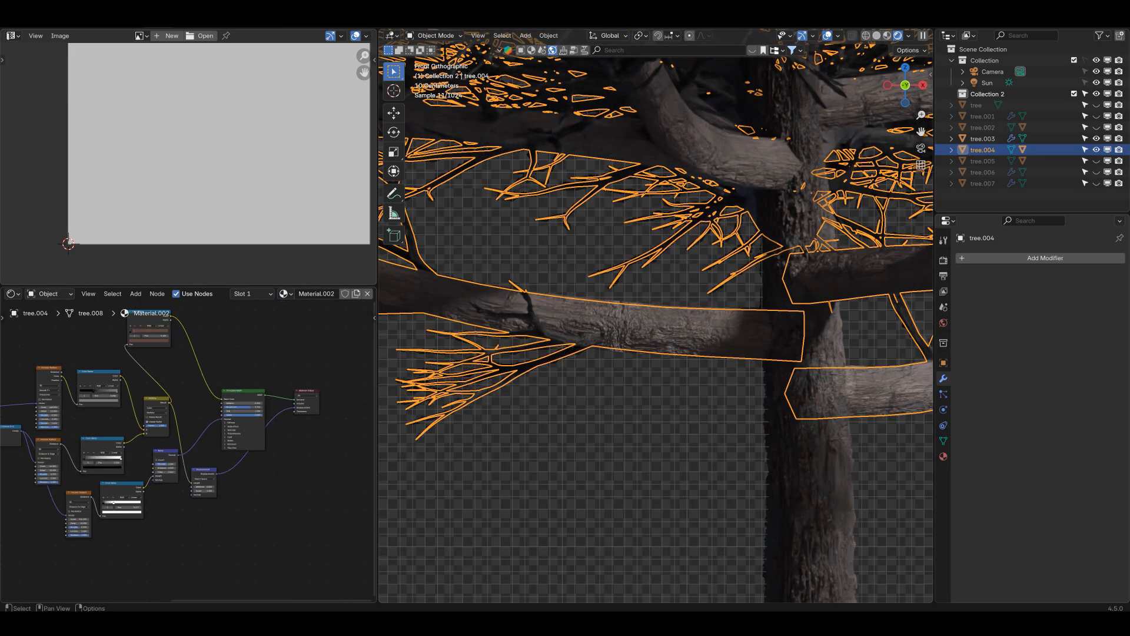
pyautogui.scroll(5, 192, 444)
pyautogui.keyDown('ctrl'); pyautogui.moveTo(313, 393); pyautogui.dragTo(319, 406, button='right'); pyautogui.keyUp('ctrl')
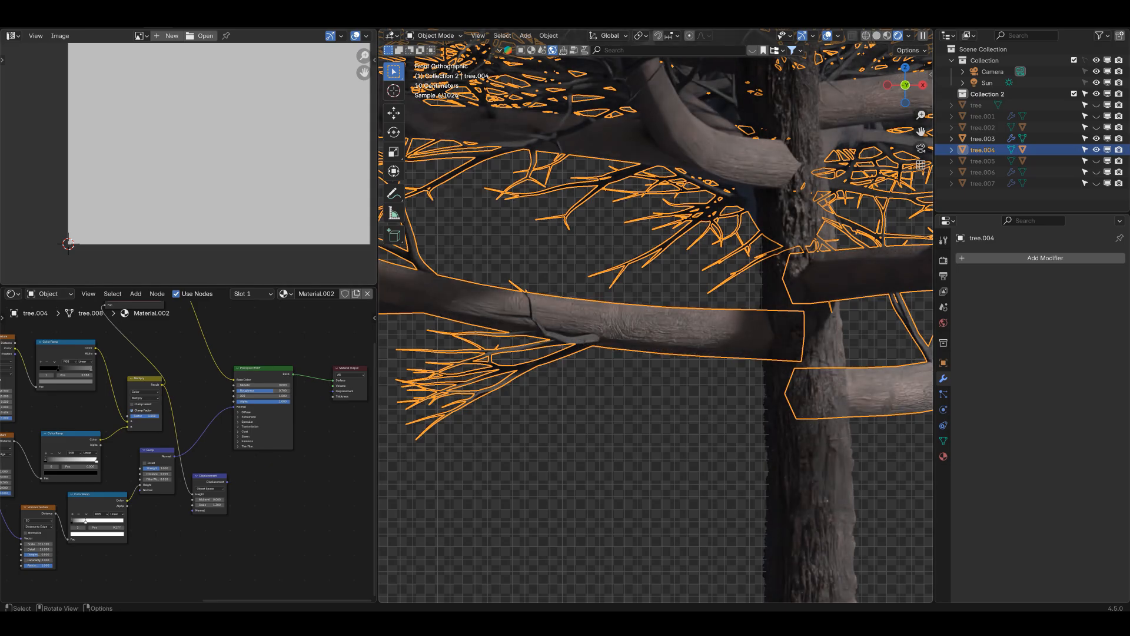
pyautogui.scroll(4, 657, 318)
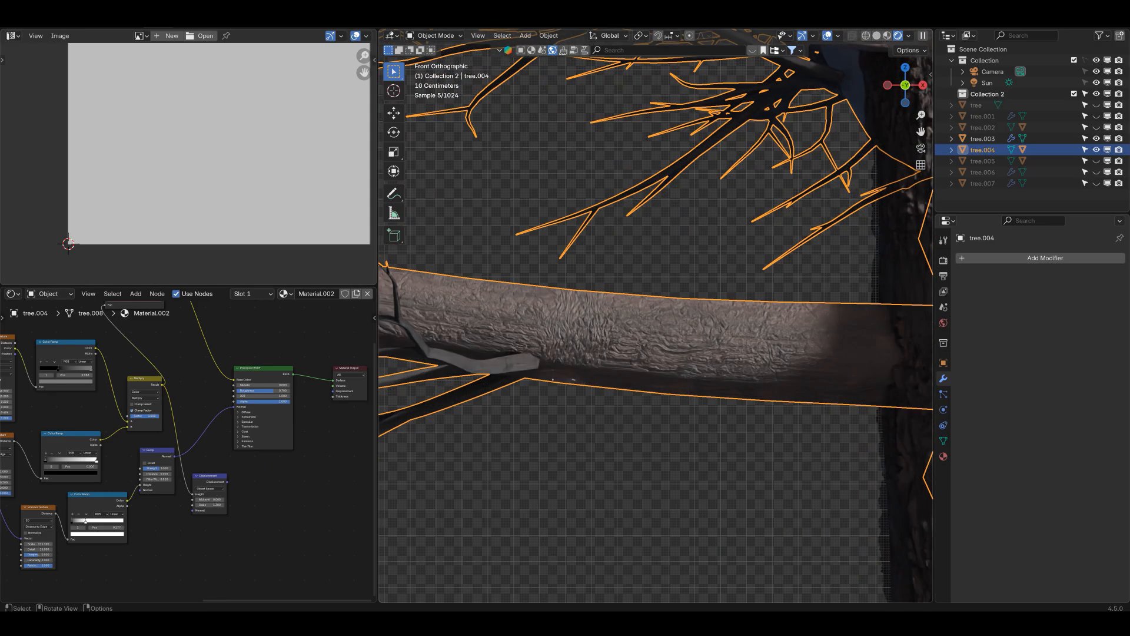
pyautogui.scroll(-6, 657, 317)
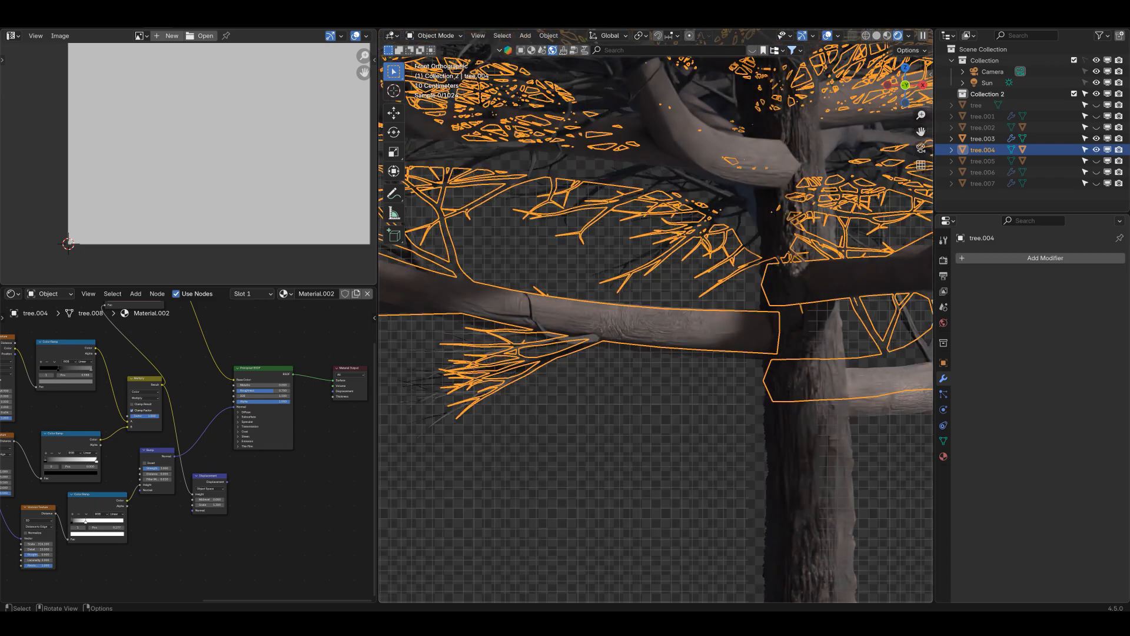
pyautogui.hotkey('alt', 'a')
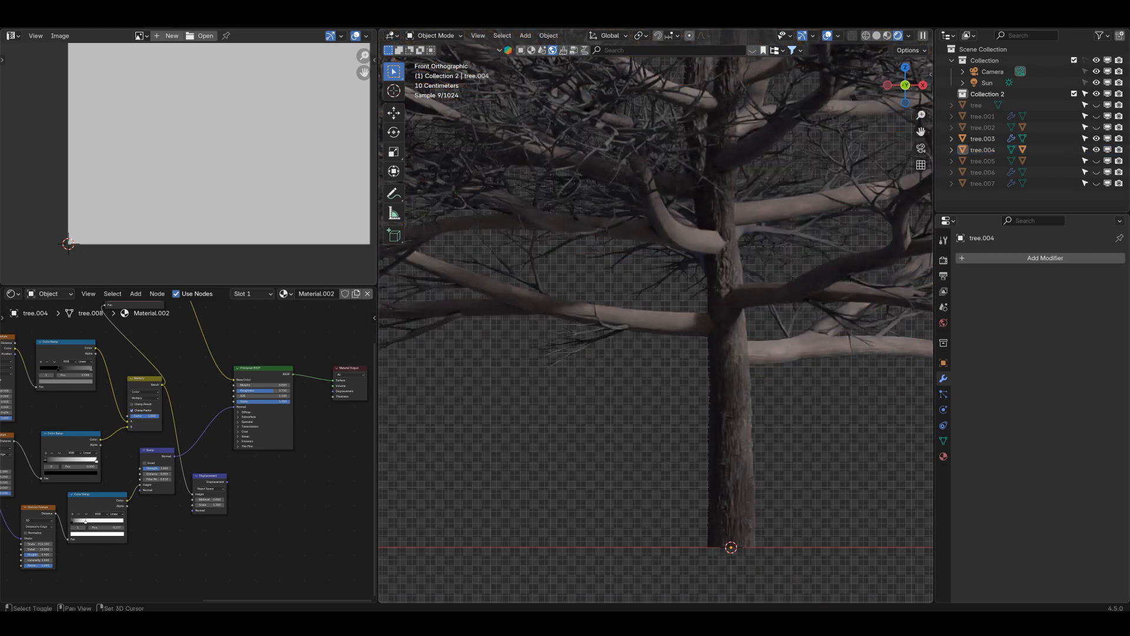
# Reconnect the Displacement node to the Material Output to inspect the displaced branches, and cut that link again.
pyautogui.press('shift')
pyautogui.moveTo(226, 481); pyautogui.dragTo(333, 391)
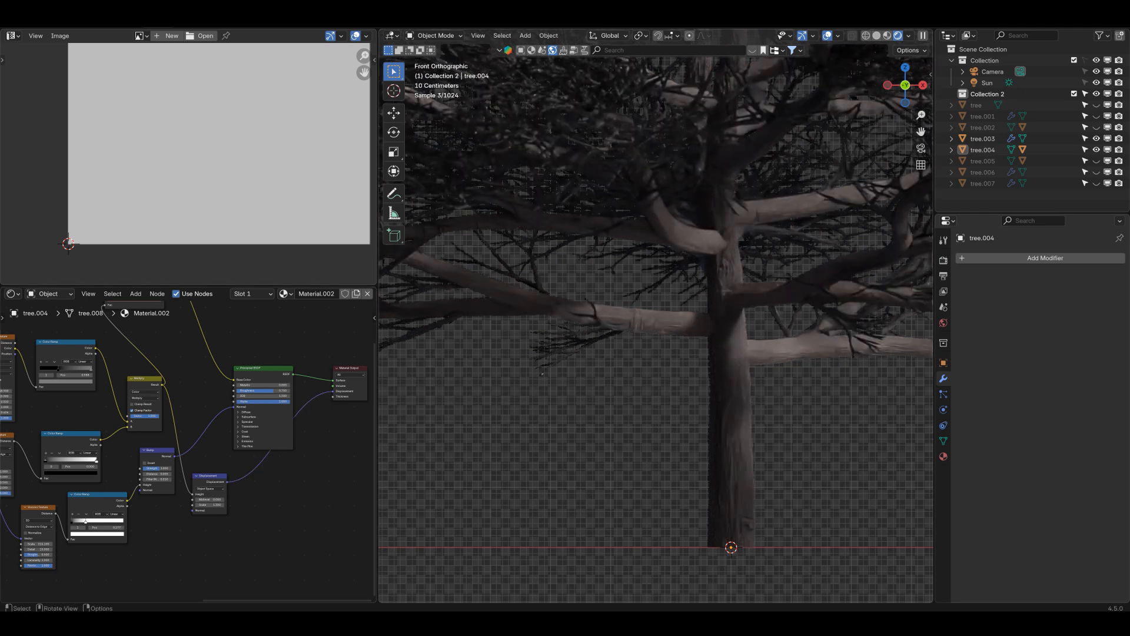
pyautogui.scroll(4, 542, 374)
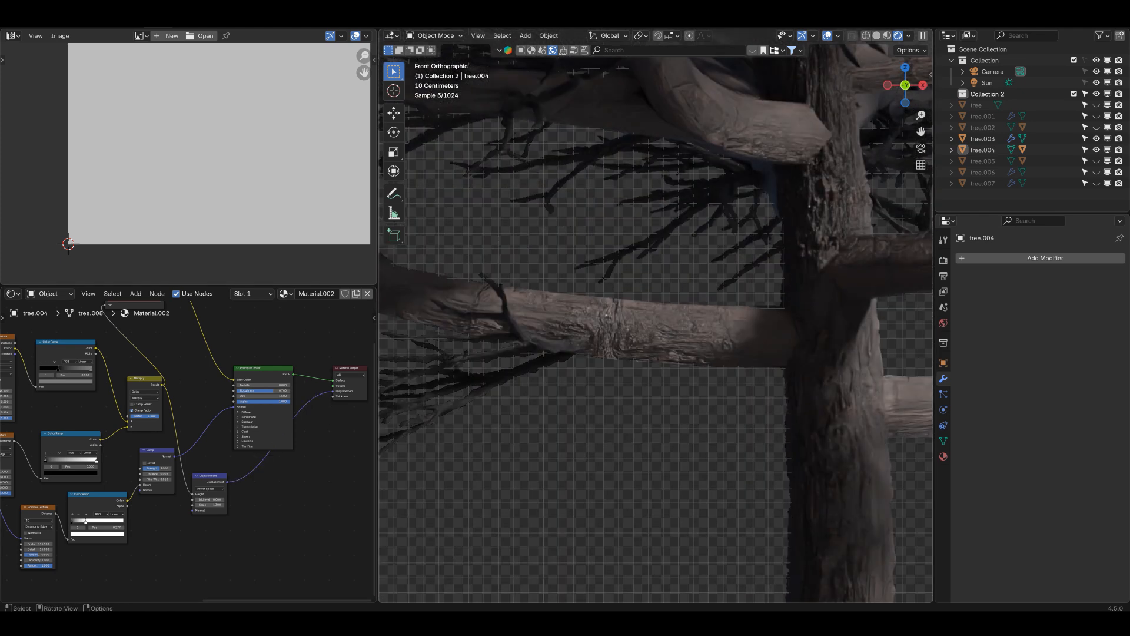
pyautogui.scroll(-8, 656, 330)
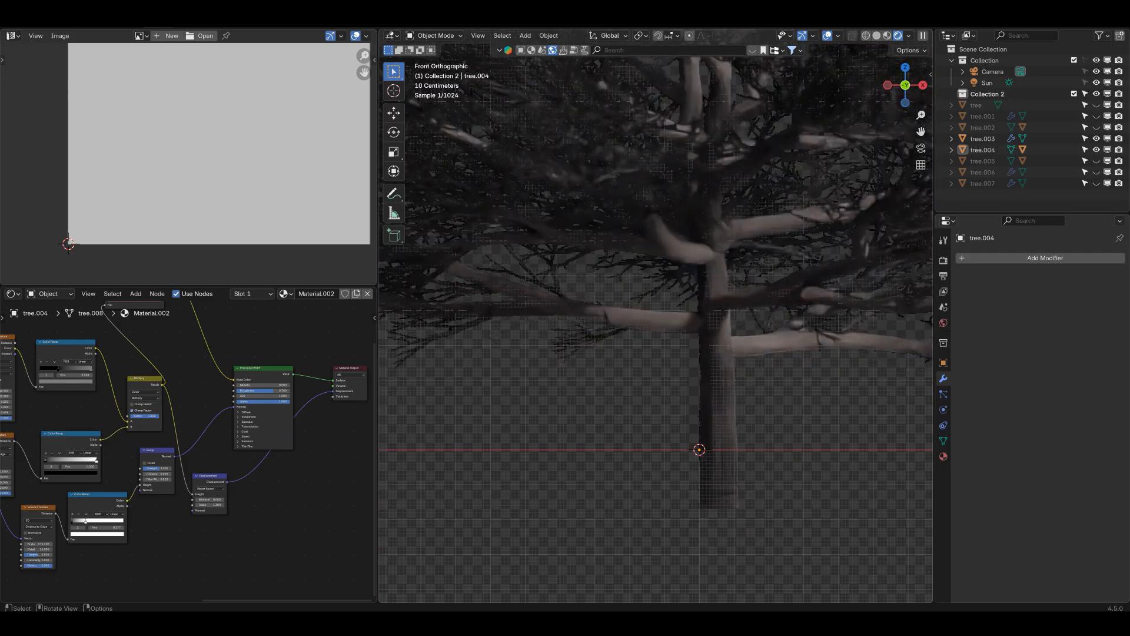
pyautogui.scroll(-1, 656, 318)
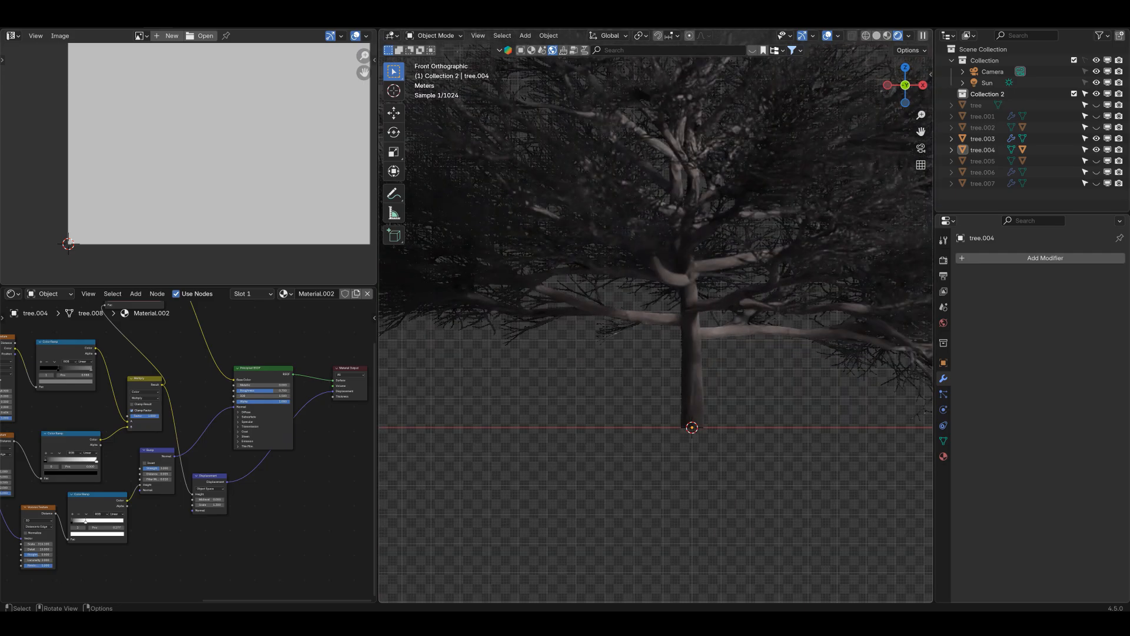
pyautogui.keyDown('shift'); pyautogui.moveTo(656, 329); pyautogui.dragTo(484, 324, button='middle'); pyautogui.keyUp('shift')
pyautogui.scroll(5, 656, 318)
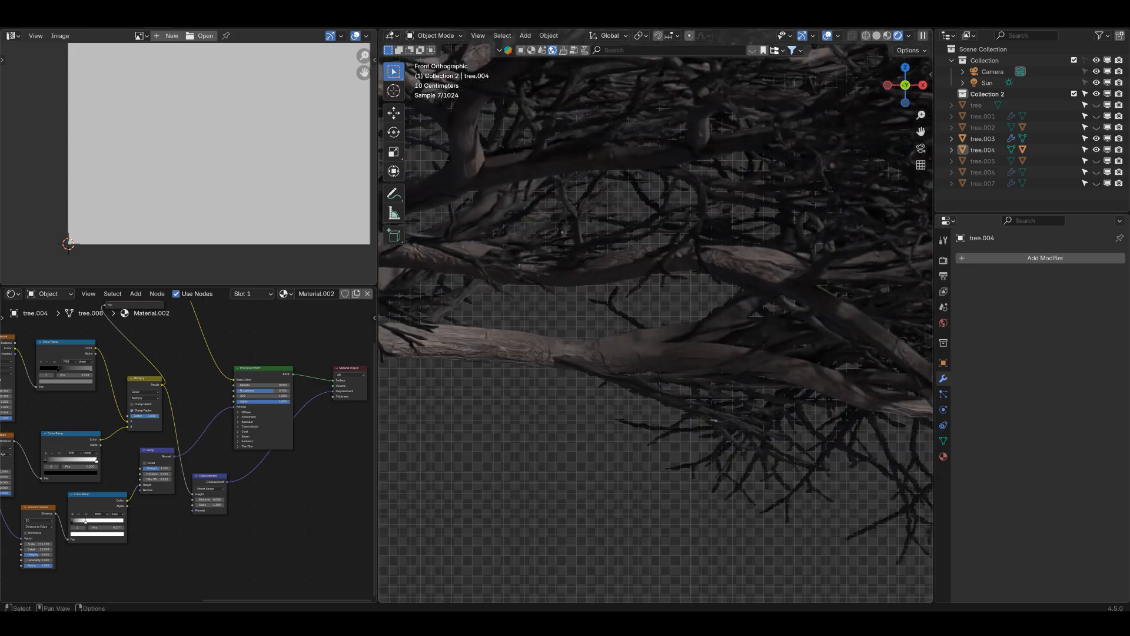
pyautogui.keyDown('ctrl'); pyautogui.moveTo(317, 386); pyautogui.dragTo(315, 396, button='right'); pyautogui.keyUp('ctrl')
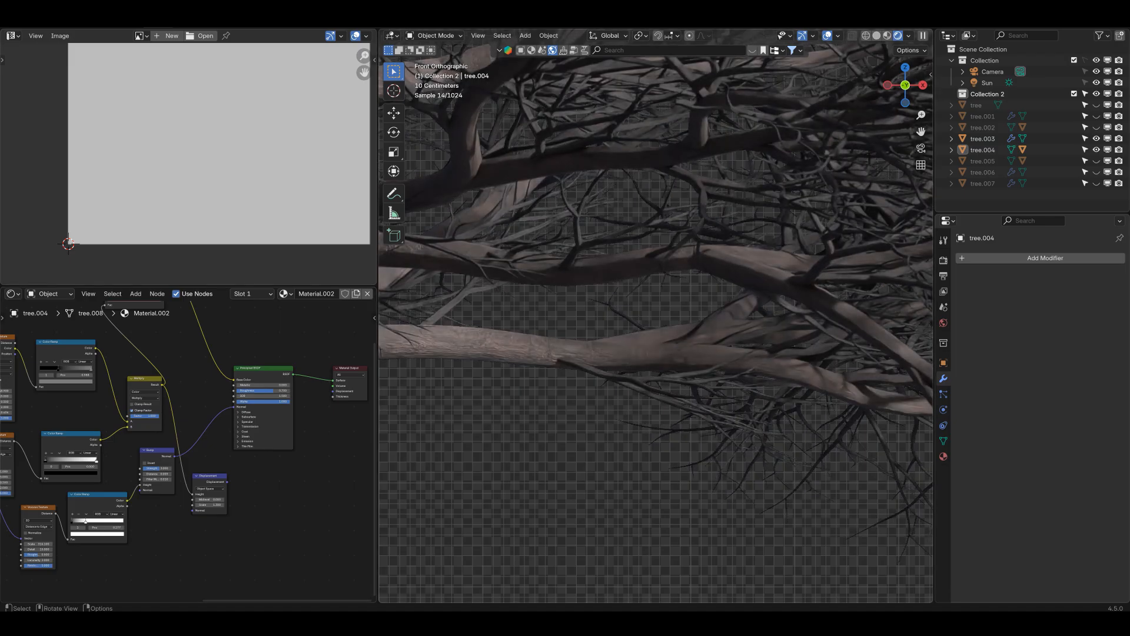
# Examine the bark on the whole tree and review the node network of the trunk's Material.001.
pyautogui.scroll(-3, 658, 318)
pyautogui.keyDown('shift'); pyautogui.moveTo(658, 318); pyautogui.dragTo(826, 300, button='middle'); pyautogui.keyUp('shift')
pyautogui.scroll(-8, 656, 318)
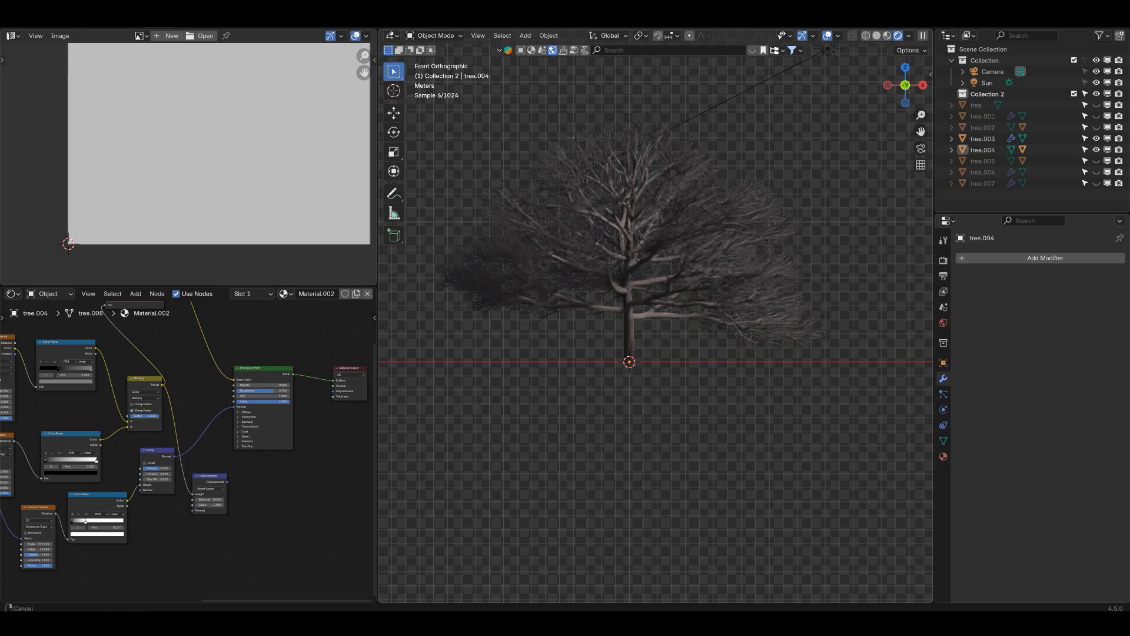
pyautogui.keyDown('shift'); pyautogui.moveTo(655, 318); pyautogui.dragTo(702, 340, button='middle'); pyautogui.keyUp('shift')
pyautogui.scroll(2, 702, 340)
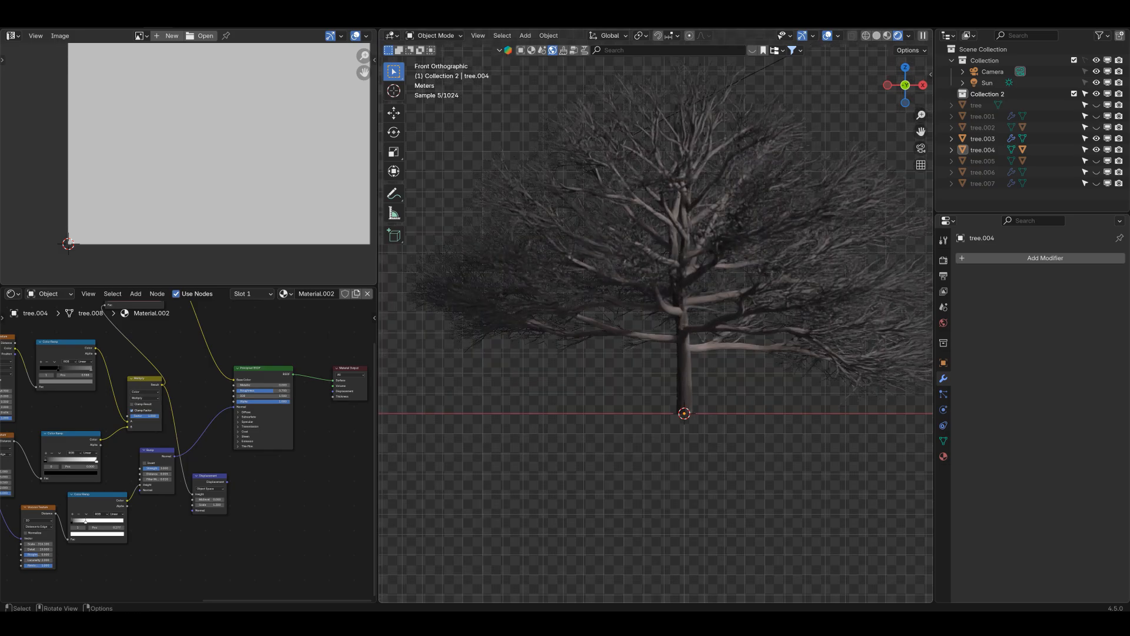
pyautogui.click(683, 372)
pyautogui.click(719, 346)
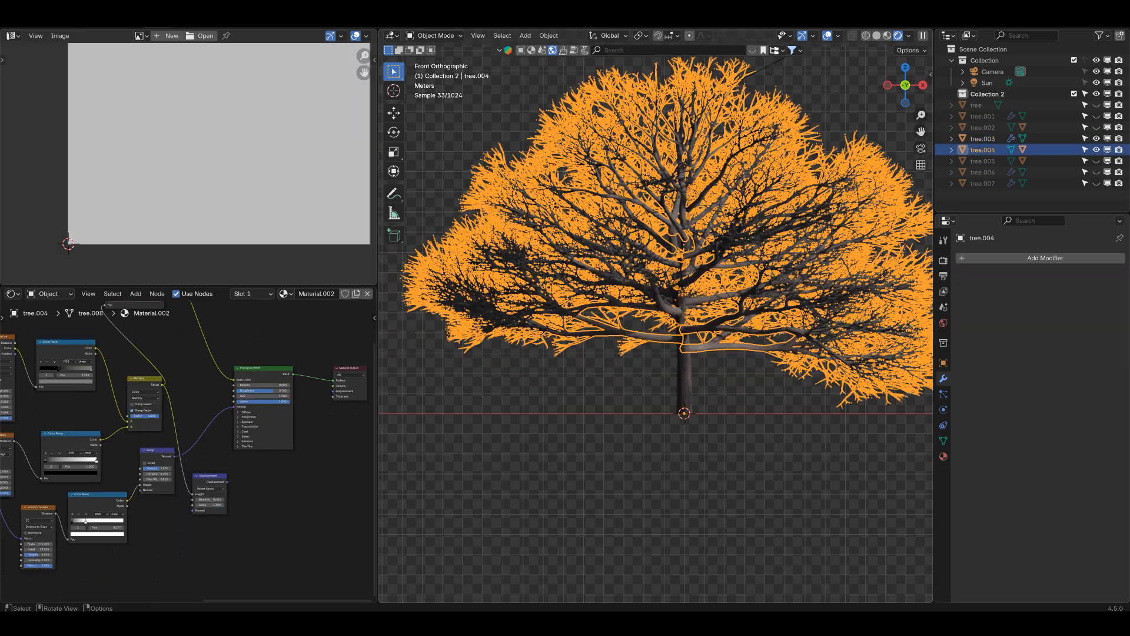
pyautogui.click(684, 377)
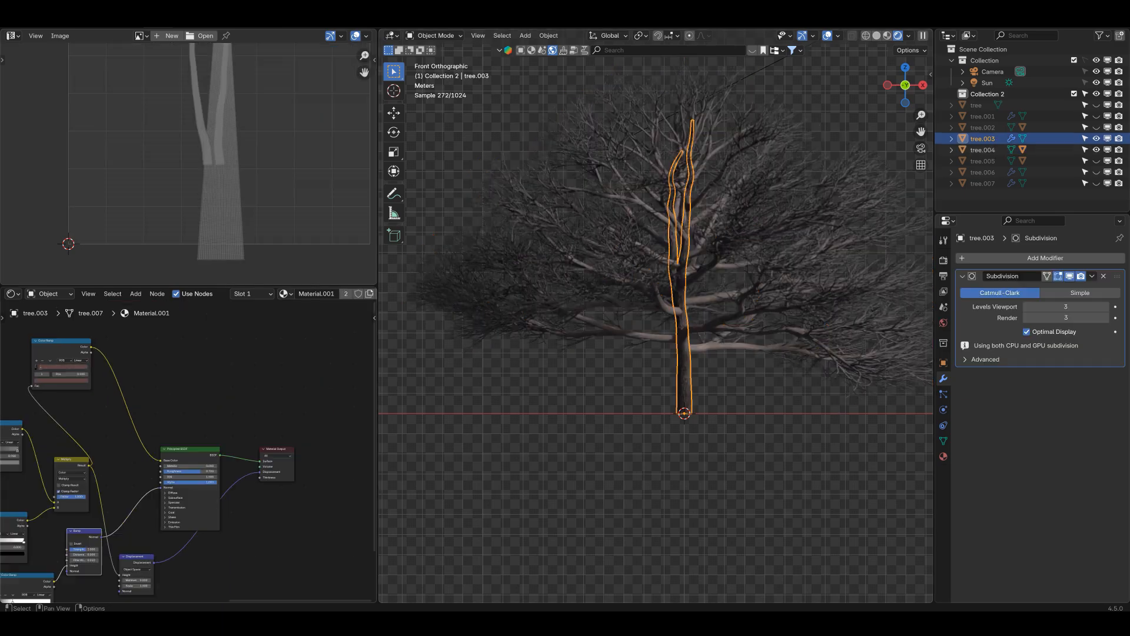
pyautogui.scroll(-5, 192, 462)
pyautogui.moveTo(191, 462); pyautogui.dragTo(321, 367, button='middle')
pyautogui.moveTo(153, 422); pyautogui.dragTo(183, 444, button='middle')
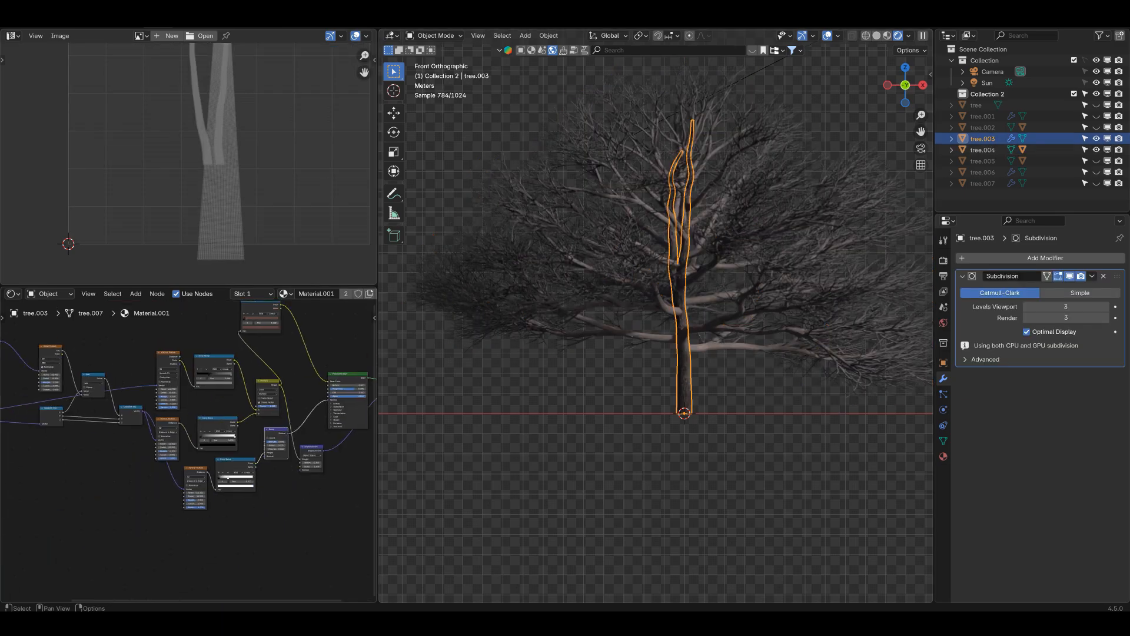
pyautogui.scroll(-5, 183, 445)
pyautogui.hotkey('alt', 'a')
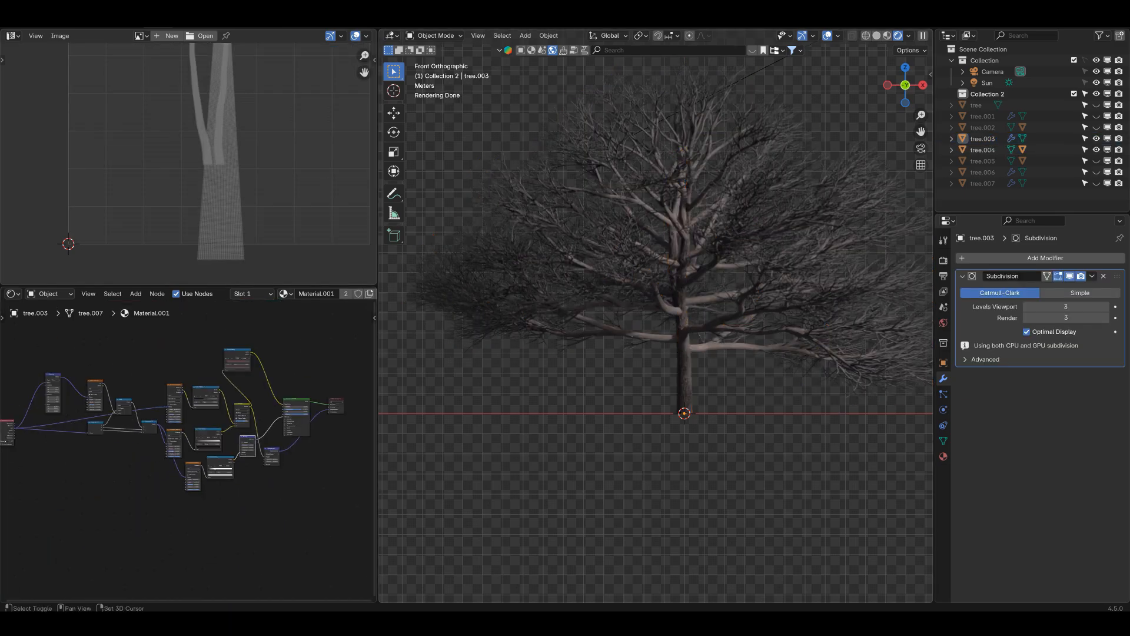
pyautogui.keyDown('shift'); pyautogui.moveTo(685, 330); pyautogui.dragTo(640, 348, button='middle'); pyautogui.keyUp('shift')
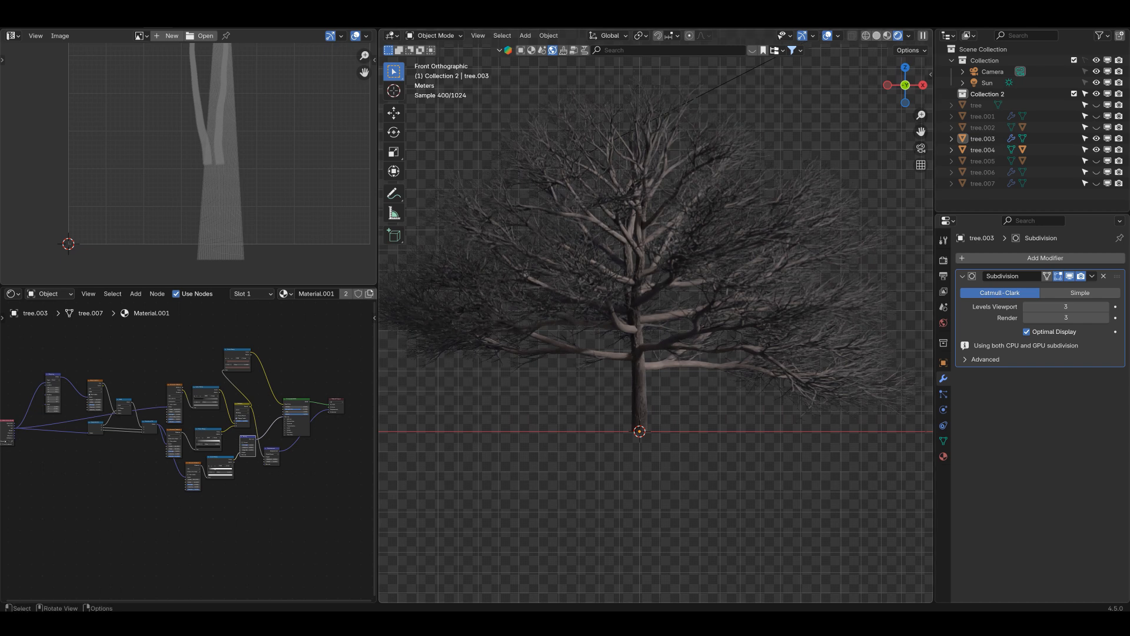
# Unhide and select the leaves.001 foliage under tree.004, saving the file.
pyautogui.click(952, 150)
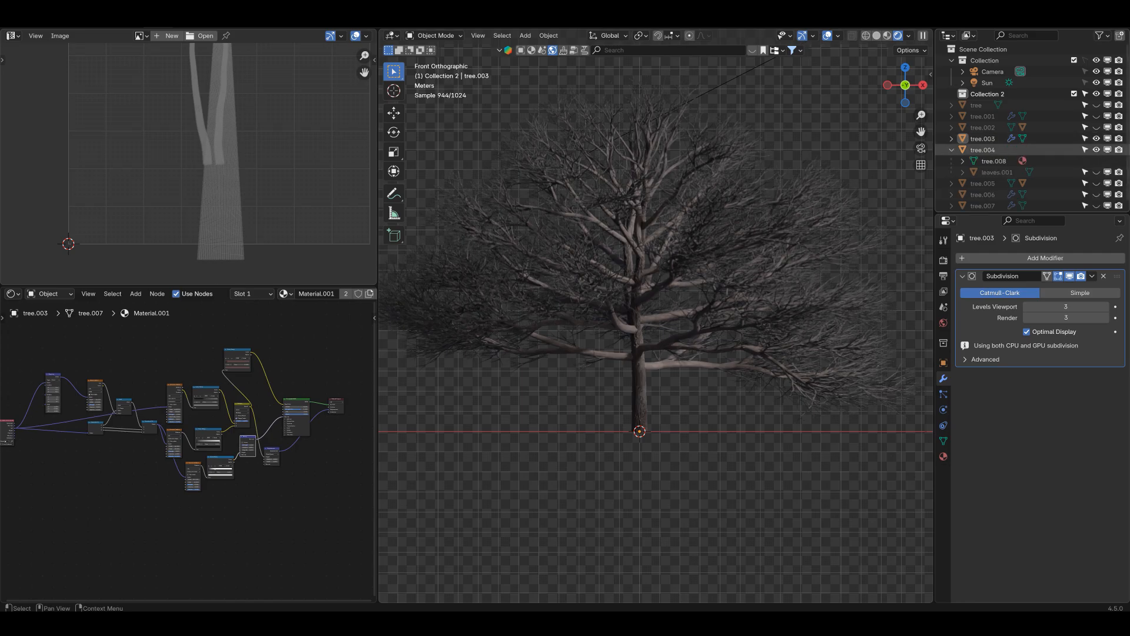
pyautogui.click(1096, 172)
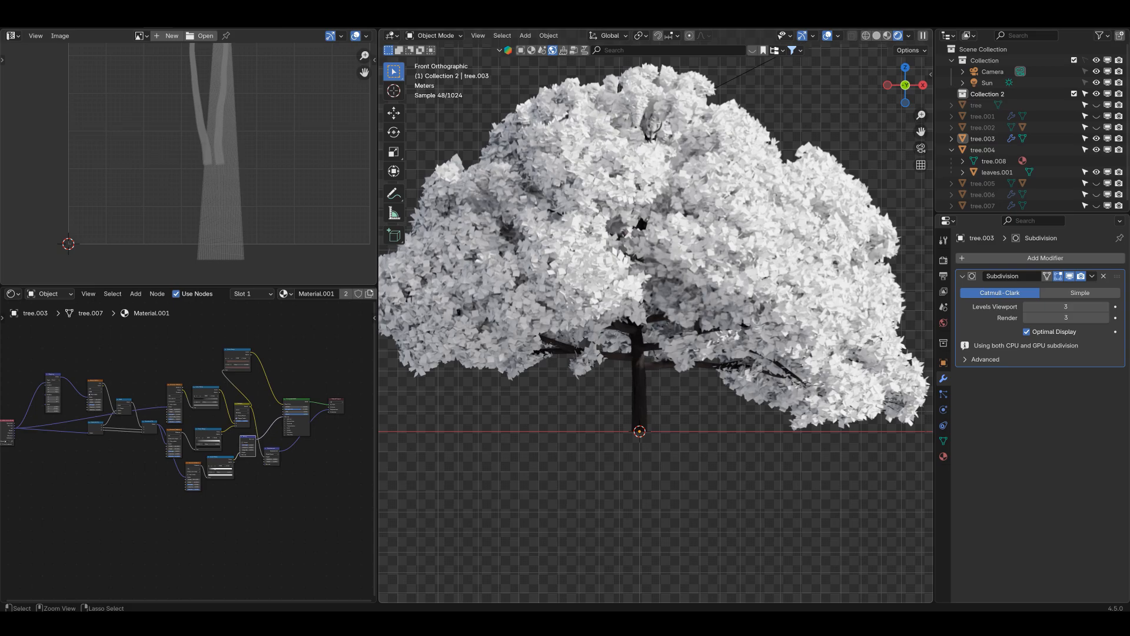
pyautogui.hotkey('ctrl', 's')
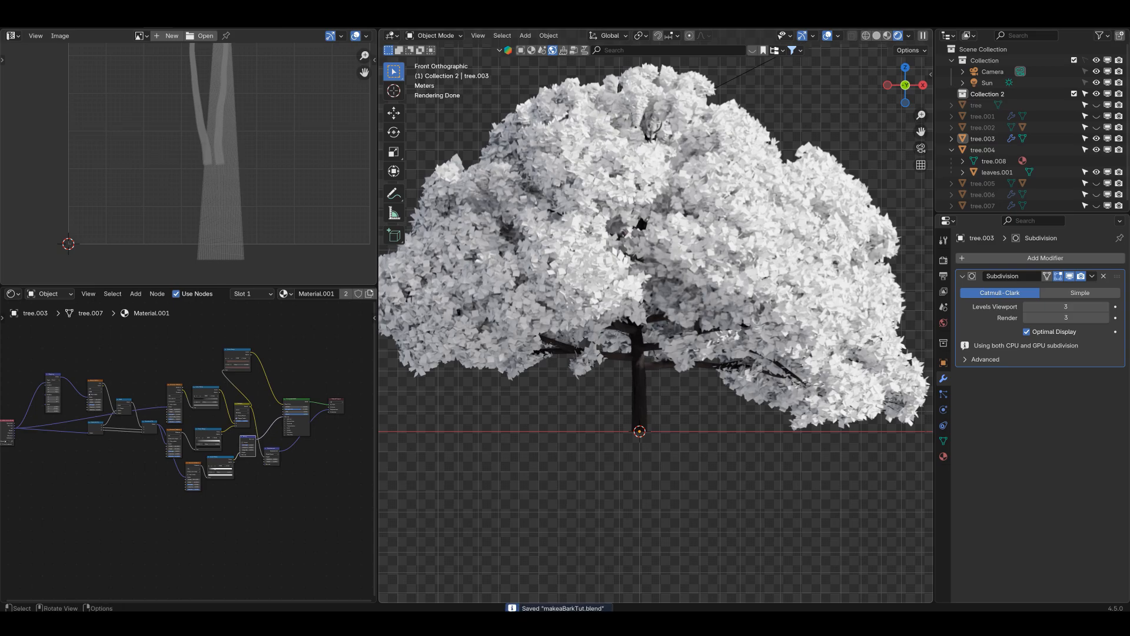
pyautogui.click(760, 188)
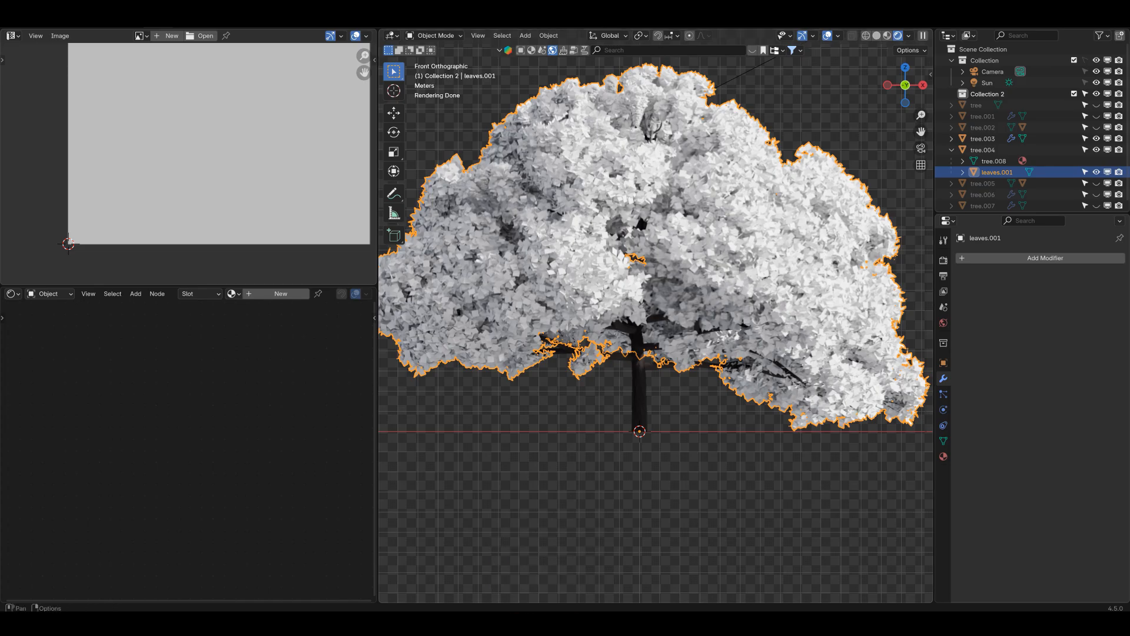
# Switch to Chrome and look through the Leaves textures on texture.ninja for a suitable leaf image.
pyautogui.moveTo(537, 624)
pyautogui.click(538, 582)
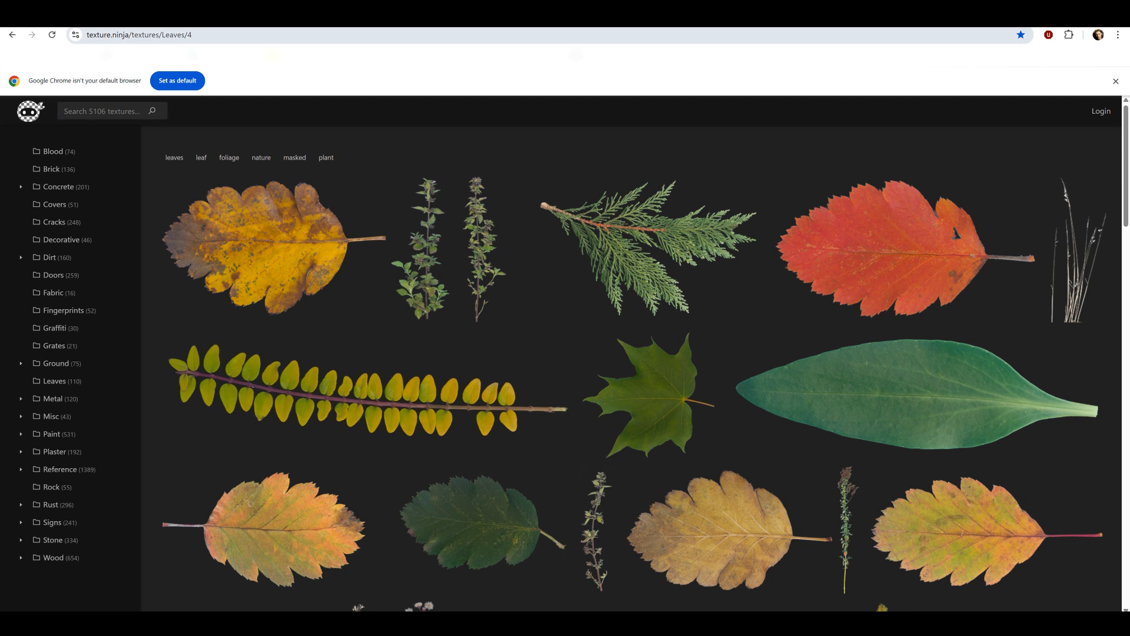
pyautogui.scroll(-10, 631, 353)
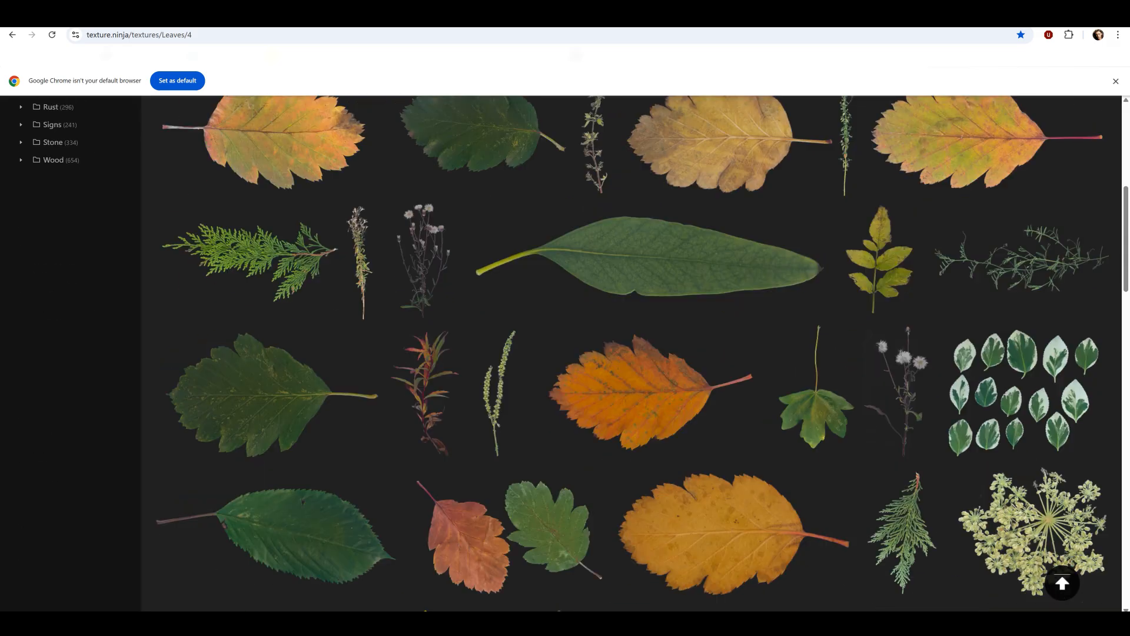
pyautogui.scroll(-10, 631, 354)
pyautogui.scroll(10, 632, 353)
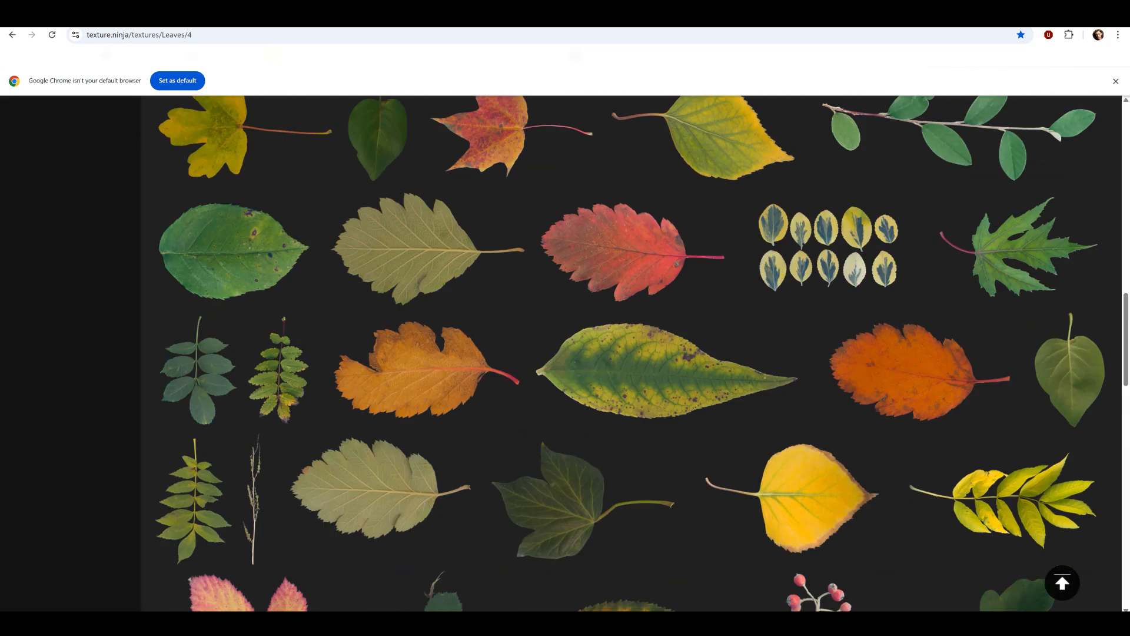
pyautogui.scroll(10, 648, 394)
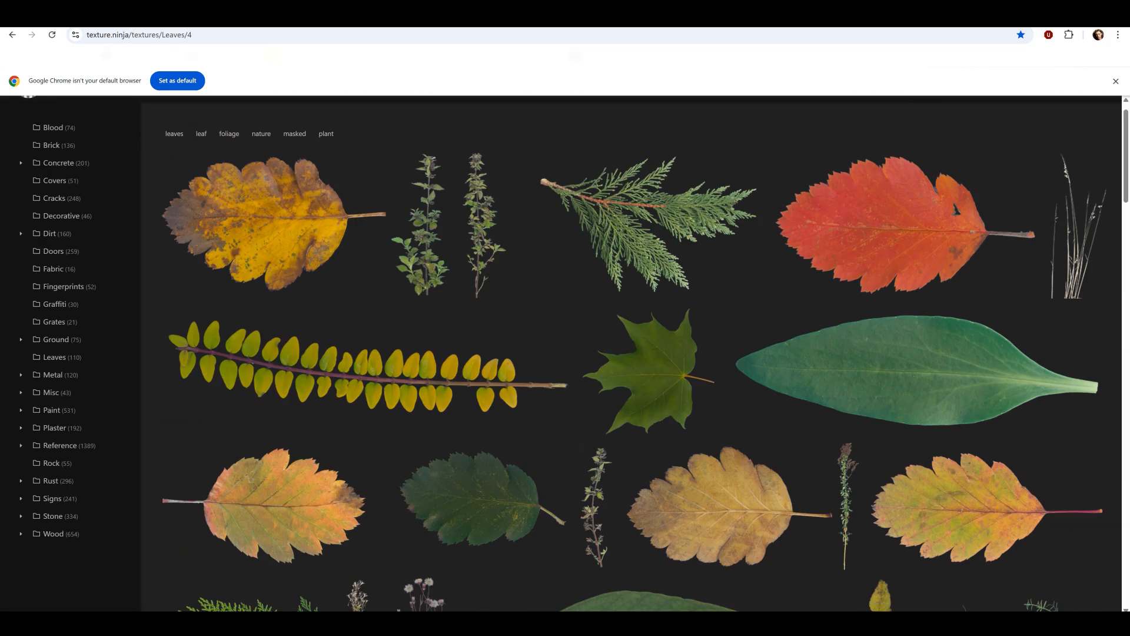
pyautogui.scroll(-8, 647, 394)
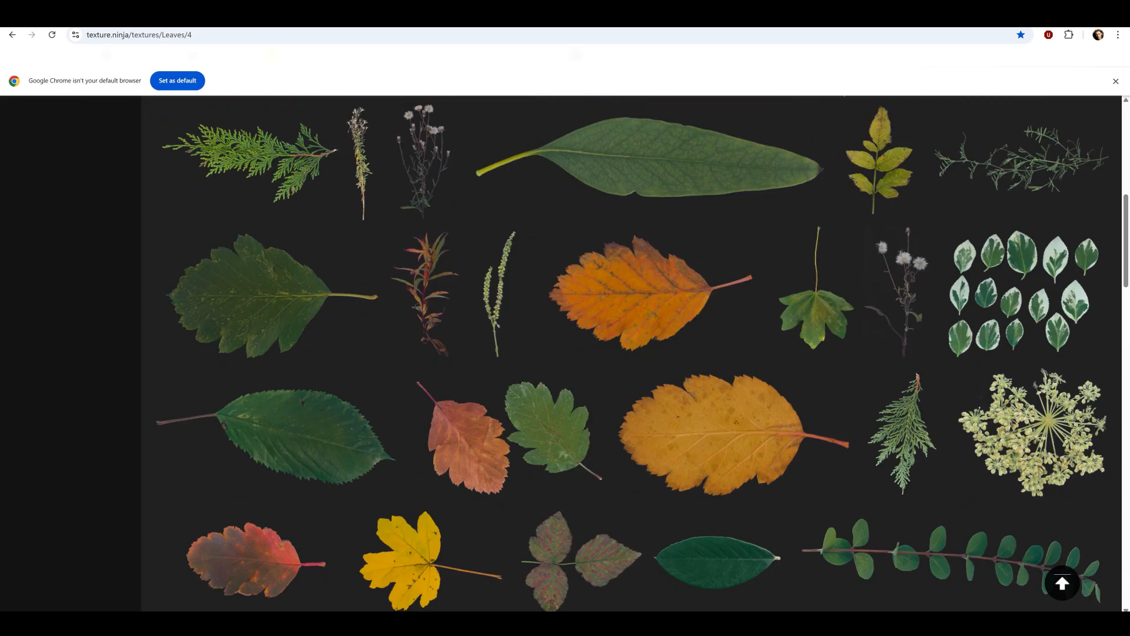
pyautogui.scroll(-4, 497, 330)
pyautogui.scroll(6, 498, 330)
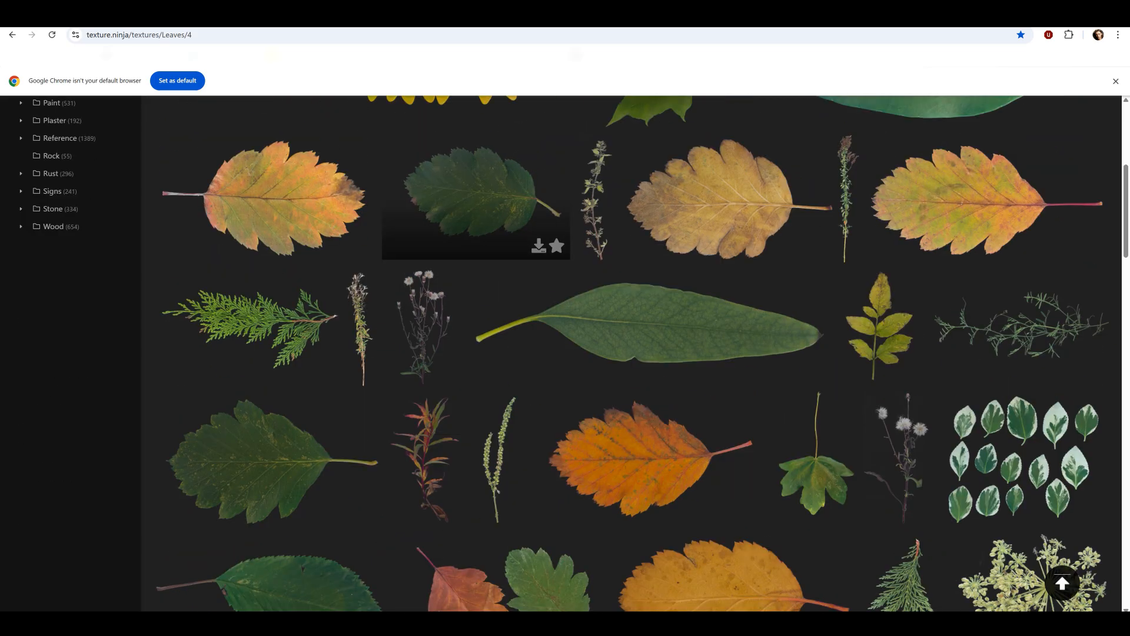
pyautogui.scroll(-4, 648, 329)
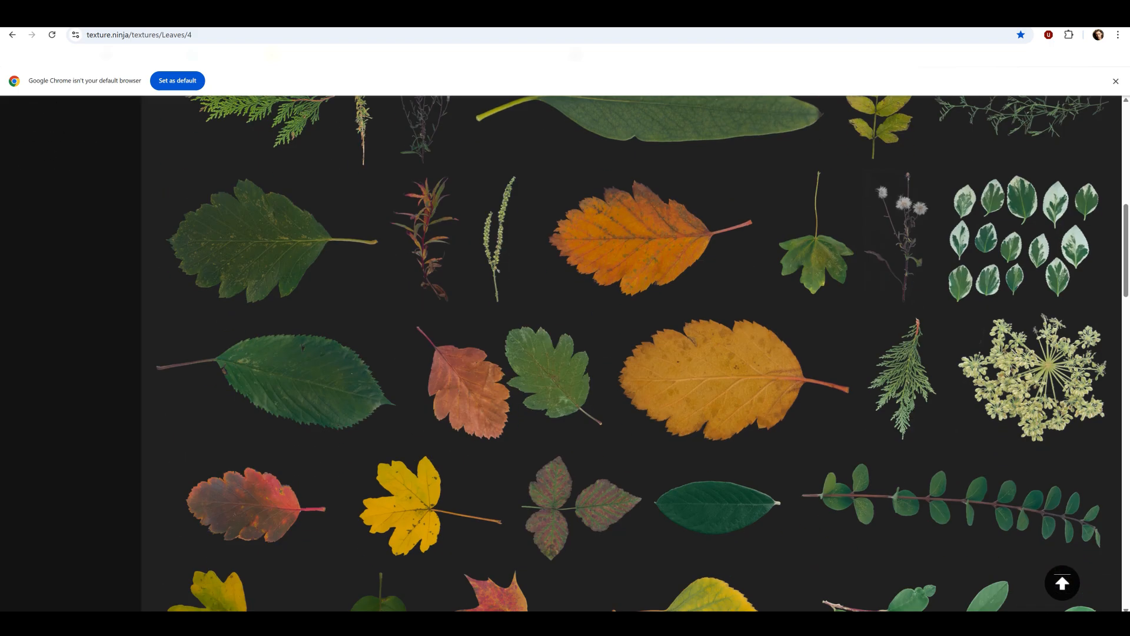
pyautogui.scroll(5, 647, 330)
pyautogui.scroll(5, 647, 330)
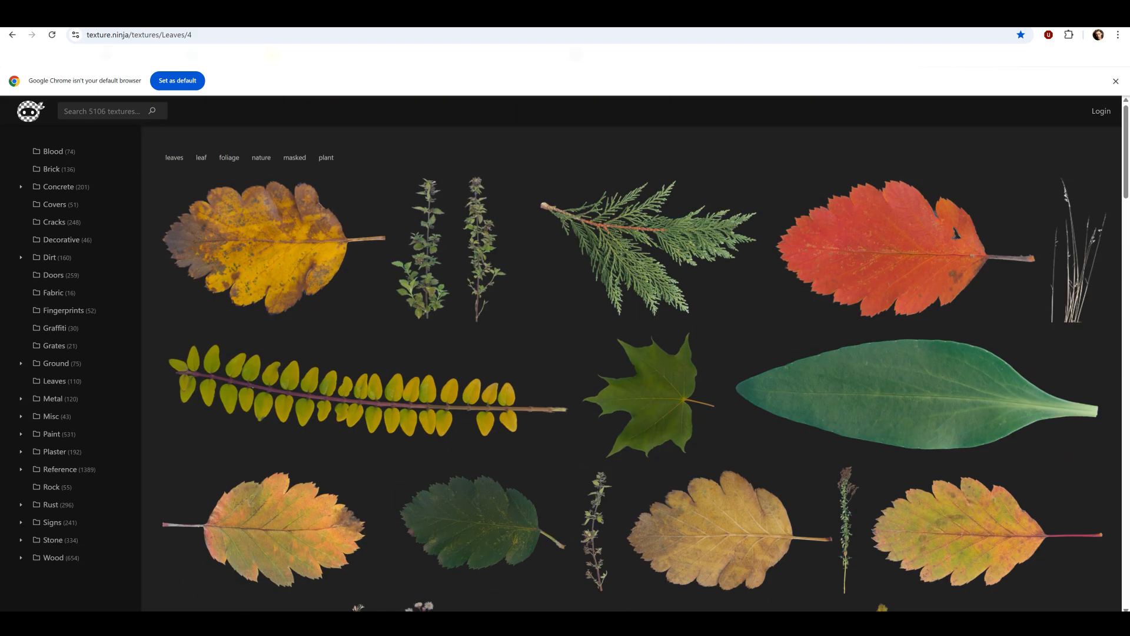
# Load the London_Leaf_DIFF leaf image into NormalMap-Online and preview its displacement and specular maps.
pyautogui.hotkey('ctrl', 'Tab')
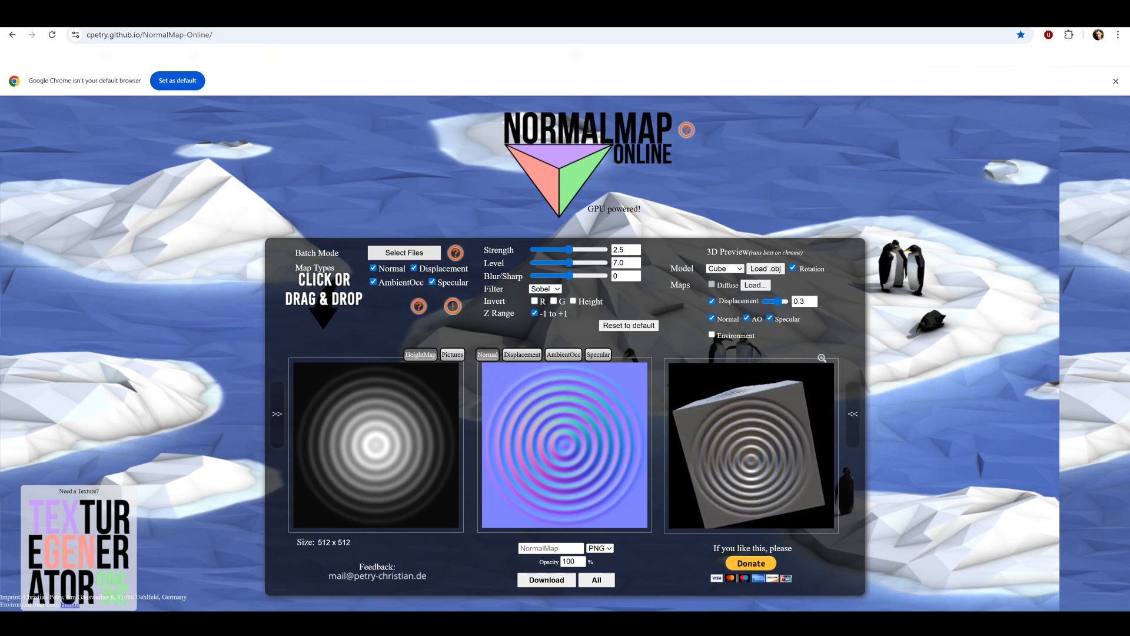
pyautogui.click(404, 252)
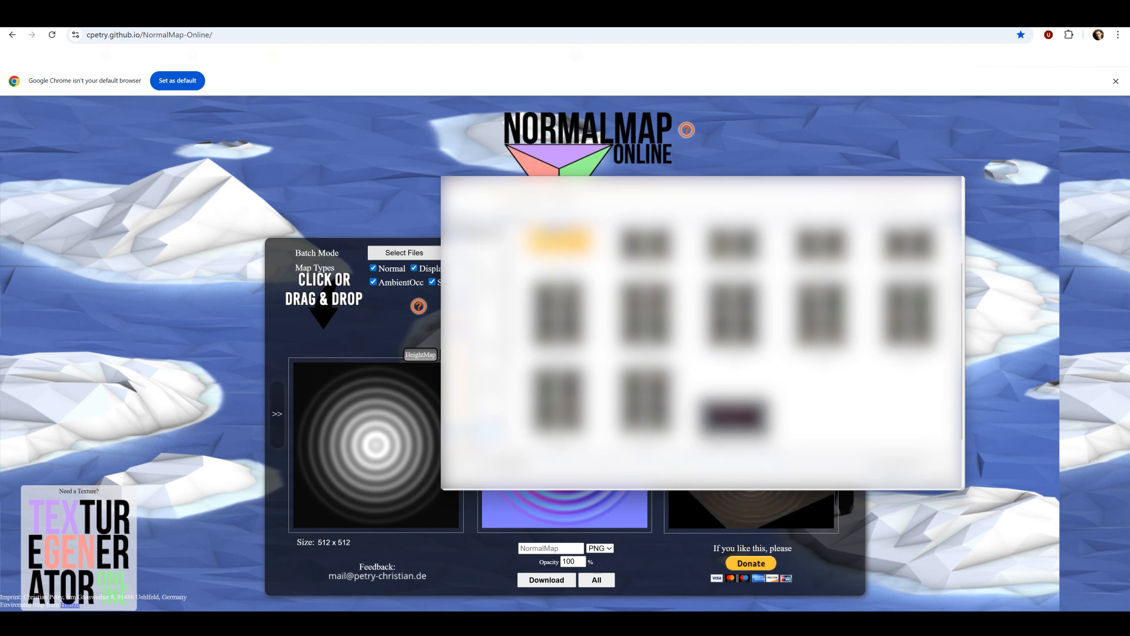
pyautogui.click(478, 416)
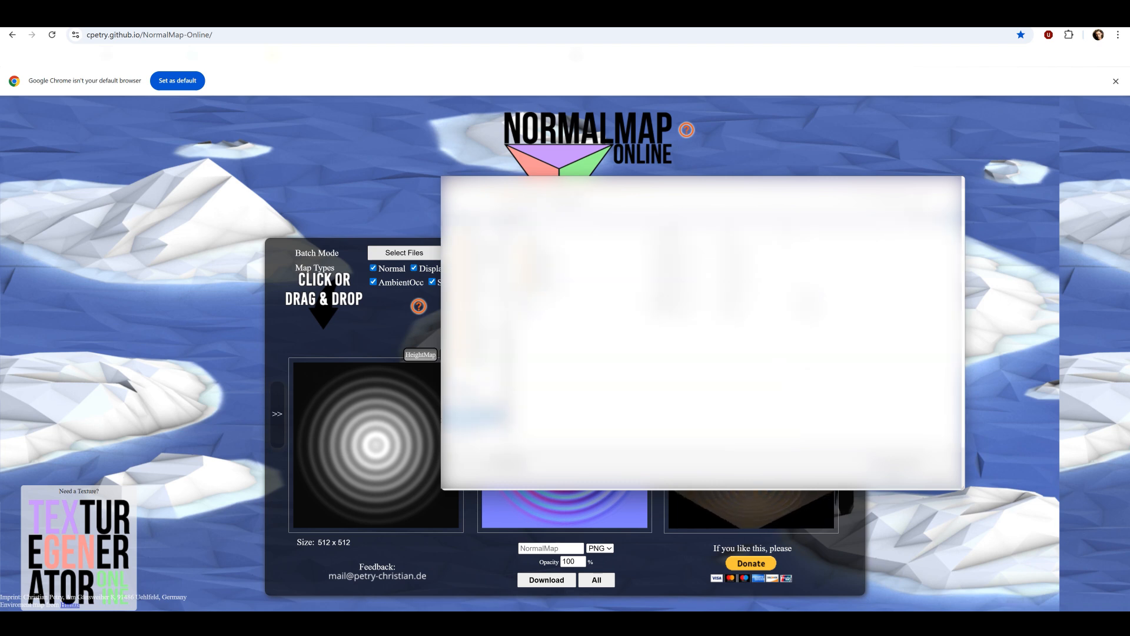
pyautogui.doubleClick(565, 271)
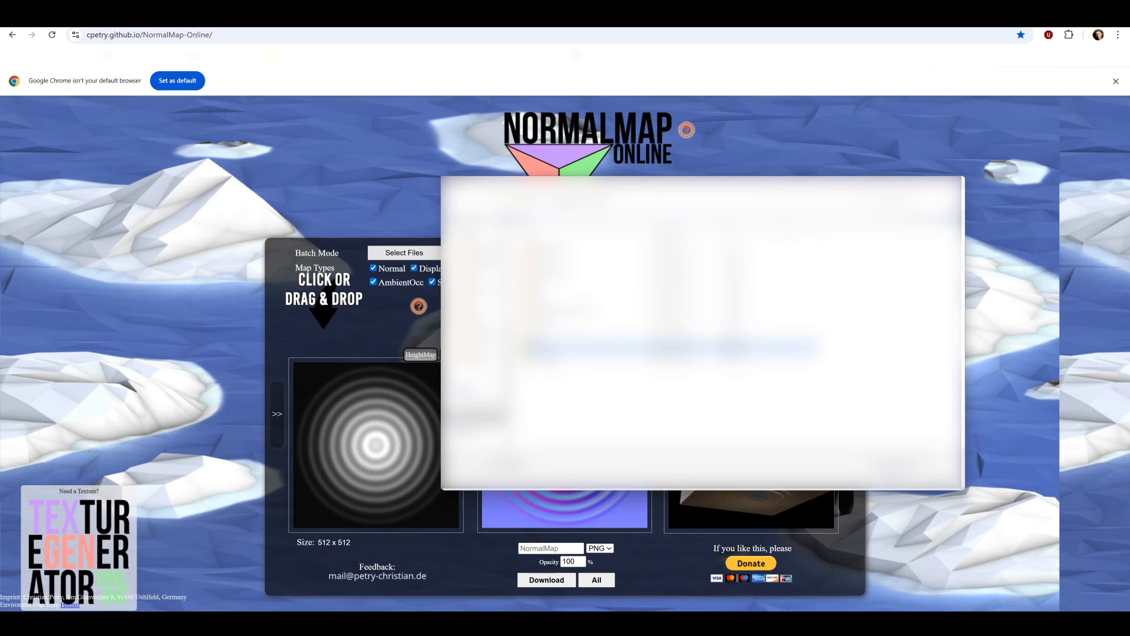
pyautogui.click(548, 349)
pyautogui.doubleClick(547, 349)
pyautogui.doubleClick(543, 259)
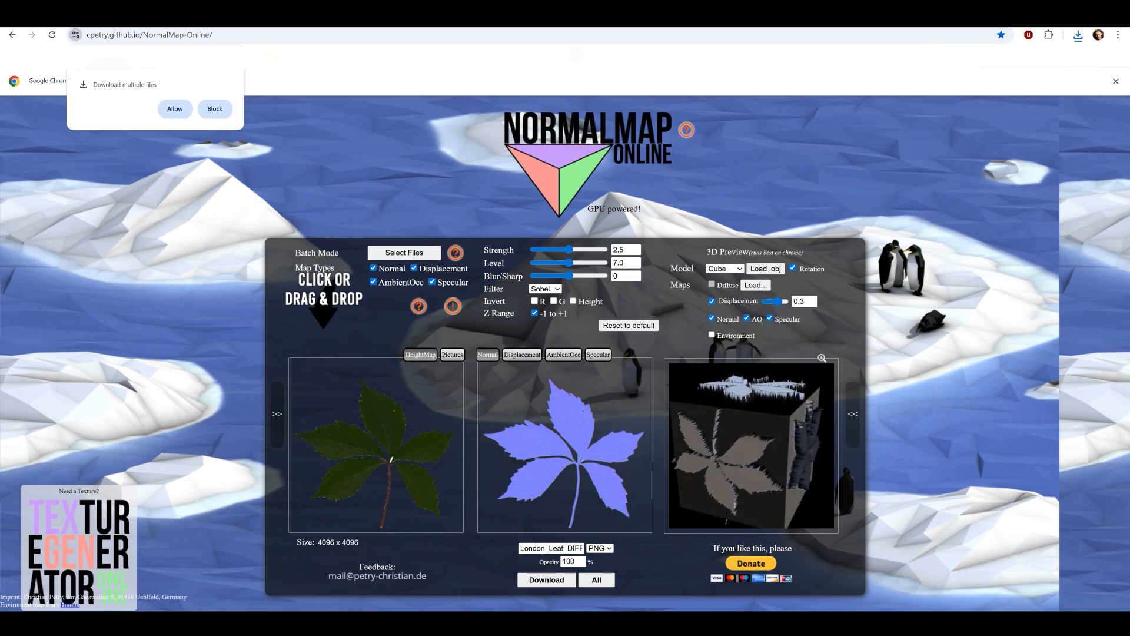
pyautogui.click(522, 355)
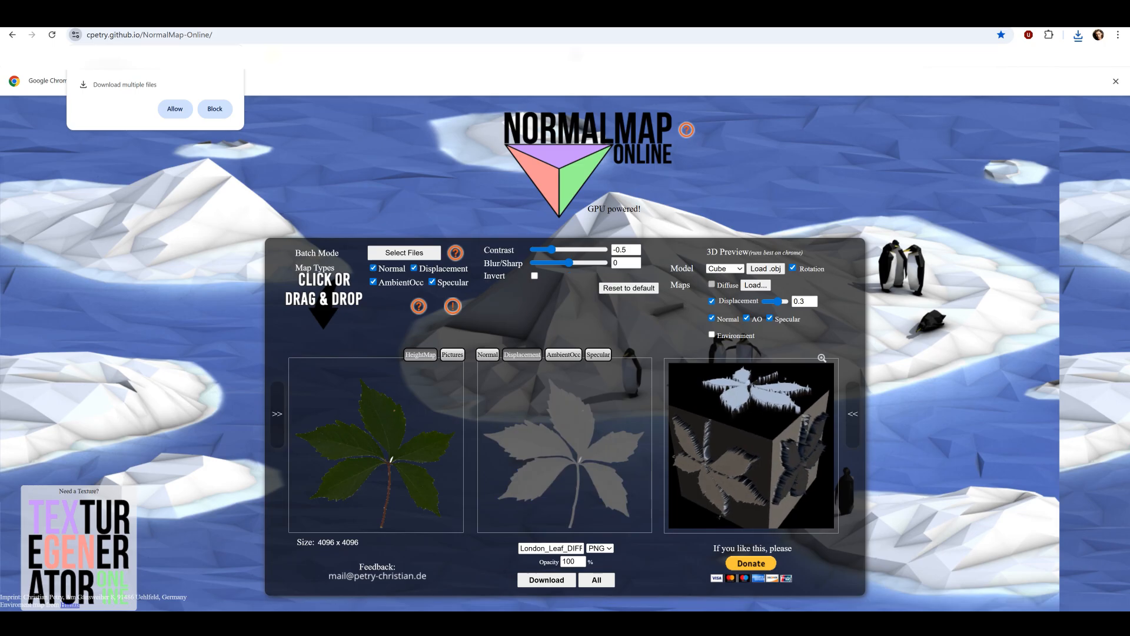
pyautogui.click(599, 355)
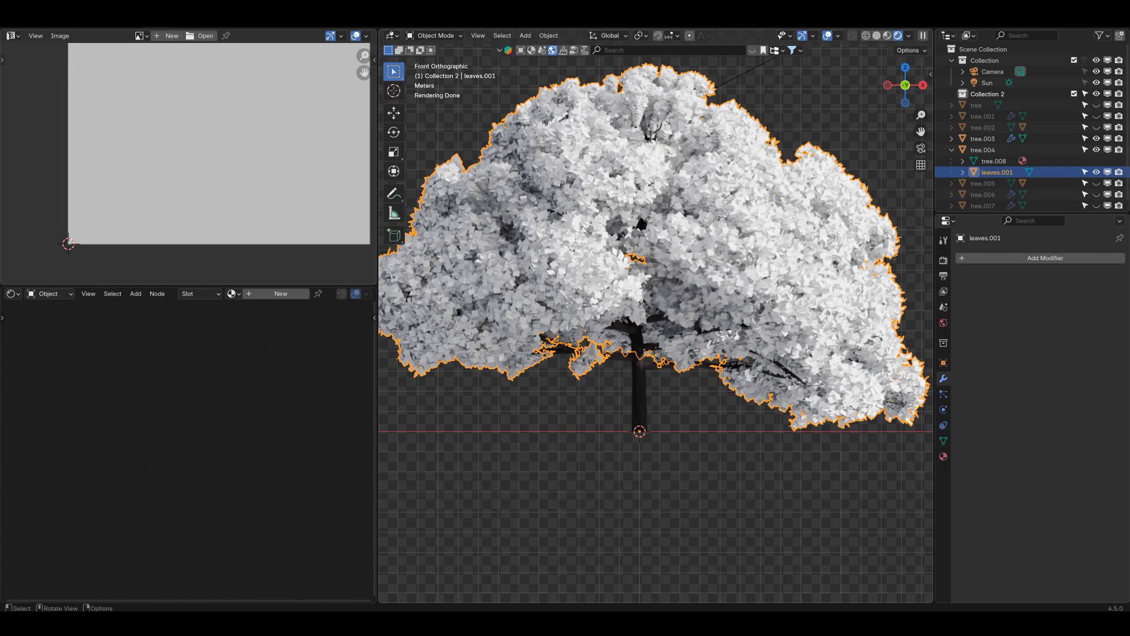
# Switch to Blender and create a new material for the leaves.001 foliage.
pyautogui.scroll(4, 649, 360)
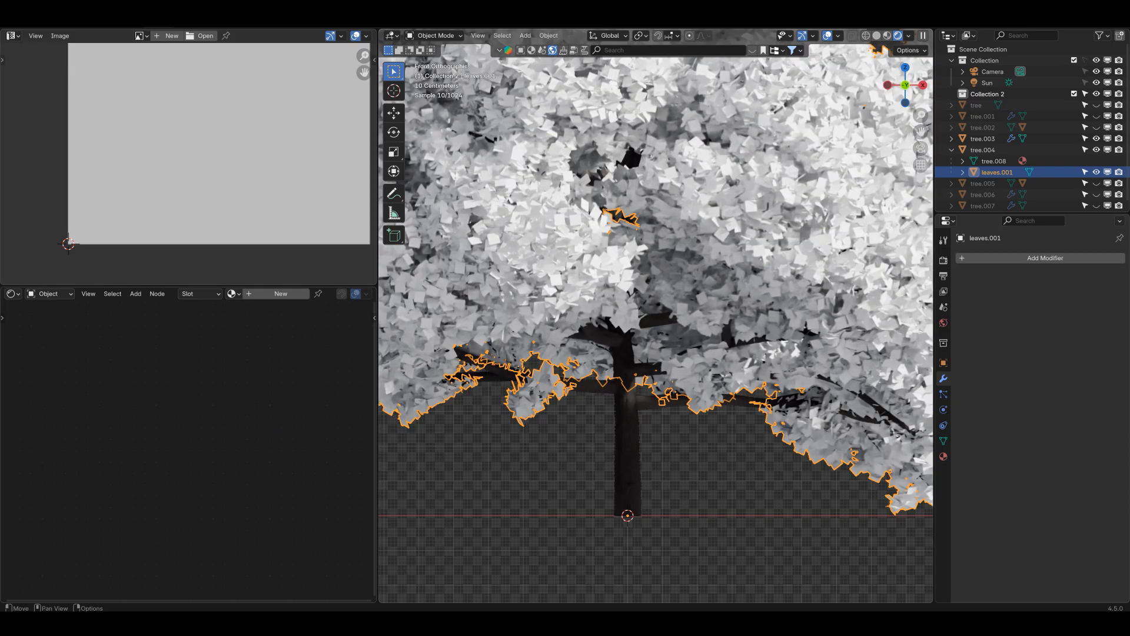
pyautogui.click(281, 293)
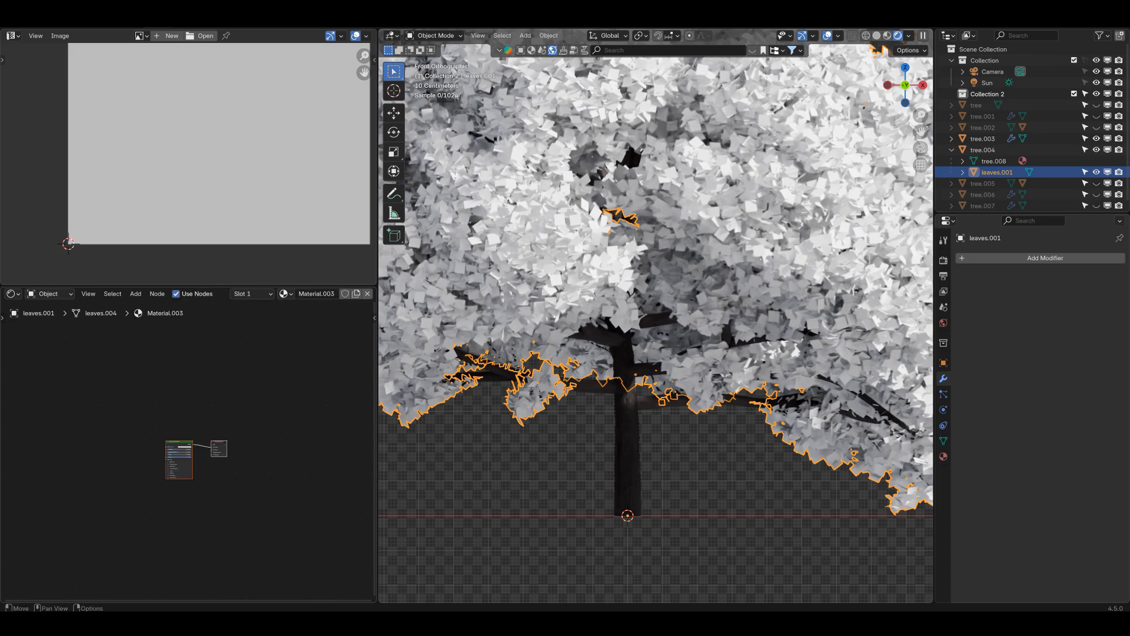
pyautogui.scroll(3, 191, 454)
pyautogui.moveTo(177, 453); pyautogui.dragTo(328, 416, button='middle')
pyautogui.scroll(-2, 235, 424)
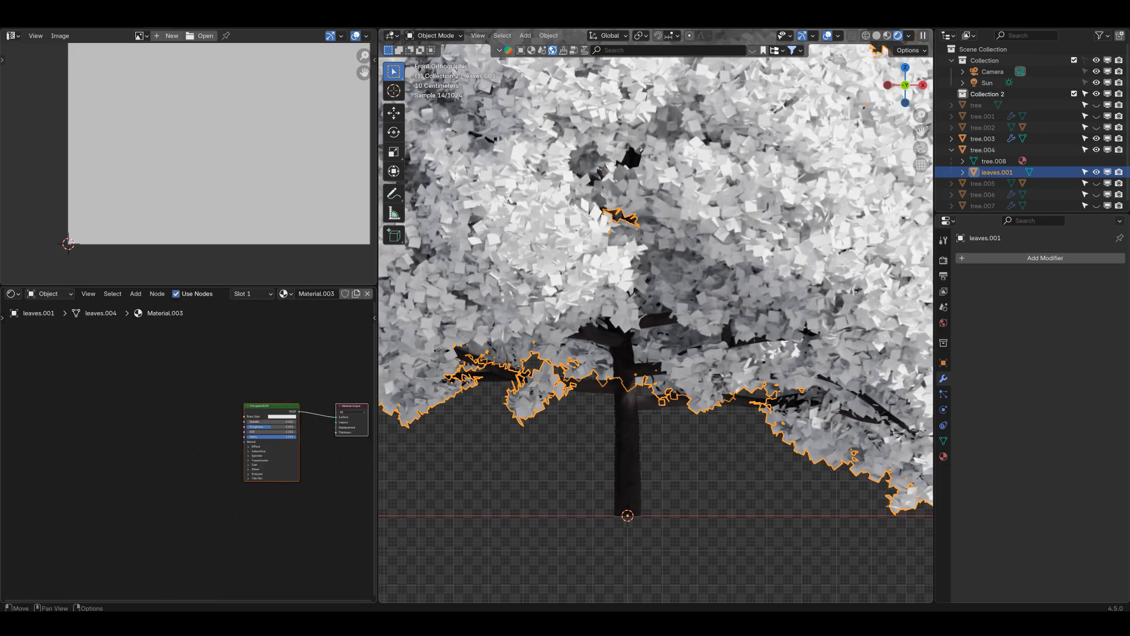
# Add an Image Texture node to the leaf material and duplicate it twice, stacking all three beside the Principled BSDF.
pyautogui.hotkey('shift', 'a')
pyautogui.moveTo(152, 383)
pyautogui.moveTo(118, 405)
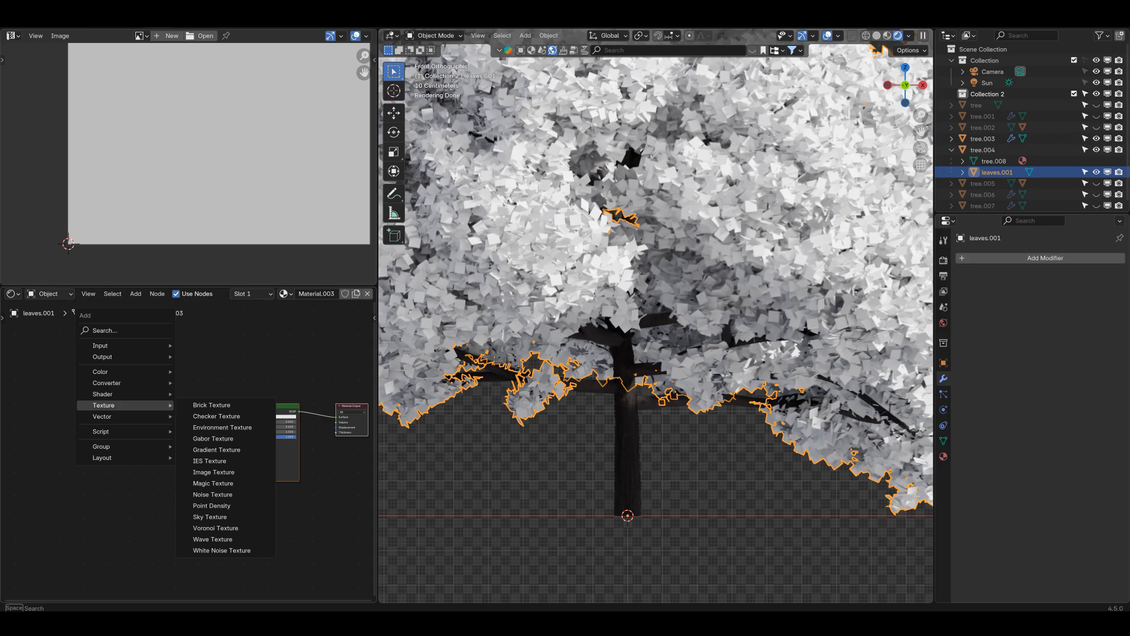
pyautogui.click(214, 473)
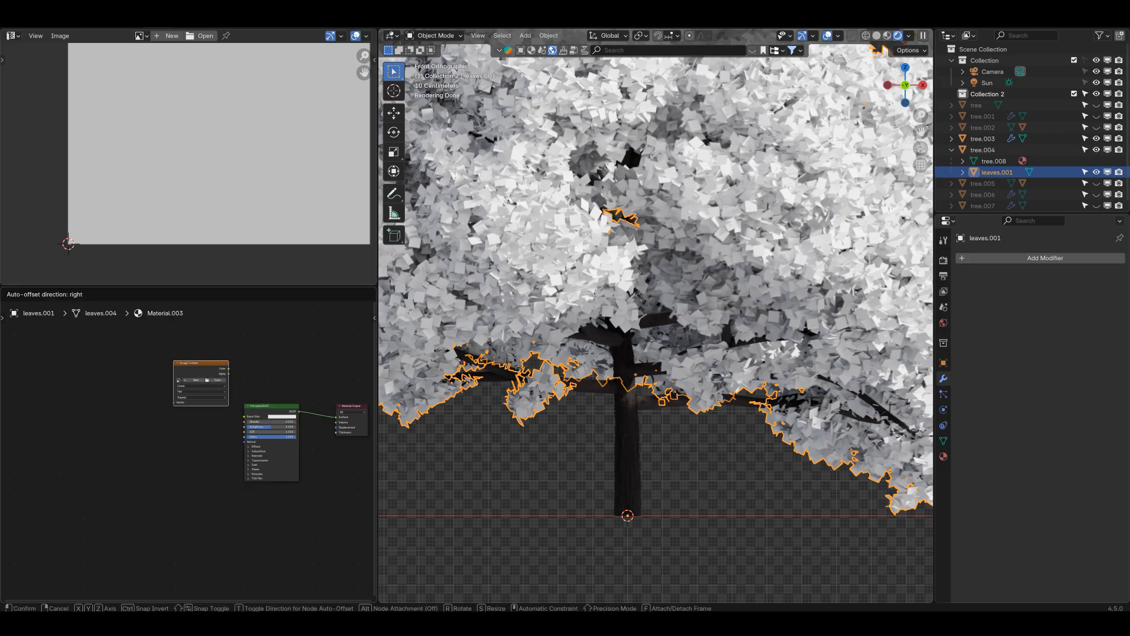
pyautogui.click(144, 345)
pyautogui.hotkey('shift', 'd')
pyautogui.click(141, 406)
pyautogui.hotkey('shift', 'd')
pyautogui.click(140, 471)
pyautogui.scroll(4, 184, 454)
pyautogui.moveTo(184, 455); pyautogui.dragTo(190, 470, button='middle')
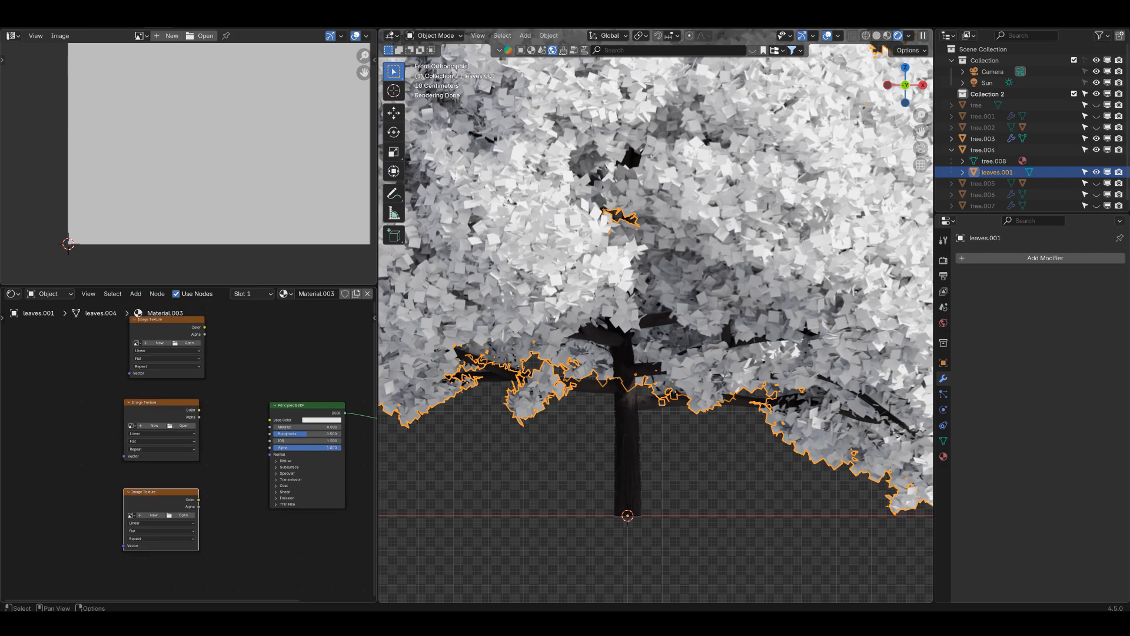
# Load London_Leaf_DIFF+ALPHA.png from the Tree Tuts folder into the uppermost Image Texture node.
pyautogui.click(190, 342)
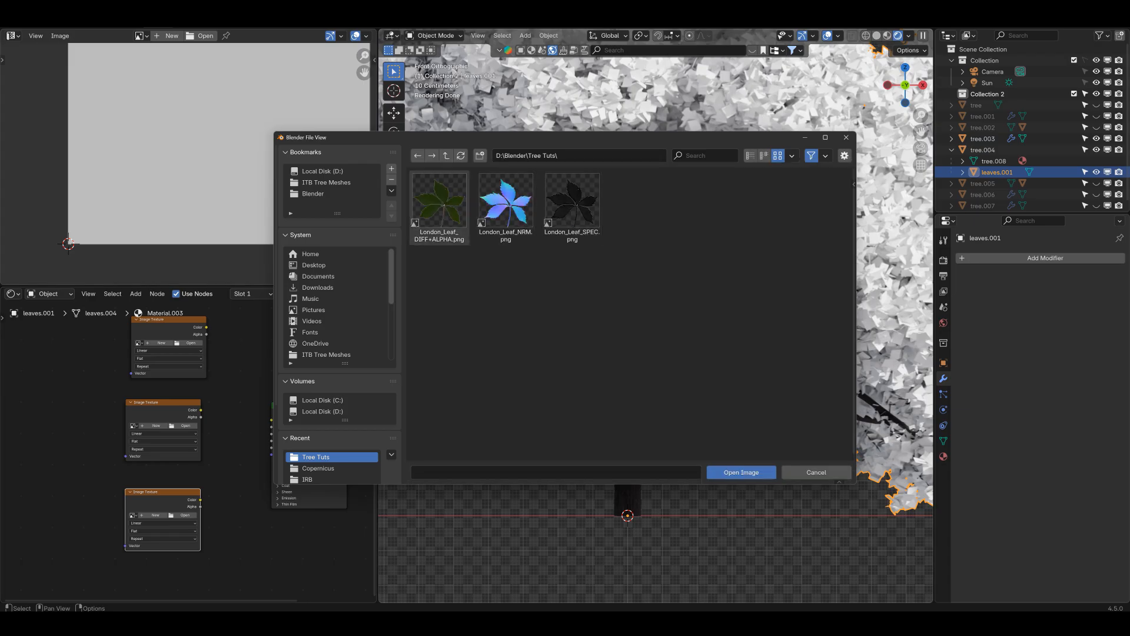
pyautogui.click(439, 200)
pyautogui.click(741, 472)
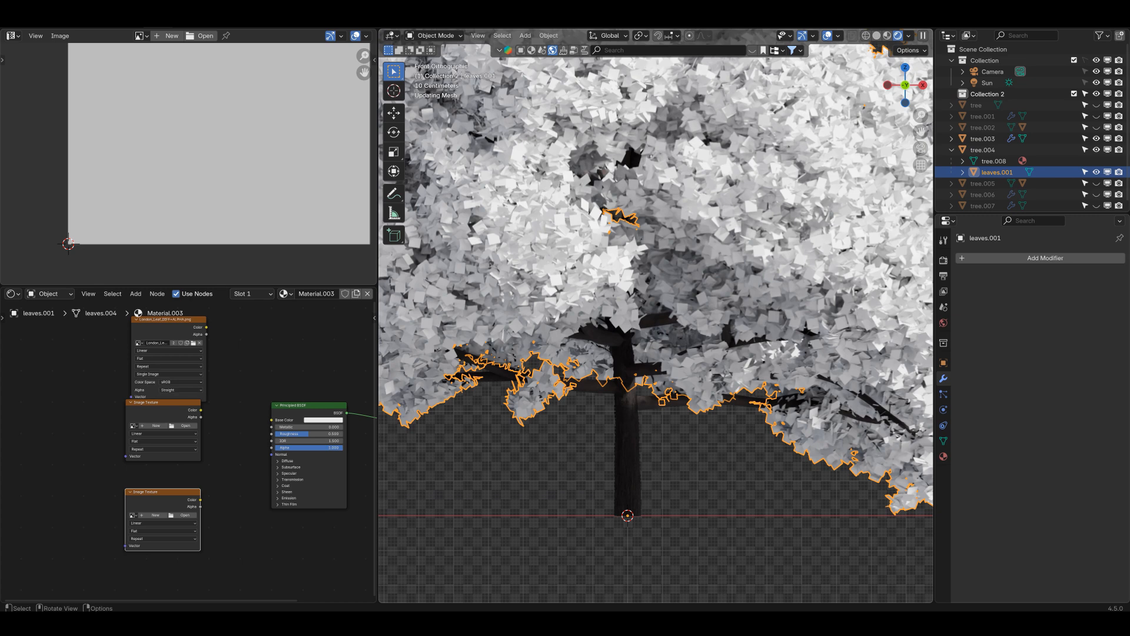
# Set the viewport to solid shading, load London_Leaf_NRM.png into the second Image Texture node and move that node below and aside.
pyautogui.click(185, 425)
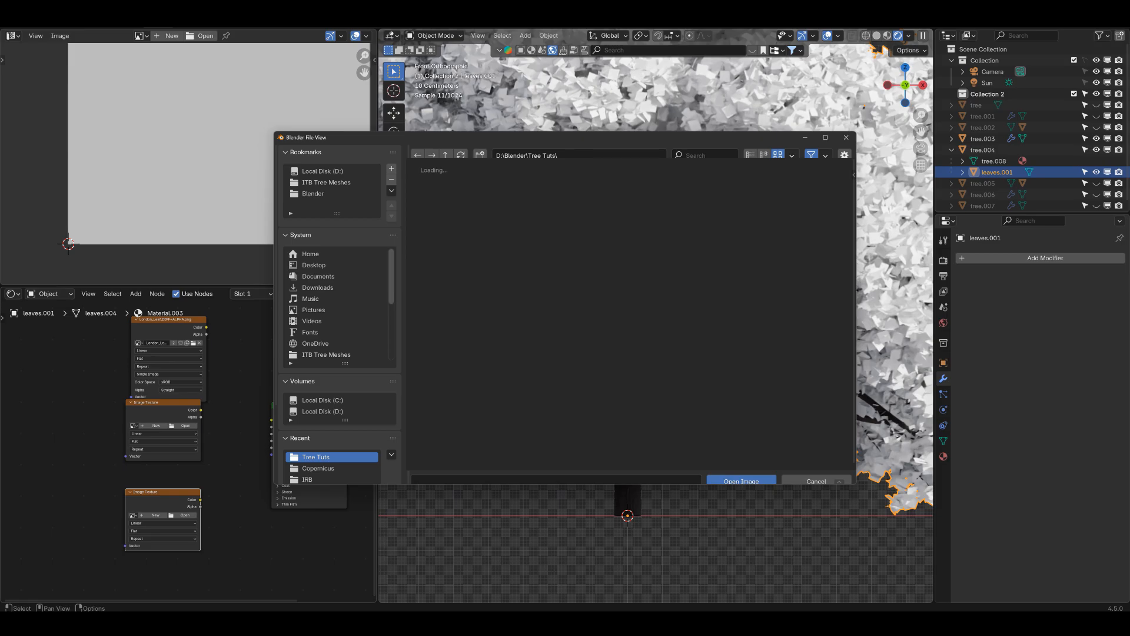
pyautogui.doubleClick(505, 206)
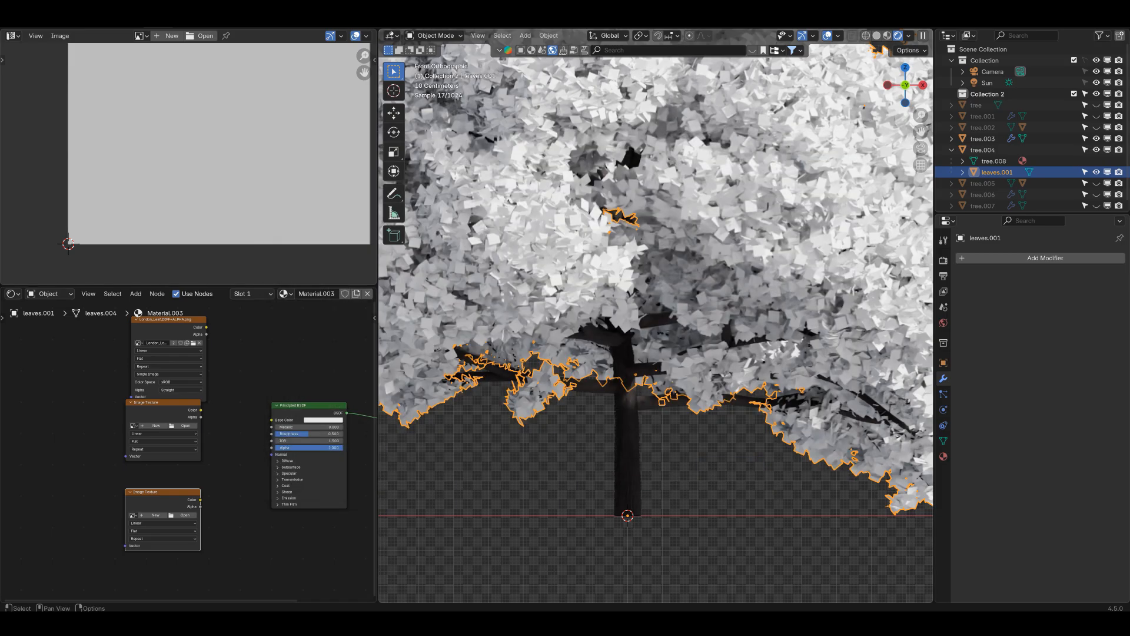
pyautogui.click(876, 36)
pyautogui.click(183, 426)
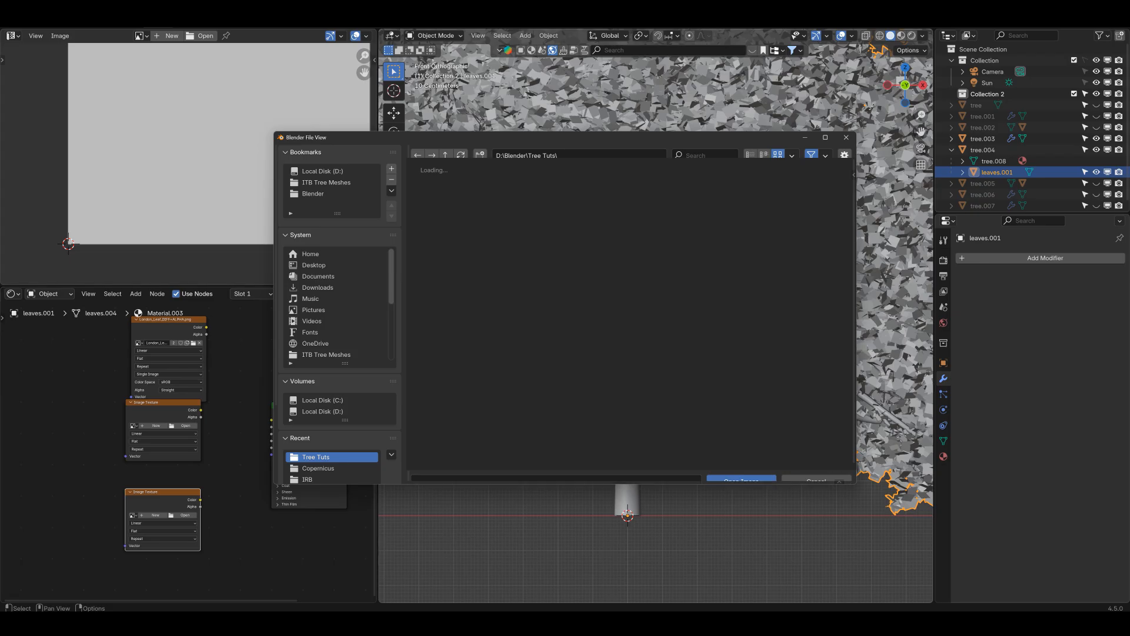
pyautogui.click(505, 207)
pyautogui.doubleClick(506, 207)
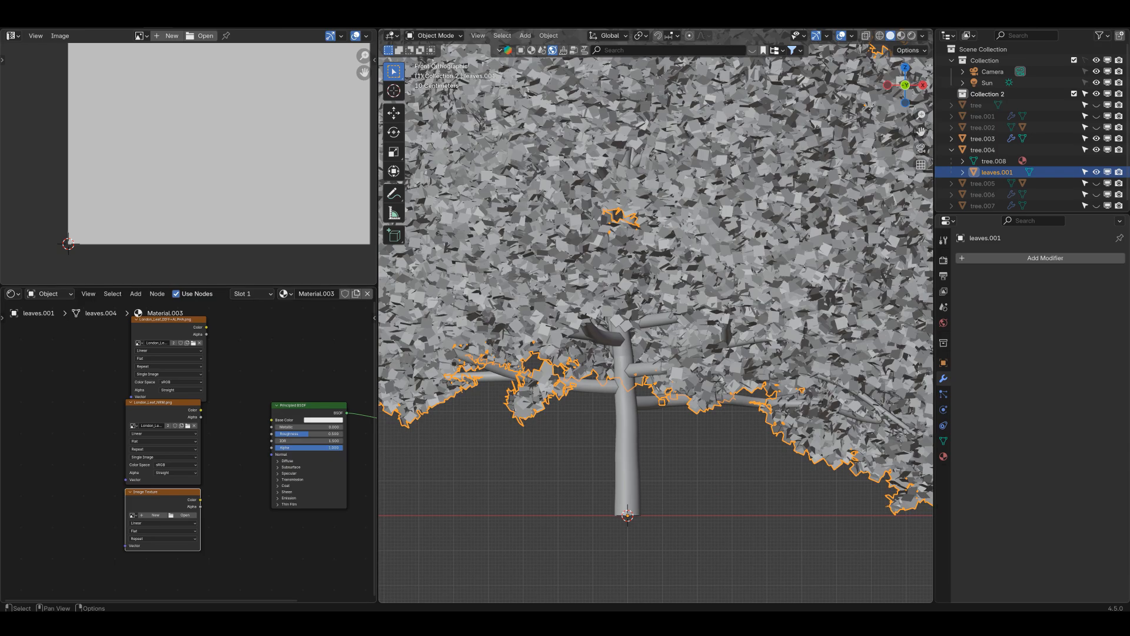
pyautogui.moveTo(160, 403); pyautogui.dragTo(51, 501)
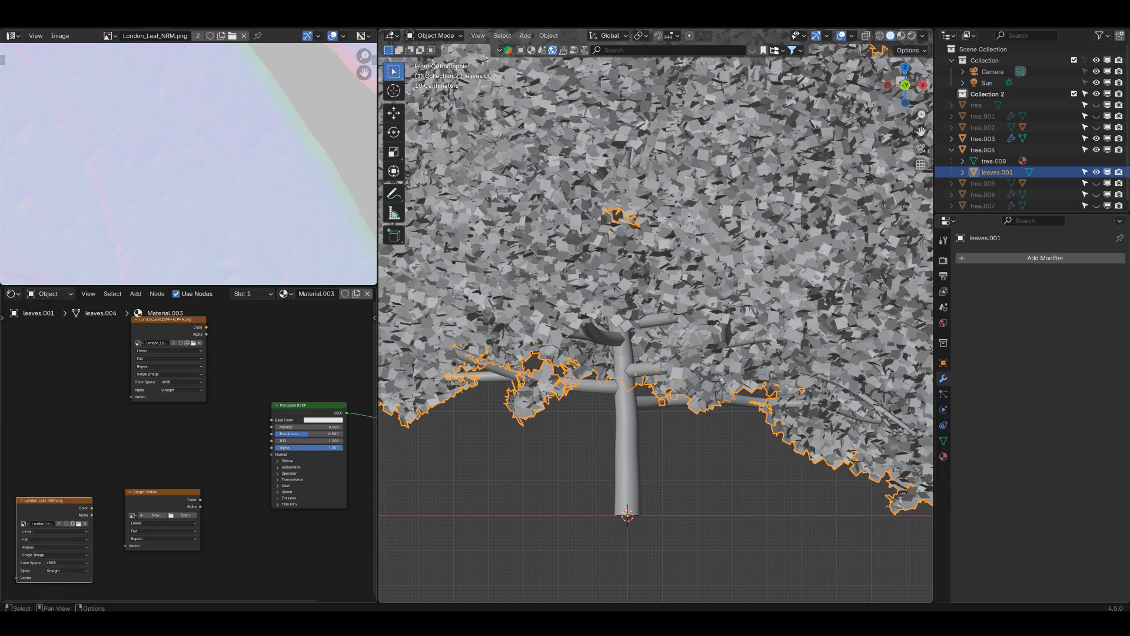
# Move the remaining empty Image Texture node under the diffuse texture and load London_Leaf_SPEC.png into it.
pyautogui.moveTo(162, 492); pyautogui.dragTo(173, 429)
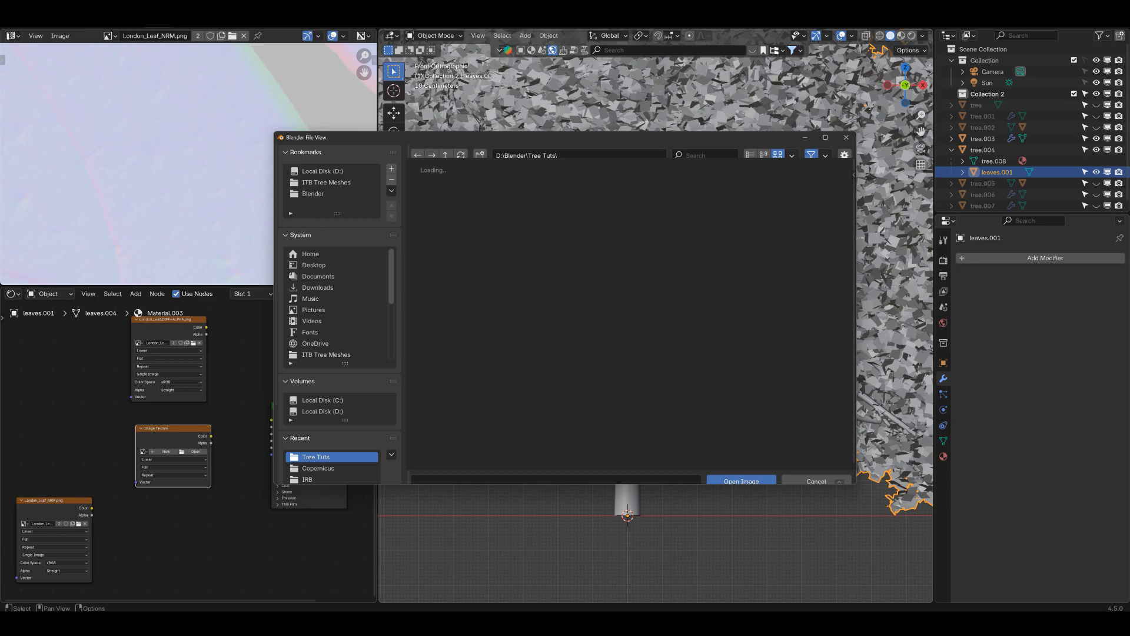
pyautogui.click(572, 207)
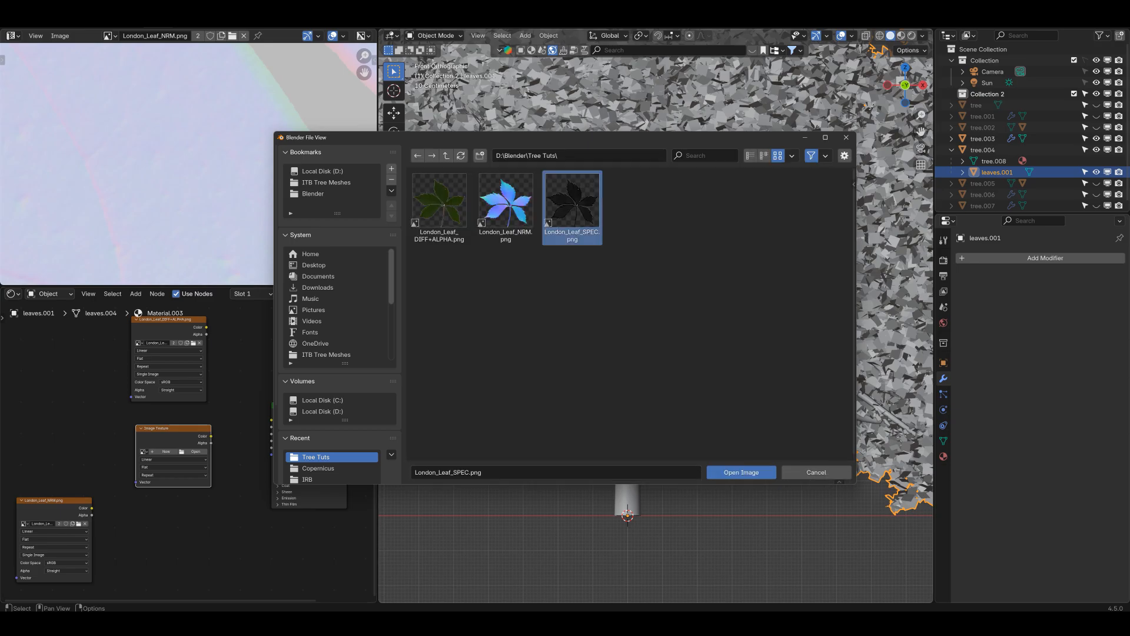
pyautogui.click(741, 472)
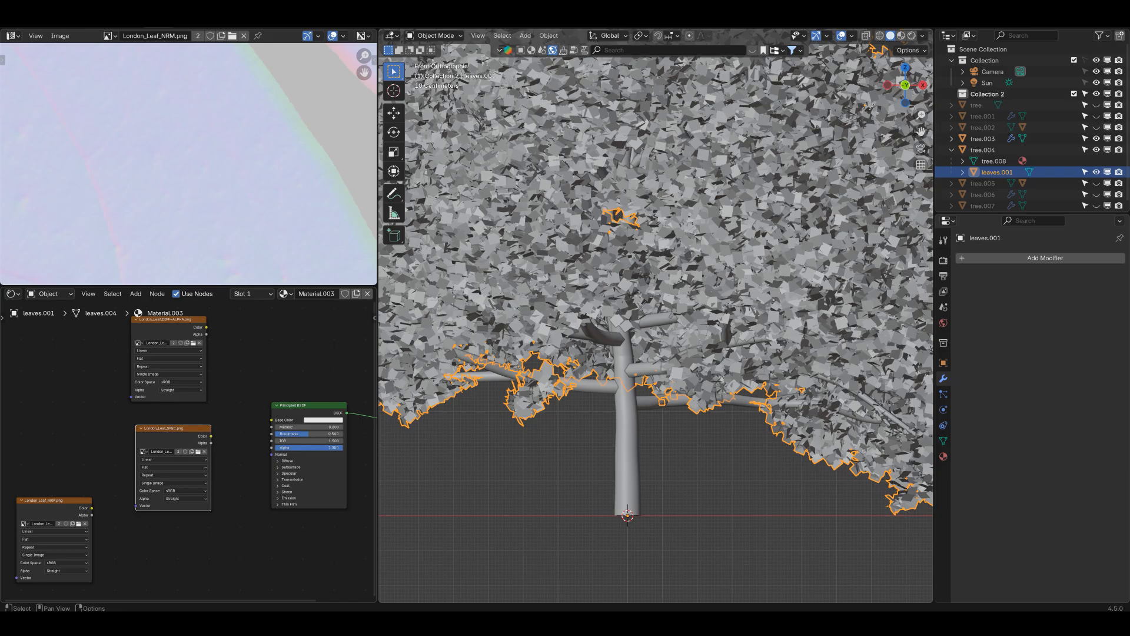
# Connect the diffuse leaf texture's Color to Base Color and its Alpha to Alpha on the Principled BSDF.
pyautogui.click(167, 327)
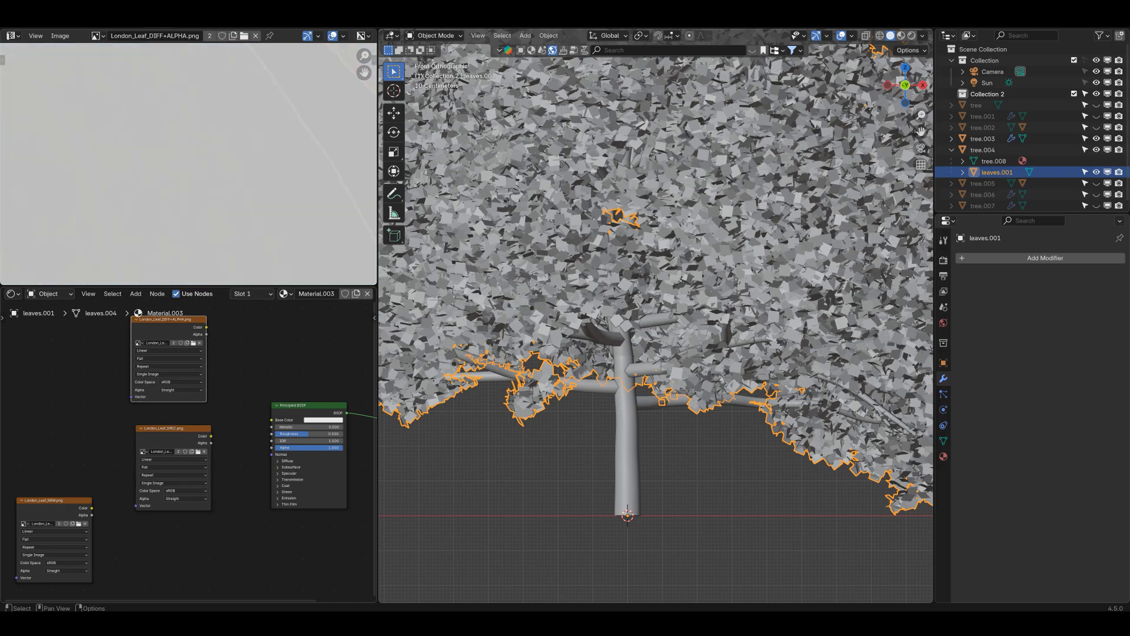
pyautogui.moveTo(206, 328); pyautogui.dragTo(272, 419)
pyautogui.moveTo(206, 335); pyautogui.dragTo(272, 448)
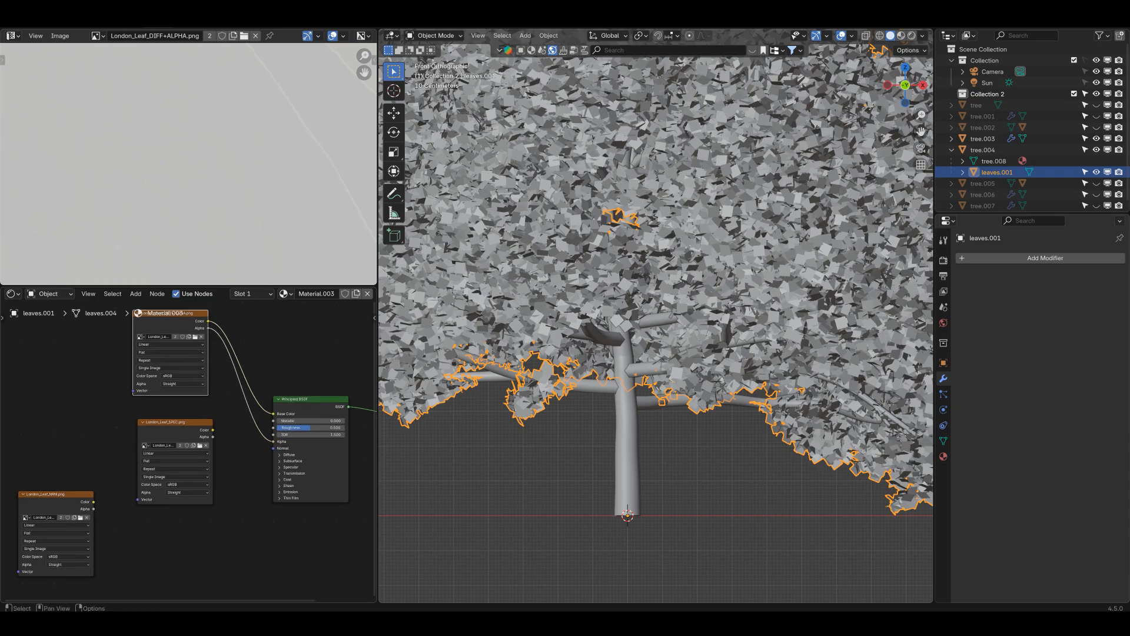
# Expand the Principled BSDF's Specular settings and connect the London_Leaf_SPEC.png Color output to the specular Tint.
pyautogui.moveTo(240, 471); pyautogui.dragTo(246, 415, button='middle')
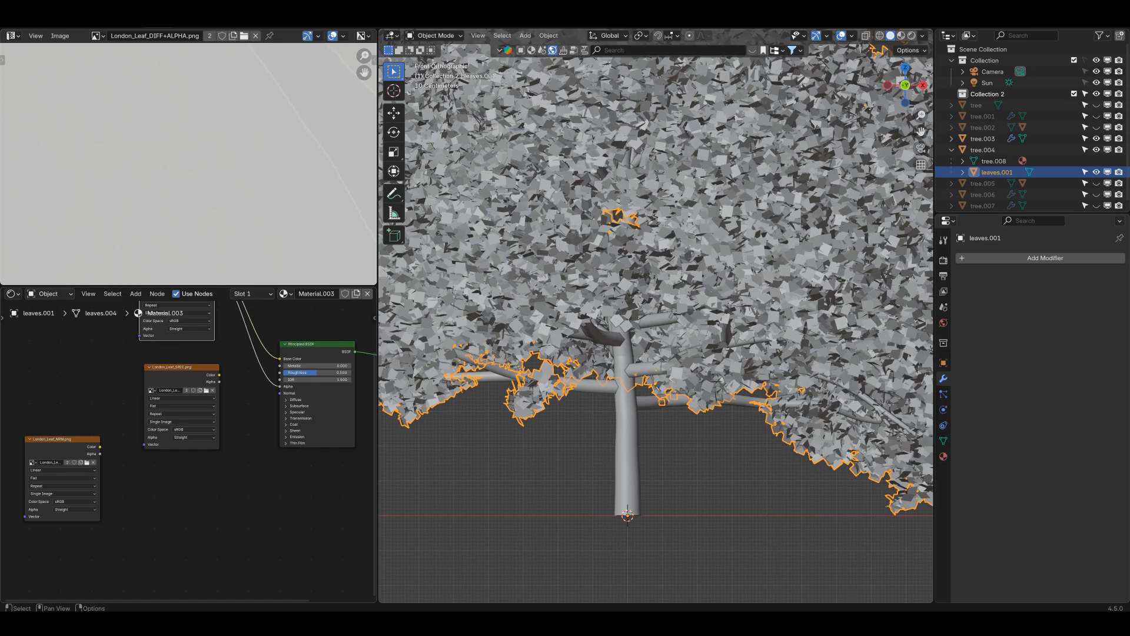
pyautogui.moveTo(219, 381); pyautogui.dragTo(233, 382)
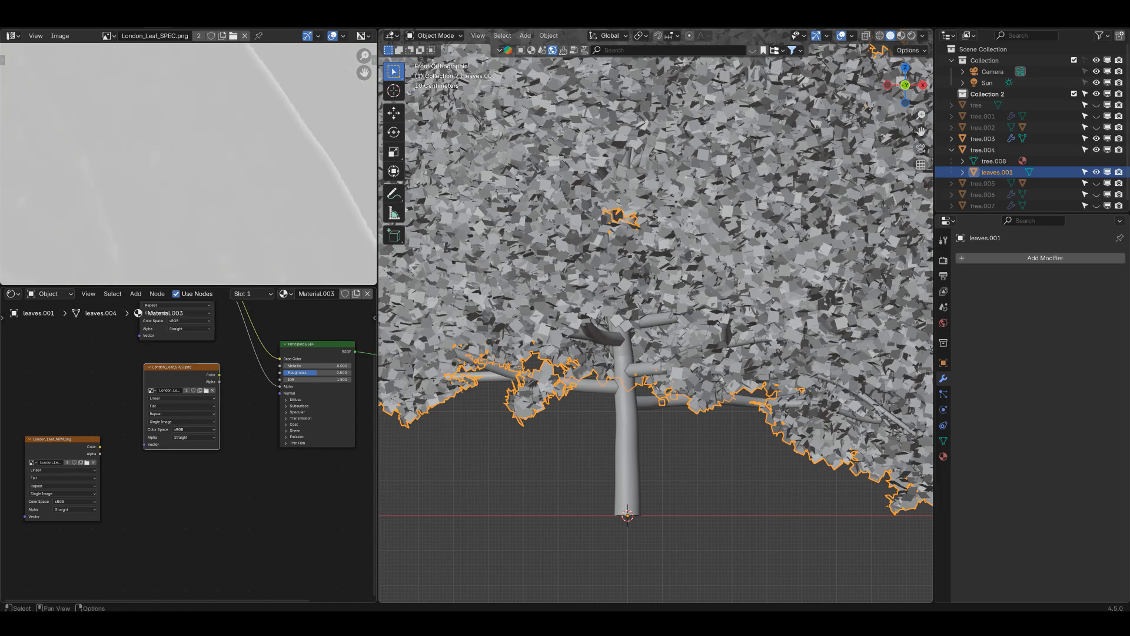
pyautogui.click(286, 412)
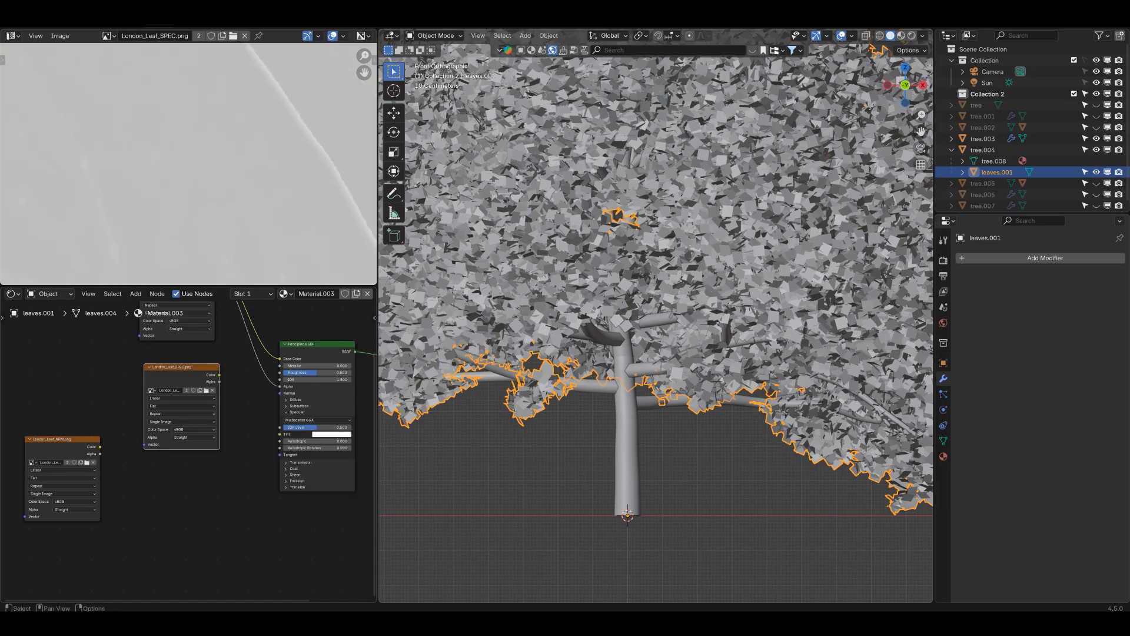
pyautogui.scroll(3, 341, 469)
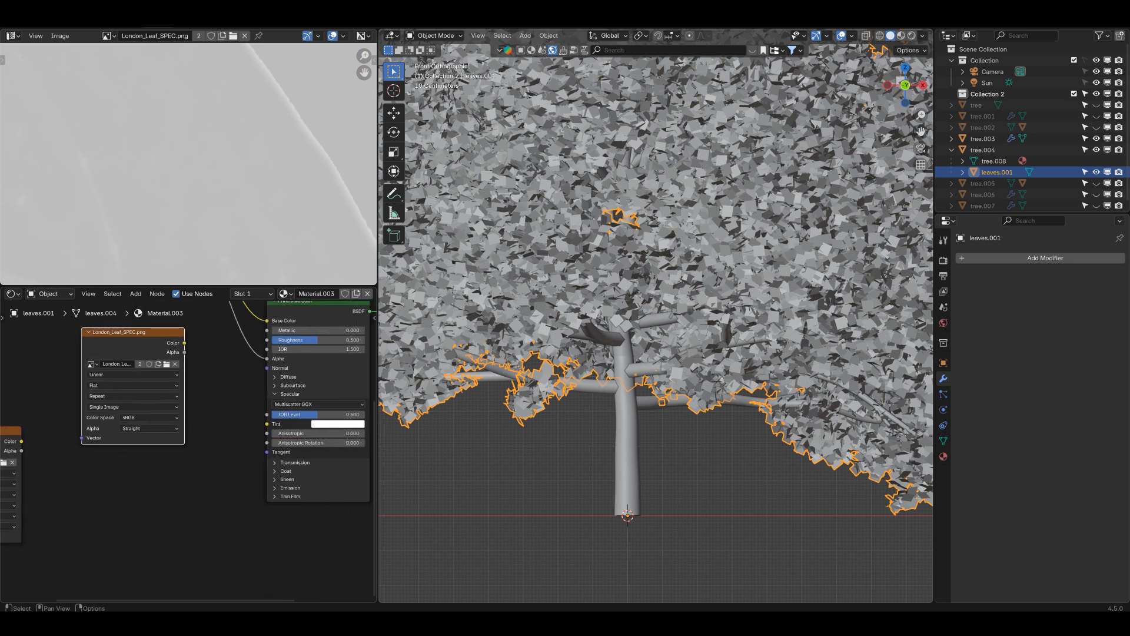
pyautogui.moveTo(341, 468); pyautogui.dragTo(334, 469, button='middle')
pyautogui.moveTo(168, 342); pyautogui.dragTo(250, 423)
pyautogui.scroll(-5, 195, 450)
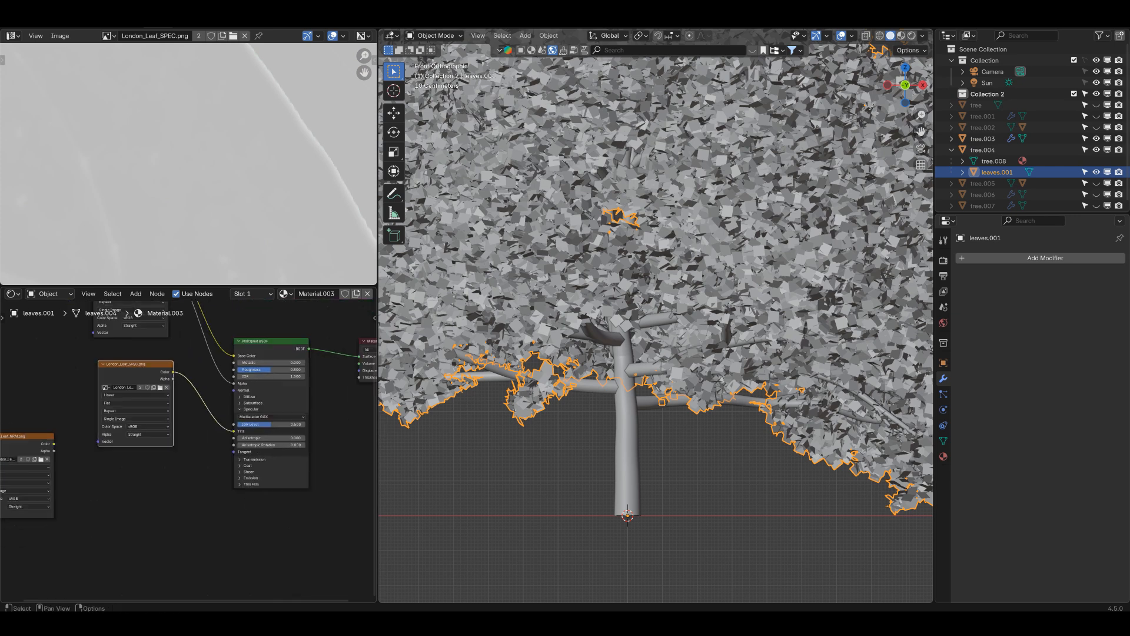
# Add a Normal Map node between the London_Leaf_NRM.png texture and the Principled BSDF.
pyautogui.moveTo(68, 444); pyautogui.dragTo(106, 441, button='middle')
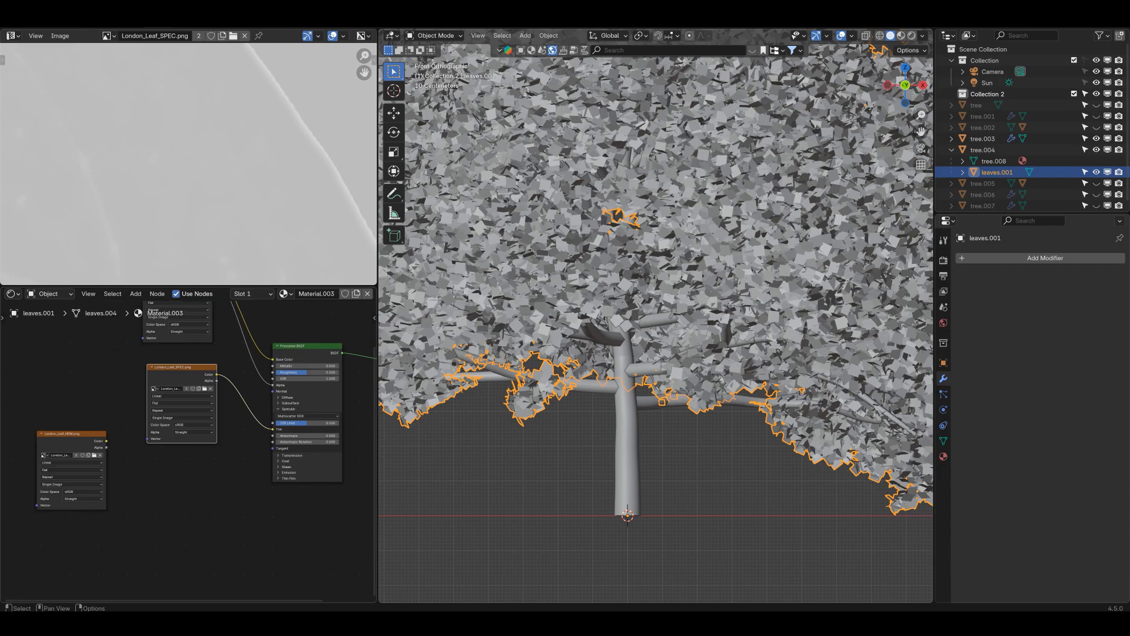
pyautogui.hotkey('shift', 'a')
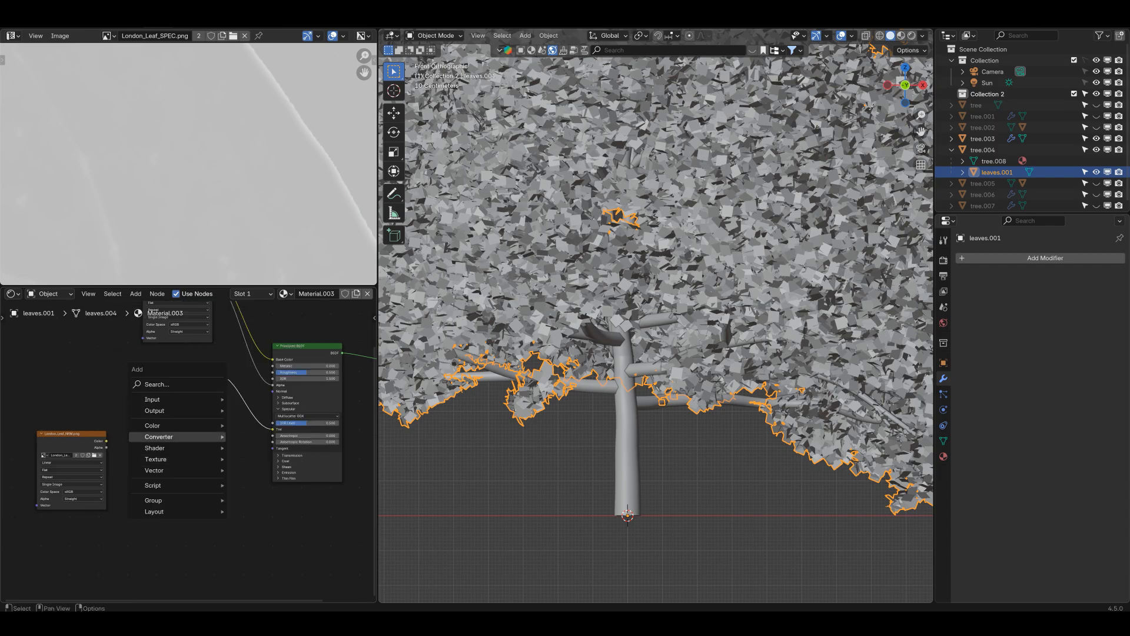
pyautogui.moveTo(176, 470)
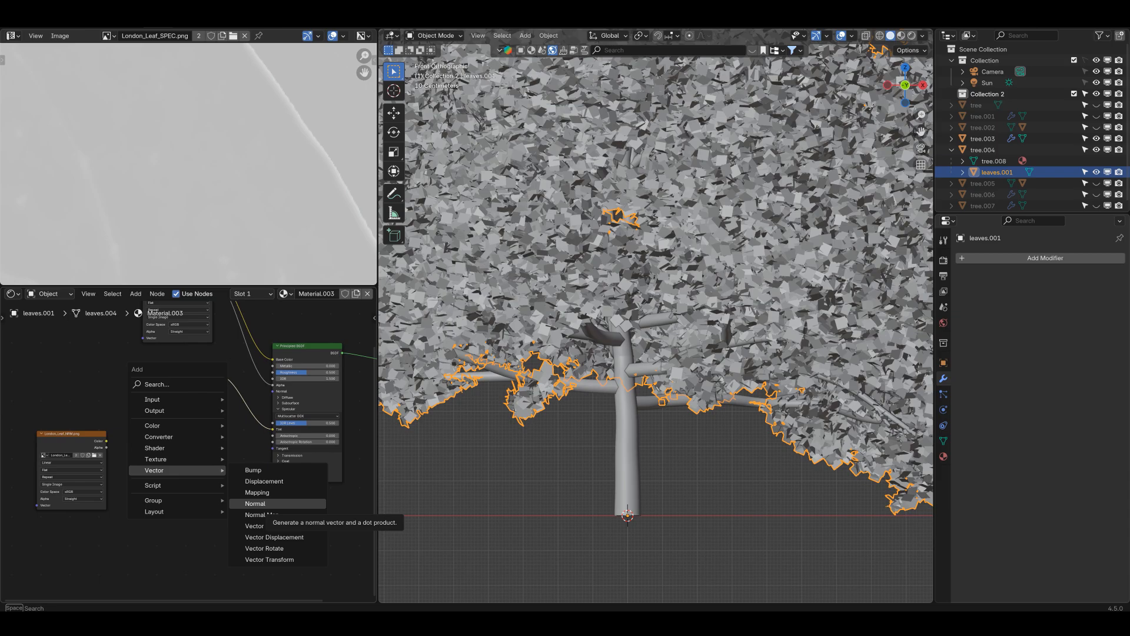
pyautogui.click(270, 505)
pyautogui.press('Escape')
pyautogui.hotkey('shift', 'a')
pyautogui.moveTo(216, 470)
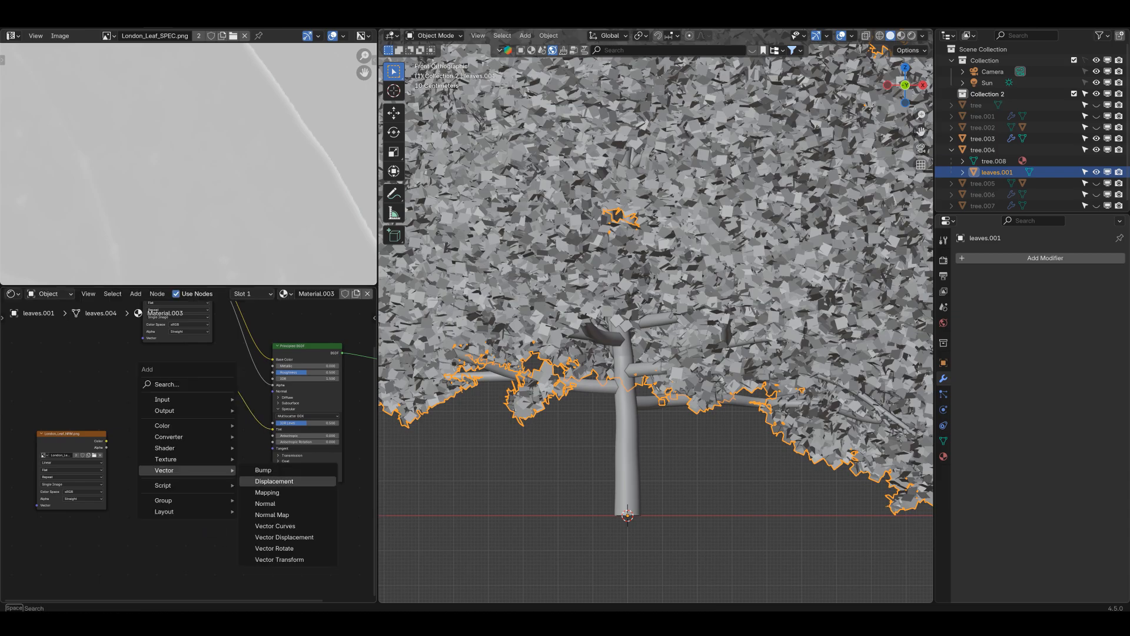
pyautogui.click(272, 515)
pyautogui.click(175, 485)
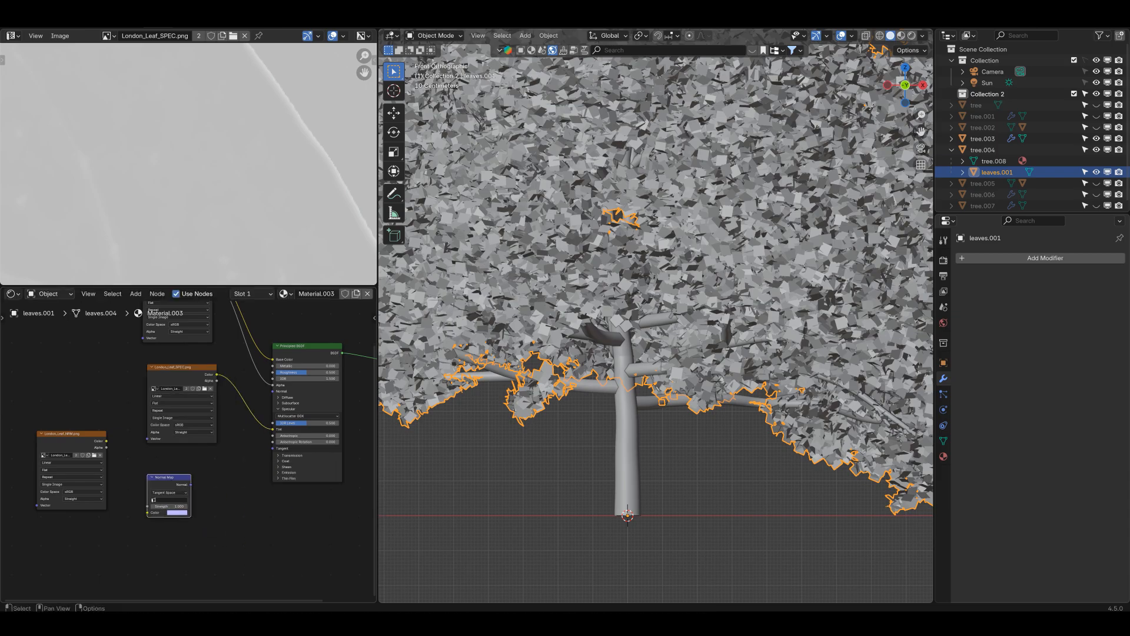
# Connect the London_Leaf_NRM.png Color to the Normal Map node and its Normal output to the Principled BSDF's Normal input.
pyautogui.scroll(2, 189, 451)
pyautogui.moveTo(68, 435); pyautogui.dragTo(128, 541)
pyautogui.scroll(1, 205, 454)
pyautogui.moveTo(206, 454); pyautogui.dragTo(166, 459, button='middle')
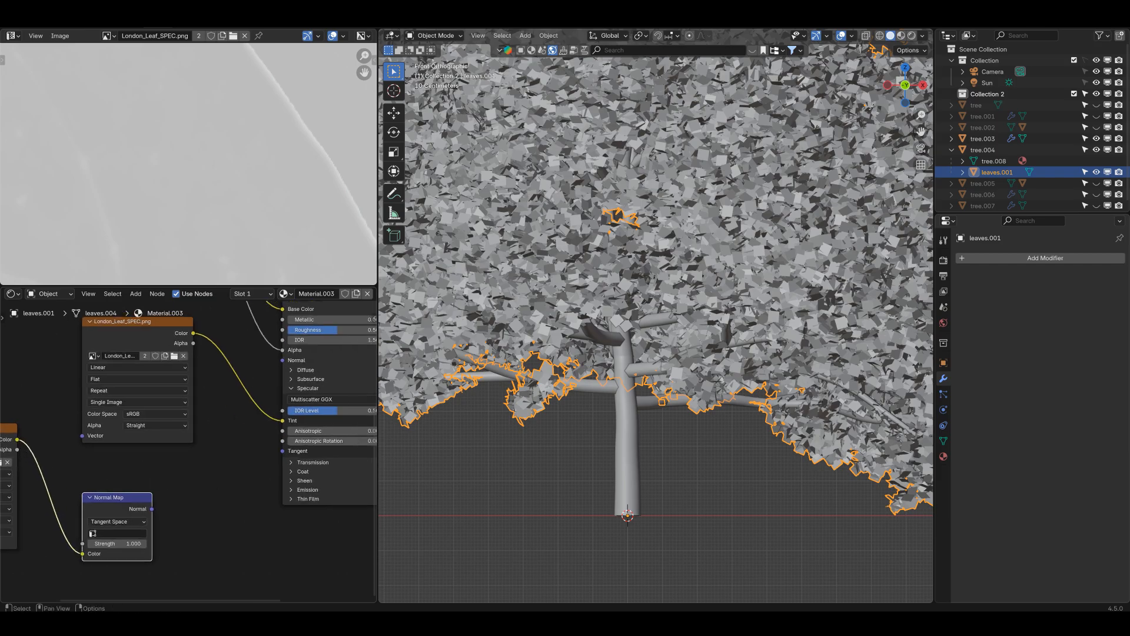
pyautogui.moveTo(152, 509); pyautogui.dragTo(283, 360)
pyautogui.scroll(-3, 187, 452)
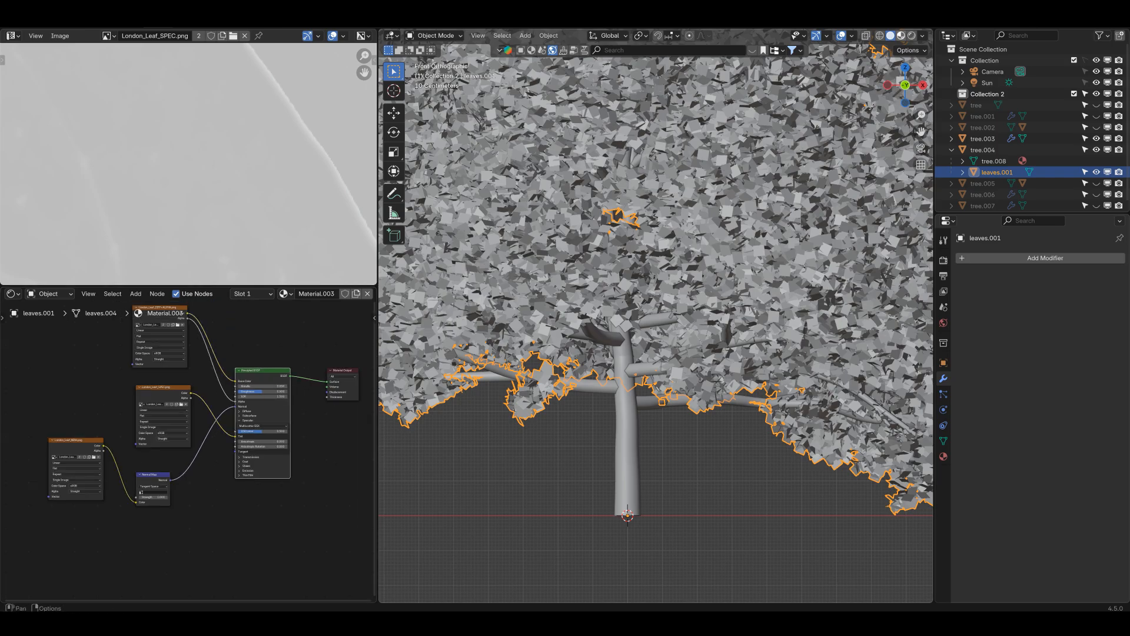
# Examine the textured foliage in rendered shading up close and from the front, and return to solid shading.
pyautogui.click(912, 36)
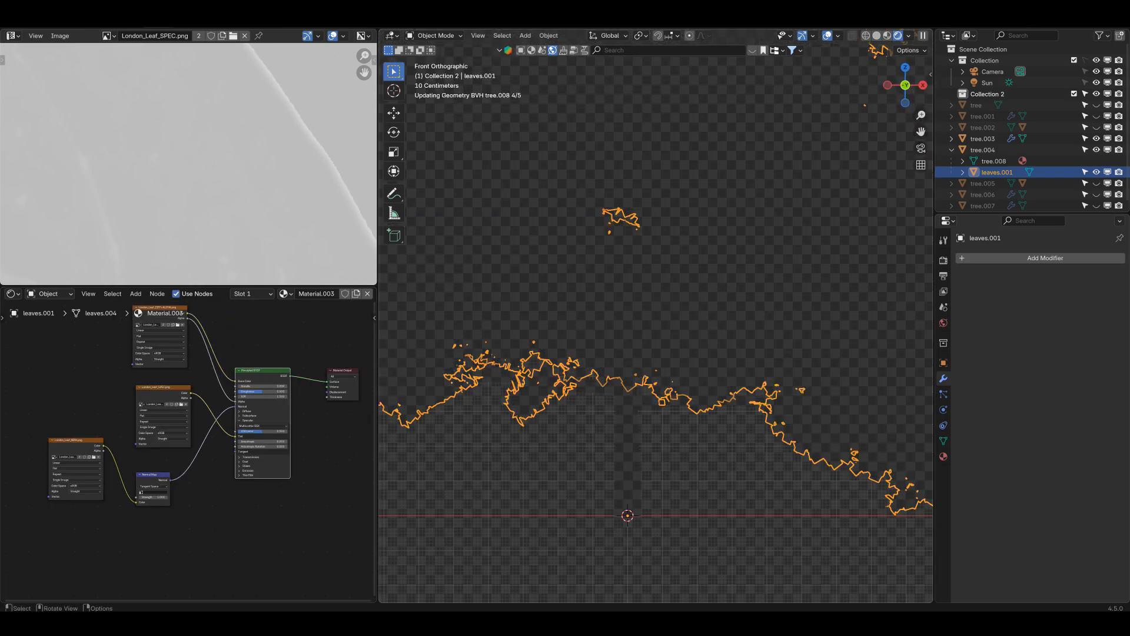
pyautogui.moveTo(656, 328); pyautogui.dragTo(621, 347, button='middle')
pyautogui.scroll(5, 555, 297)
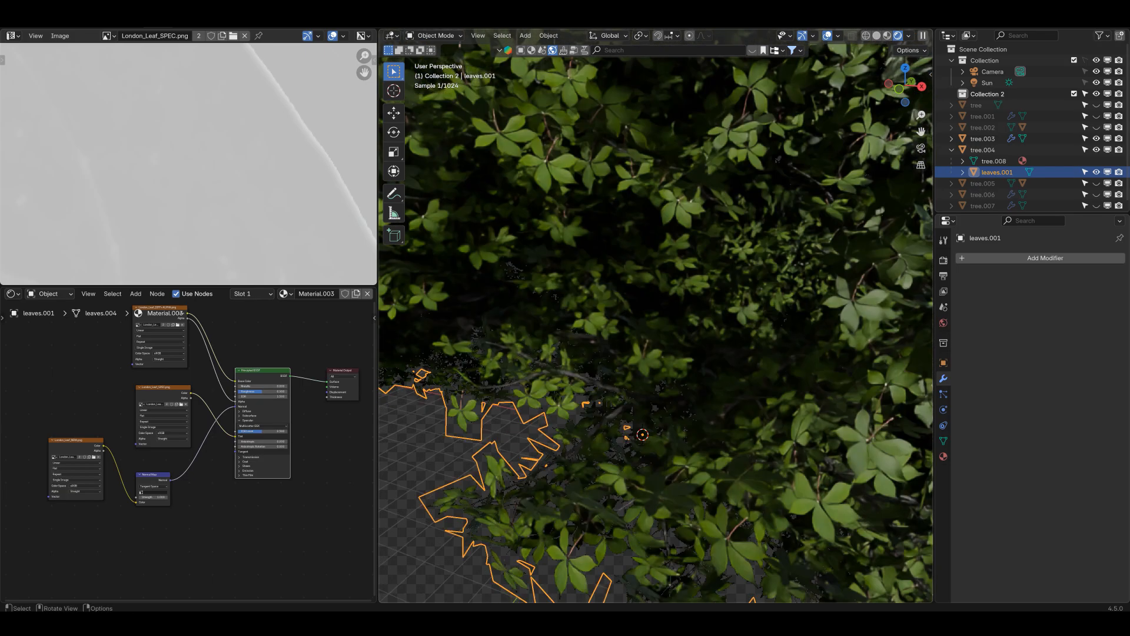
pyautogui.scroll(2, 656, 315)
pyautogui.scroll(2, 656, 316)
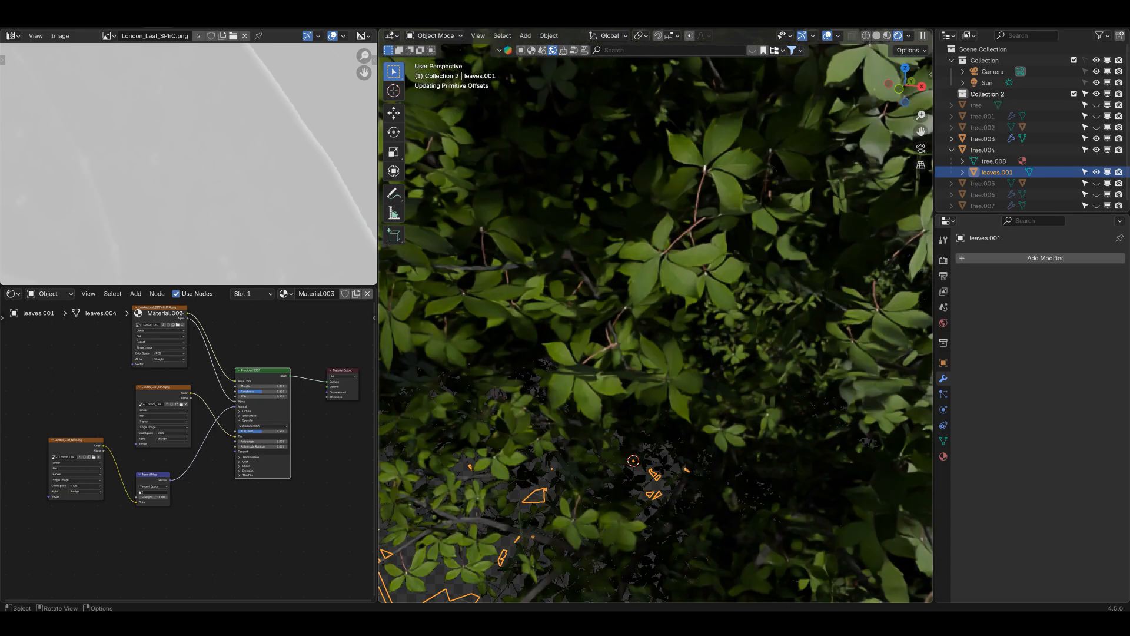
pyautogui.scroll(-6, 656, 315)
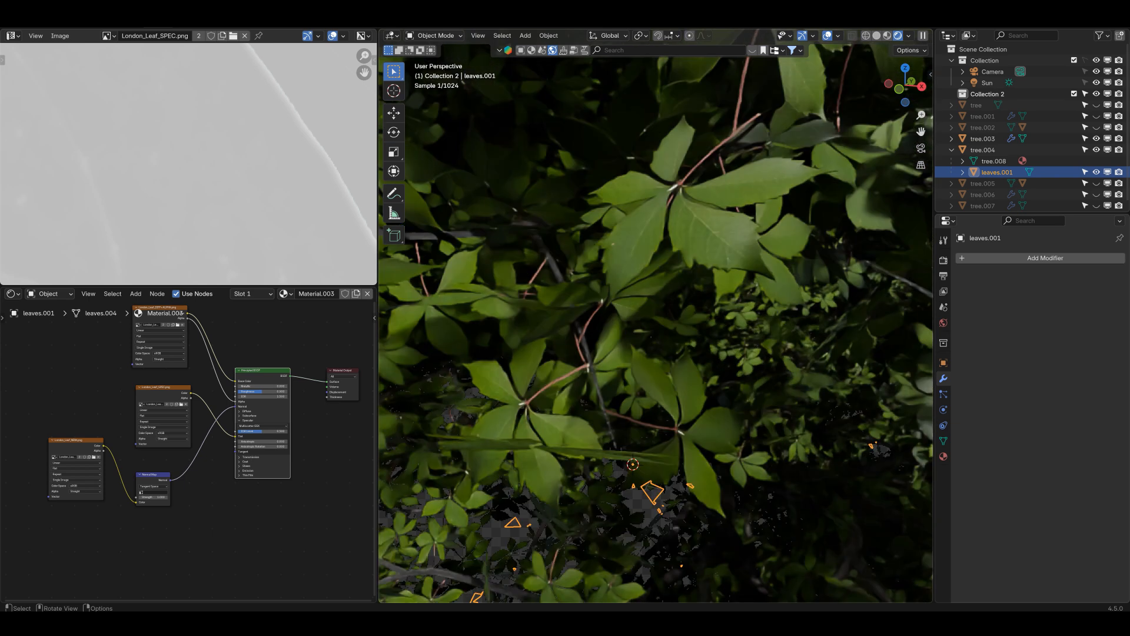
pyautogui.press('KP_1')
pyautogui.scroll(-8, 656, 315)
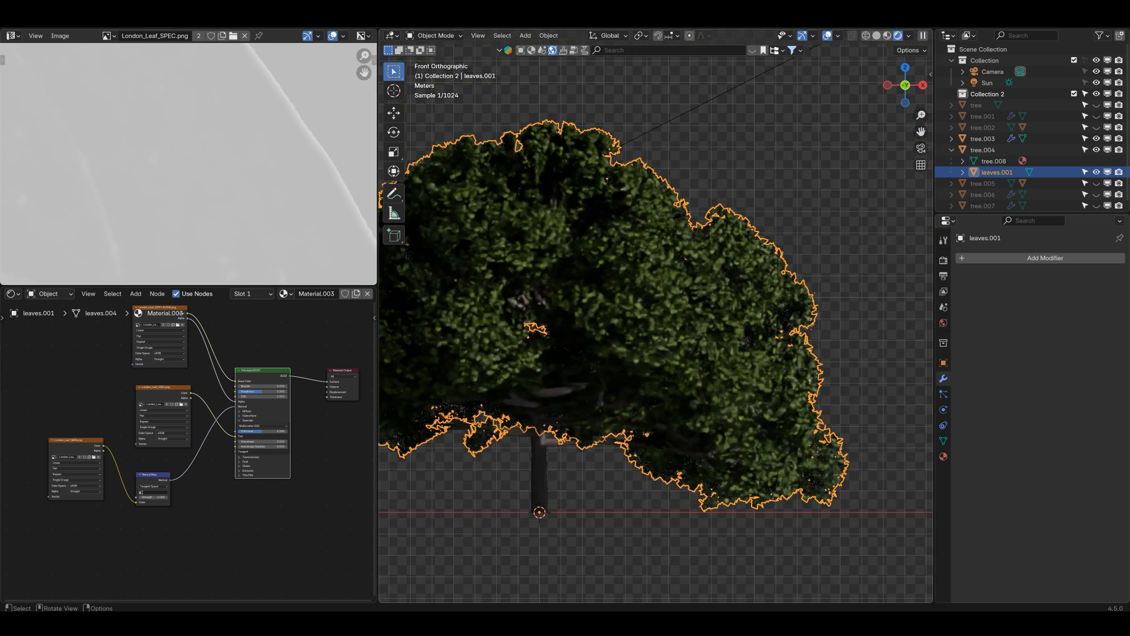
pyautogui.keyDown('shift'); pyautogui.moveTo(656, 316); pyautogui.dragTo(766, 311, button='middle'); pyautogui.keyUp('shift')
pyautogui.click(877, 36)
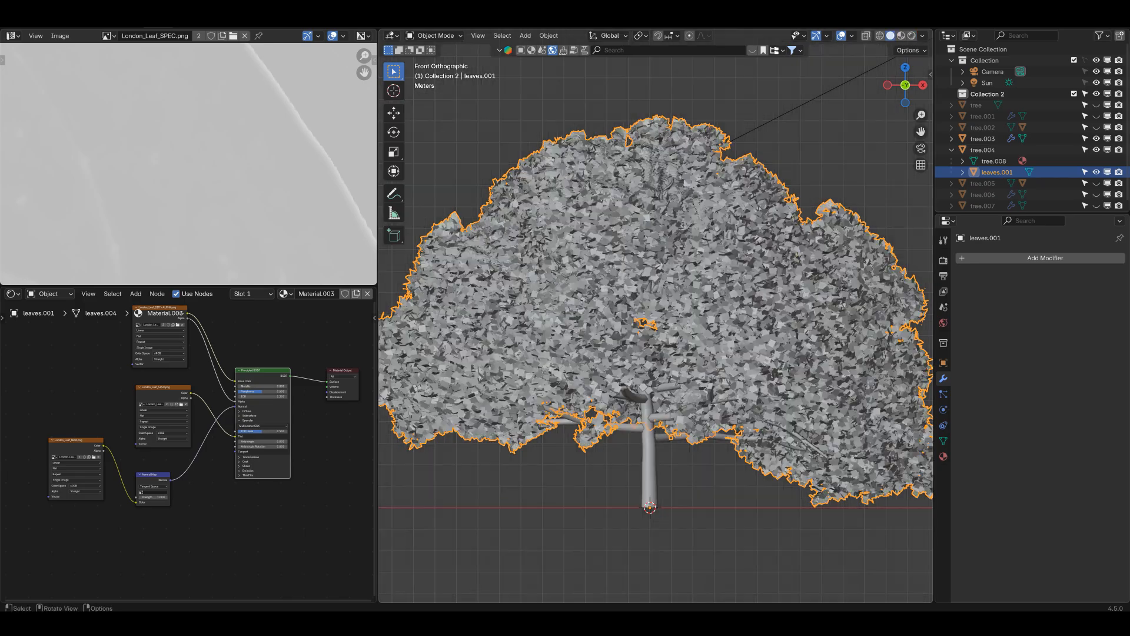
pyautogui.keyDown('shift'); pyautogui.moveTo(656, 316); pyautogui.dragTo(737, 315, button='middle'); pyautogui.keyUp('shift')
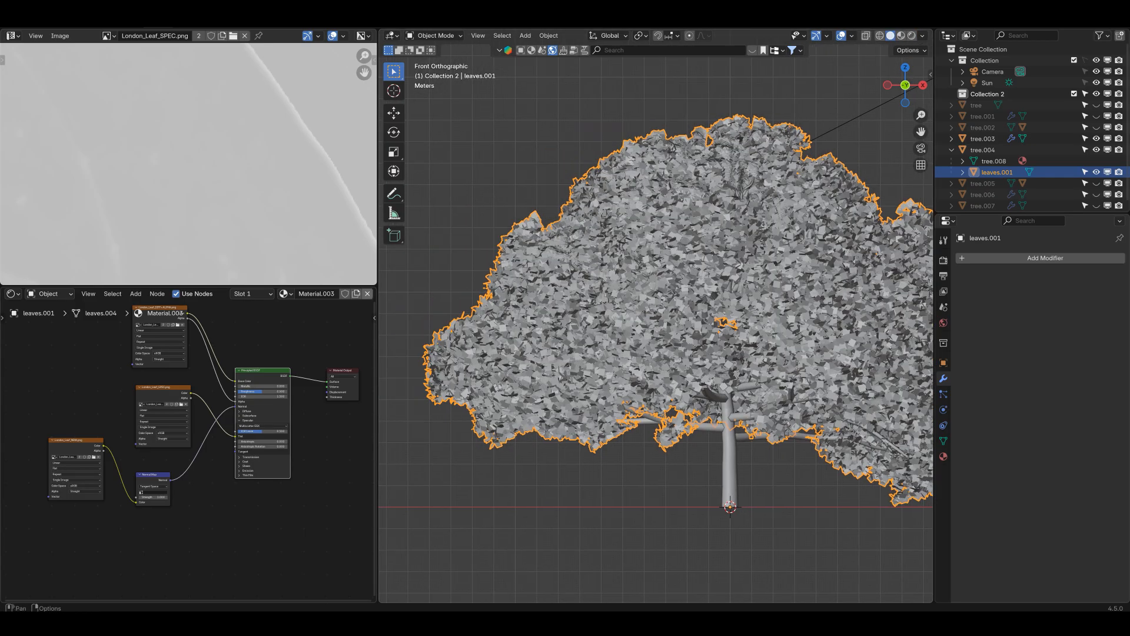
# Enlarge the image editor area above the shader nodes and bring the whole leaf texture into view.
pyautogui.moveTo(236, 286); pyautogui.dragTo(235, 284)
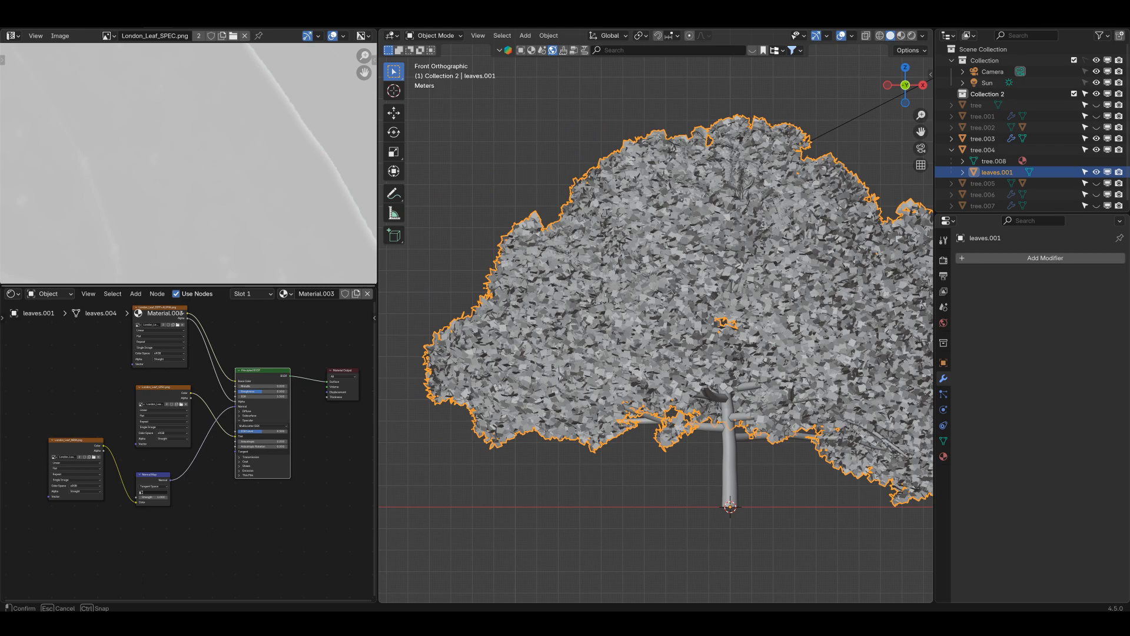
pyautogui.moveTo(235, 285); pyautogui.dragTo(236, 285)
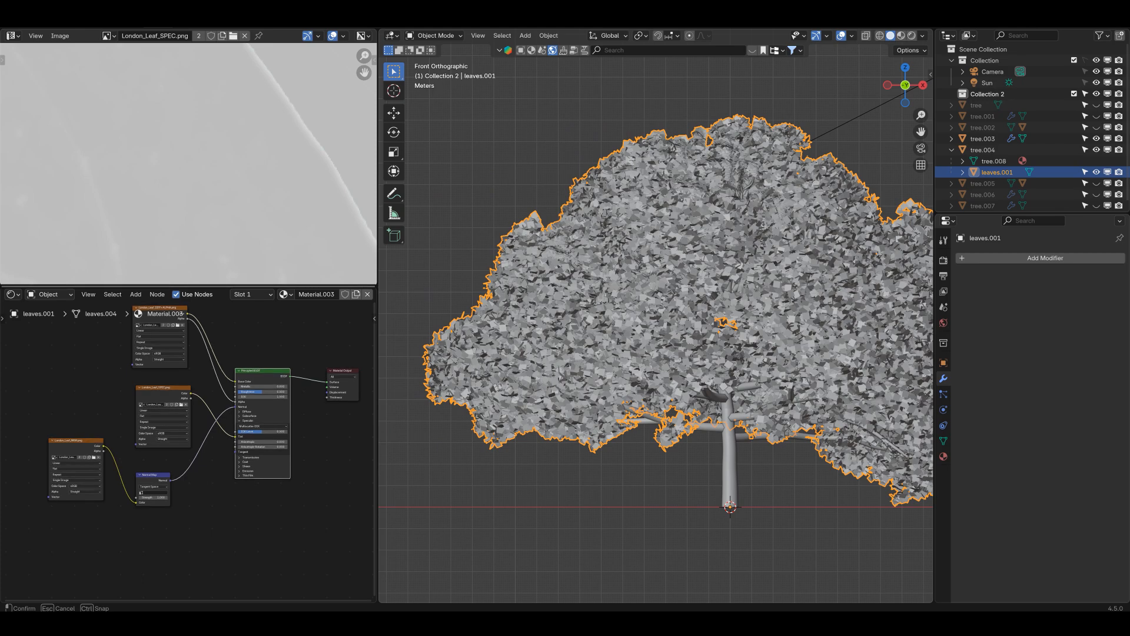
pyautogui.moveTo(235, 285); pyautogui.dragTo(236, 286)
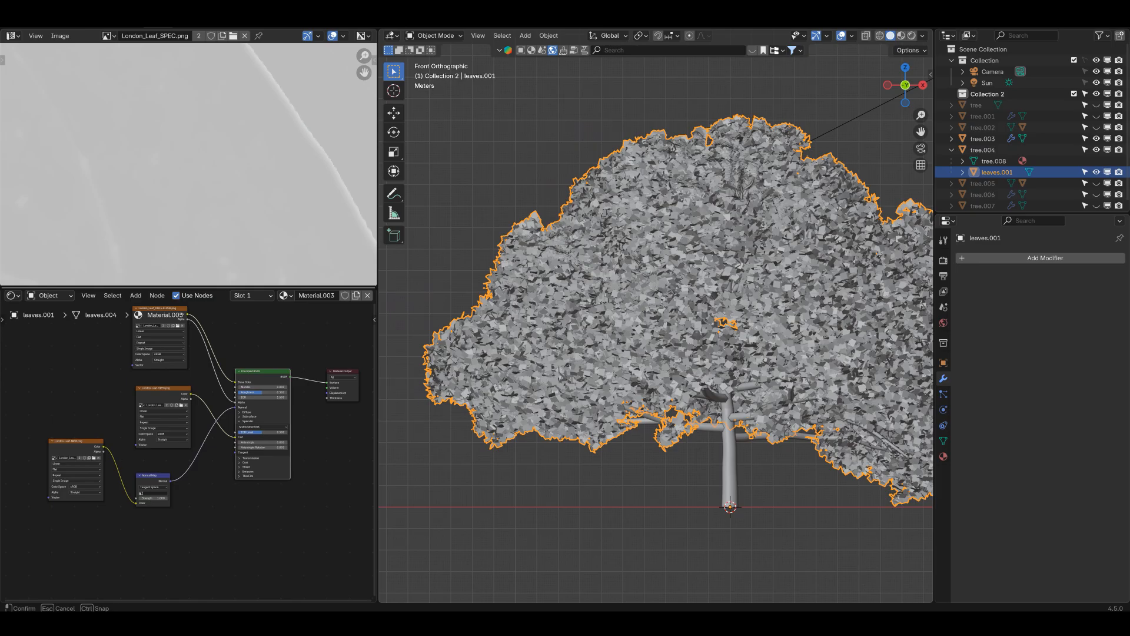
pyautogui.moveTo(236, 286); pyautogui.dragTo(236, 380)
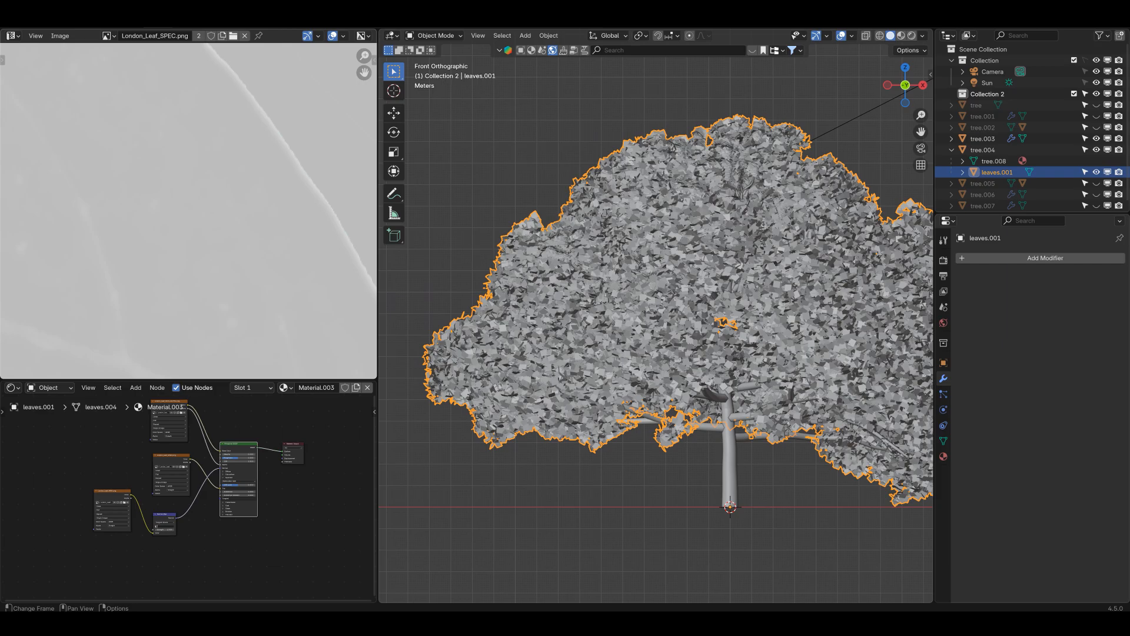
pyautogui.scroll(-1, 188, 210)
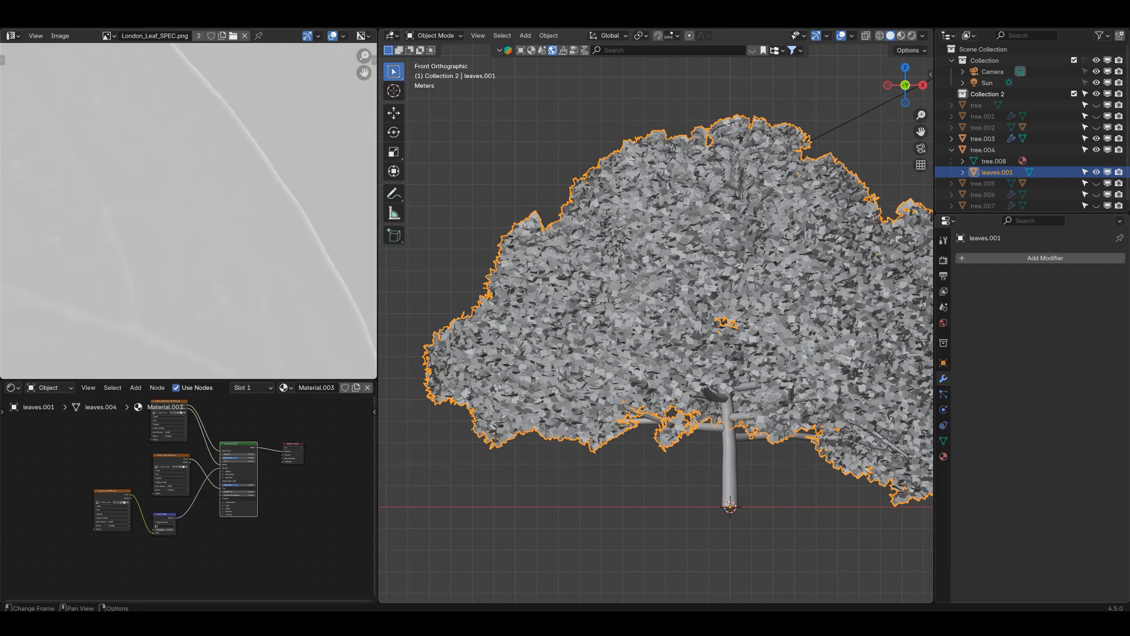
pyautogui.scroll(-1, 189, 211)
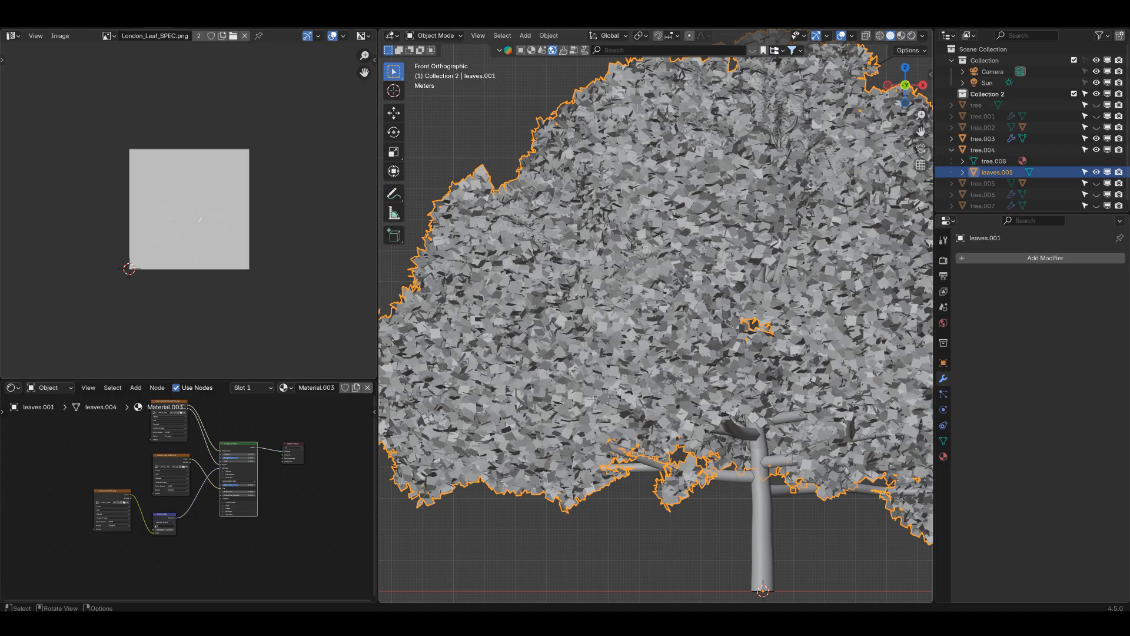
# Subdivide all faces of the leaves.001 mesh with one cut in Edit Mode.
pyautogui.press('Tab')
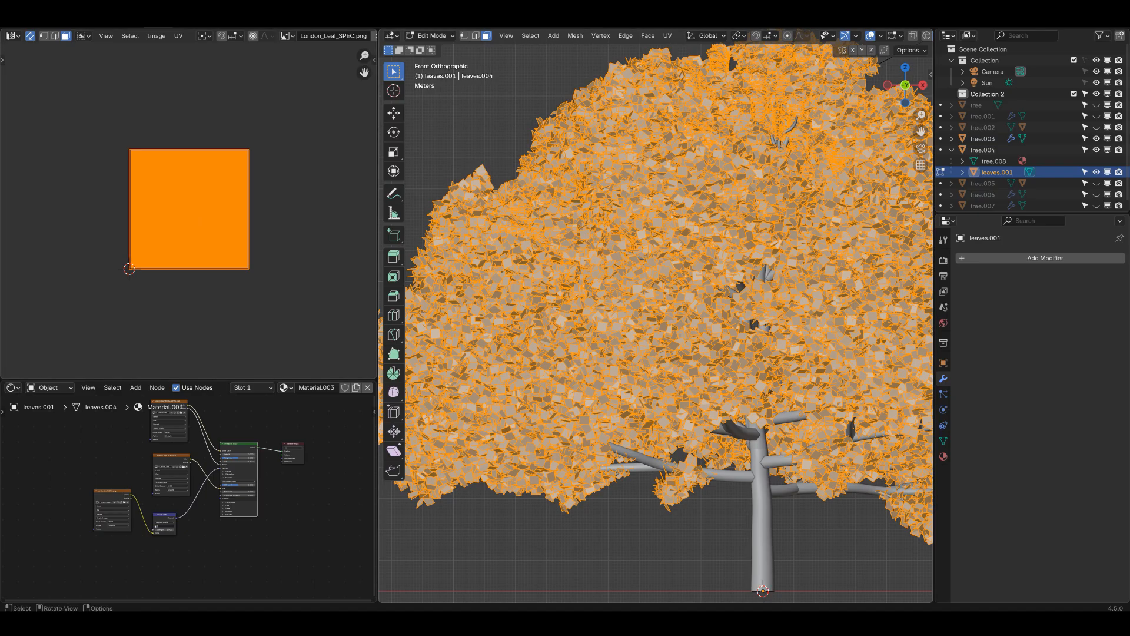
pyautogui.hotkey('ctrl', 'f')
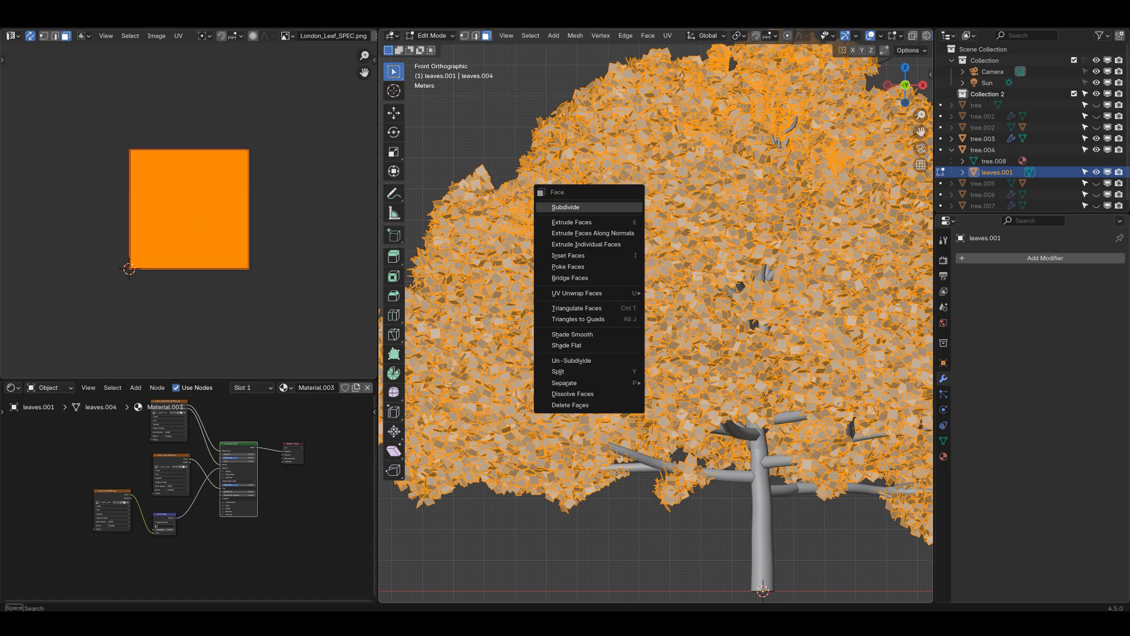
pyautogui.press('Return')
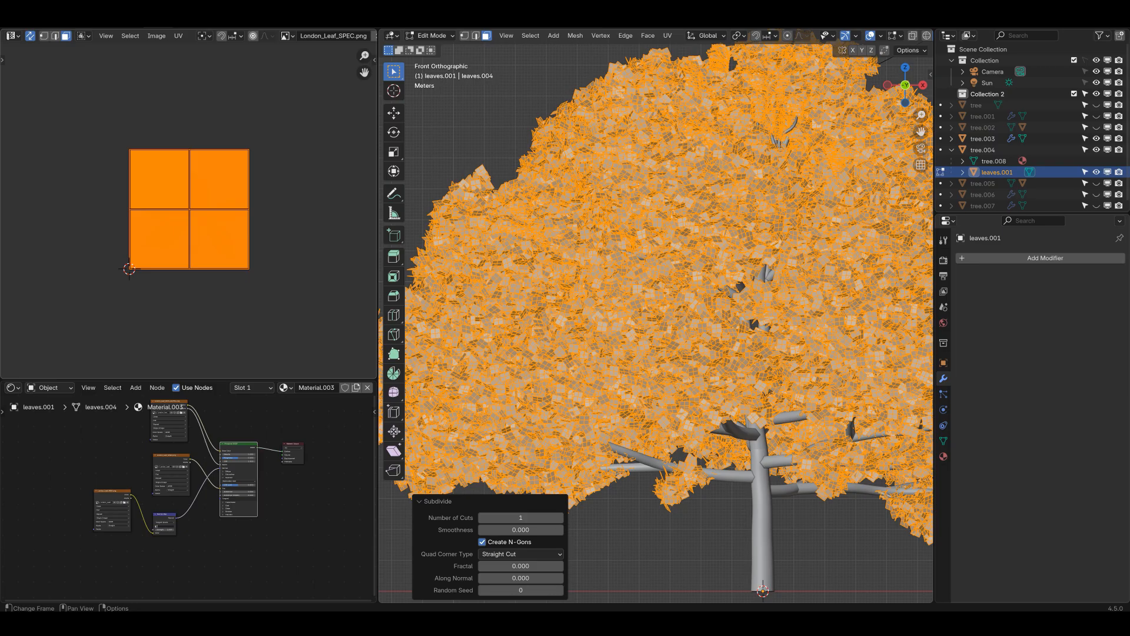
# Select only the vertices along the two vertical outer edges of the leaf UV square, leaving the middle column unselected.
pyautogui.press('b')
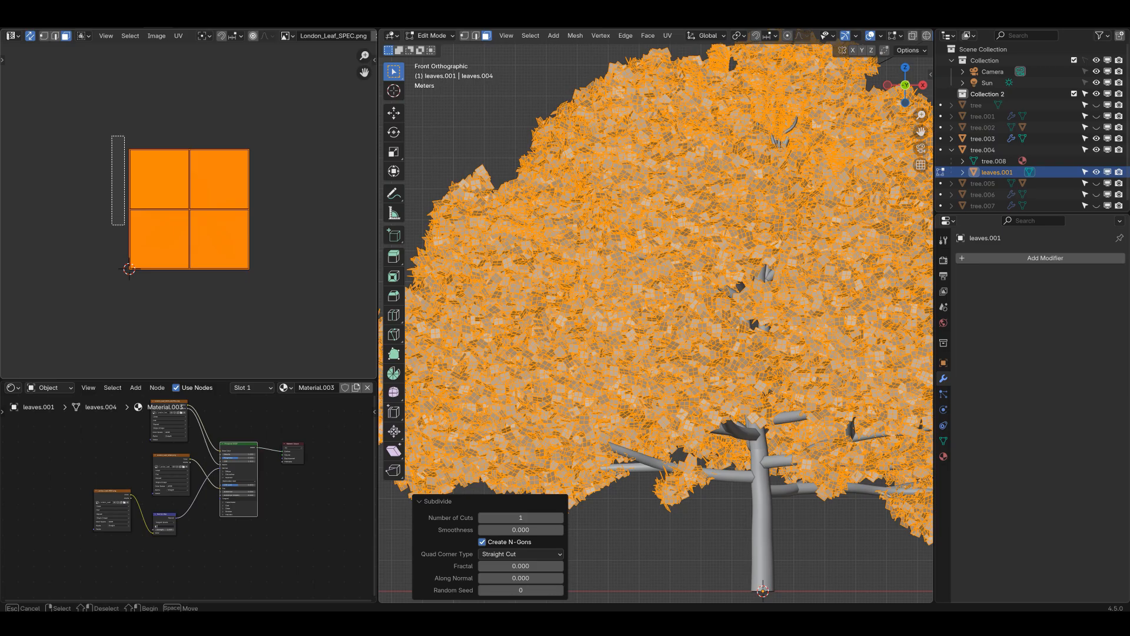
pyautogui.moveTo(102, 131); pyautogui.dragTo(112, 136)
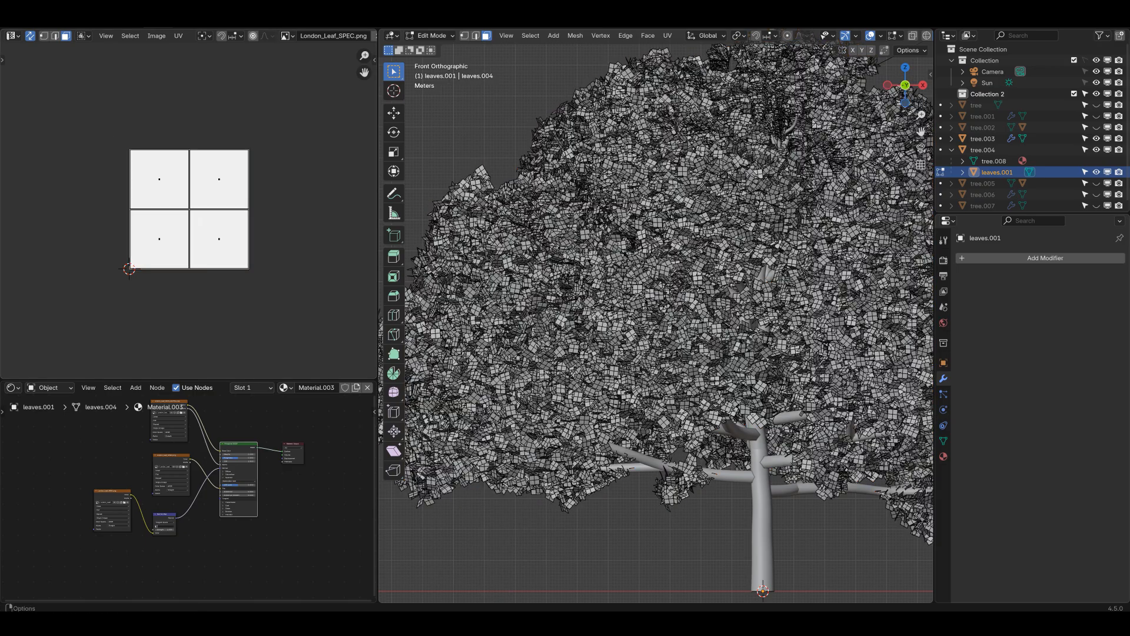
pyautogui.press('1')
pyautogui.press('b')
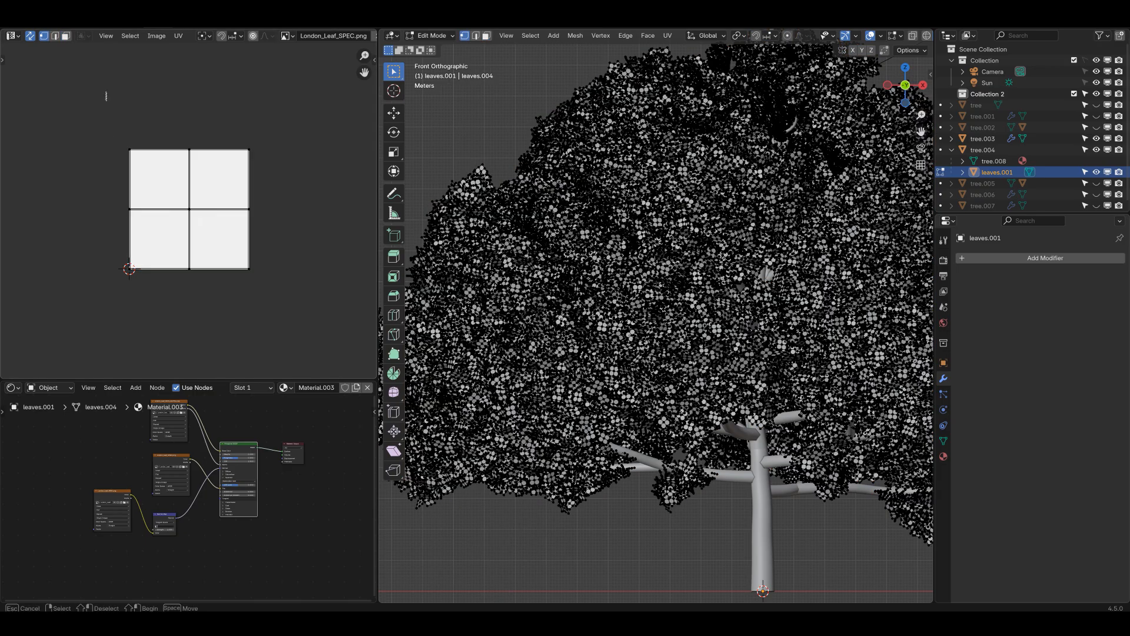
pyautogui.moveTo(106, 93); pyautogui.dragTo(136, 288)
pyautogui.press('b')
pyautogui.moveTo(243, 109); pyautogui.dragTo(276, 301)
# Set the transform pivot point to Individual Origins and the transformation orientation to Local.
pyautogui.scroll(10, 656, 316)
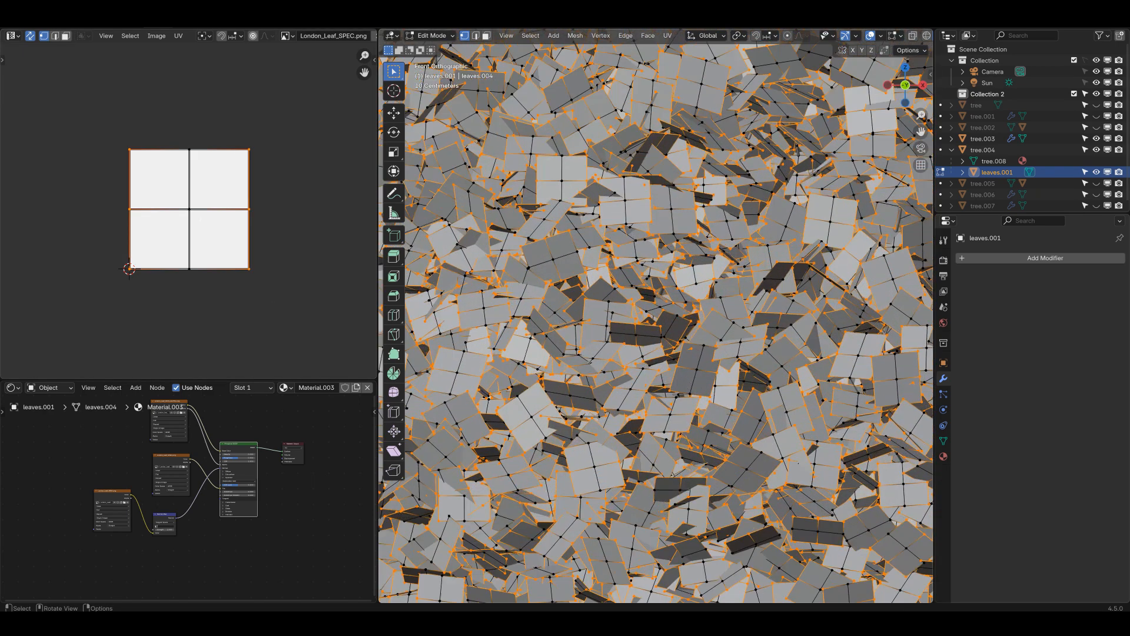
pyautogui.scroll(4, 655, 316)
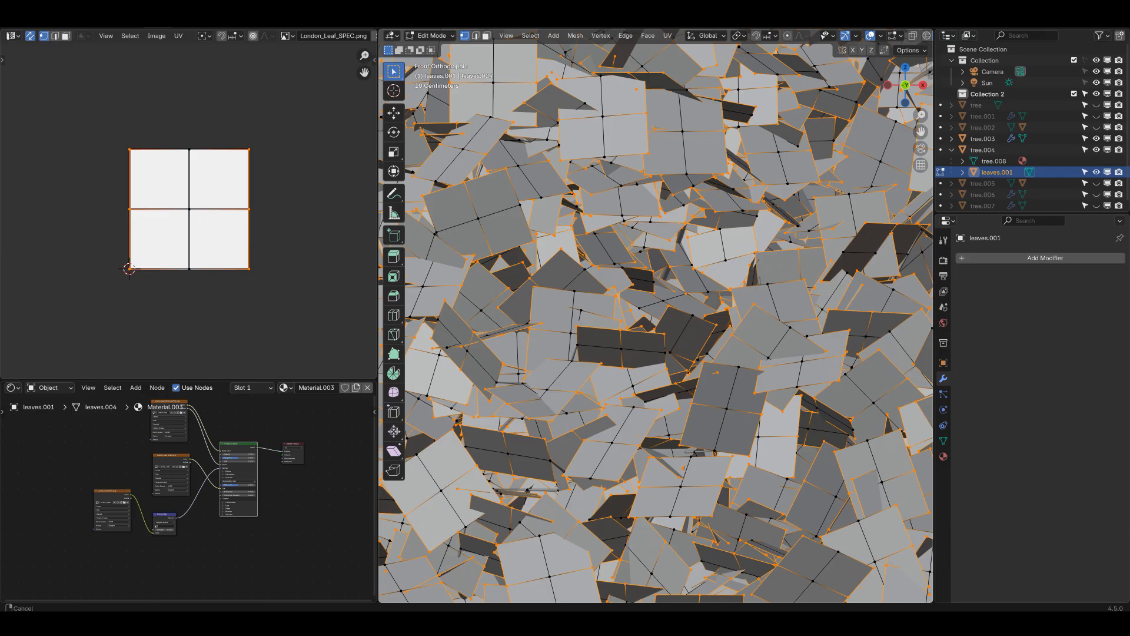
pyautogui.scroll(4, 656, 316)
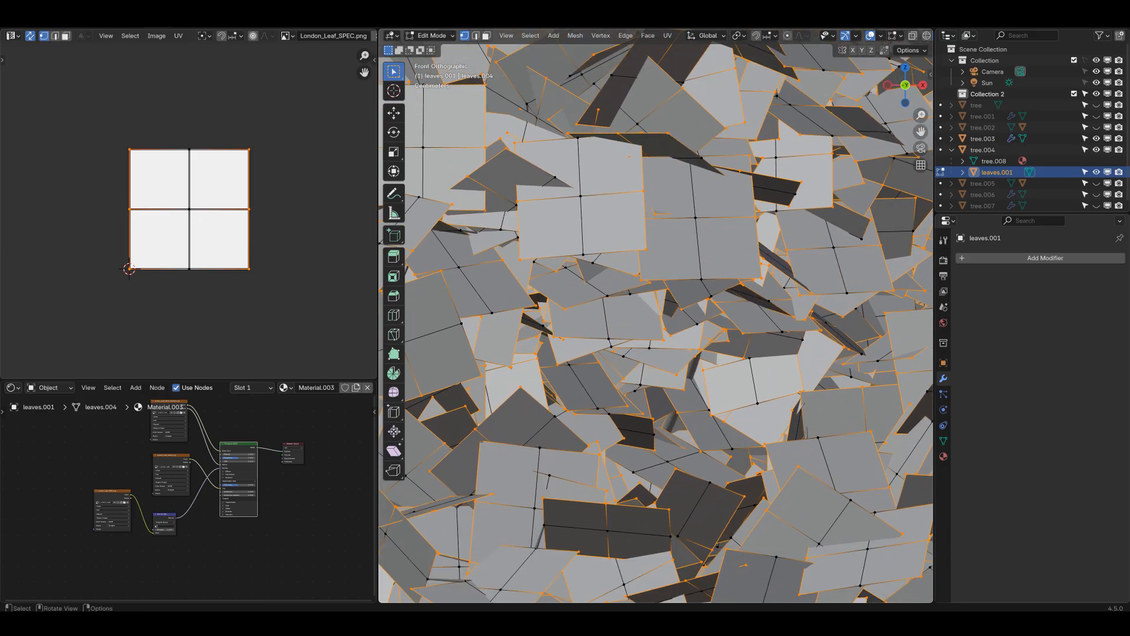
pyautogui.press('.')
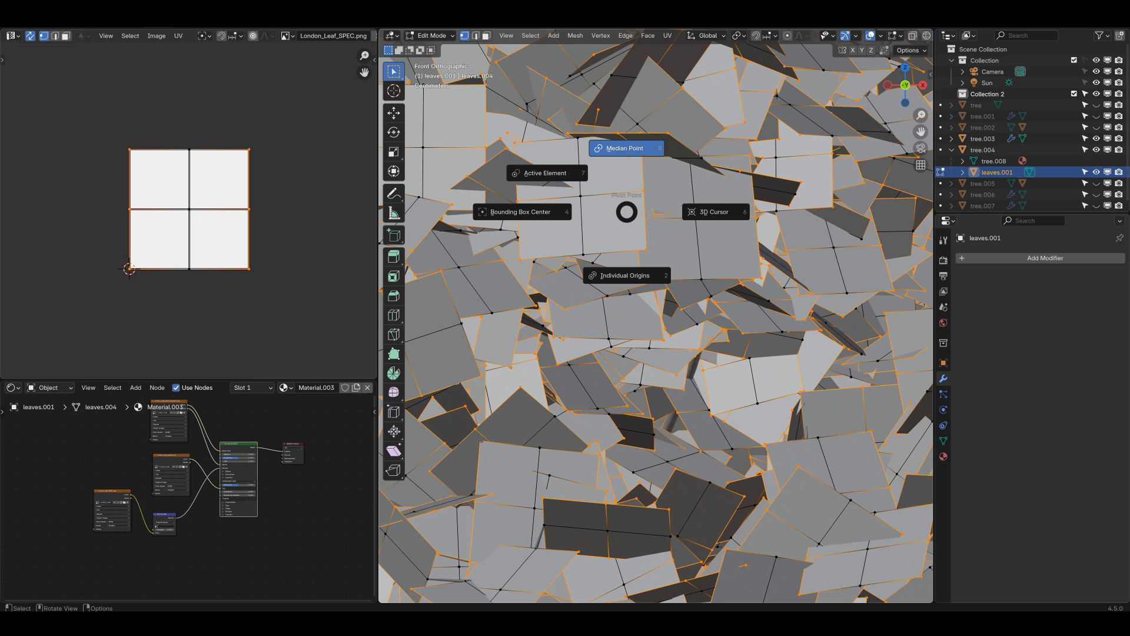
pyautogui.click(625, 275)
pyautogui.press(',')
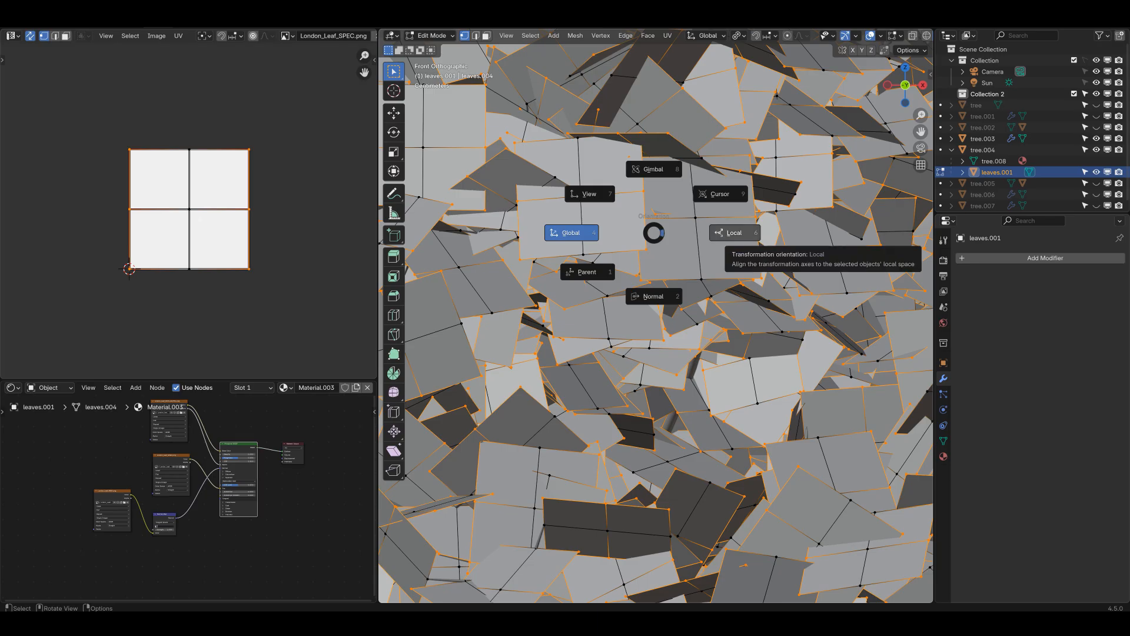
pyautogui.click(733, 233)
# Fold the leaf planes by moving the selected edge vertices about -0.069 m along local Z, and return to Object Mode.
pyautogui.press('g')
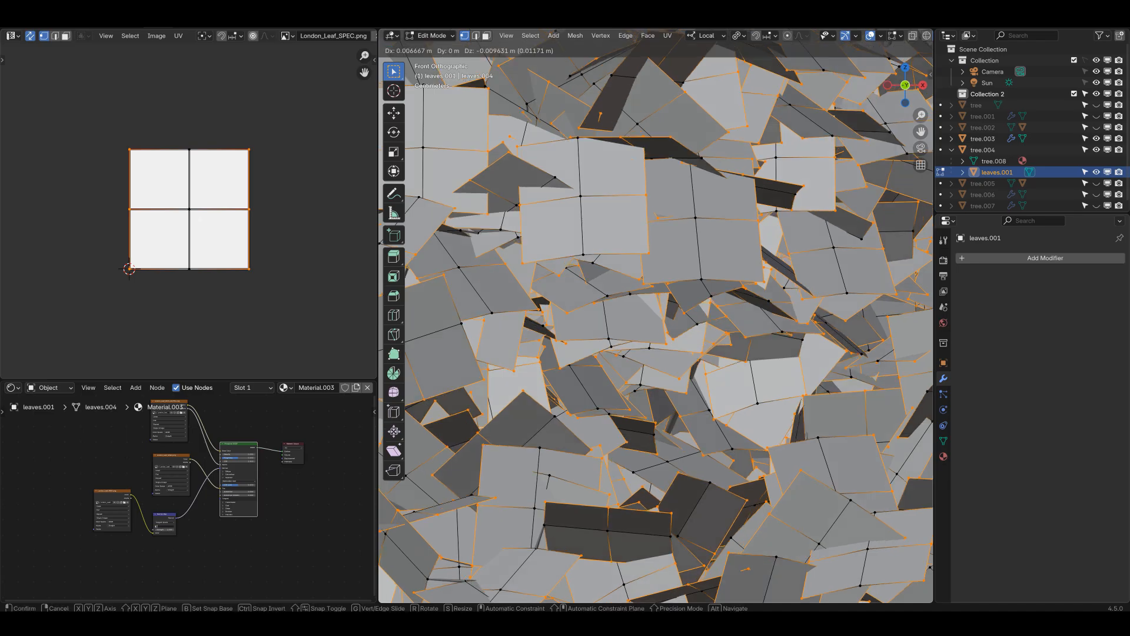
pyautogui.press('z')
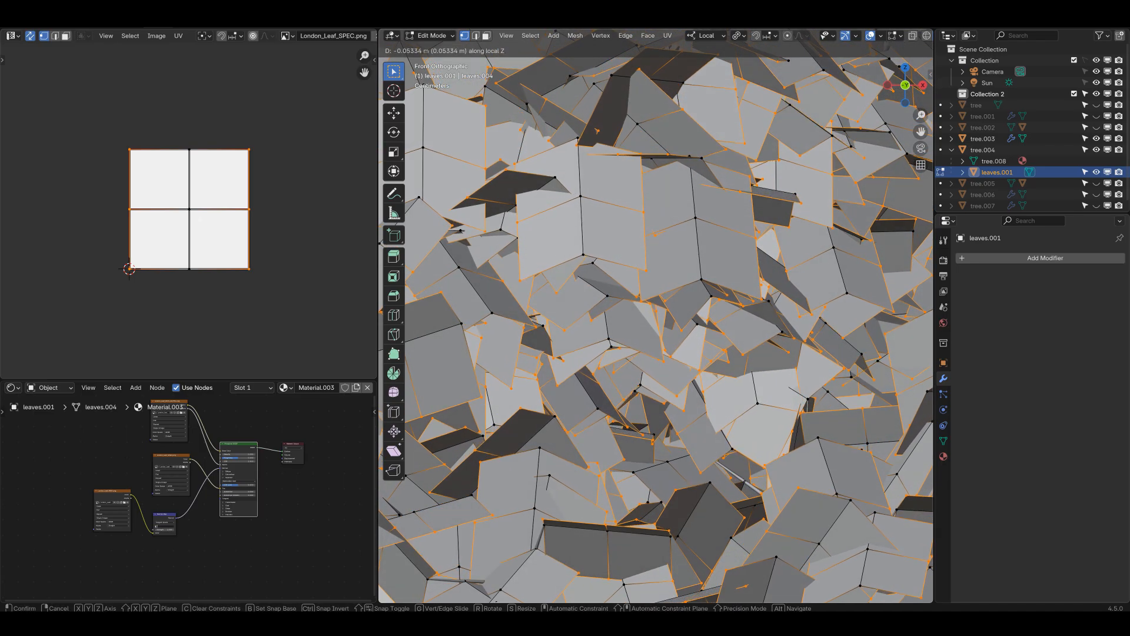
pyautogui.click(656, 316)
pyautogui.moveTo(657, 316); pyautogui.dragTo(682, 289, button='middle')
pyautogui.press('KP_1')
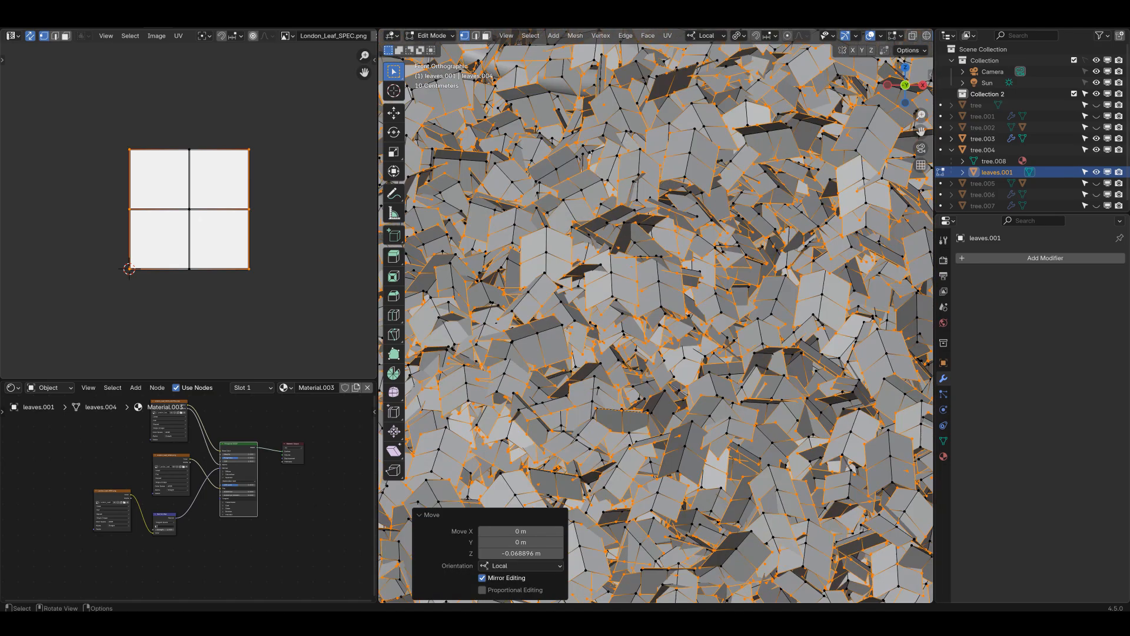
pyautogui.press('Tab')
# Apply Shade Smooth to the leaves in rendered shading and inspect the foliage up close.
pyautogui.scroll(-12, 656, 316)
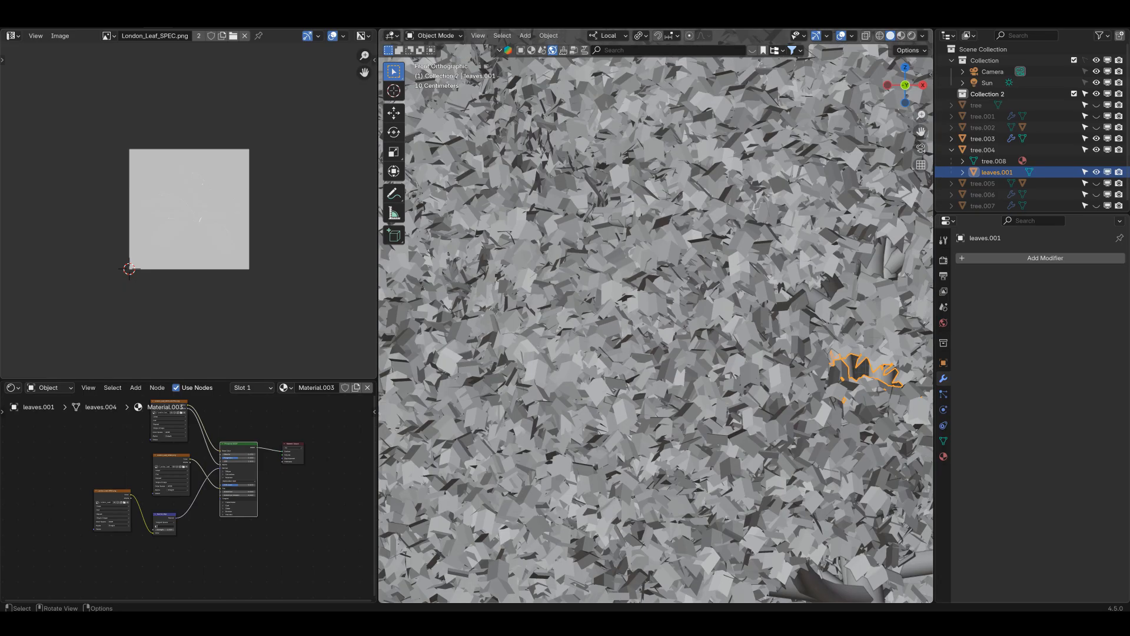
pyautogui.click(912, 35)
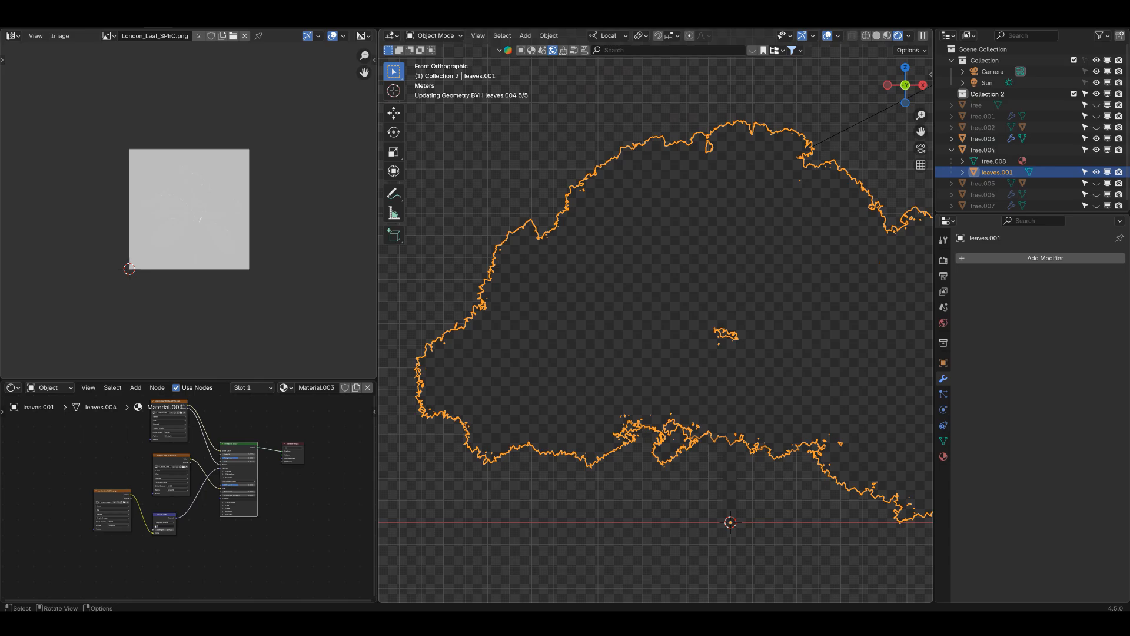
pyautogui.rightClick(527, 240)
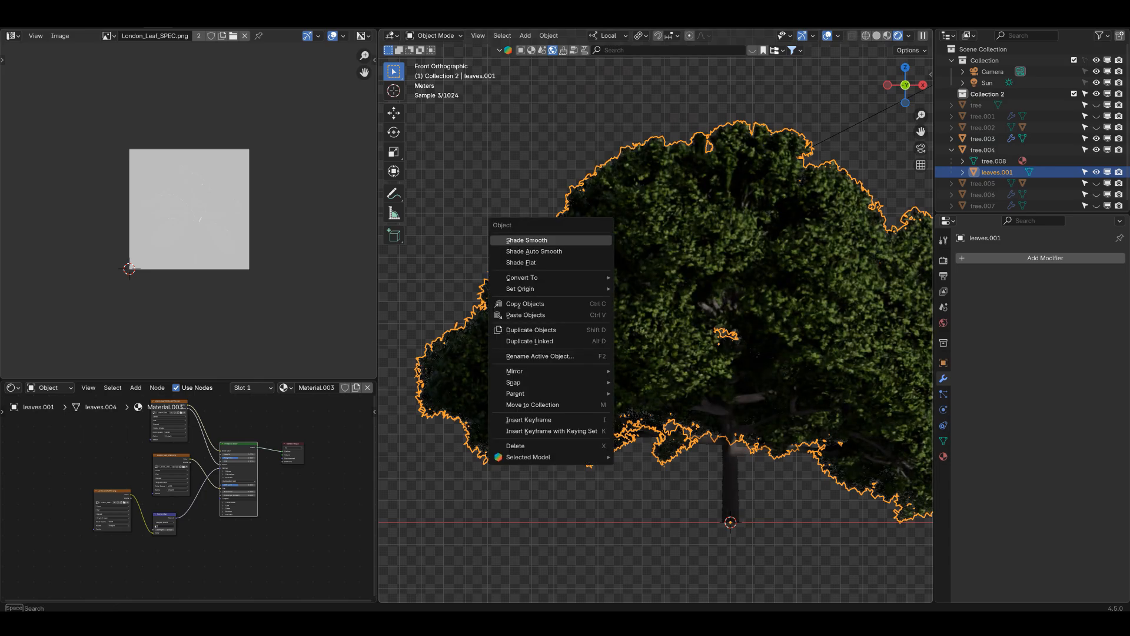
pyautogui.click(527, 239)
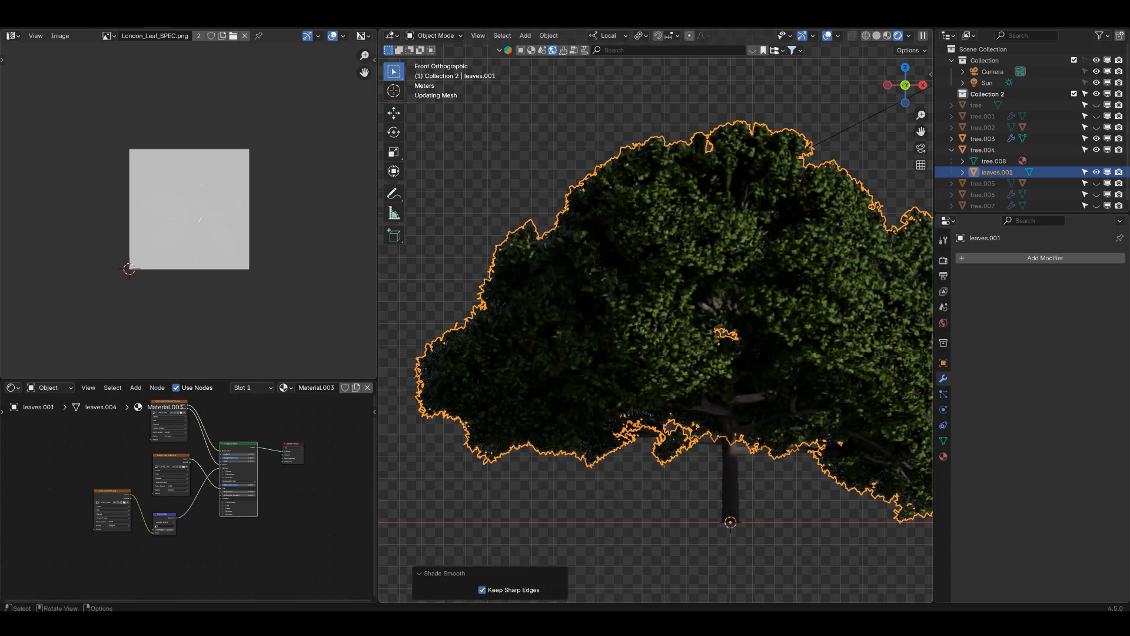
pyautogui.scroll(10, 656, 329)
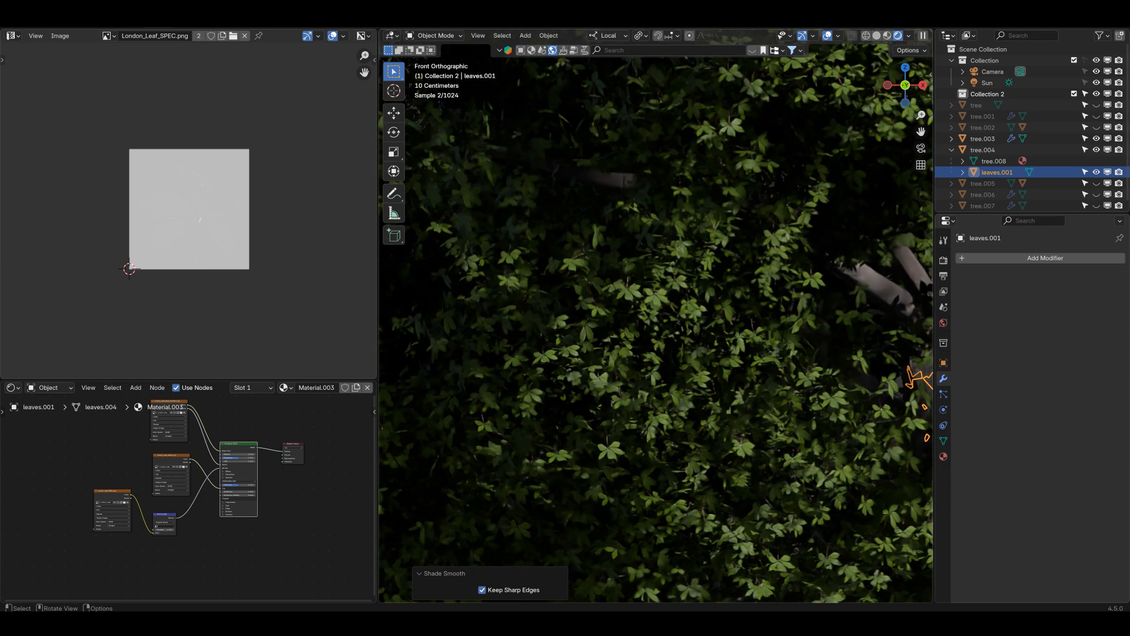
pyautogui.scroll(4, 656, 329)
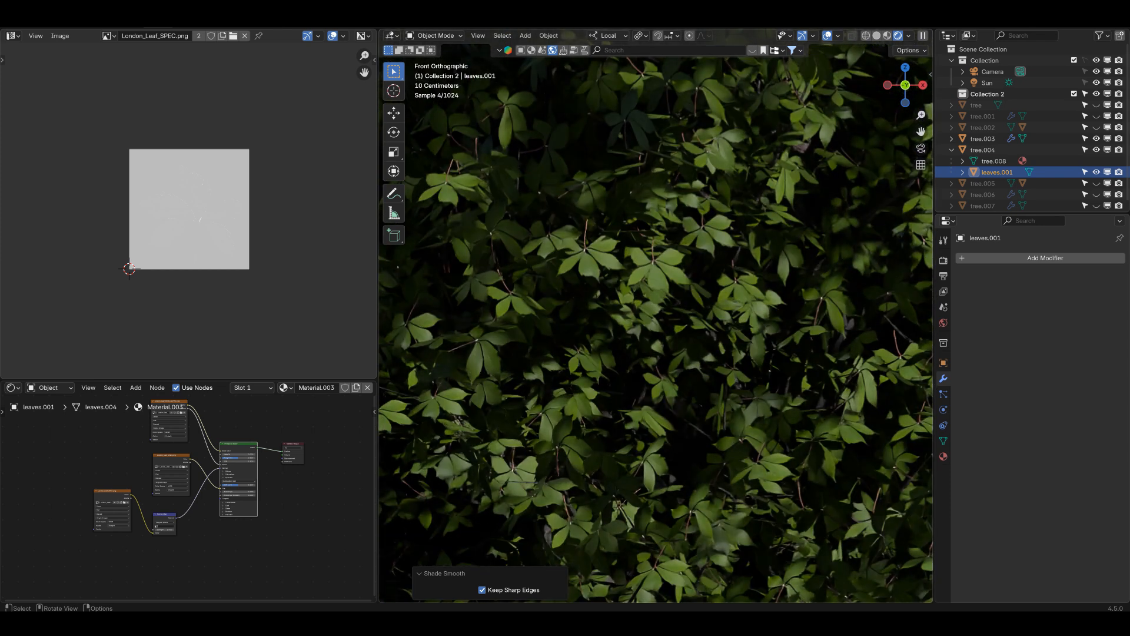
# Deselect the leaves and view the whole rendered tree from the front without its selection outline.
pyautogui.scroll(1, 656, 329)
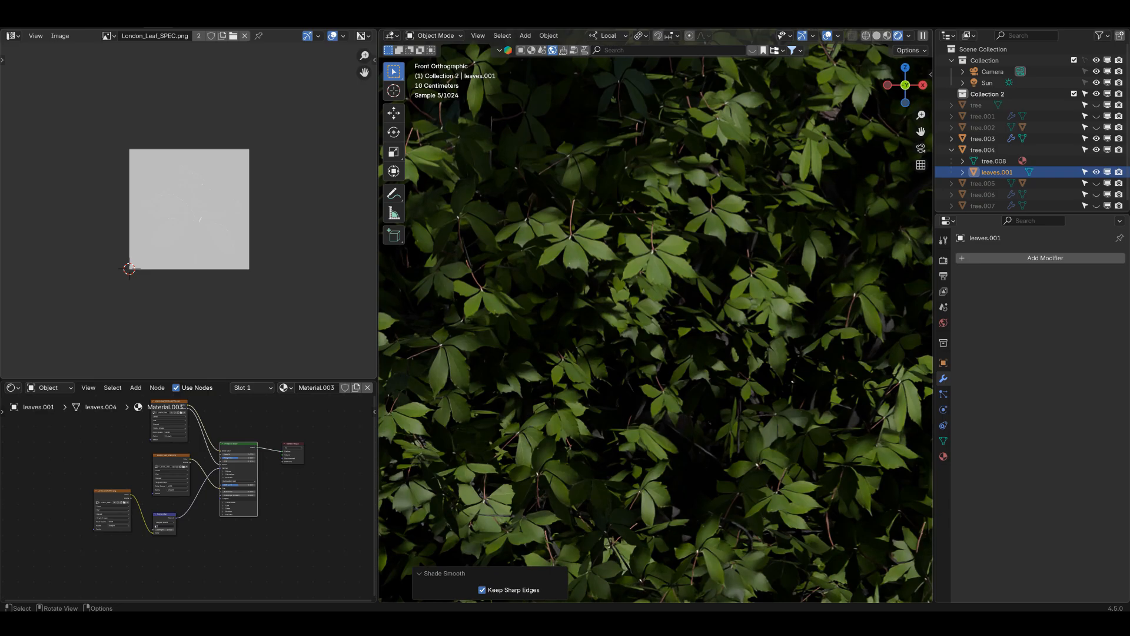
pyautogui.scroll(-14, 656, 330)
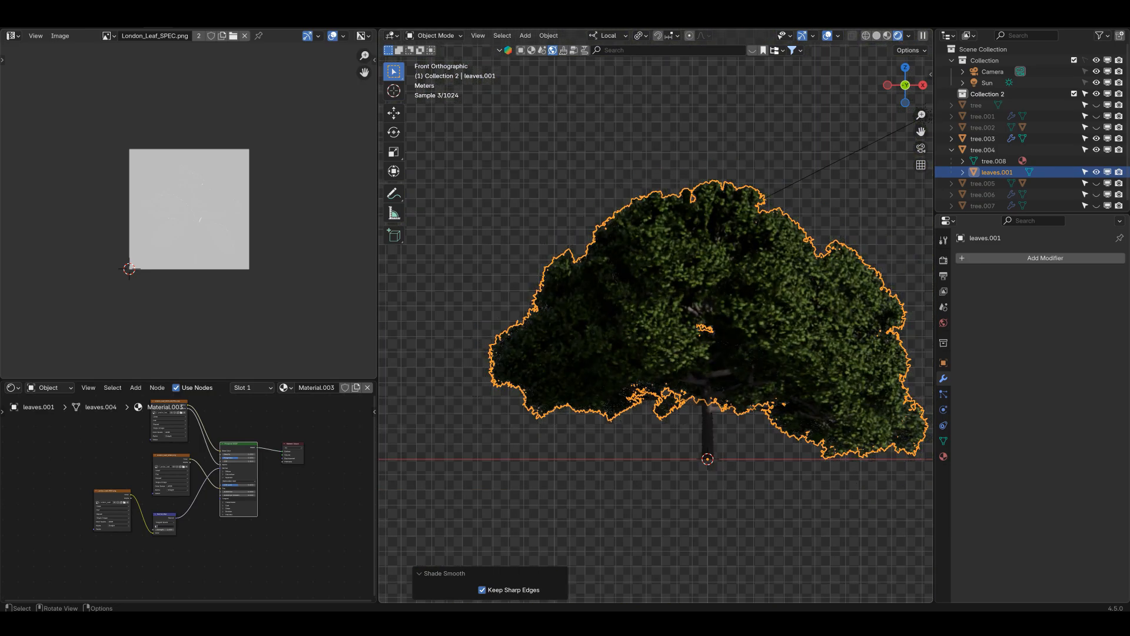
pyautogui.hotkey('alt', 'a')
pyautogui.keyDown('shift'); pyautogui.moveTo(708, 460); pyautogui.dragTo(656, 431, button='middle'); pyautogui.keyUp('shift')
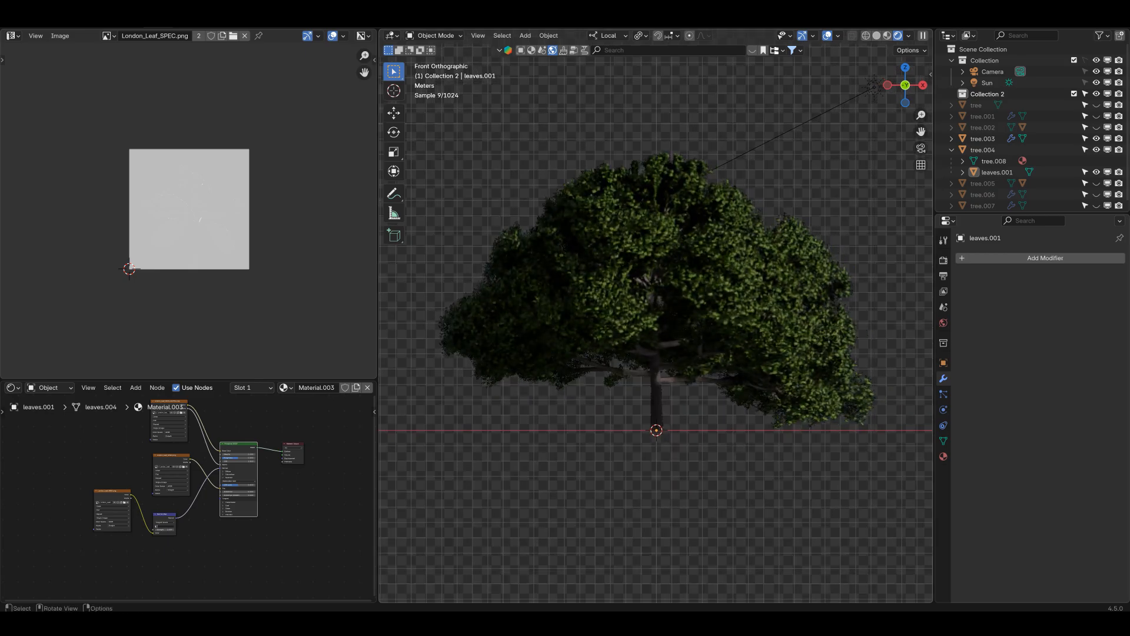
# Examine the rendered bark on the trunk and lower branch joints up close, and return to a front view of the whole tree.
pyautogui.scroll(8, 657, 430)
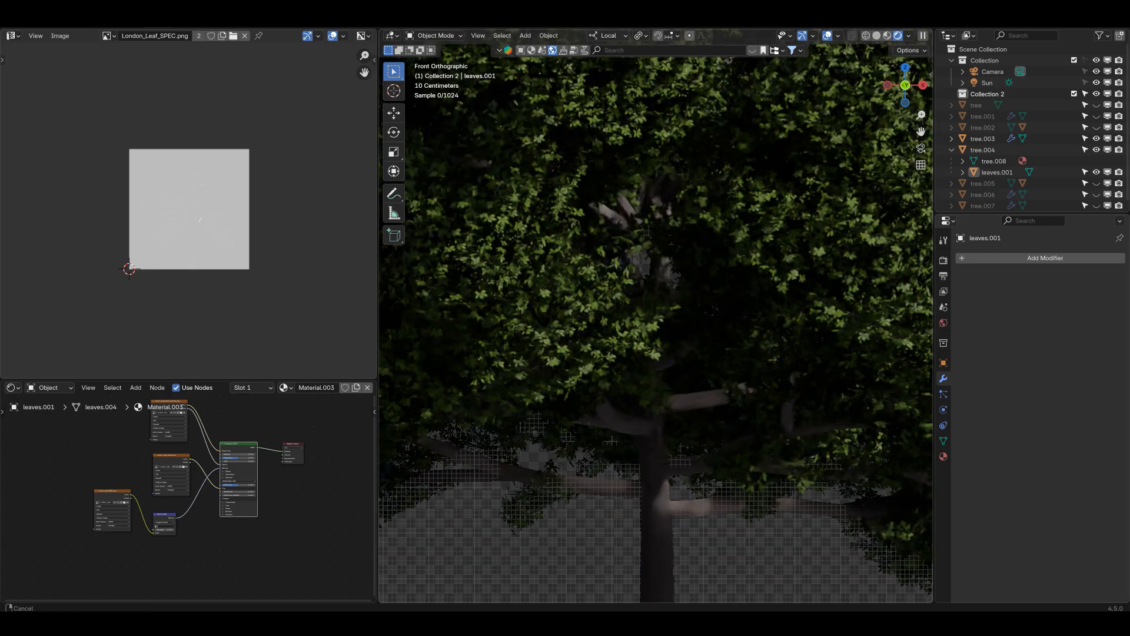
pyautogui.scroll(5, 657, 430)
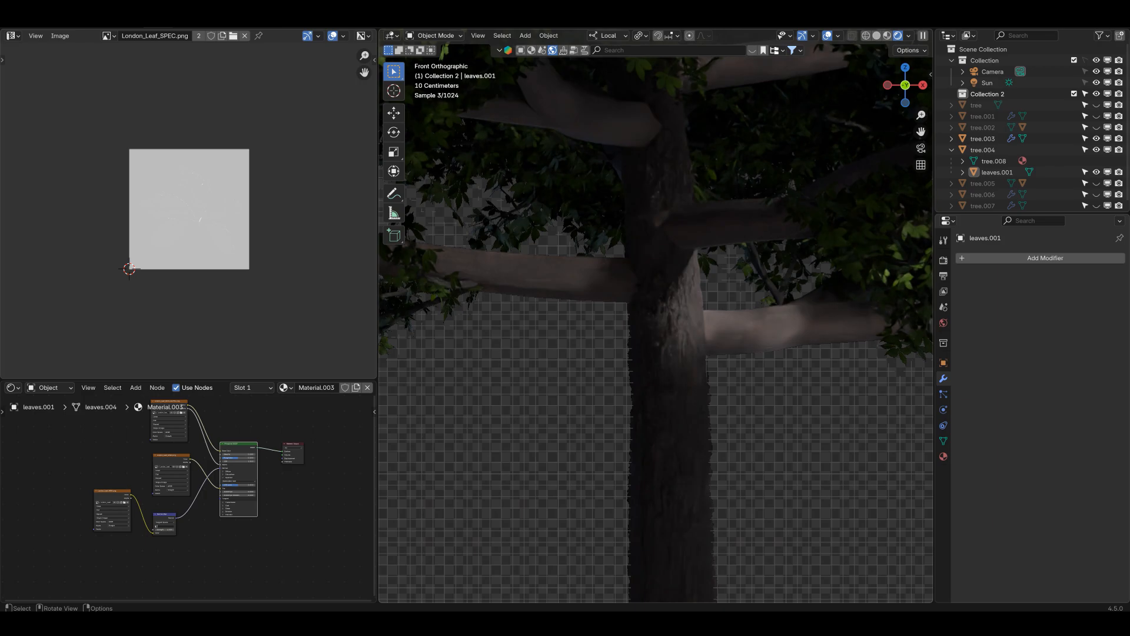
pyautogui.scroll(-2, 656, 330)
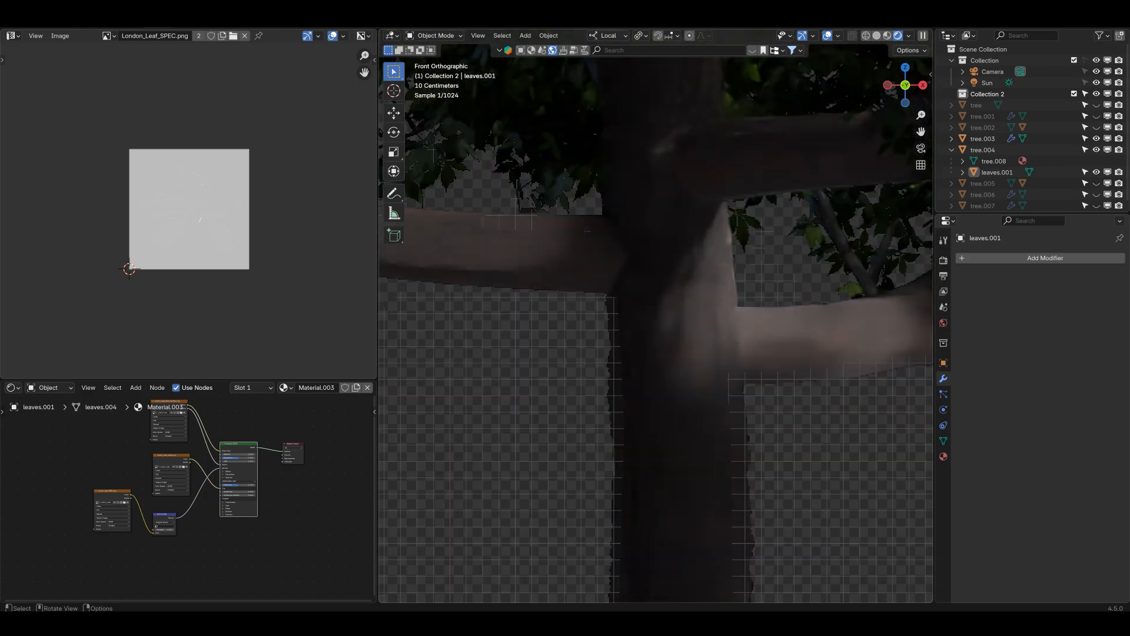
pyautogui.moveTo(656, 330); pyautogui.dragTo(618, 342, button='middle')
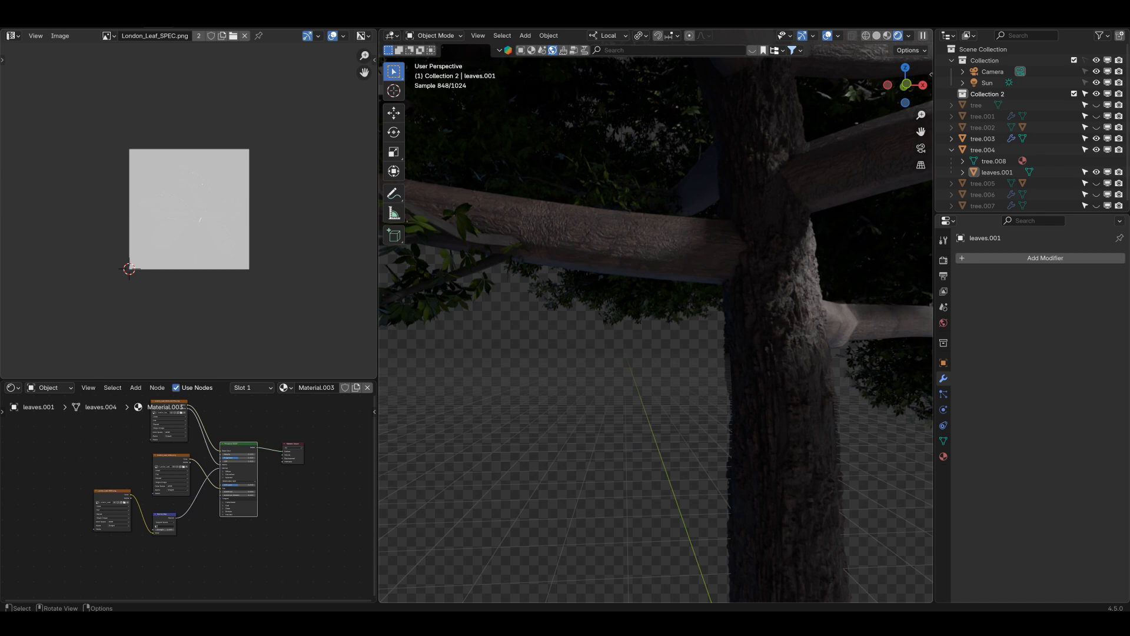
pyautogui.press('KP_1')
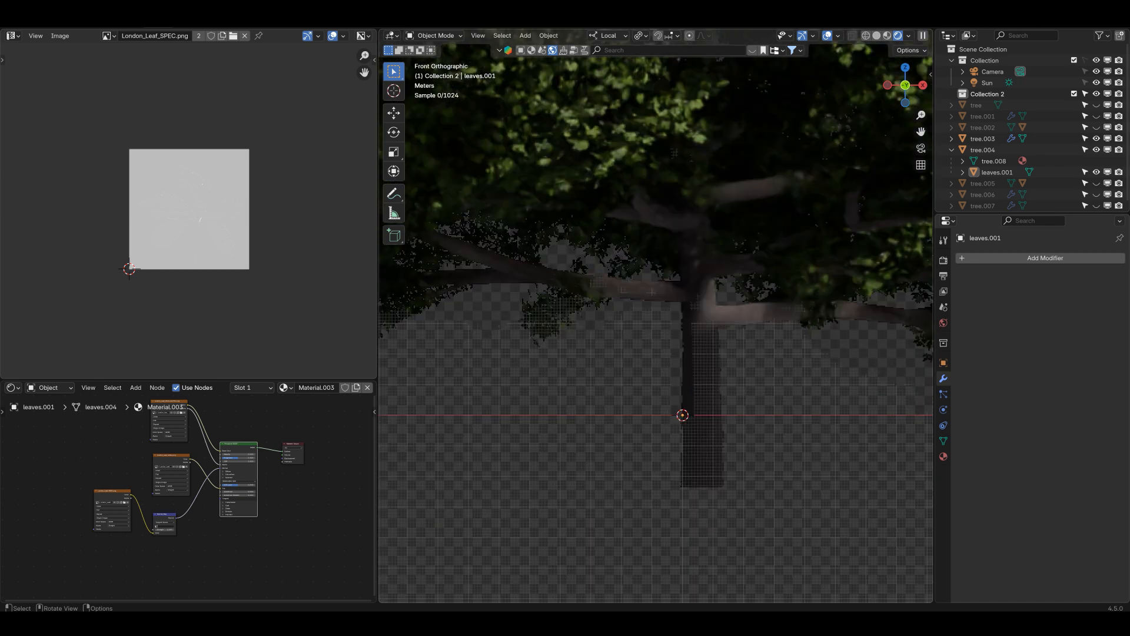
pyautogui.scroll(-3, 656, 316)
pyautogui.keyDown('shift'); pyautogui.moveTo(656, 316); pyautogui.dragTo(643, 402, button='middle'); pyautogui.keyUp('shift')
pyautogui.scroll(2, 654, 321)
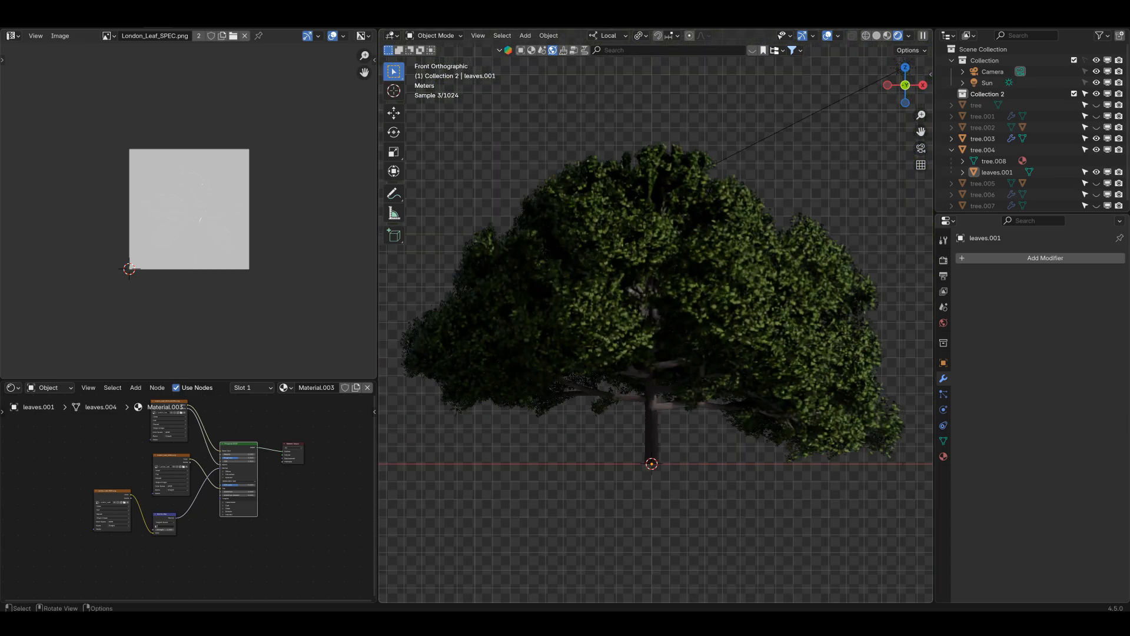